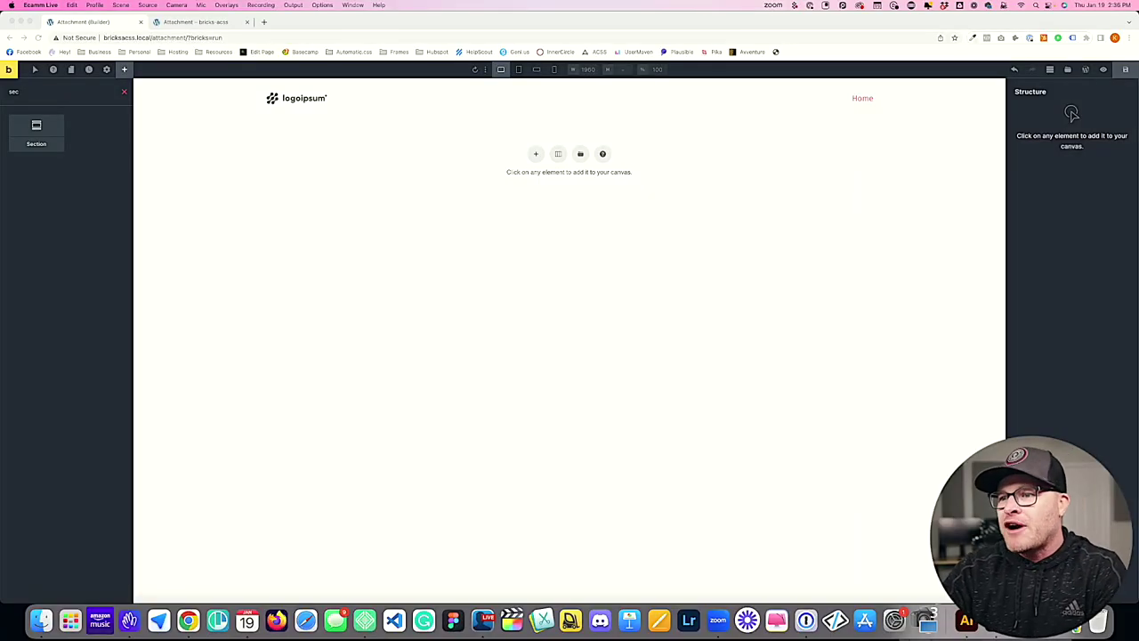
Add a section to the empty page and select the container inside it
left_click(1012, 214)
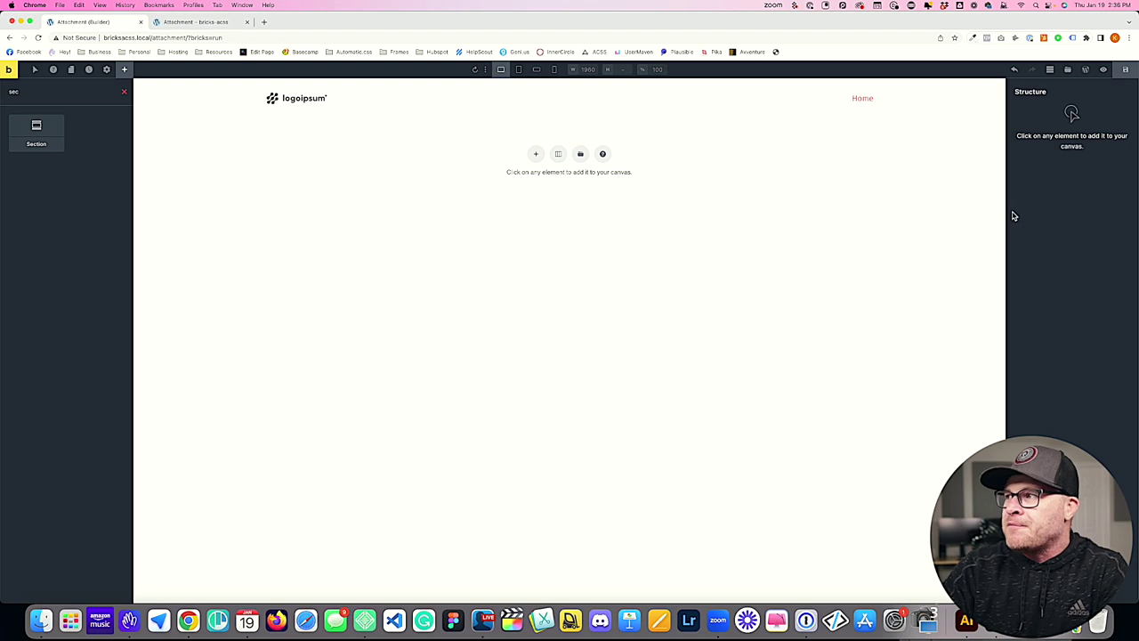
left_click(22, 96)
type("sec")
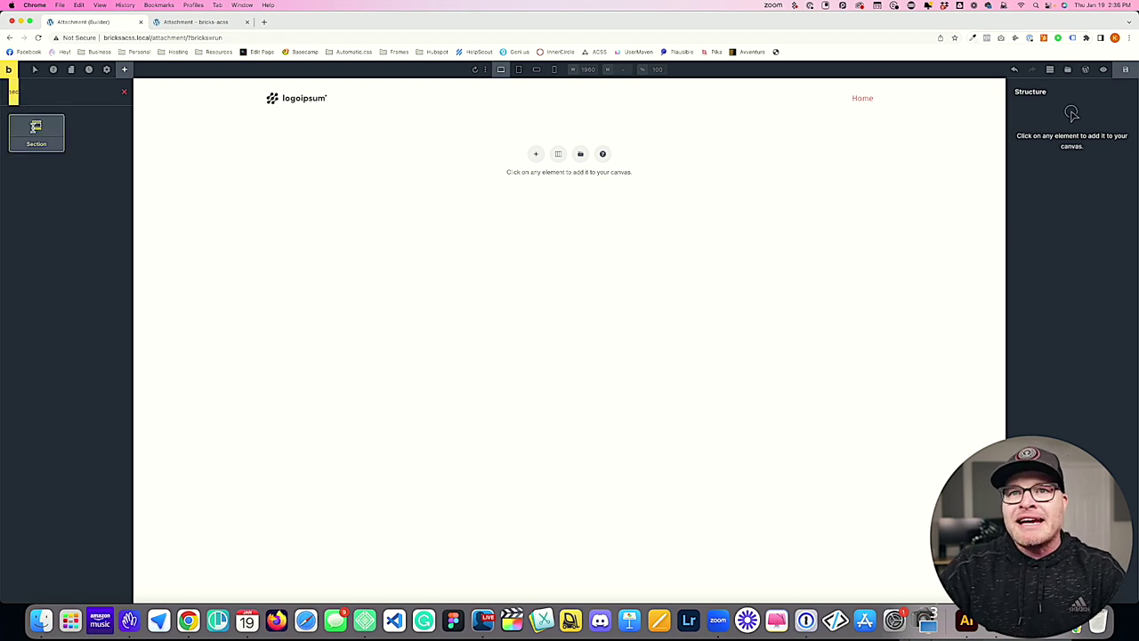
left_click(36, 132)
left_click(316, 178)
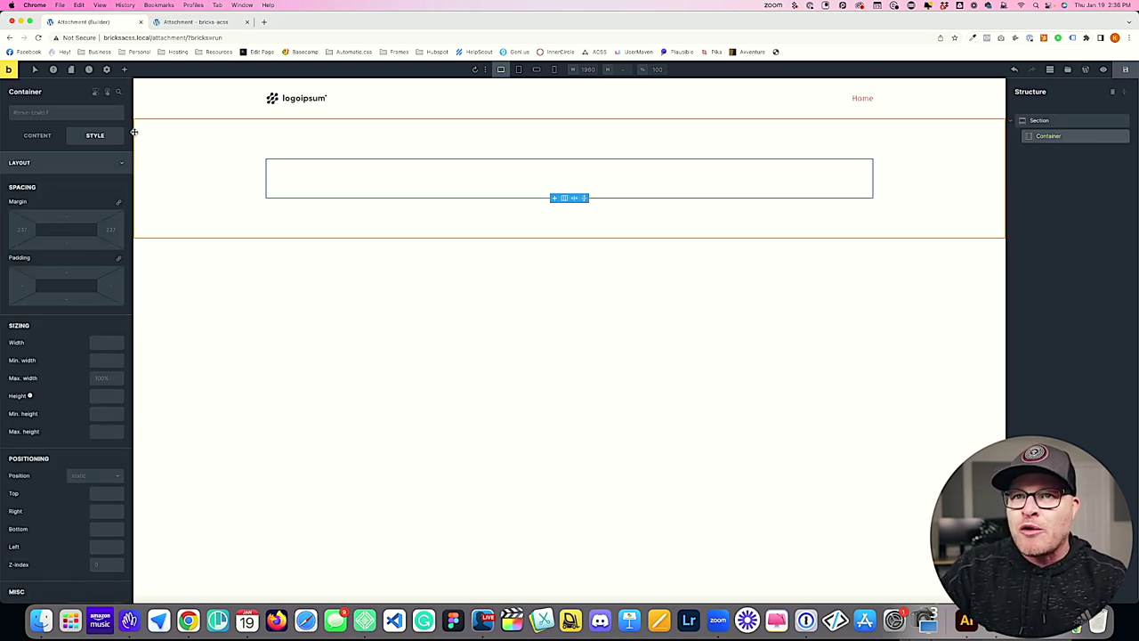
Add an image element inside the container and assign it the surfer photo 0001.jpg from the media library
left_click(126, 71)
type("imag")
left_click_drag(36, 133, 343, 171)
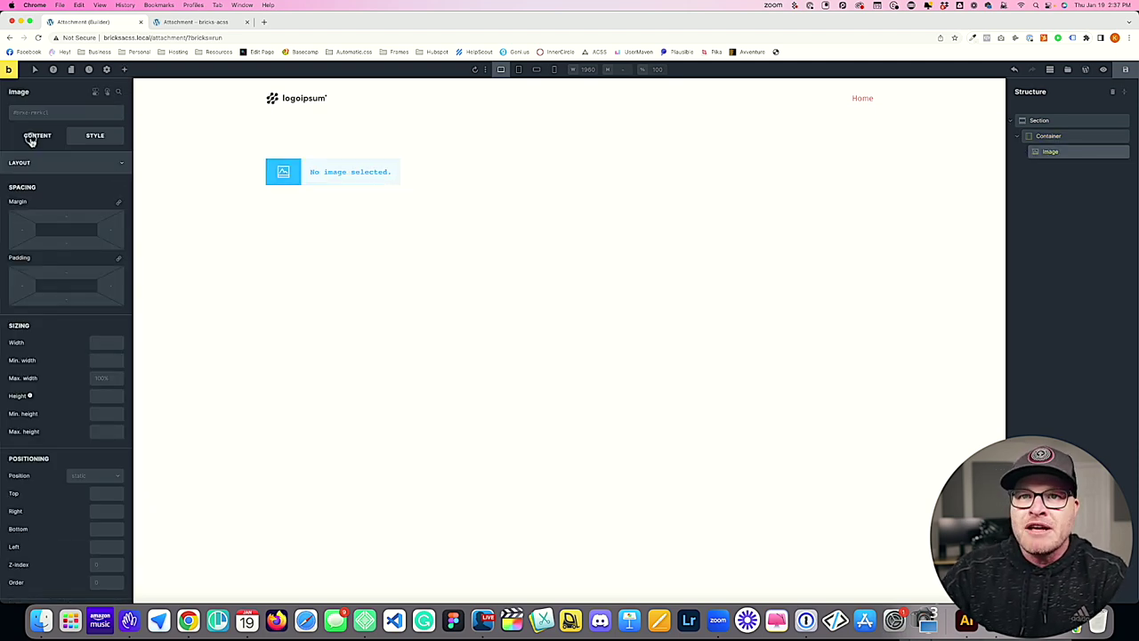
left_click(36, 135)
left_click(54, 178)
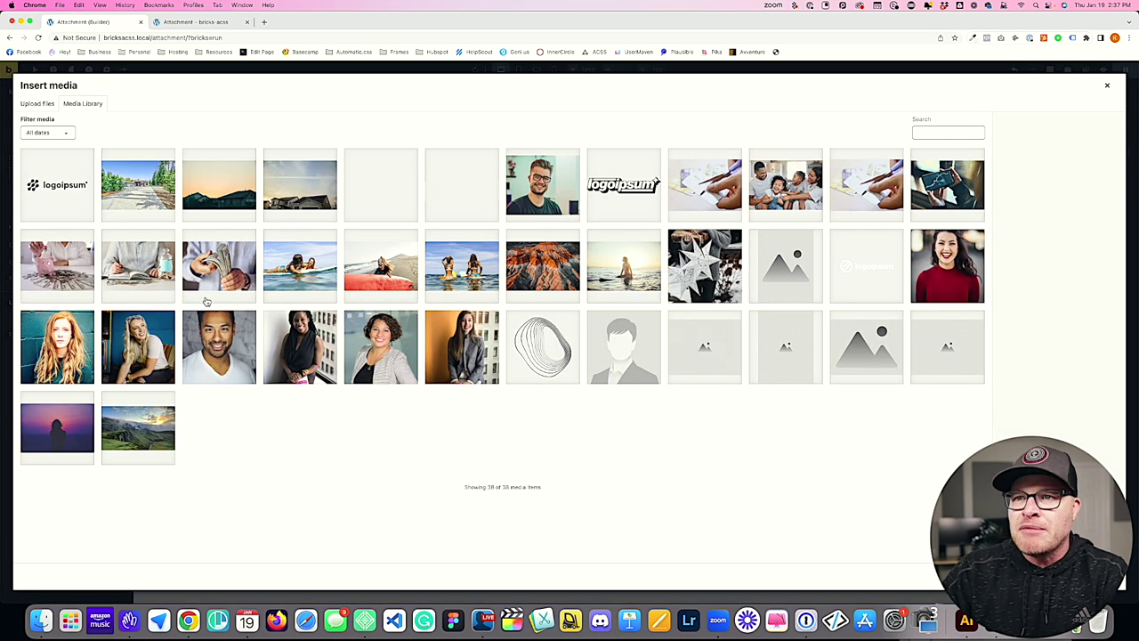
left_click(629, 276)
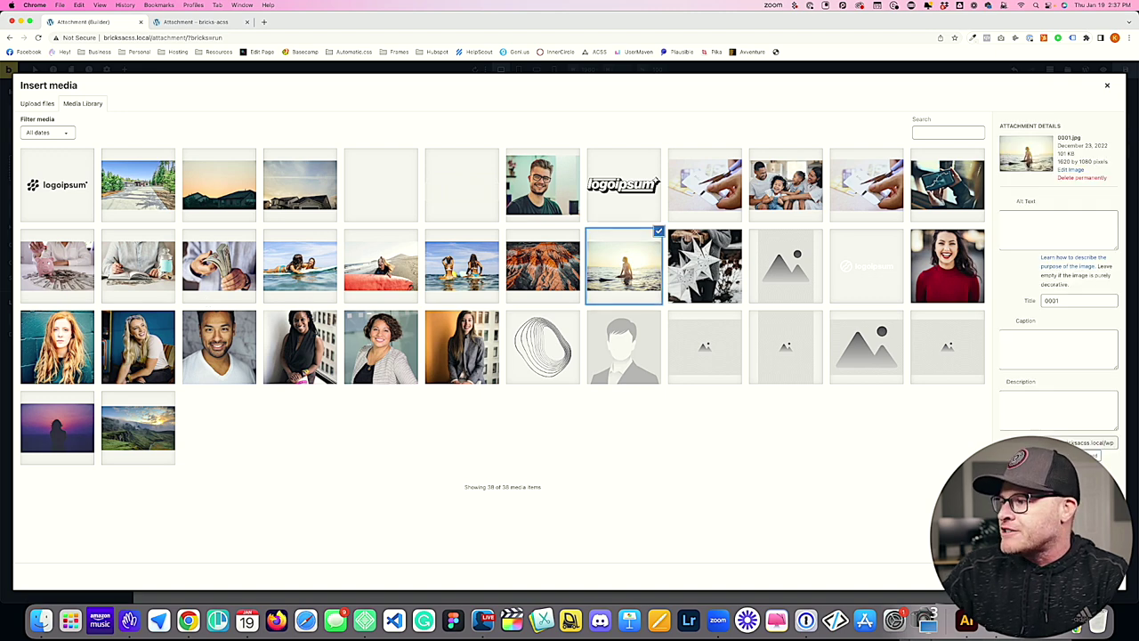
left_click(1077, 574)
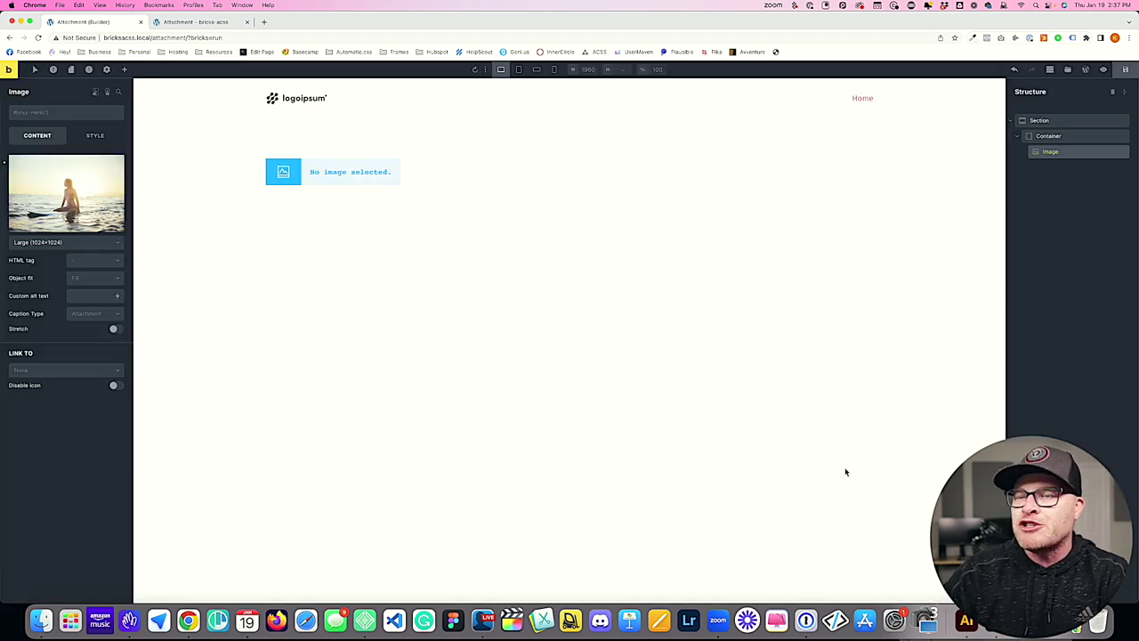
Apply the background class bg--base-ultra-light to the section that holds the image
left_click(181, 233)
left_click(65, 114)
type("b")
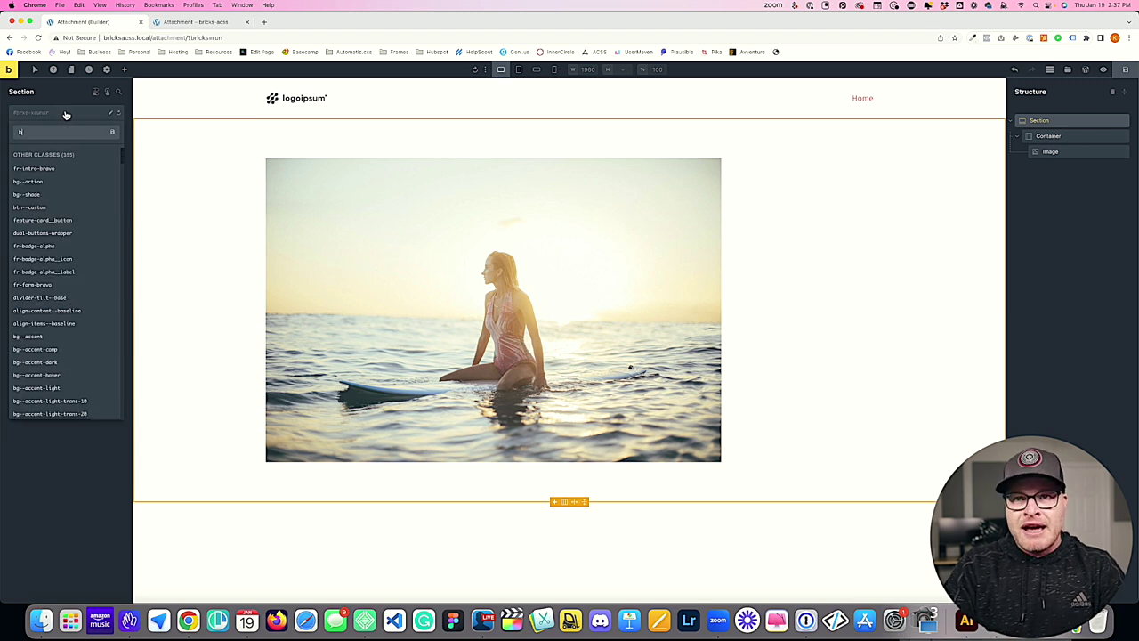
type("g--base-ulta")
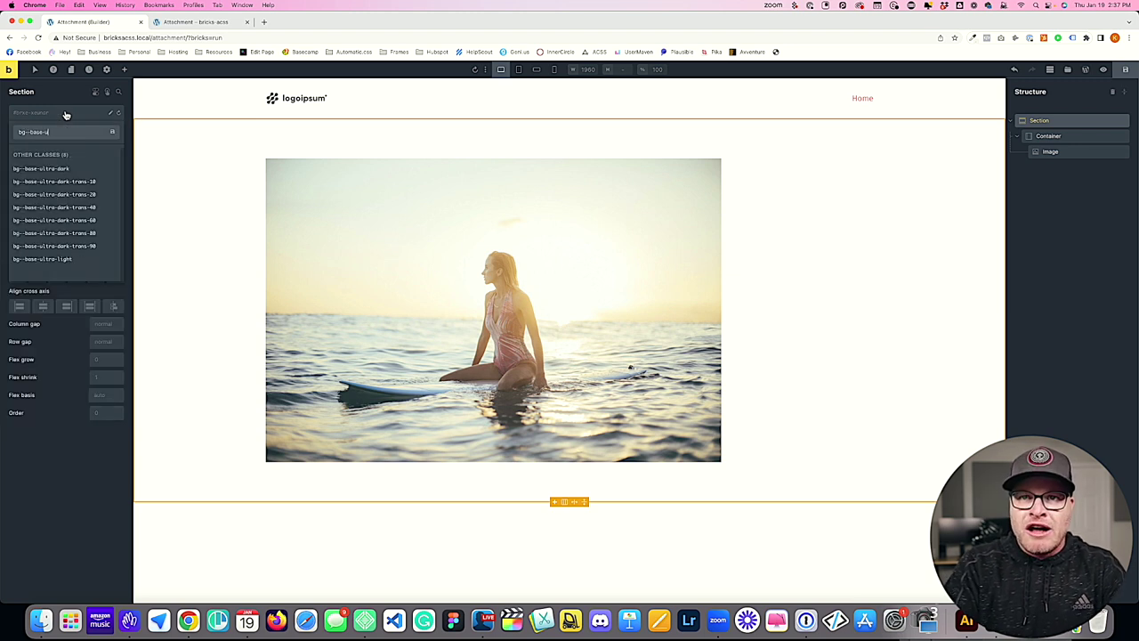
key("BackSpace")
key("BackSpace")
type("tra-l")
key("Return")
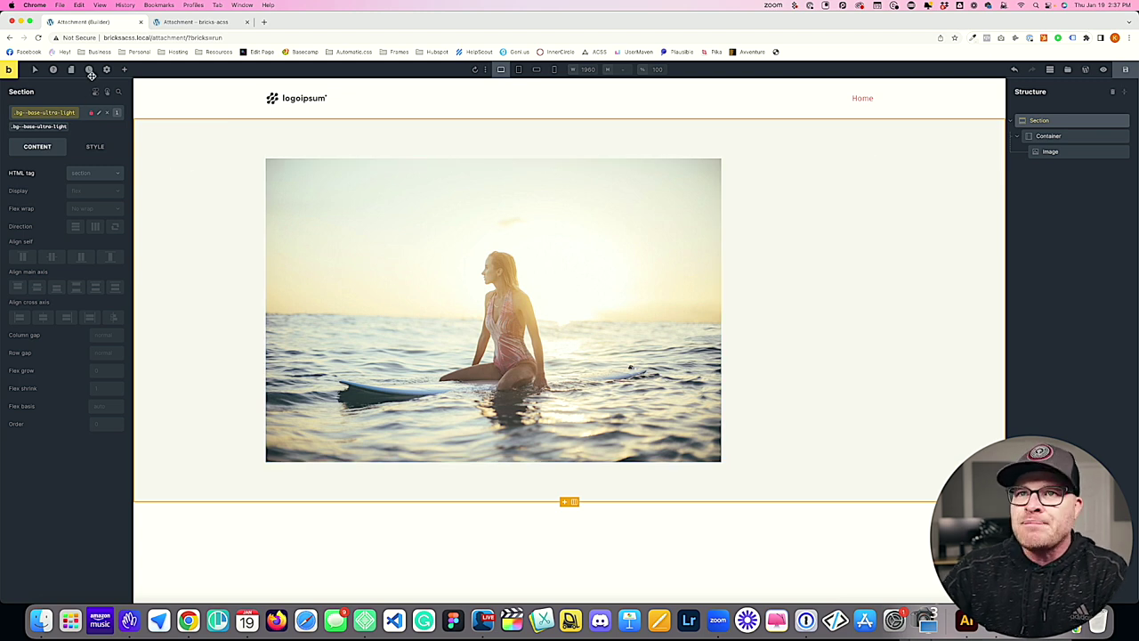
Add an empty section below the image section, duplicate it until there are eight empty sections, and save the page
left_click(126, 69)
type("sec")
left_click(37, 131)
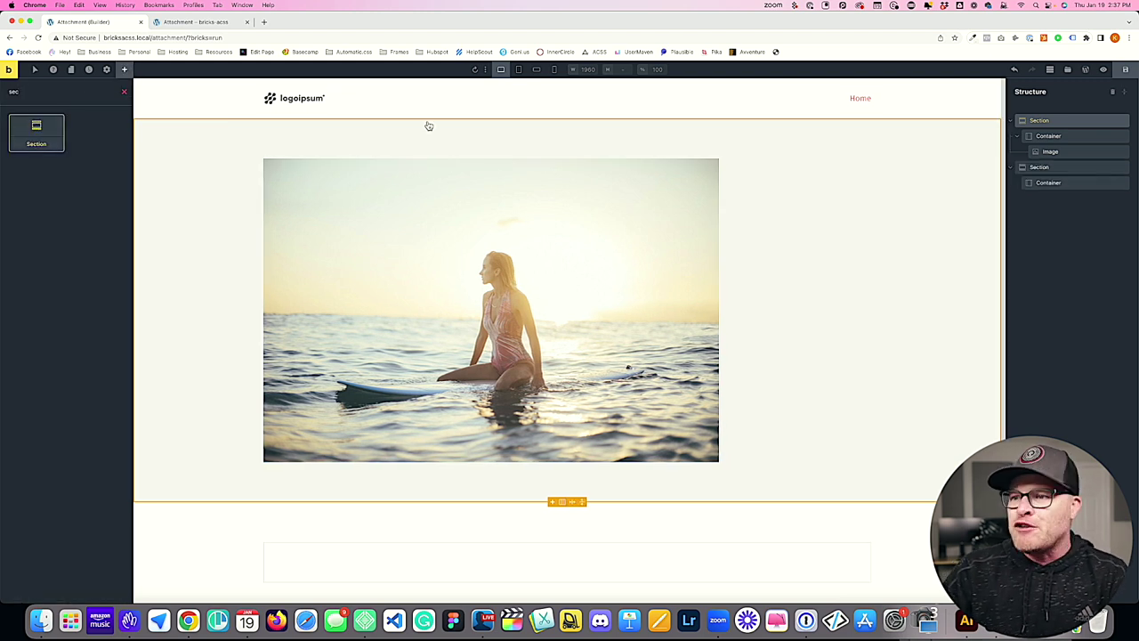
left_click(1116, 166)
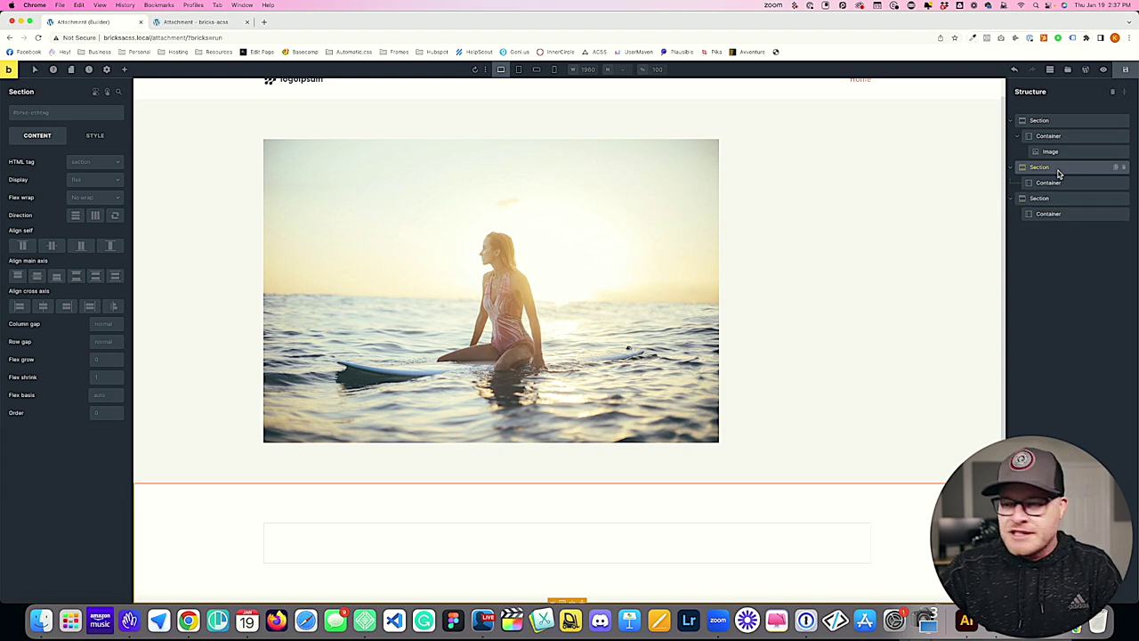
scroll(808, 249, "down", 5)
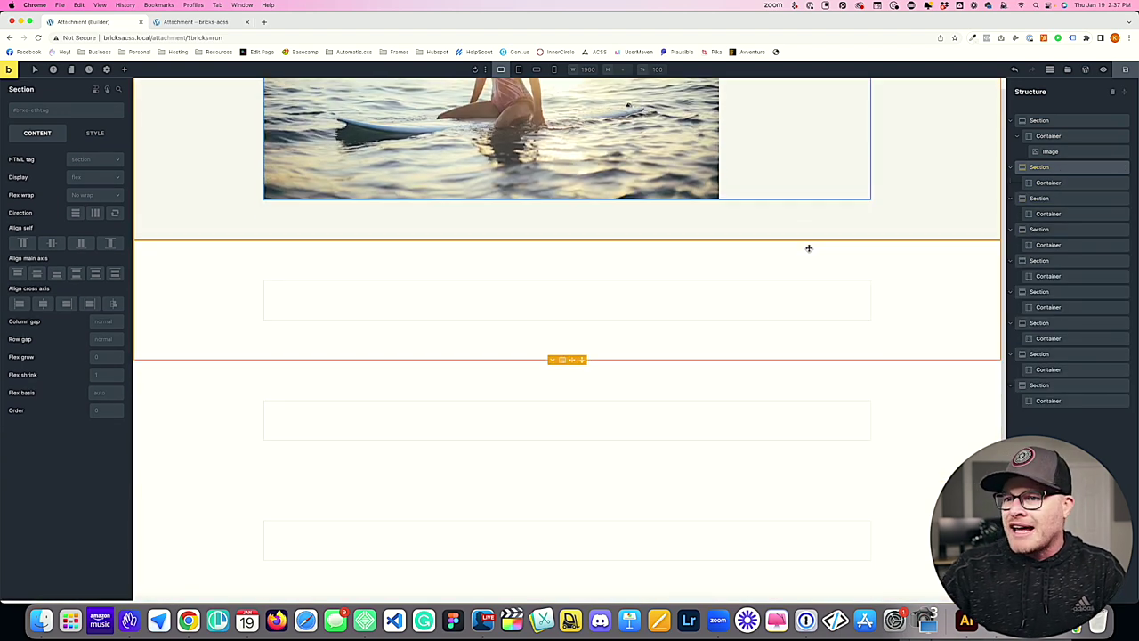
scroll(808, 250, "down", 1)
scroll(806, 247, "up", 6)
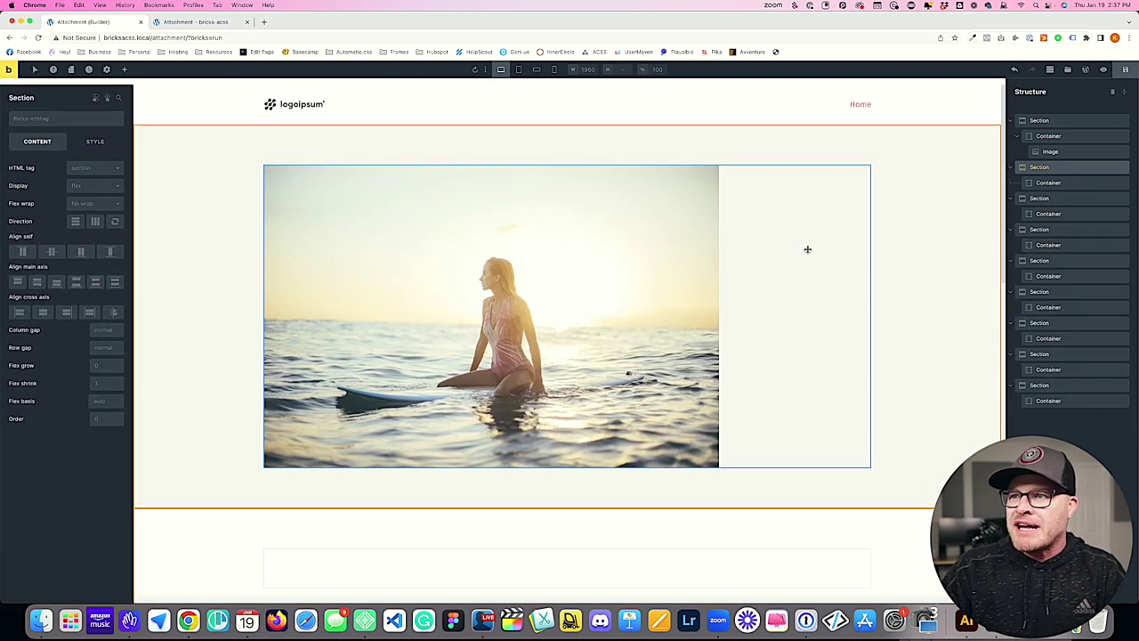
left_click(1124, 72)
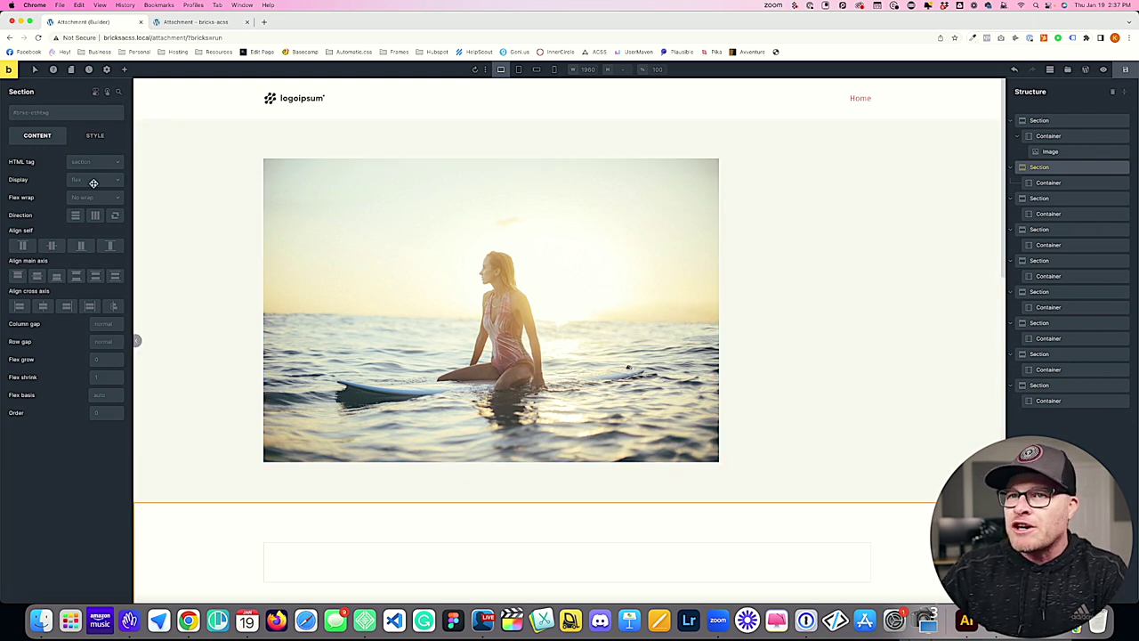
Set the surfer image's position to relative in its layout styles
left_click(383, 203)
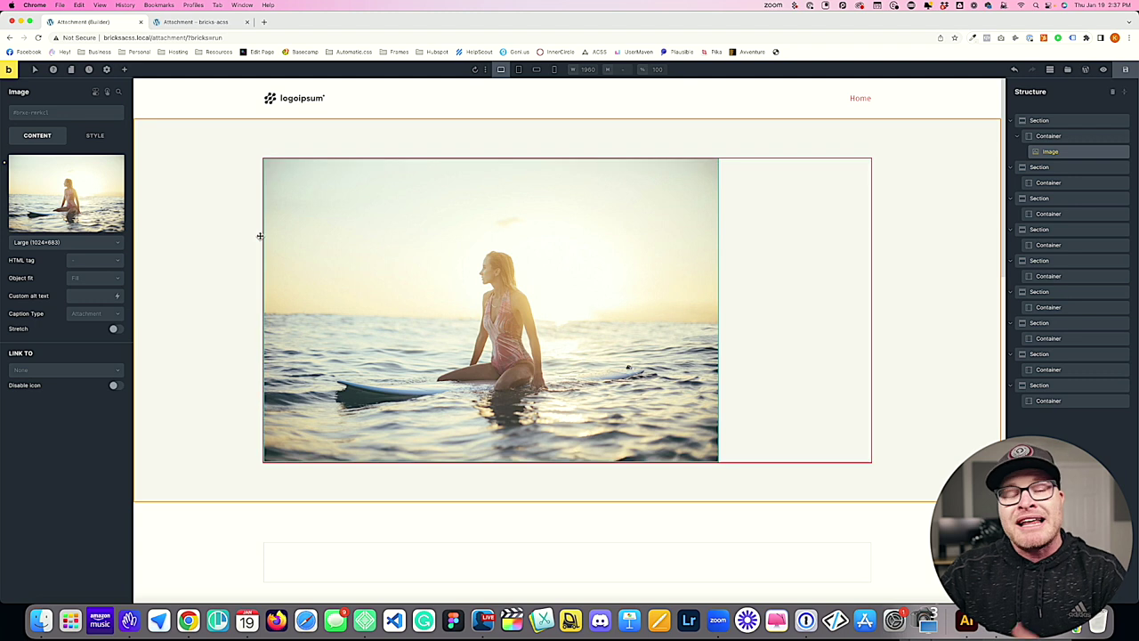
left_click(94, 136)
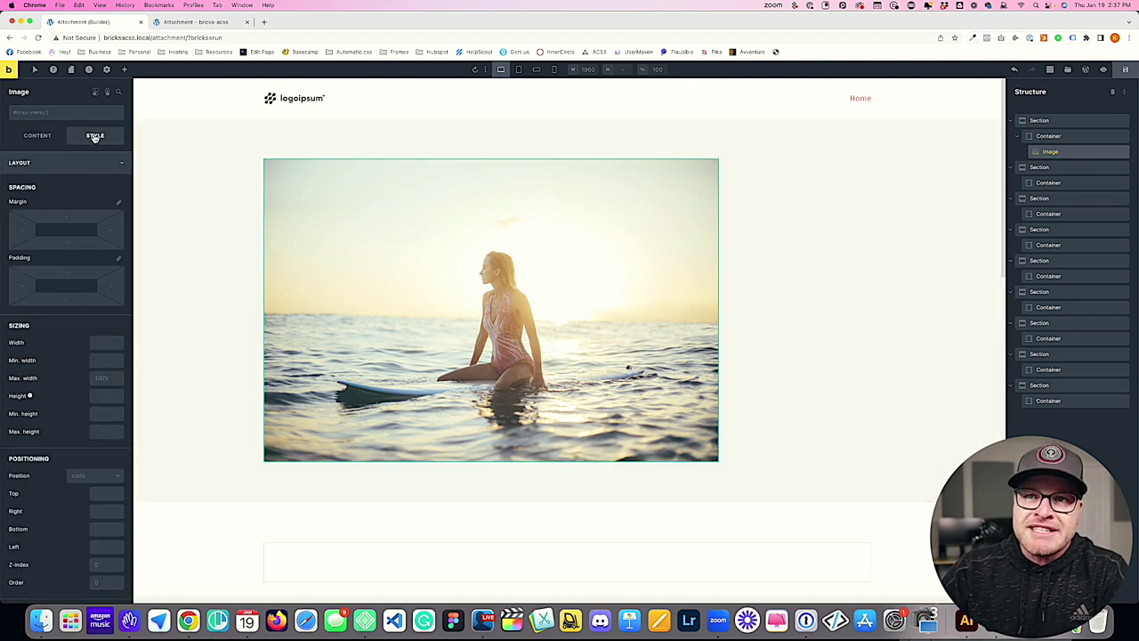
scroll(76, 234, "down", 3)
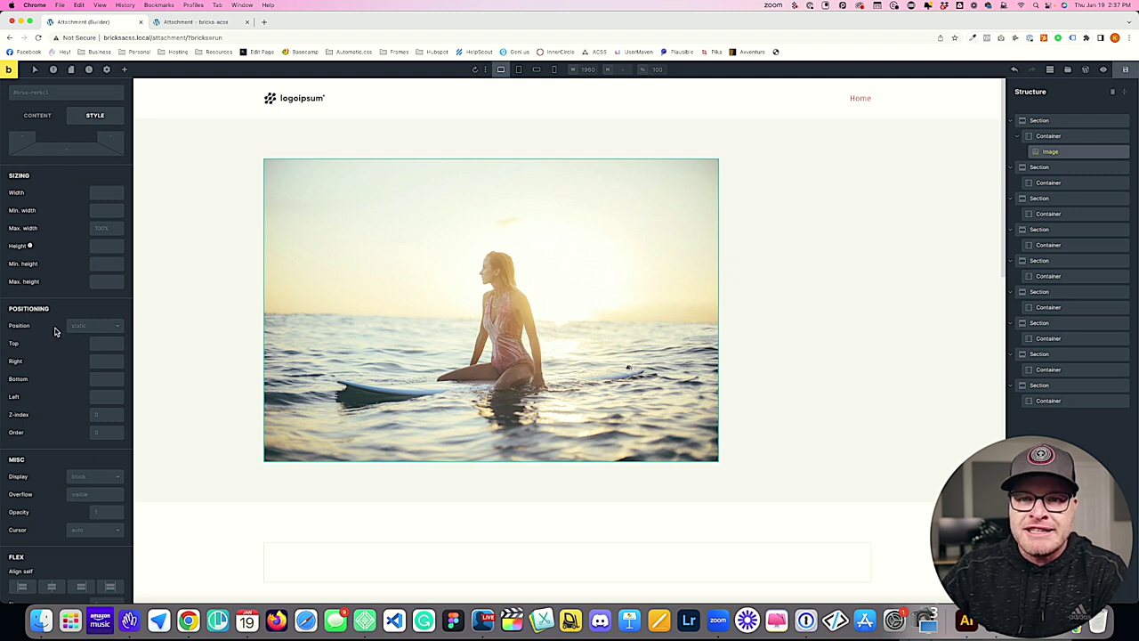
left_click(86, 328)
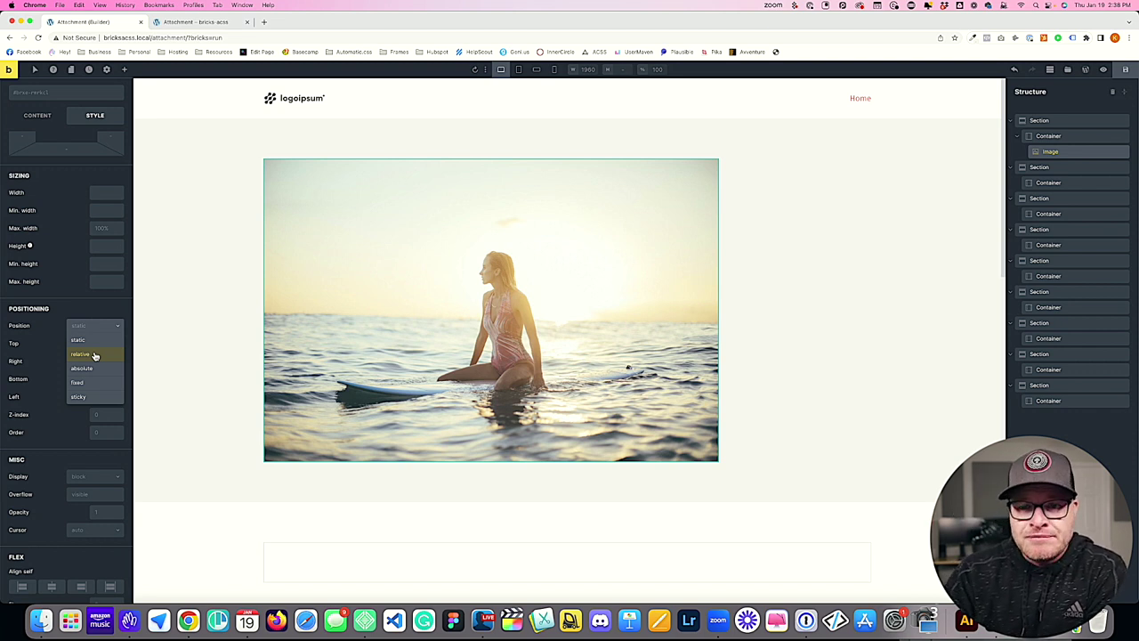
left_click(94, 355)
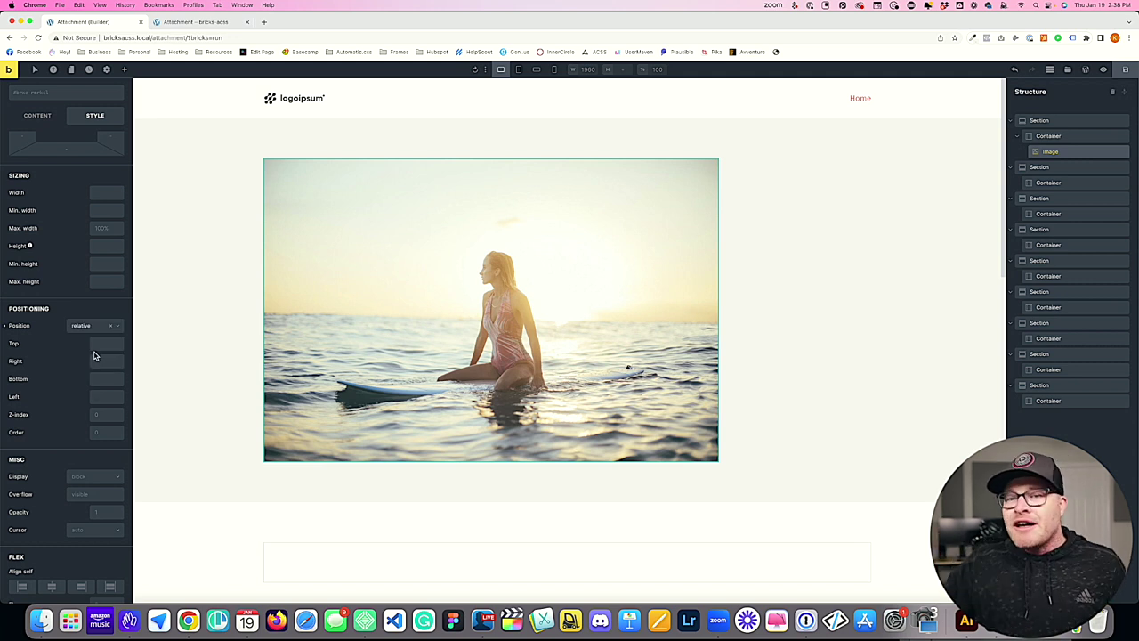
Try the absolute and fixed position values on the surfer image
left_click(92, 327)
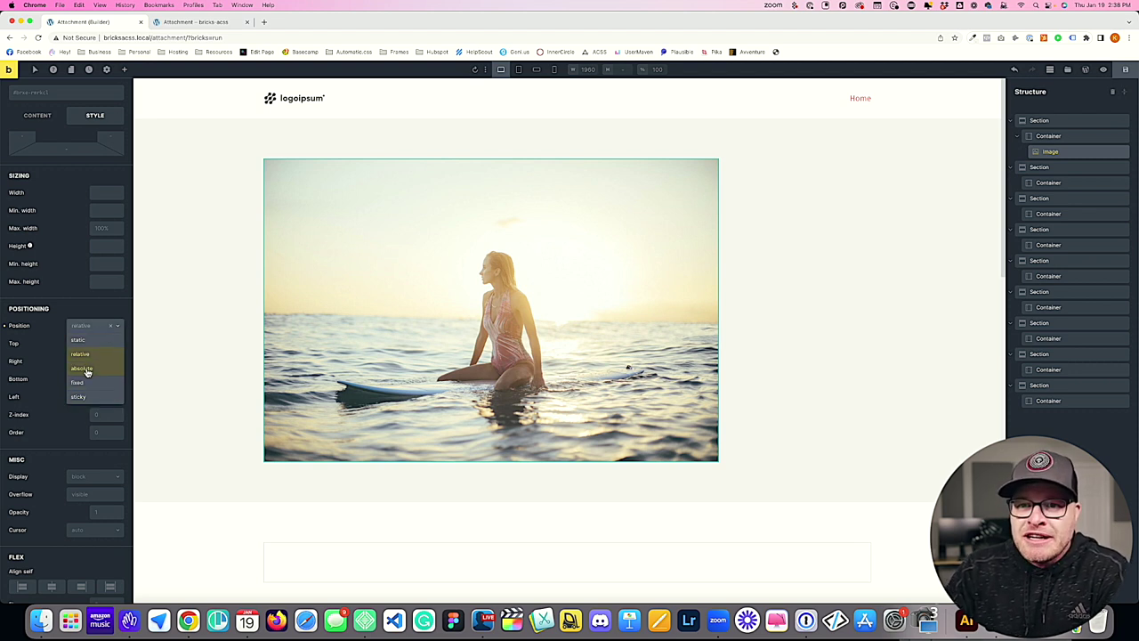
left_click(88, 369)
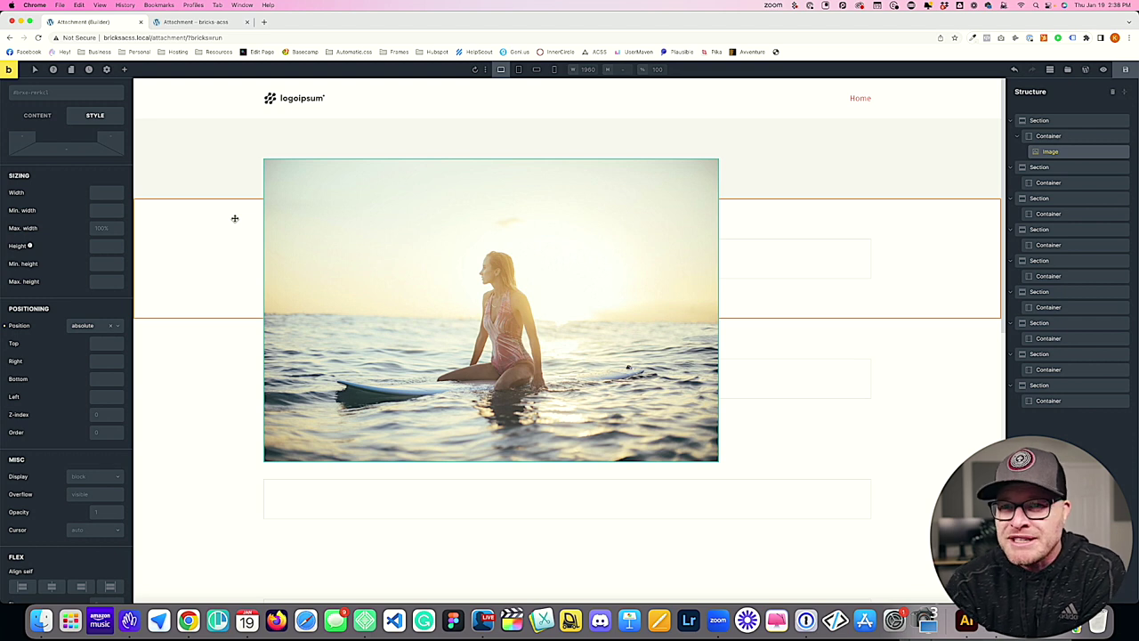
left_click(78, 326)
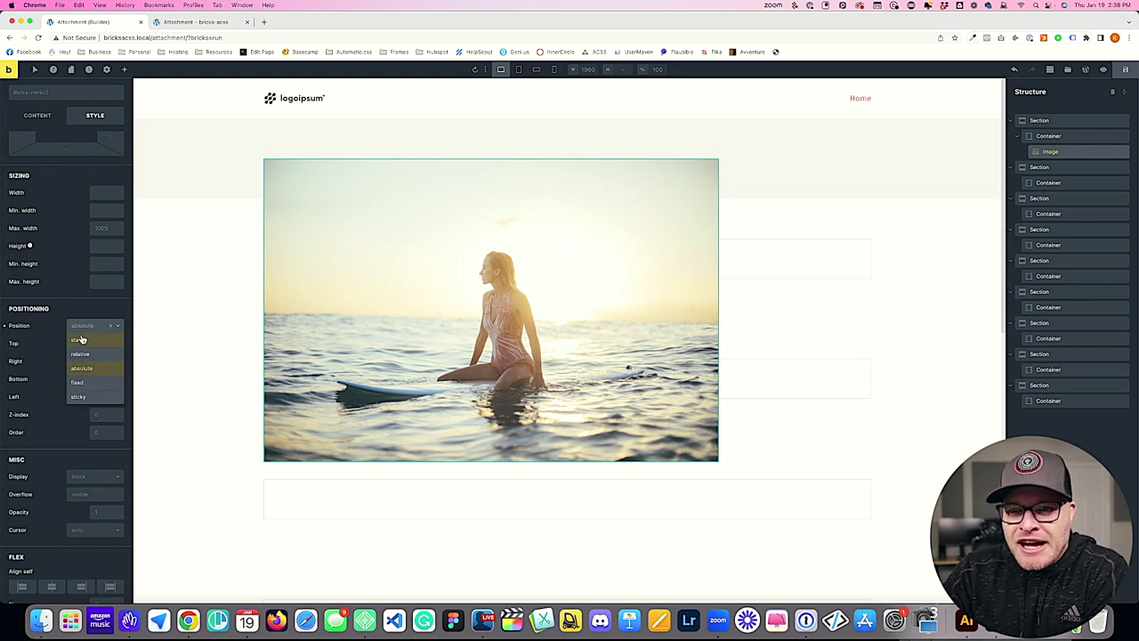
left_click(98, 385)
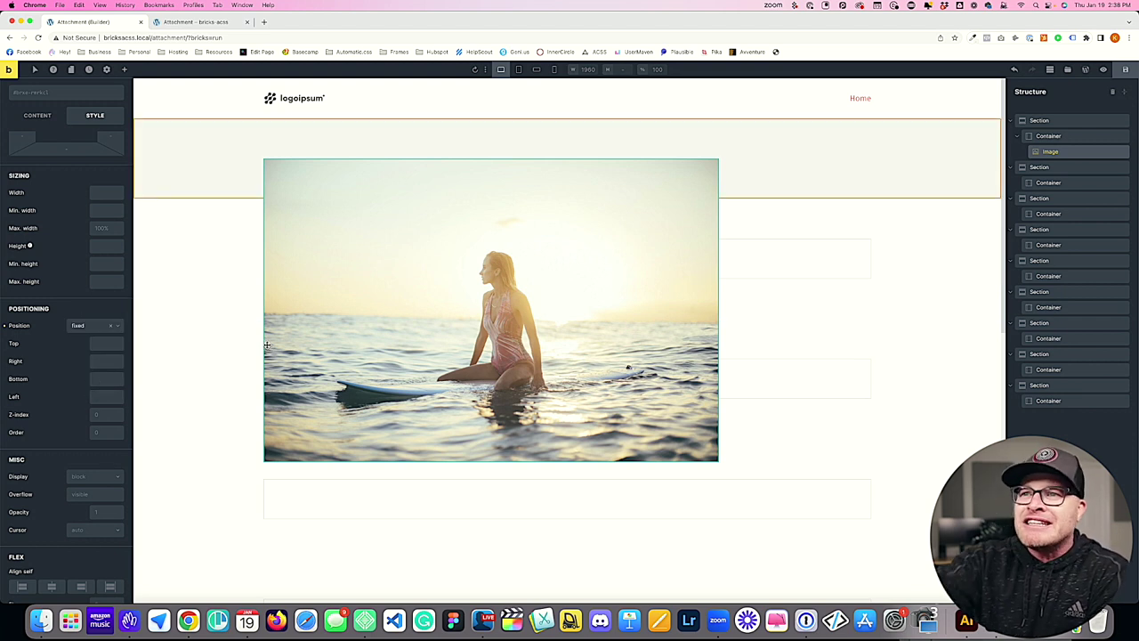
Try sticky positioning on the image, check how it behaves along the page, and clear the position value
left_click(88, 326)
left_click(96, 406)
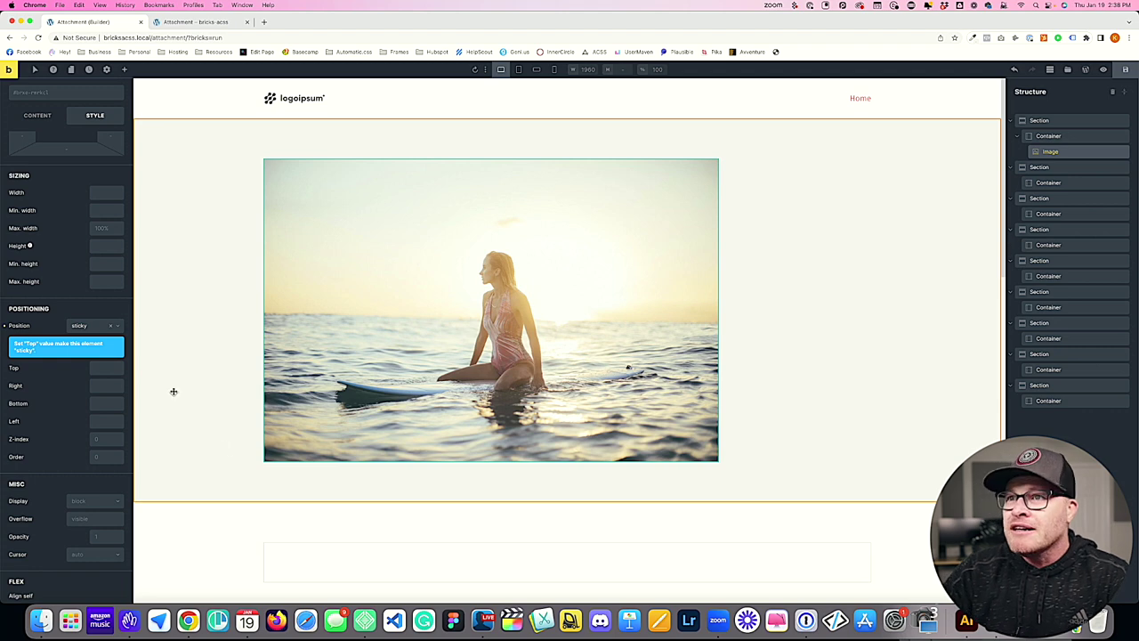
scroll(188, 379, "down", 5)
scroll(187, 380, "up", 5)
scroll(188, 380, "down", 10)
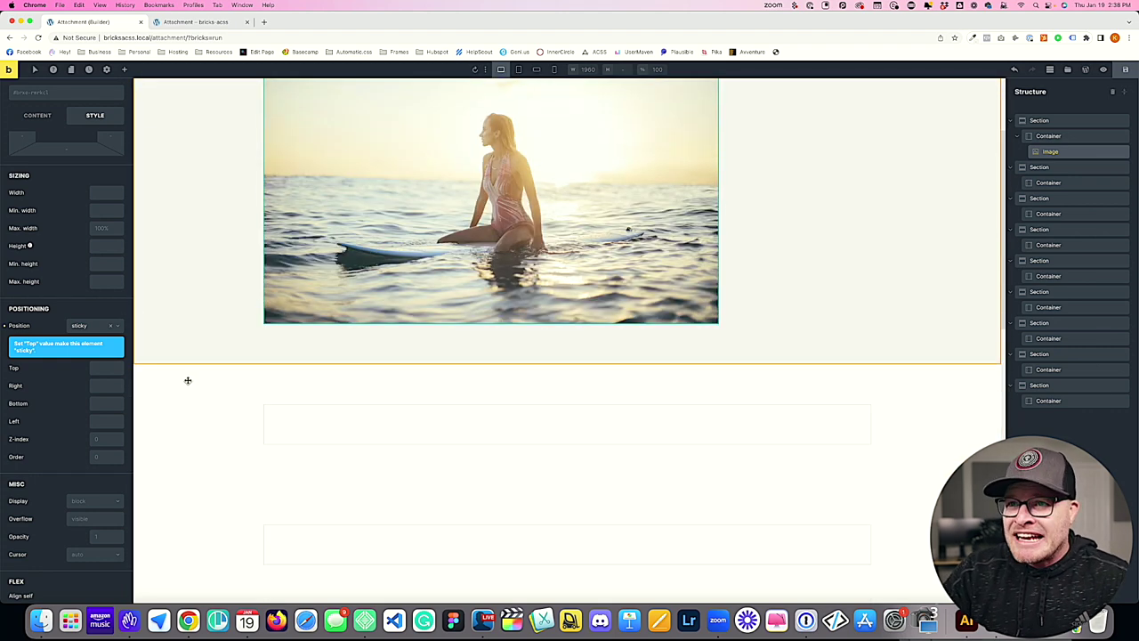
scroll(188, 380, "up", 3)
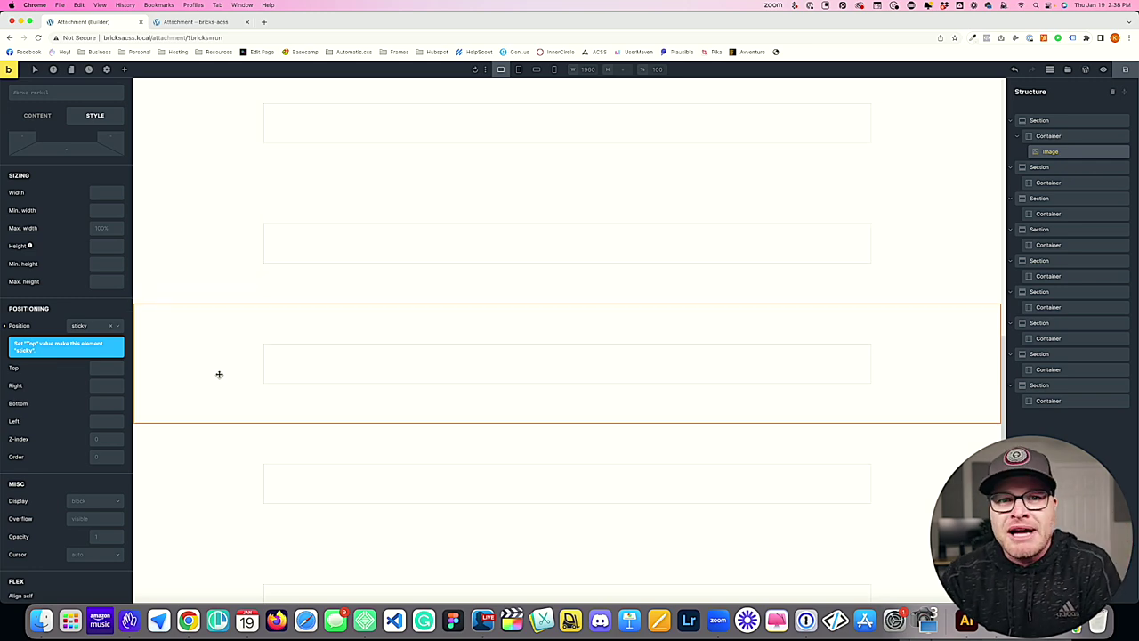
scroll(235, 370, "up", 7)
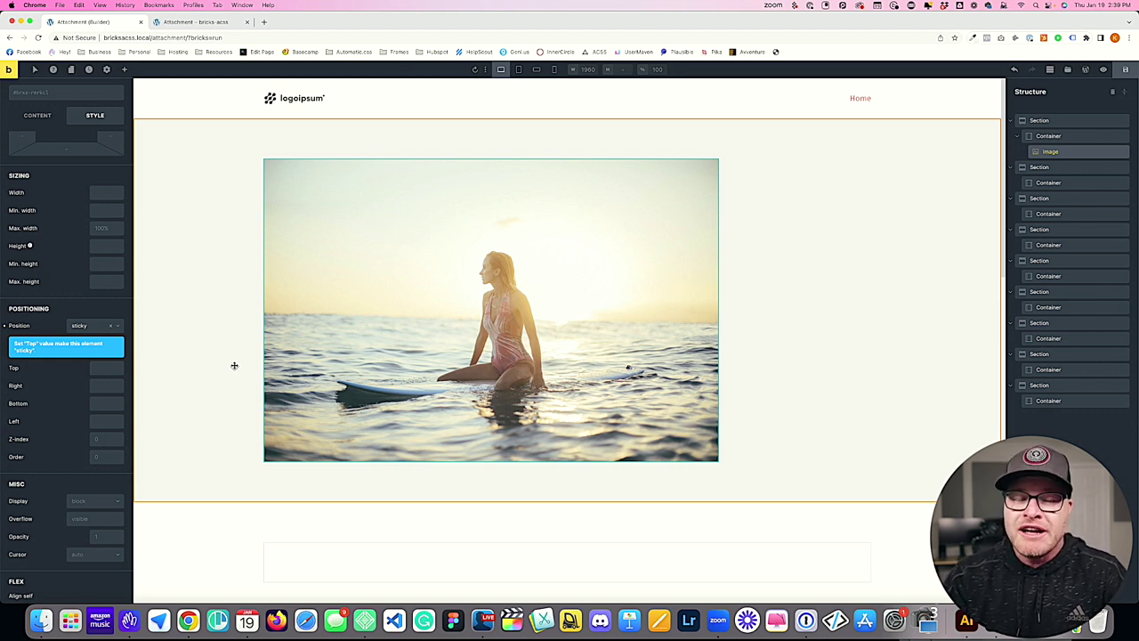
left_click(110, 328)
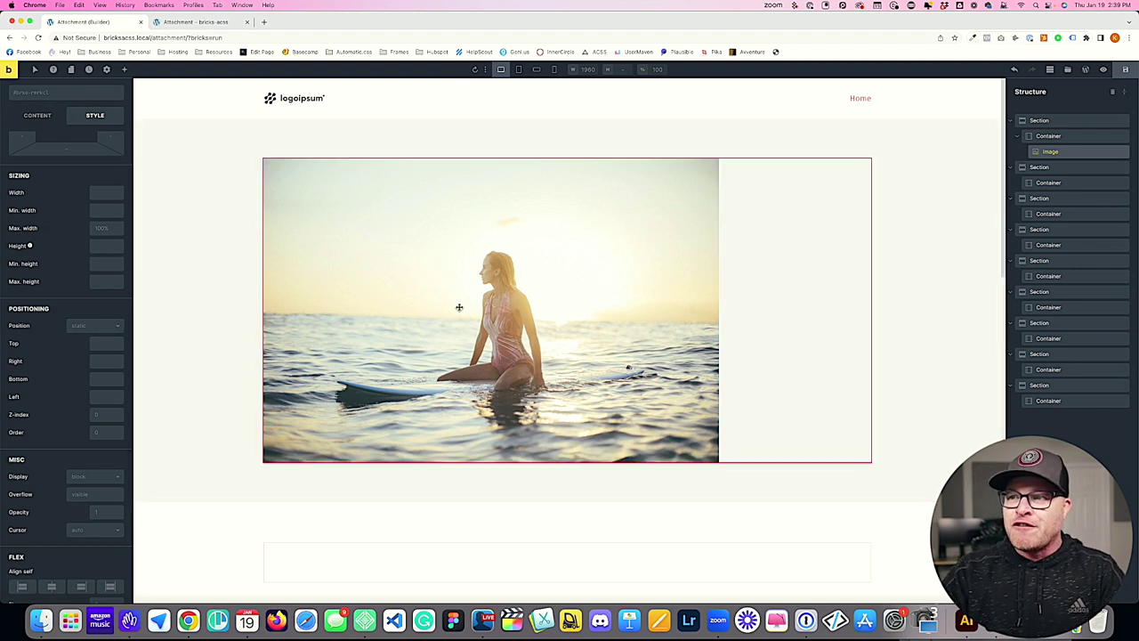
Duplicate the surfer image inside the first section's container
key("super+d")
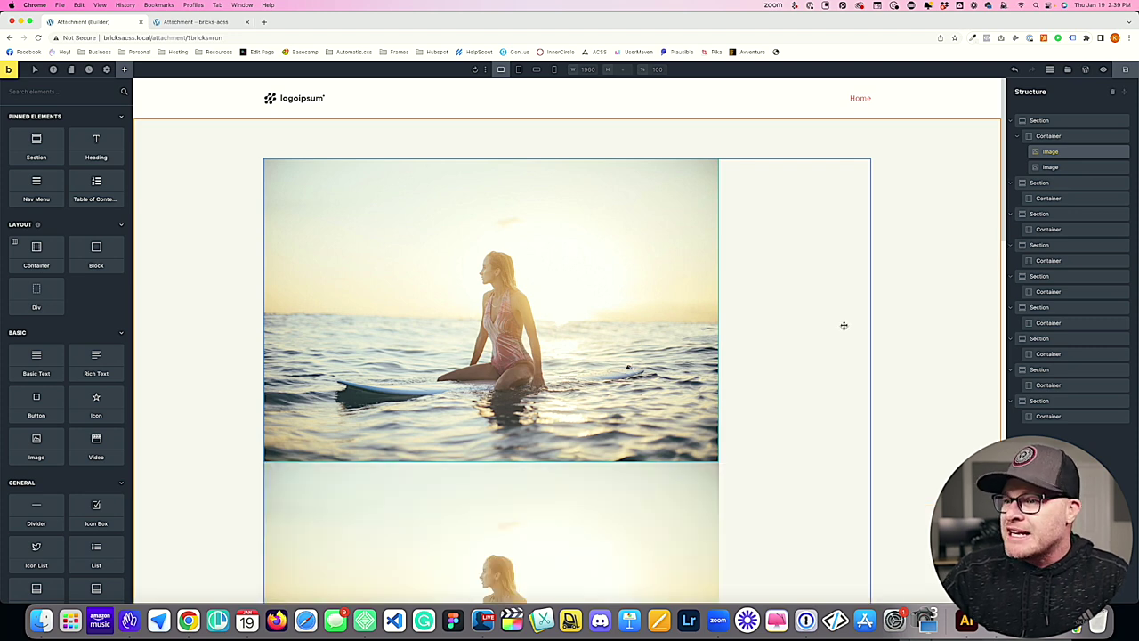
scroll(844, 325, "down", 3)
left_click(552, 291)
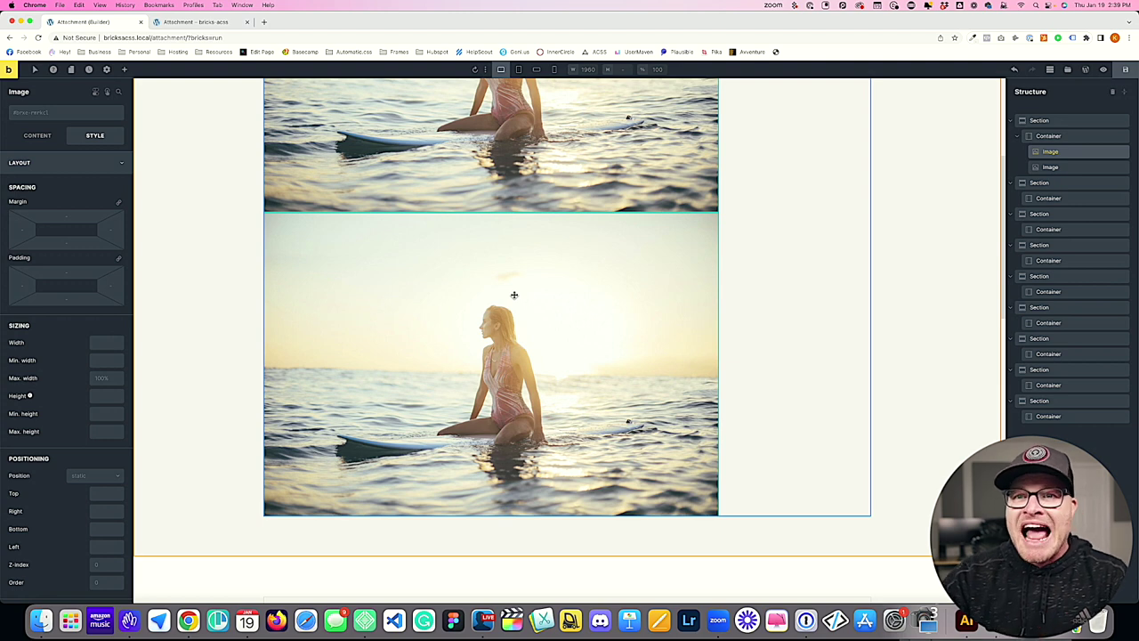
Add a div to the first container, below the two images
left_click(125, 69)
type("div")
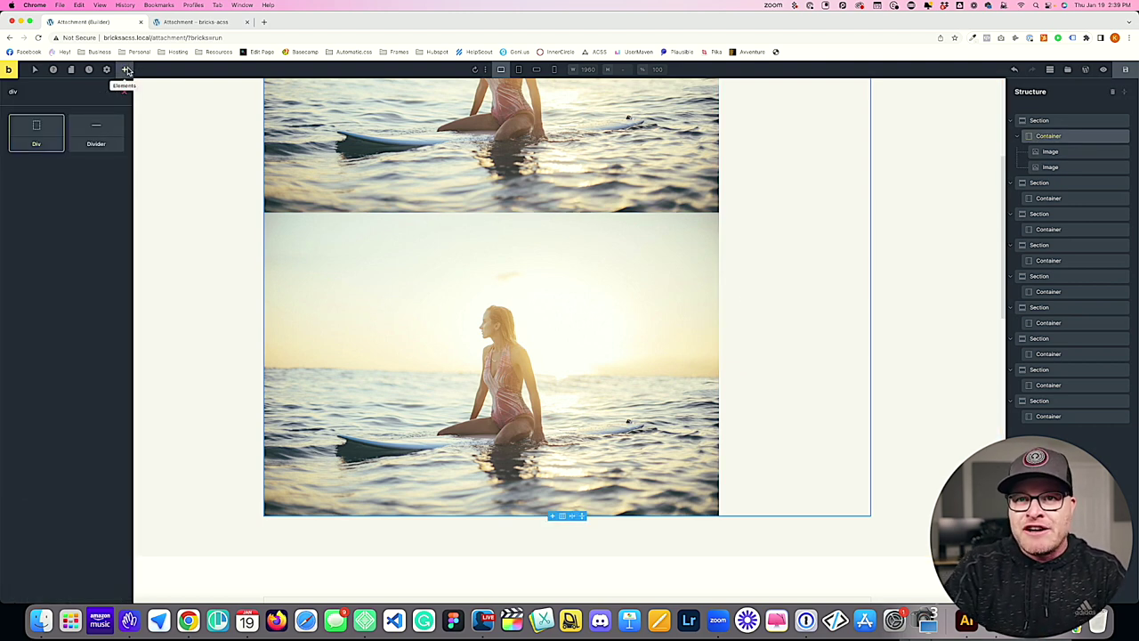
key("Return")
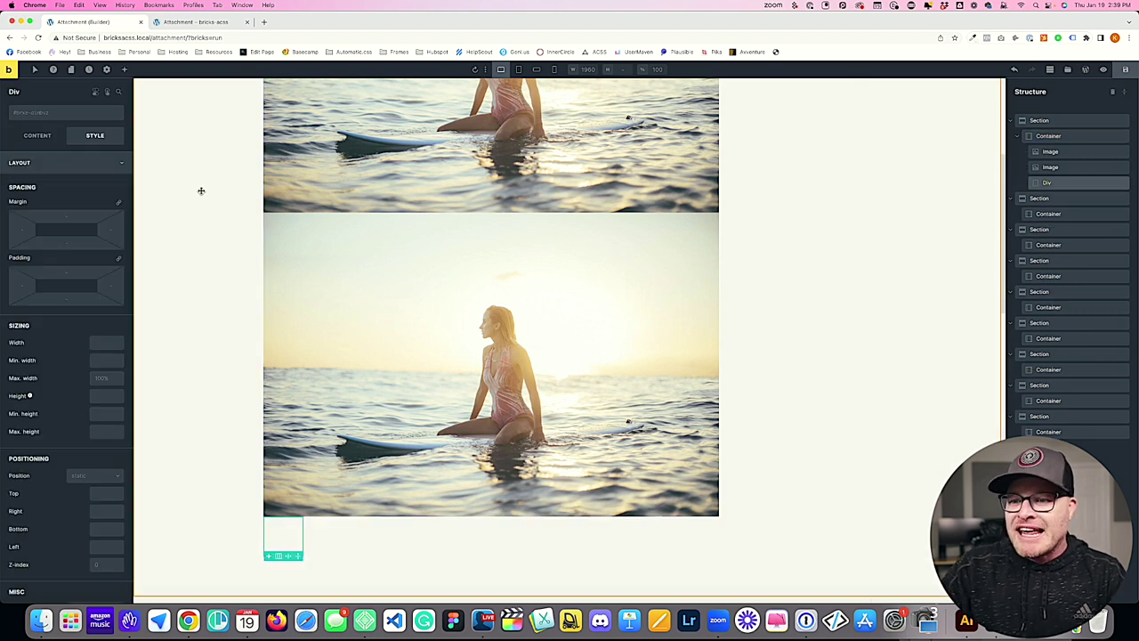
Add two button elements inside the new div
left_click(126, 70)
type("butt")
key("Return")
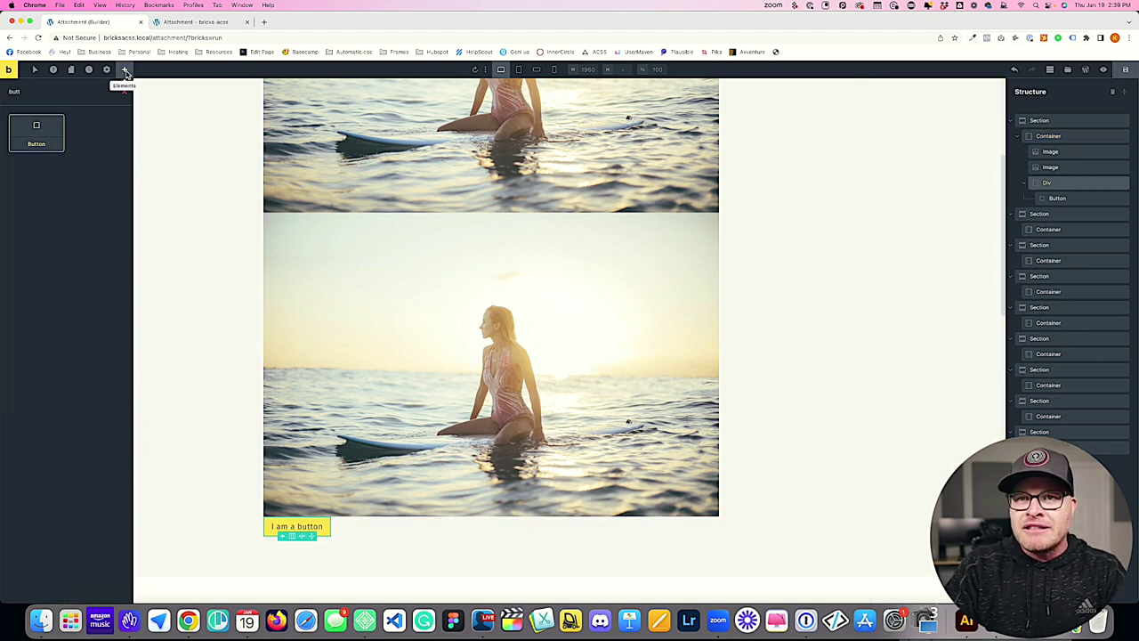
key("Return")
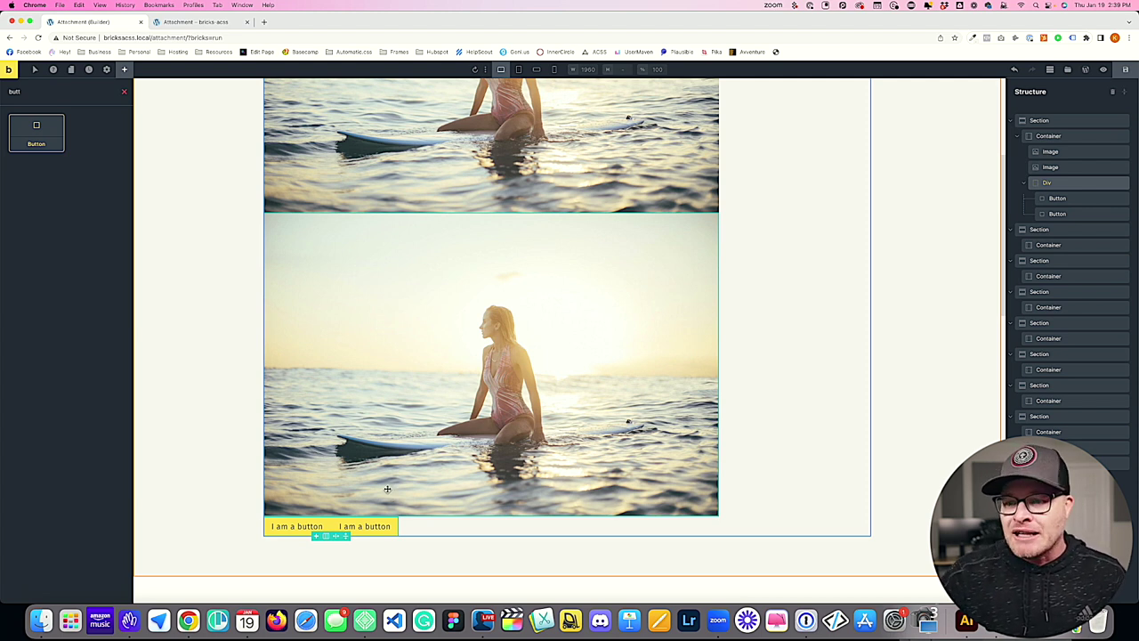
Delete the div with its two buttons and one of the two surfer images from the first section's container
left_click(1125, 183)
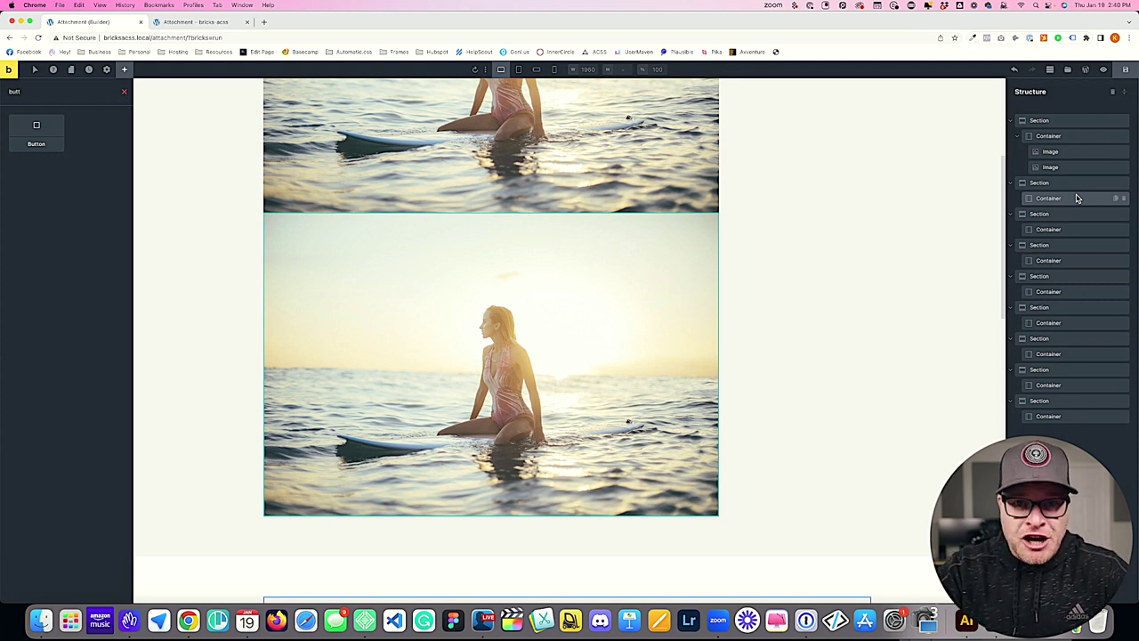
scroll(712, 299, "up", 2)
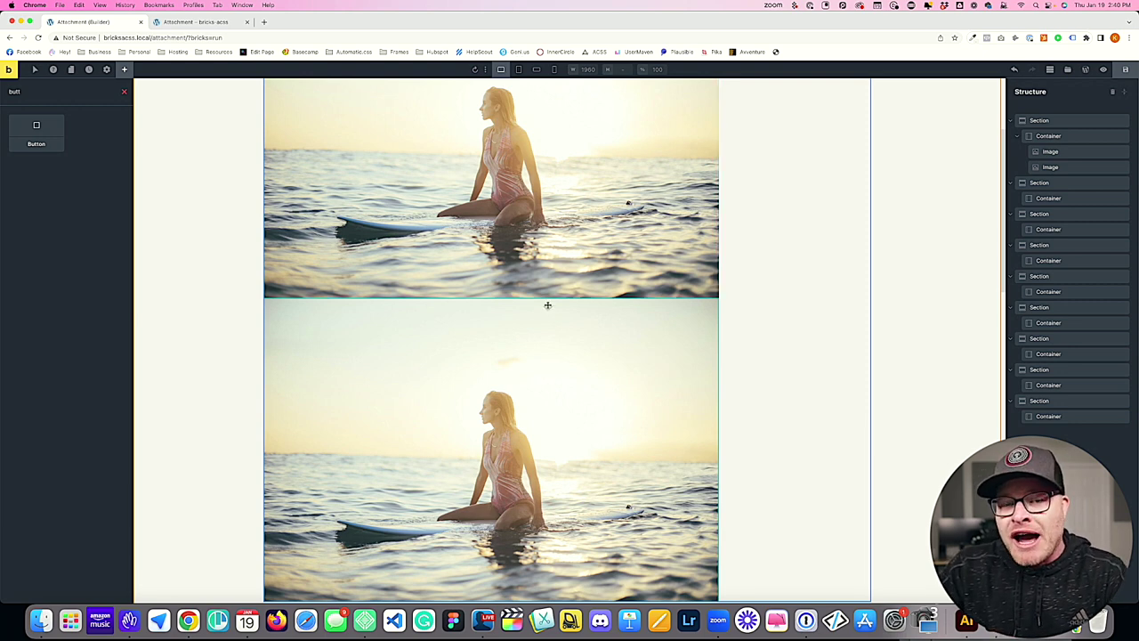
left_click(445, 147)
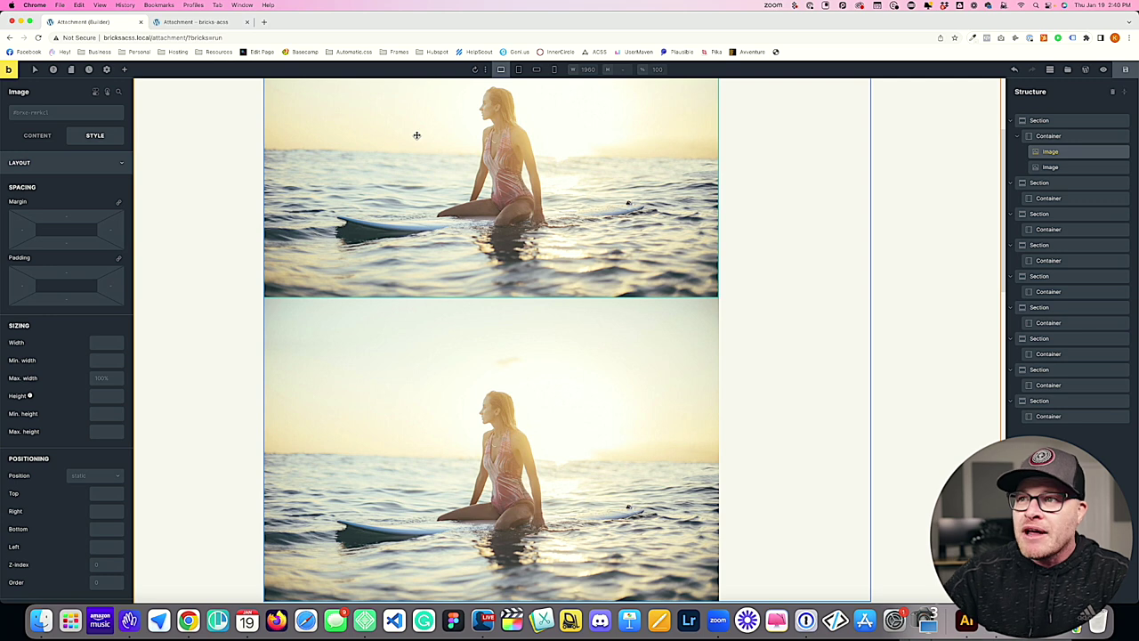
key("super+z")
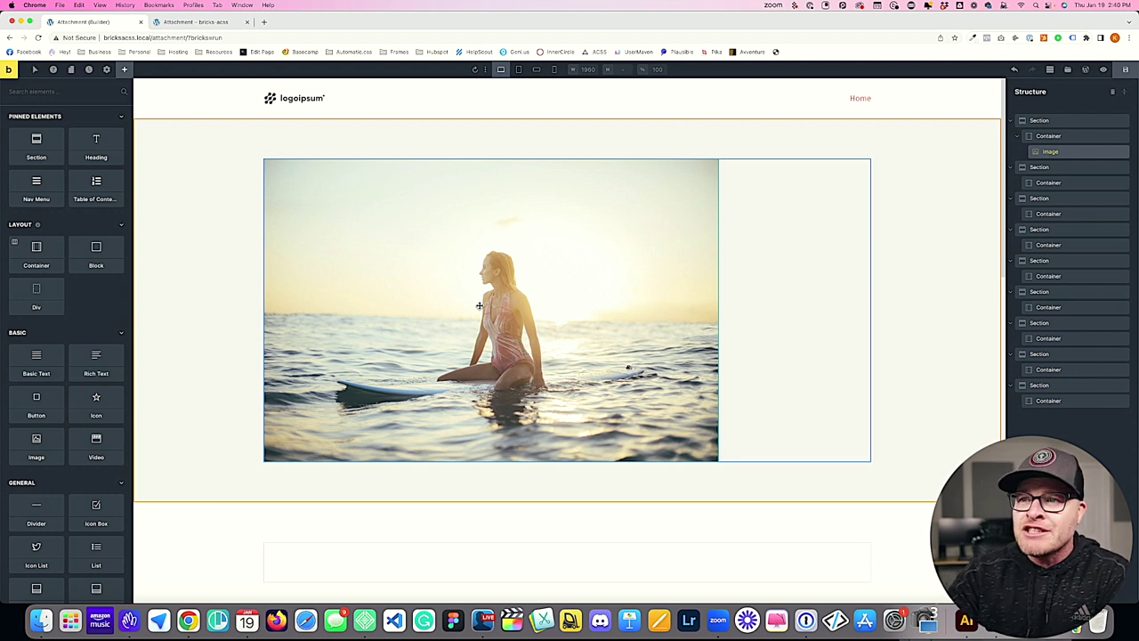
Set the position of the remaining surfer image in the first section to fixed
left_click(162, 208)
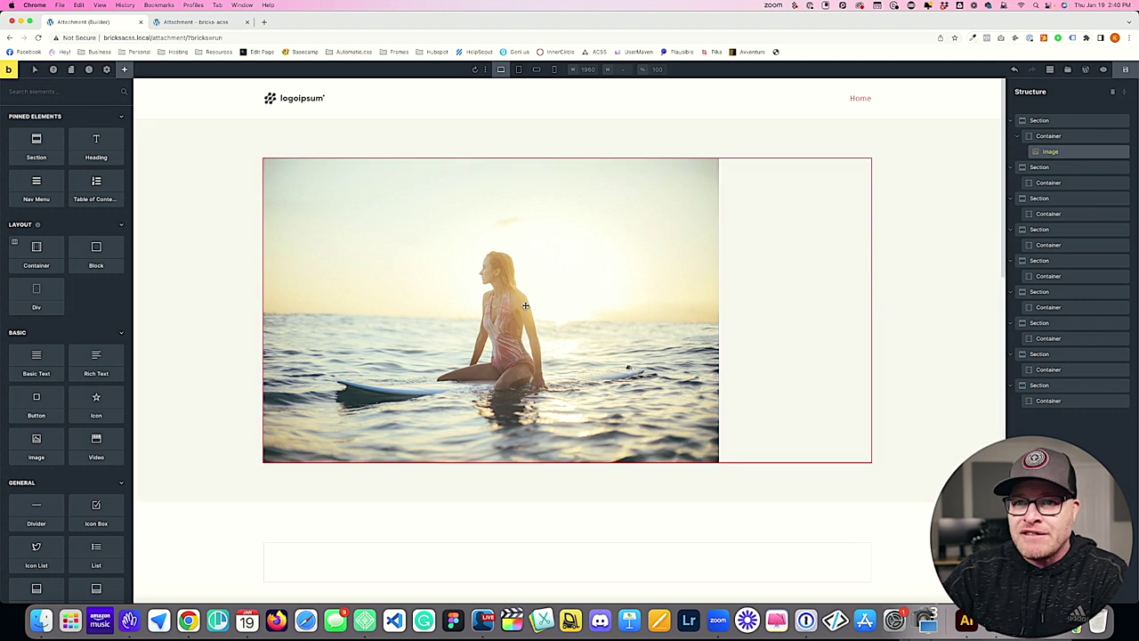
left_click(439, 252)
scroll(804, 155, "down", 2)
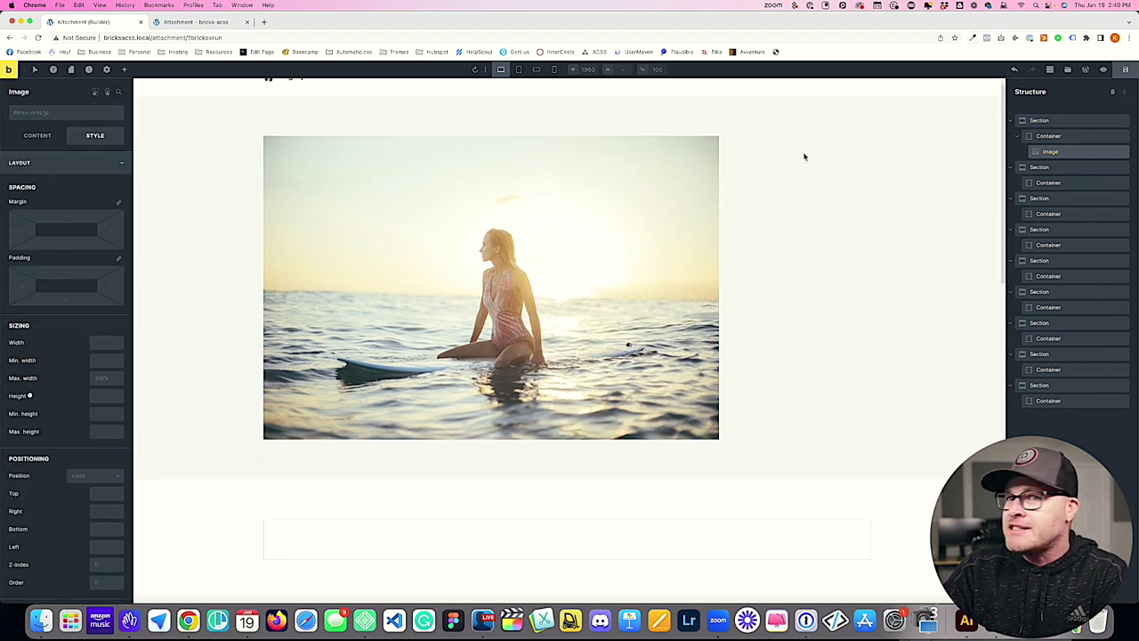
scroll(55, 242, "down", 2)
scroll(55, 243, "down", 3)
left_click(87, 221)
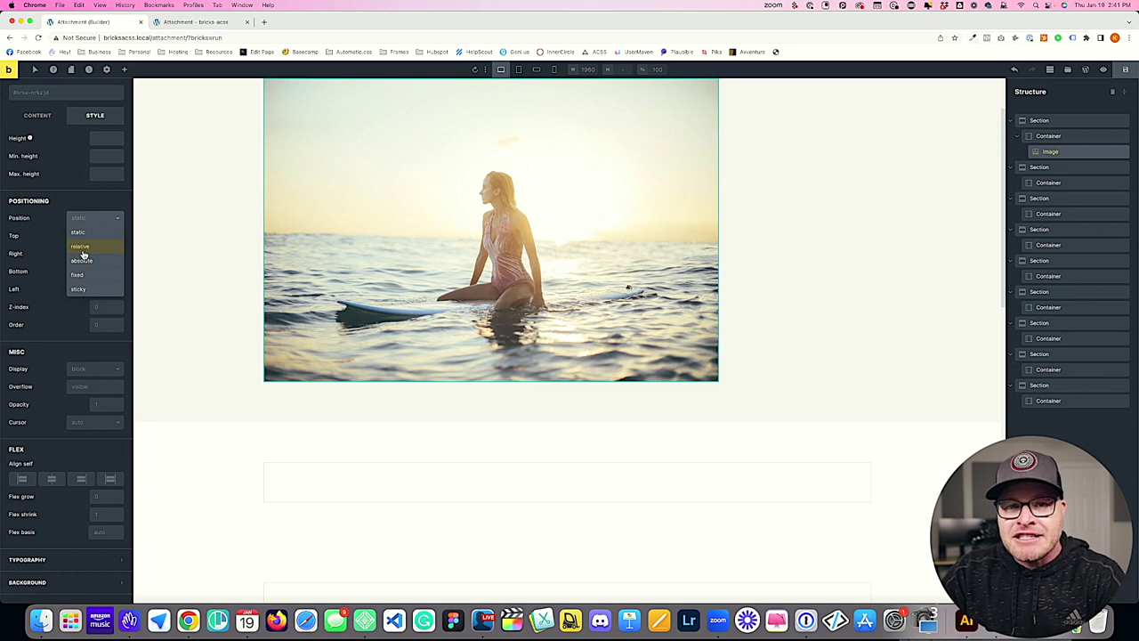
scroll(83, 255, "up", 1)
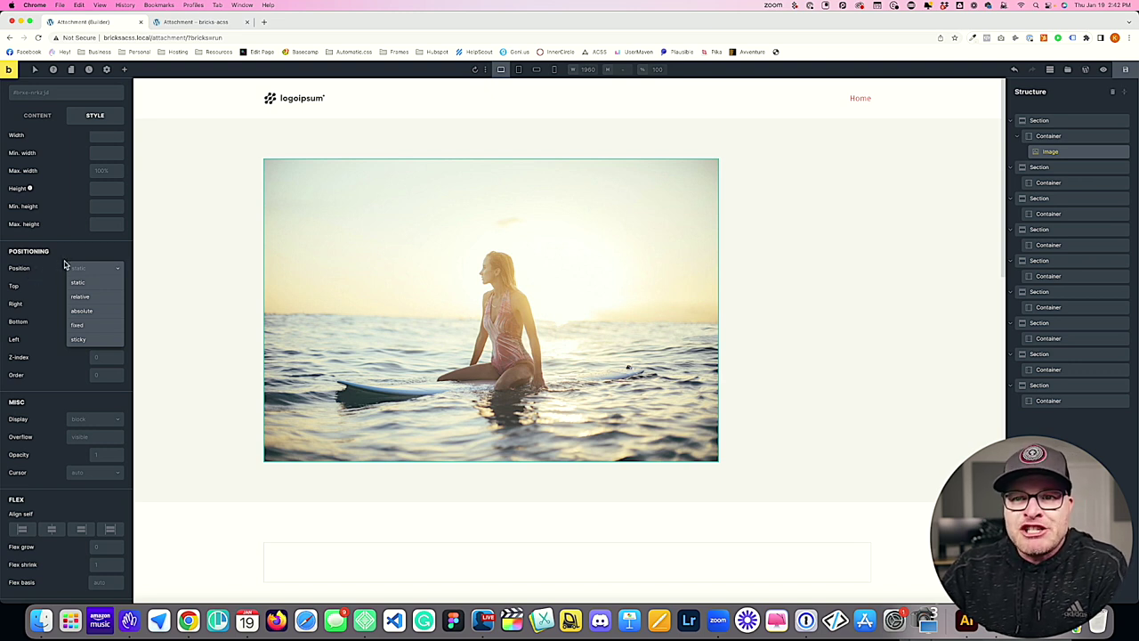
left_click(85, 326)
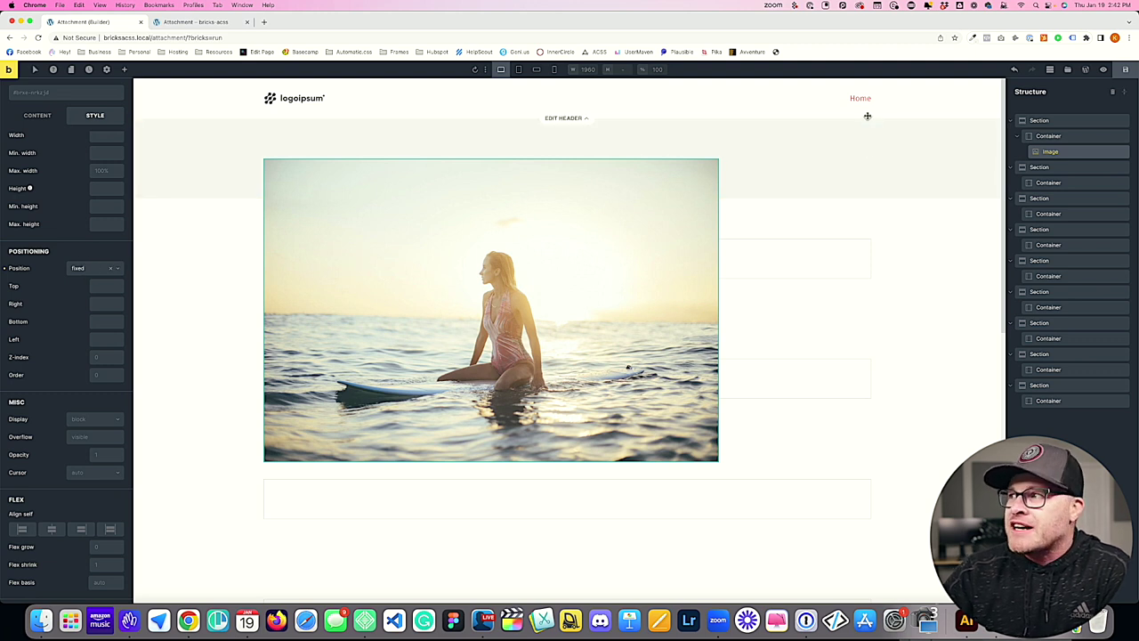
Examine how the fixed image behaves relative to the sections while moving along the page
scroll(916, 180, "down", 5)
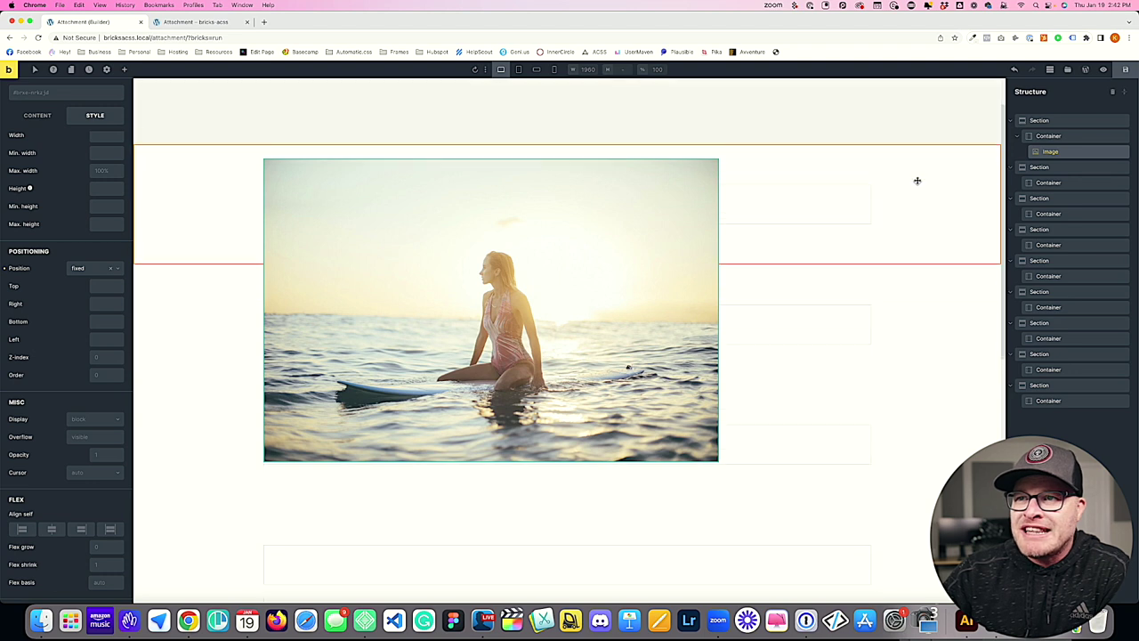
scroll(917, 180, "up", 2)
scroll(918, 181, "up", 3)
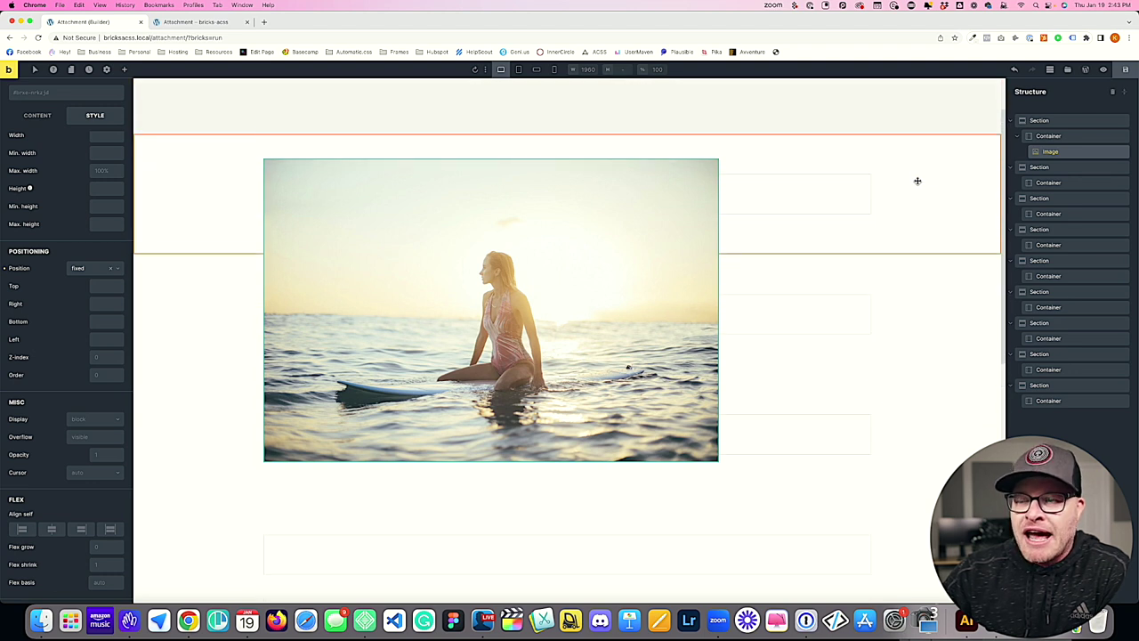
scroll(917, 181, "down", 3)
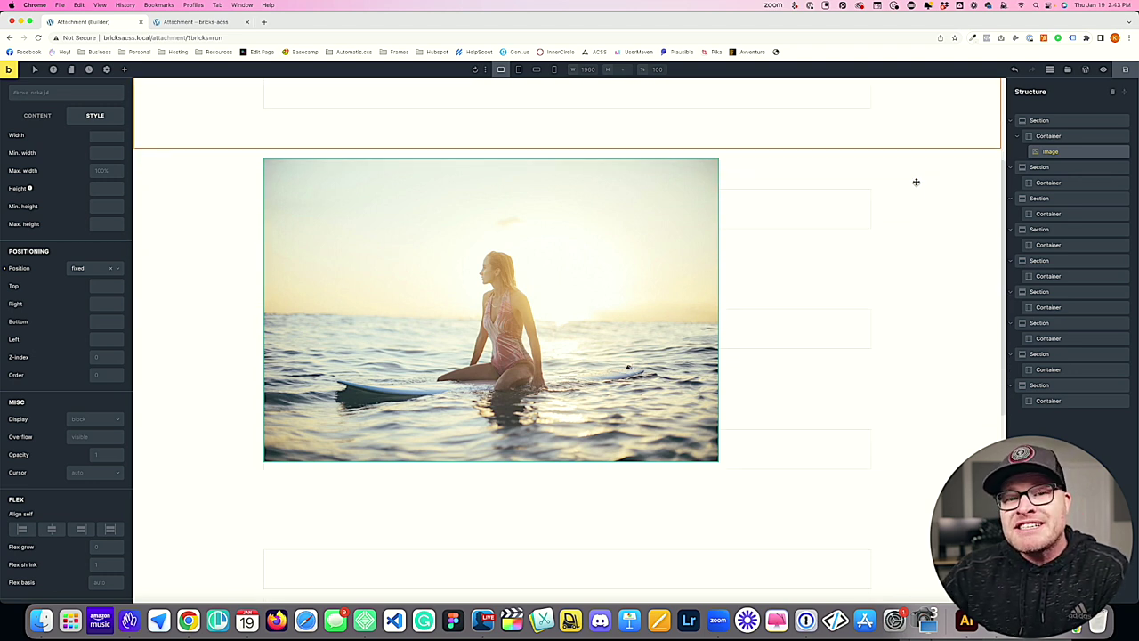
scroll(916, 180, "up", 3)
scroll(916, 182, "down", 3)
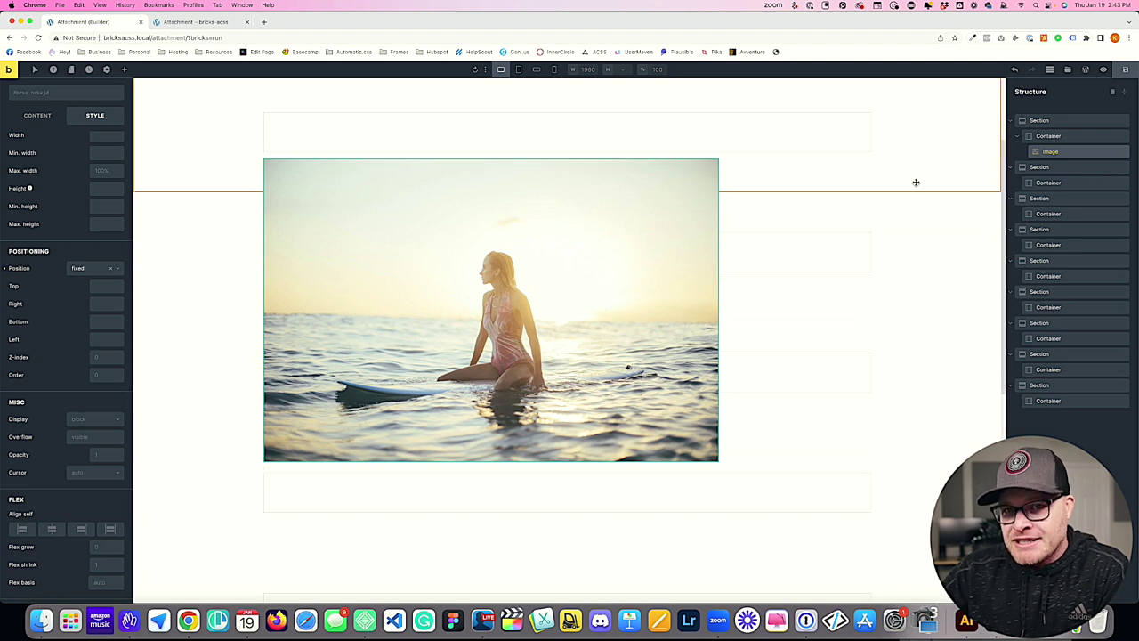
scroll(916, 182, "up", 3)
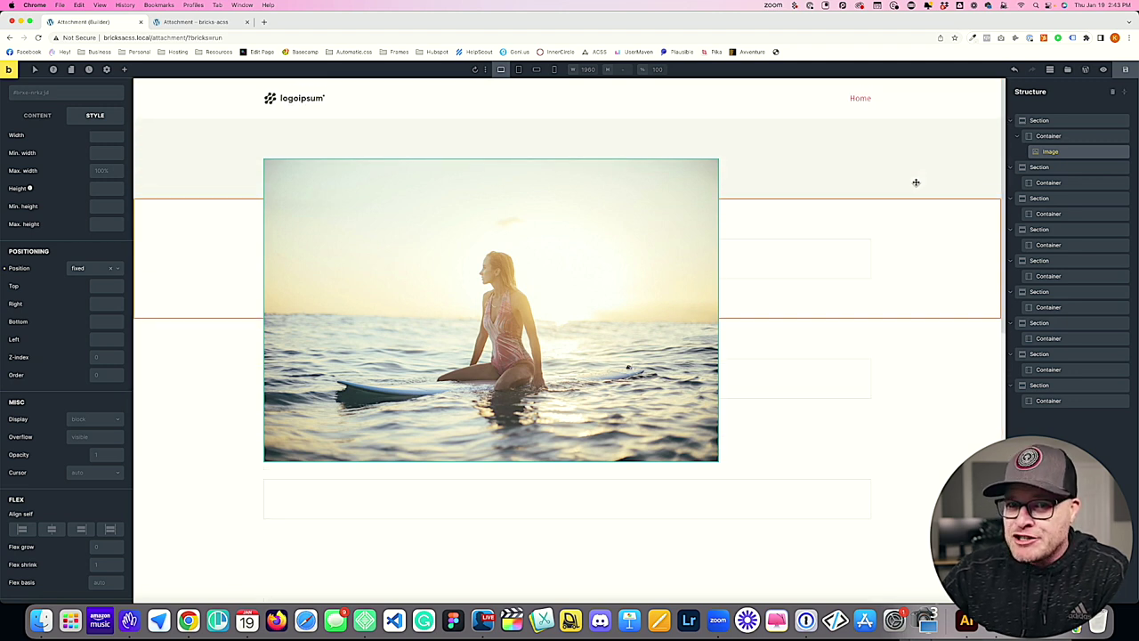
scroll(916, 181, "down", 3)
scroll(915, 181, "up", 3)
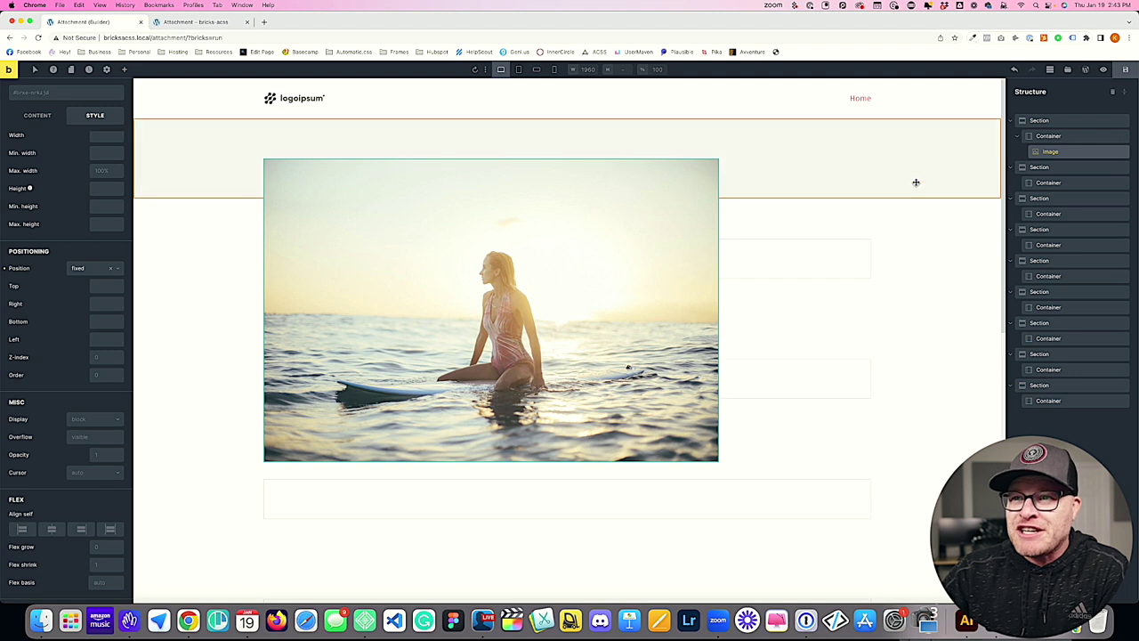
scroll(915, 182, "down", 2)
scroll(915, 181, "up", 2)
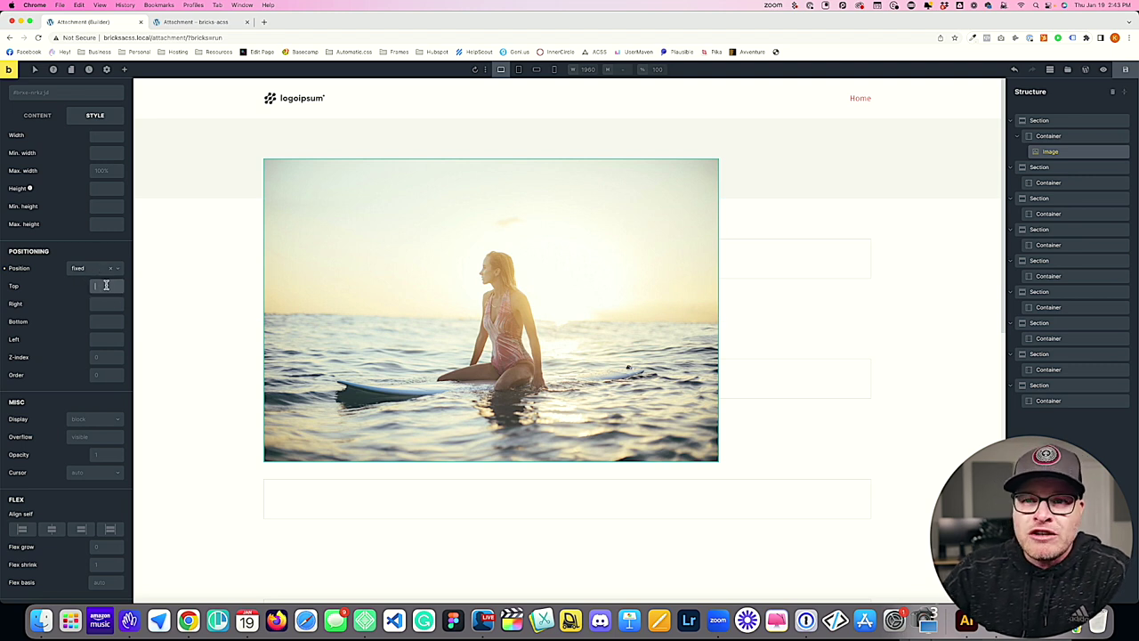
Try pinning the fixed image to the page's upper-right corner with top and right offsets of 0
left_click(109, 318)
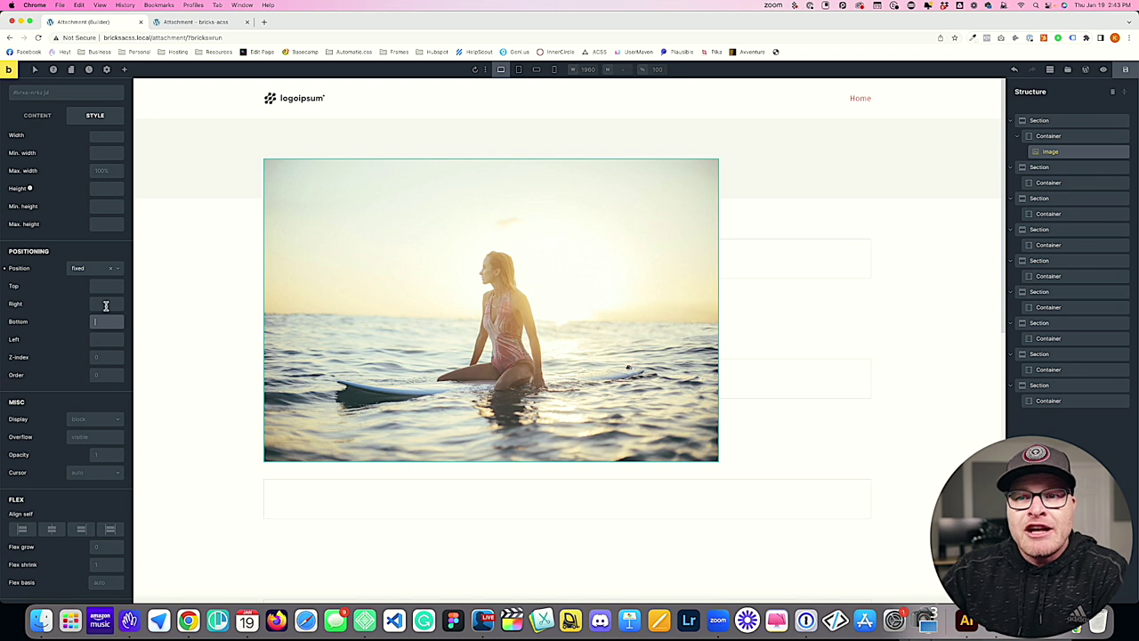
left_click(105, 306)
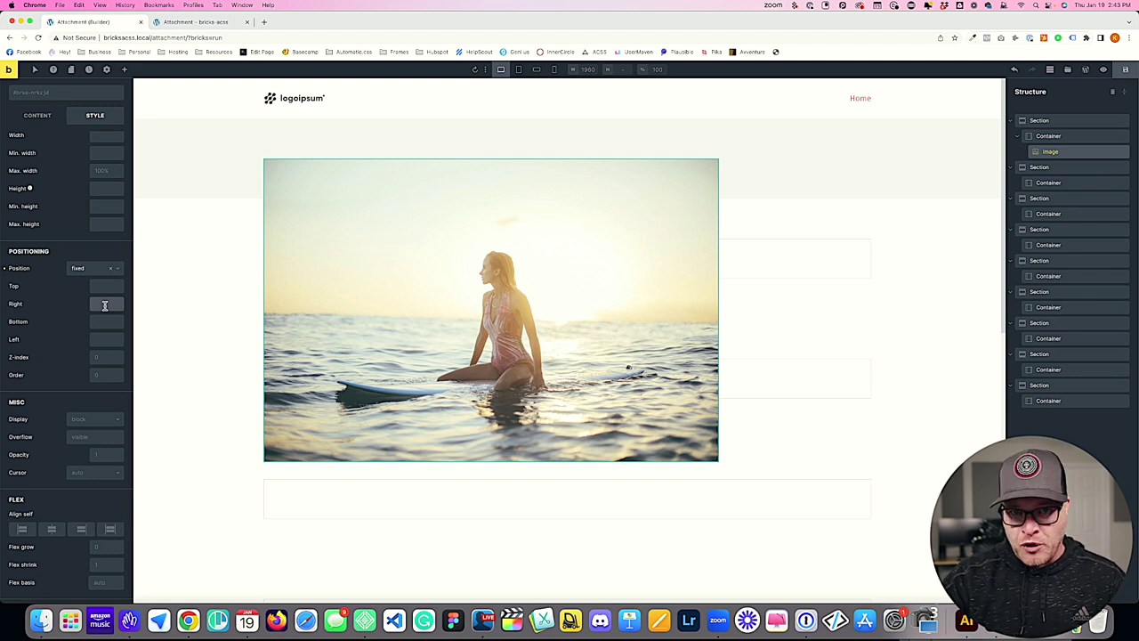
left_click(104, 287)
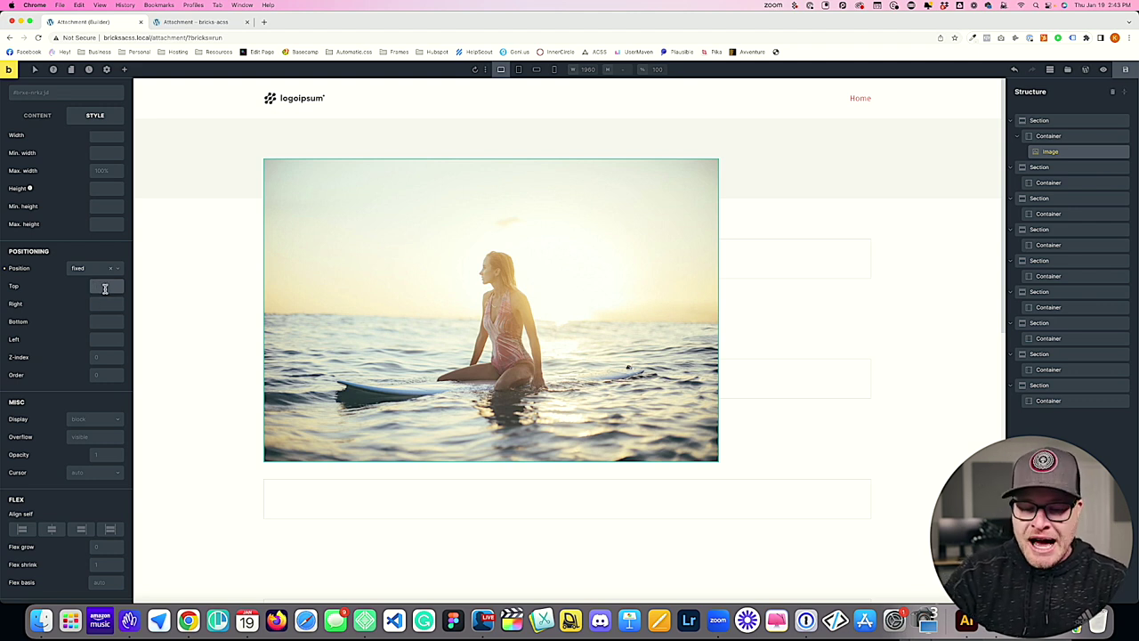
type("0")
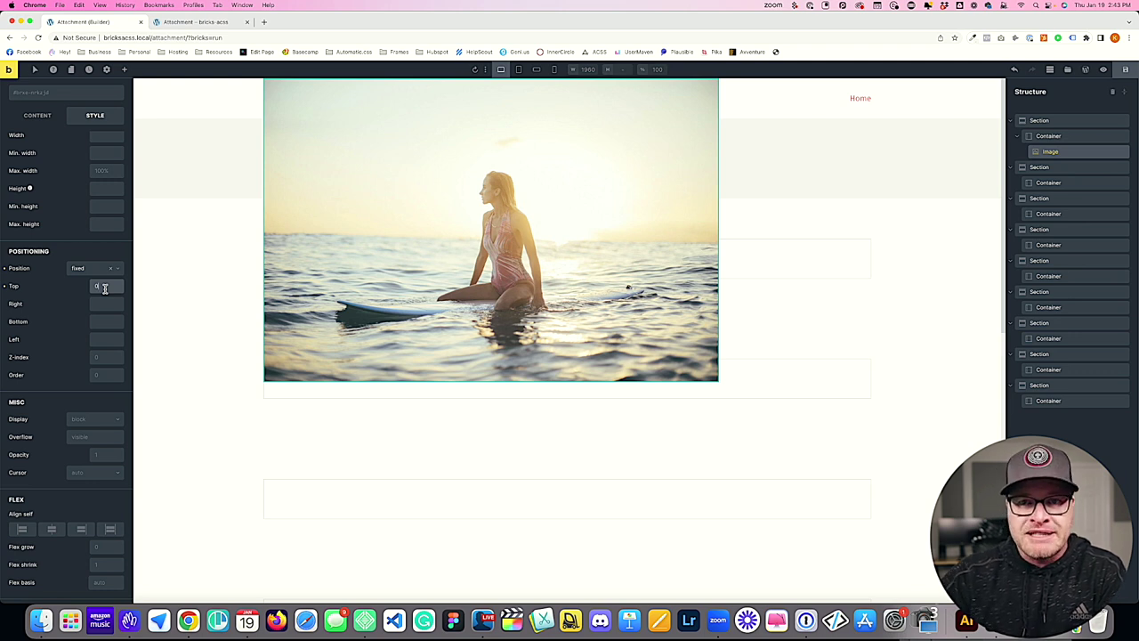
left_click(95, 307)
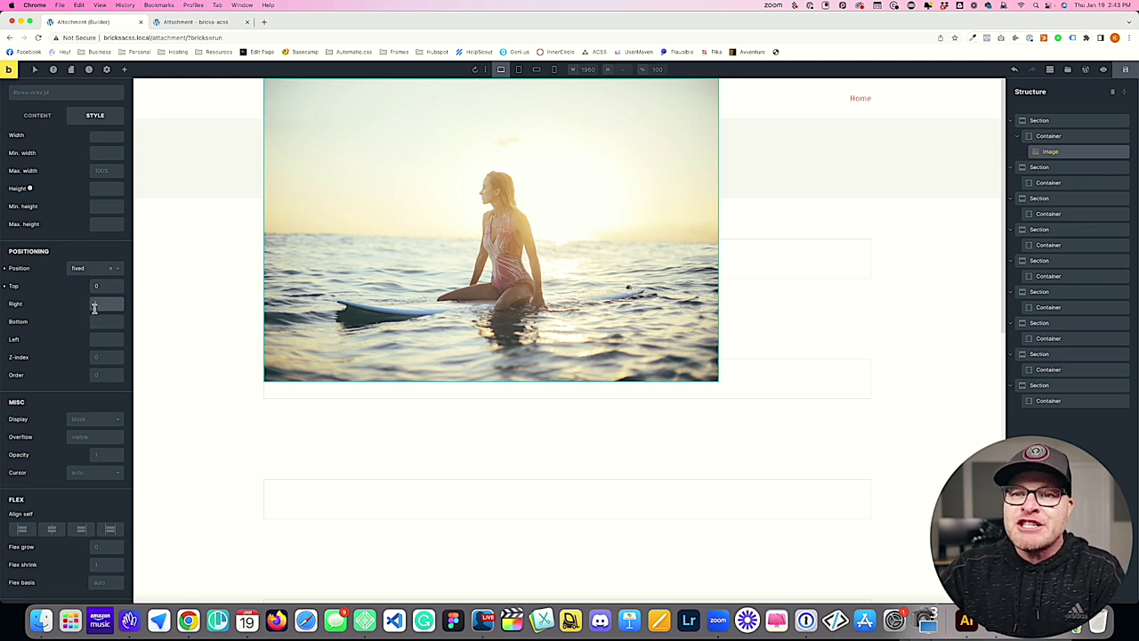
type("0")
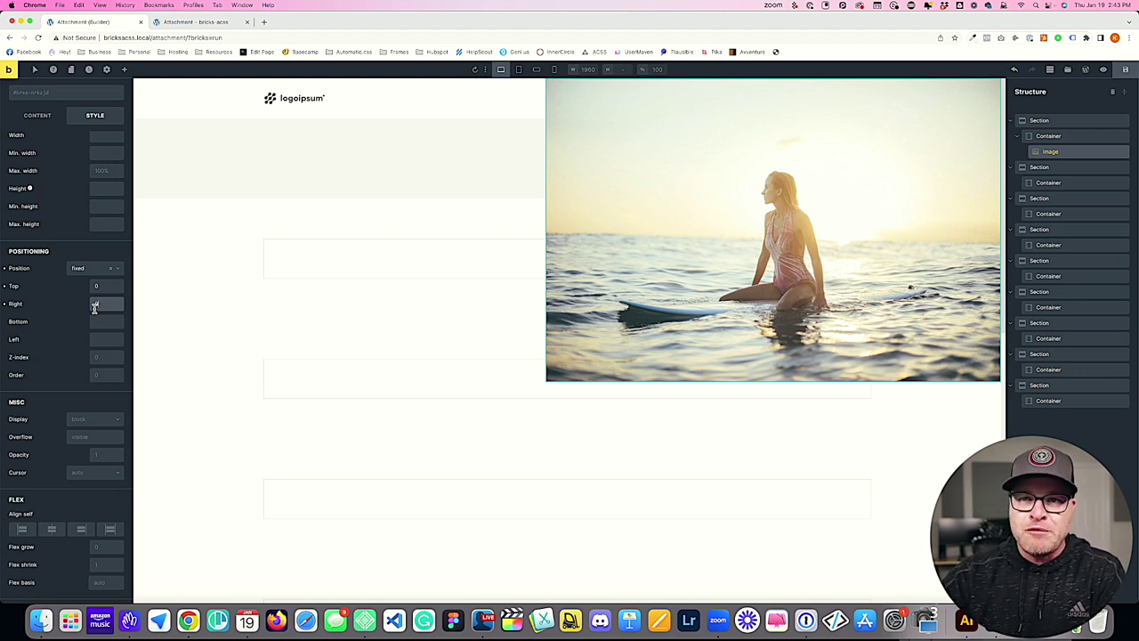
Set the fixed image's width to 20rem
scroll(84, 271, "up", 3)
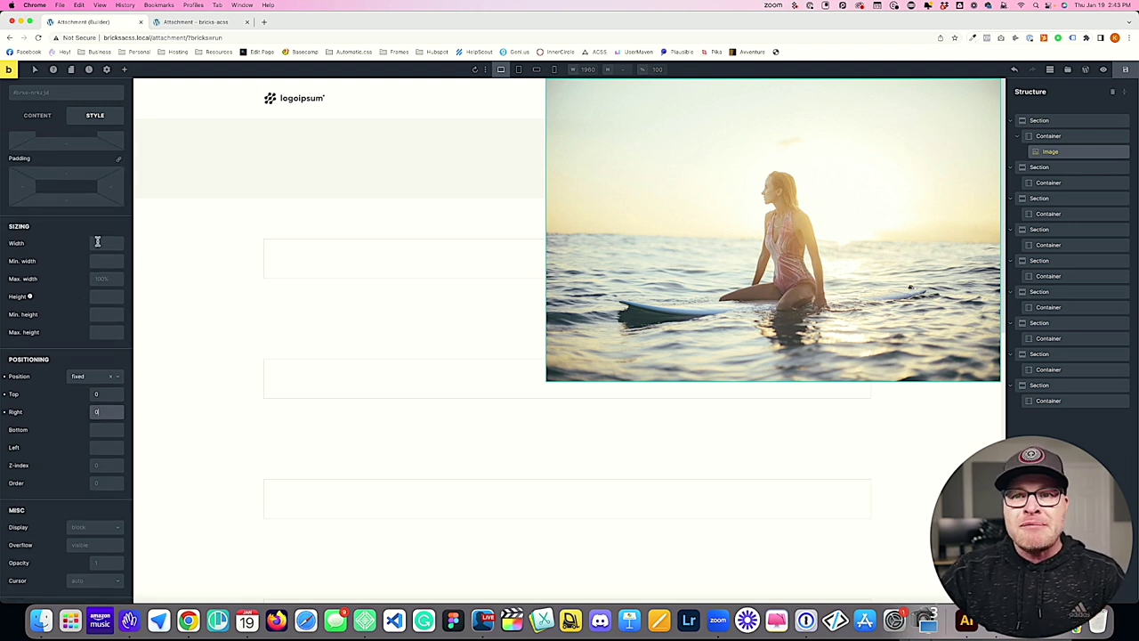
left_click(98, 242)
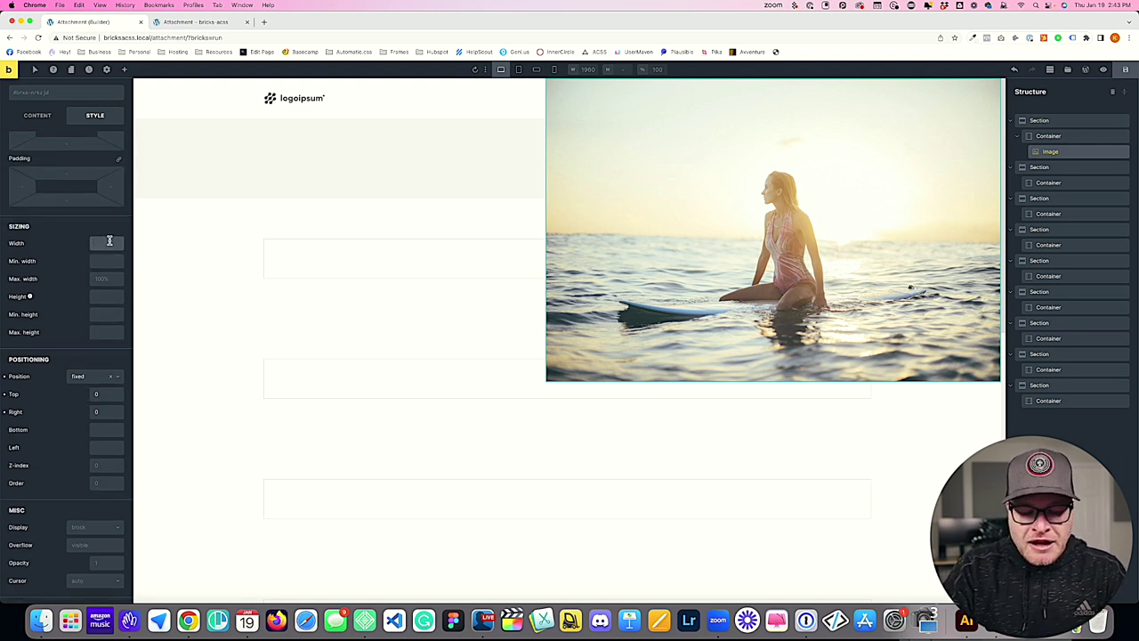
type("20rem")
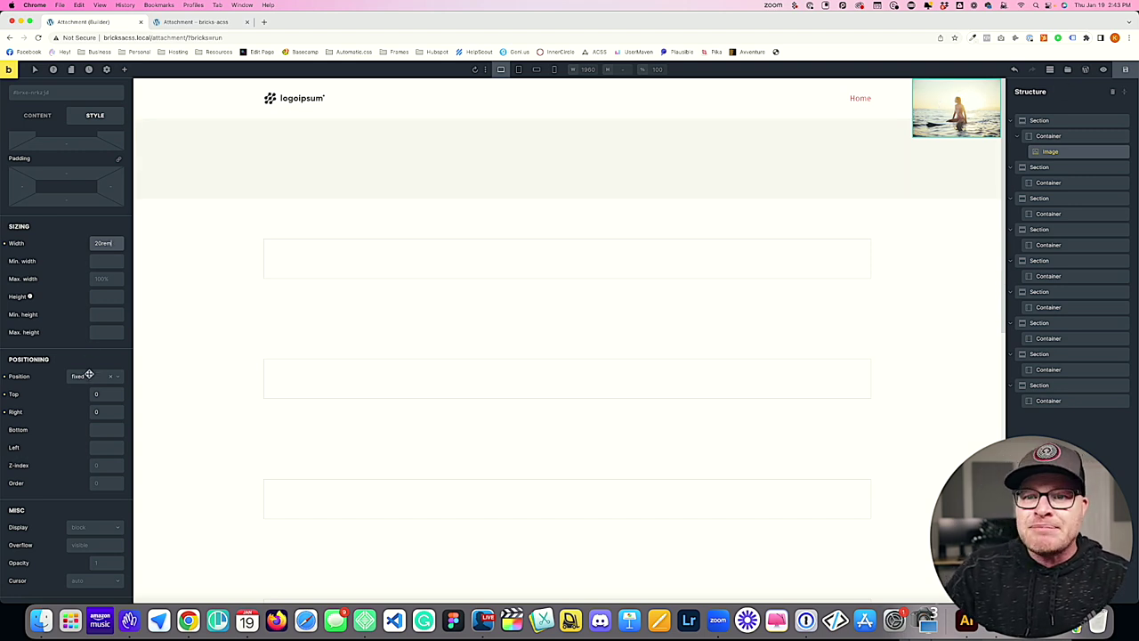
Clear the image's right and top offsets and set its bottom offset to 0
left_click(109, 411)
key("BackSpace")
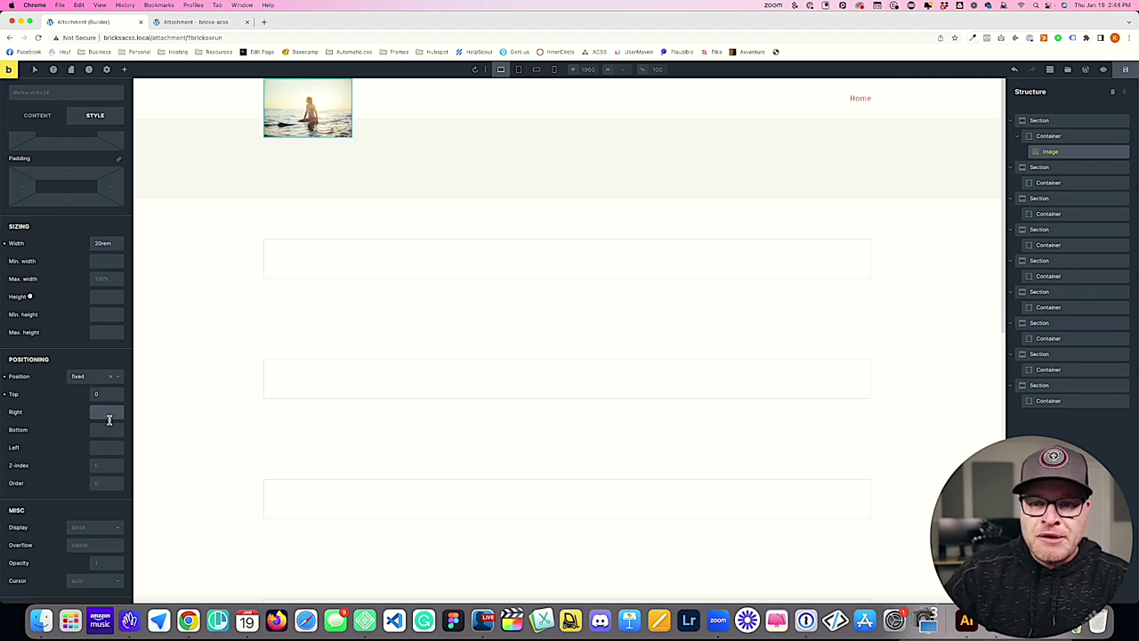
left_click(105, 432)
type("0")
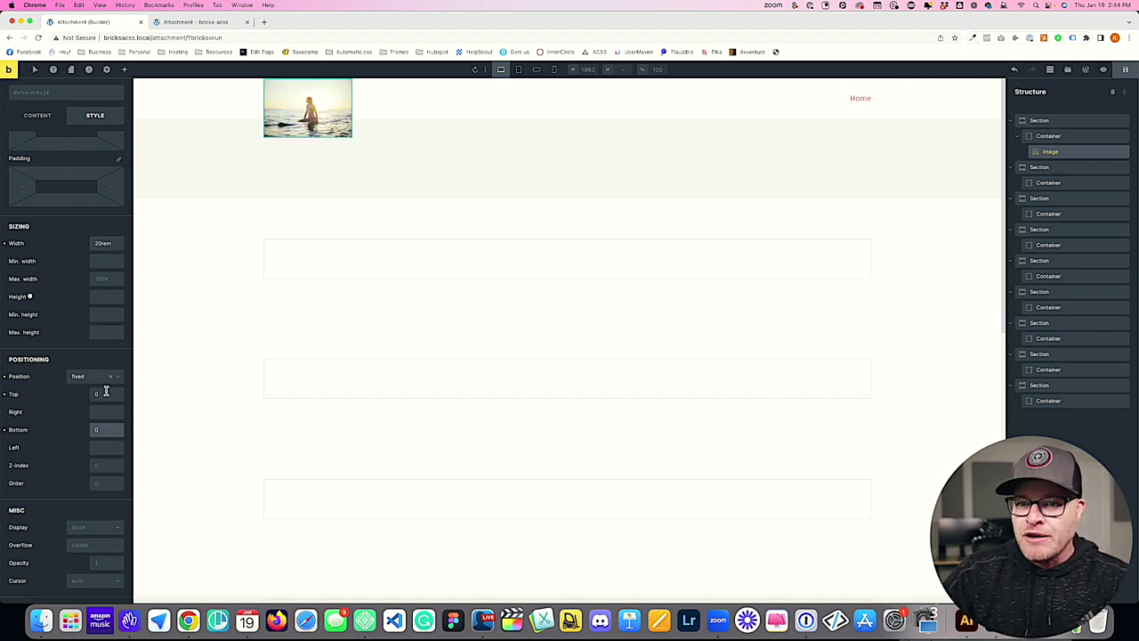
left_click(103, 394)
key("BackSpace")
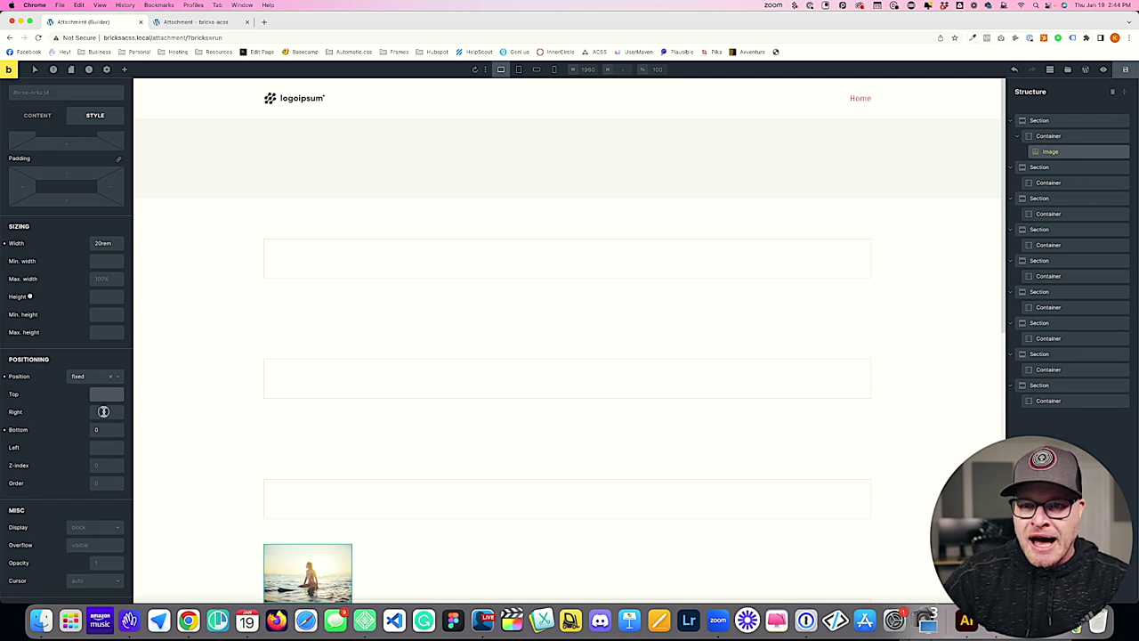
Set the image's left offset to 0 and check how it behaves along the page
left_click(103, 411)
left_click(105, 448)
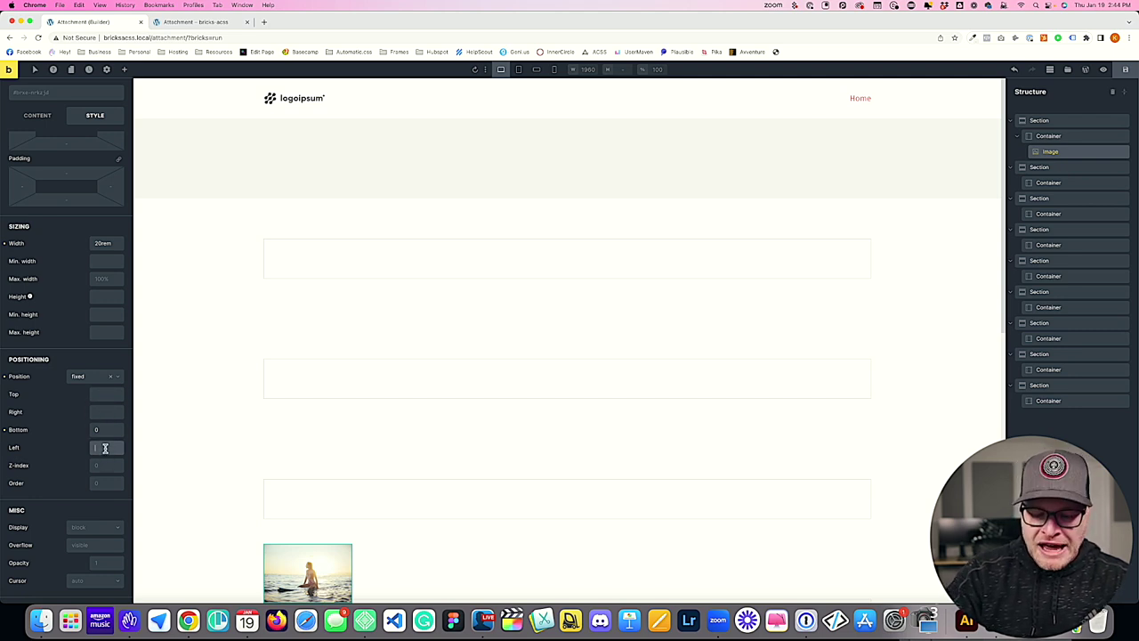
type("0")
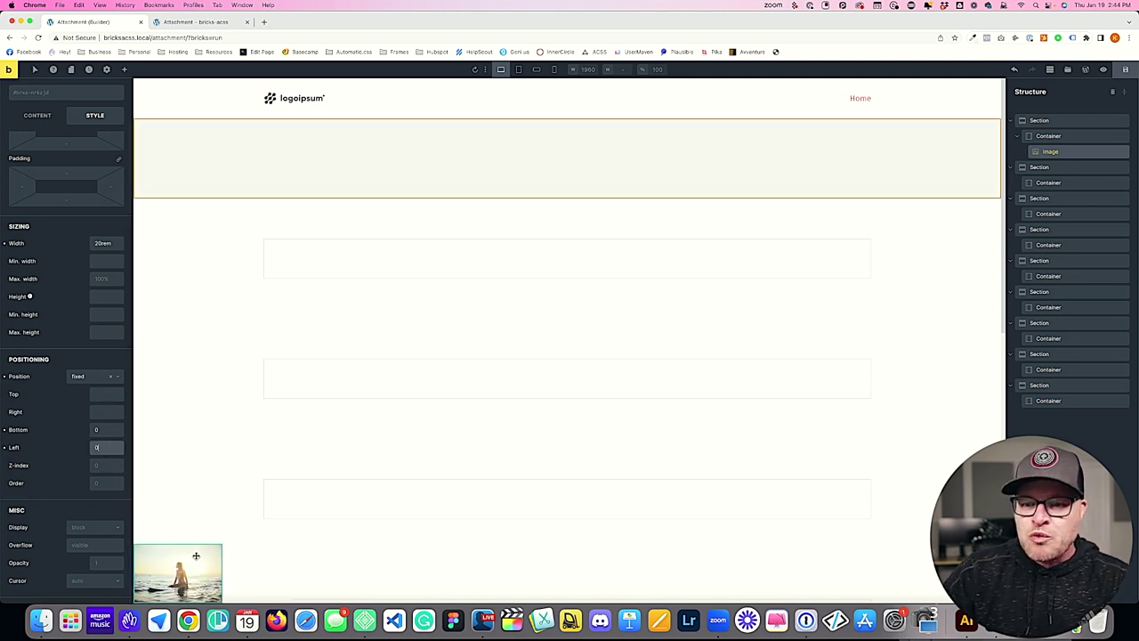
scroll(253, 501, "down", 2)
scroll(253, 502, "down", 2)
scroll(253, 502, "up", 3)
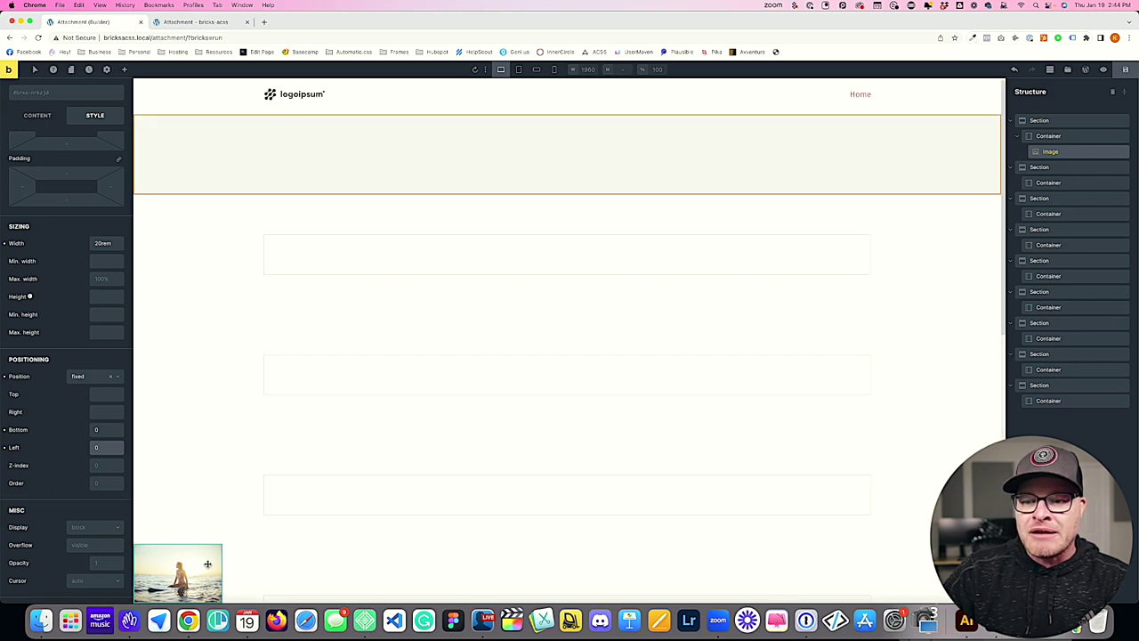
Set the fixed image's bottom and left offsets to 1em each and check its behaviour along the page
double_click(106, 430)
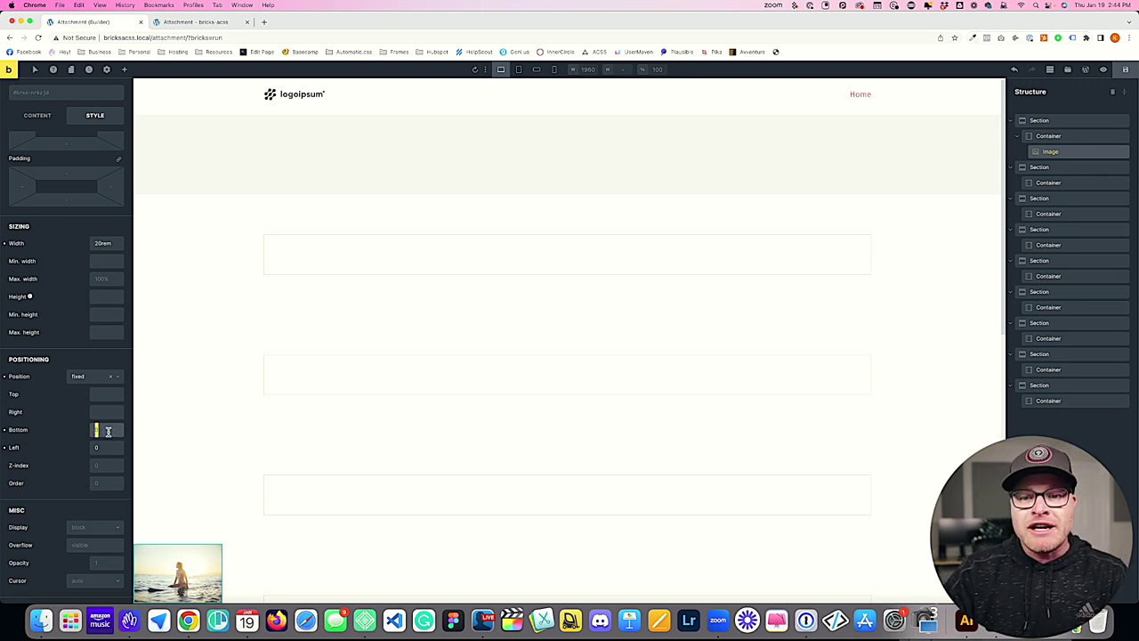
type("1em")
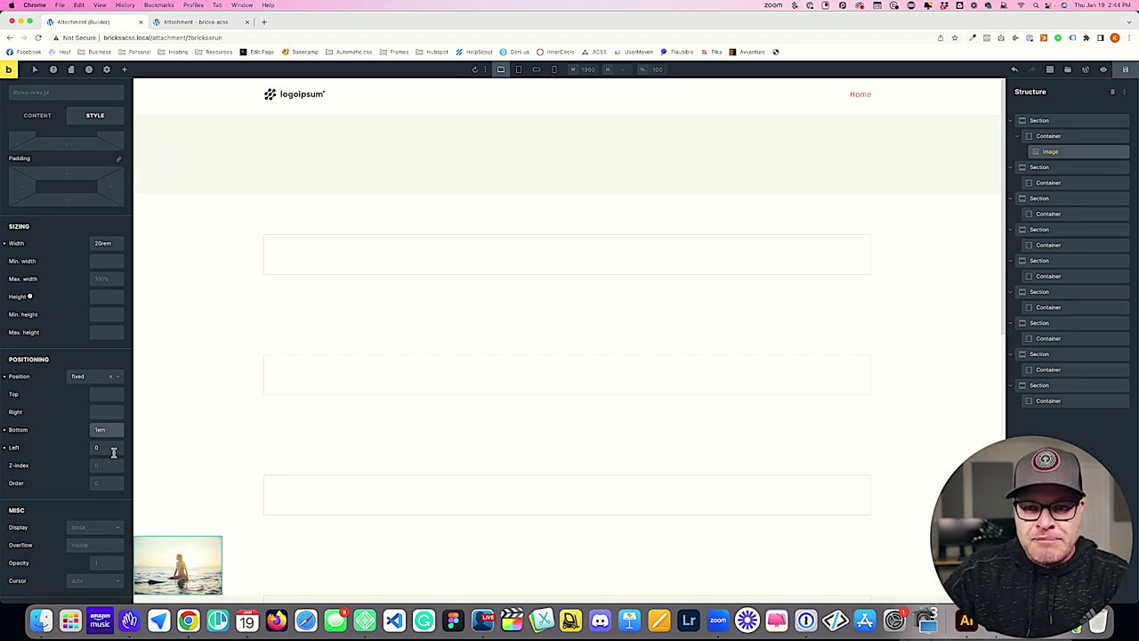
double_click(113, 451)
type("1em")
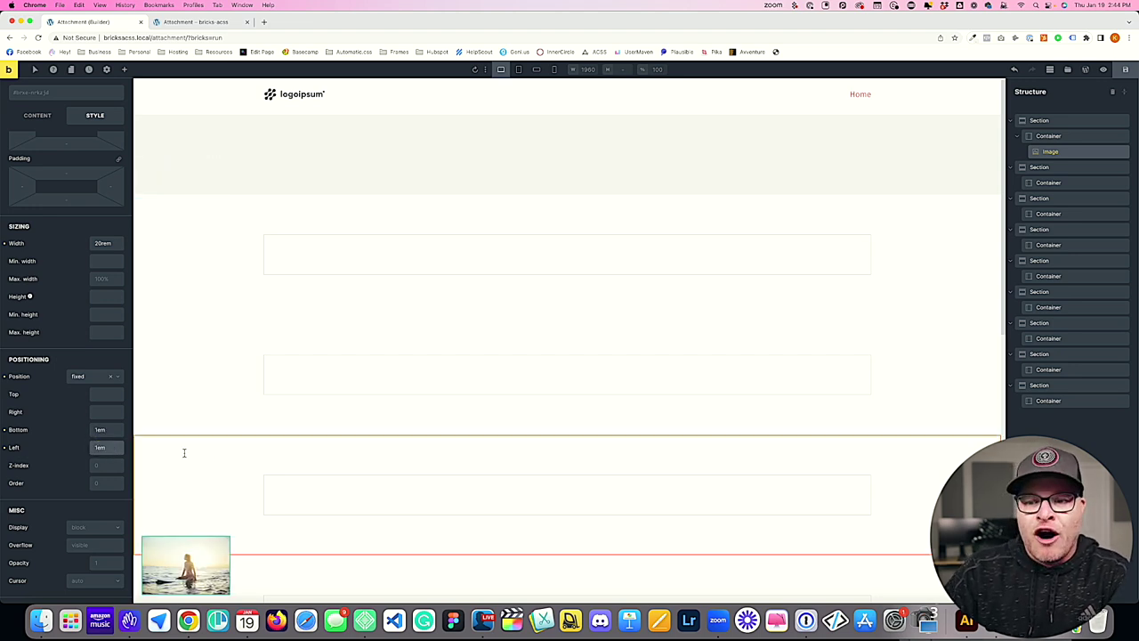
scroll(232, 485, "down", 1)
scroll(232, 485, "up", 1)
scroll(231, 485, "down", 2)
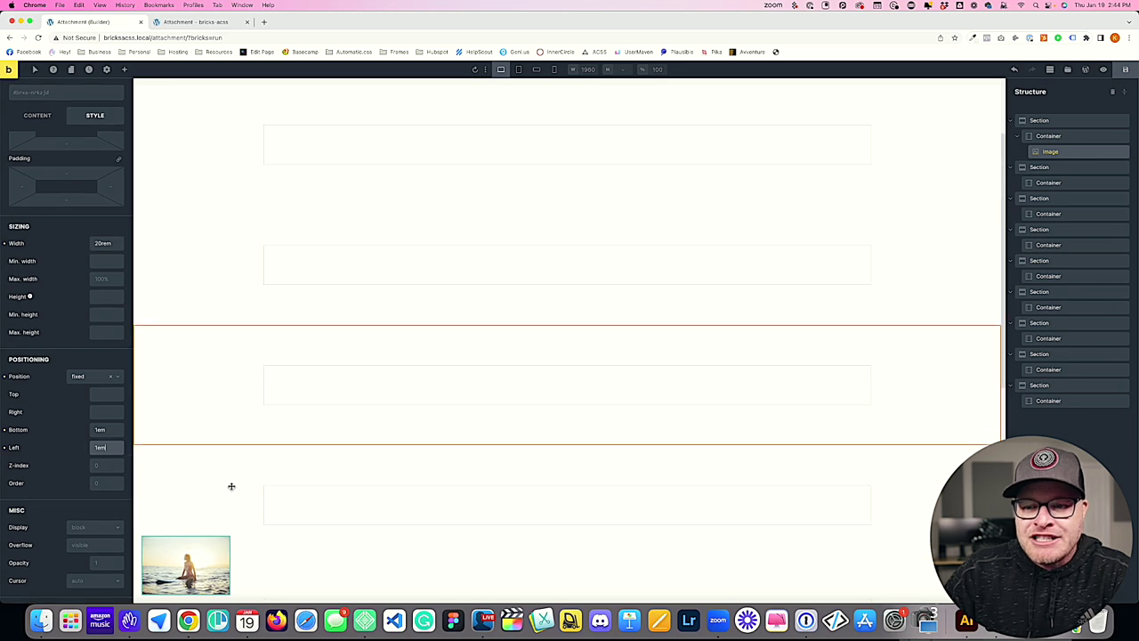
Examine how the fixed image with 1em bottom and left offsets behaves along the whole length of the page
scroll(231, 486, "up", 2)
scroll(232, 486, "down", 2)
scroll(230, 486, "up", 2)
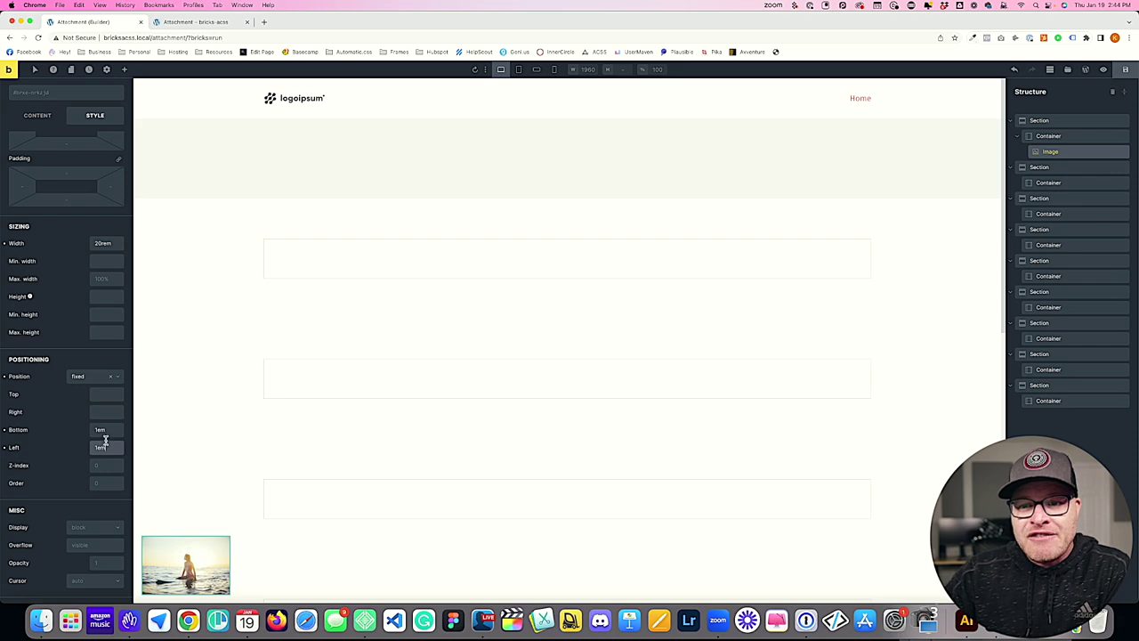
scroll(314, 411, "down", 1)
scroll(314, 411, "up", 1)
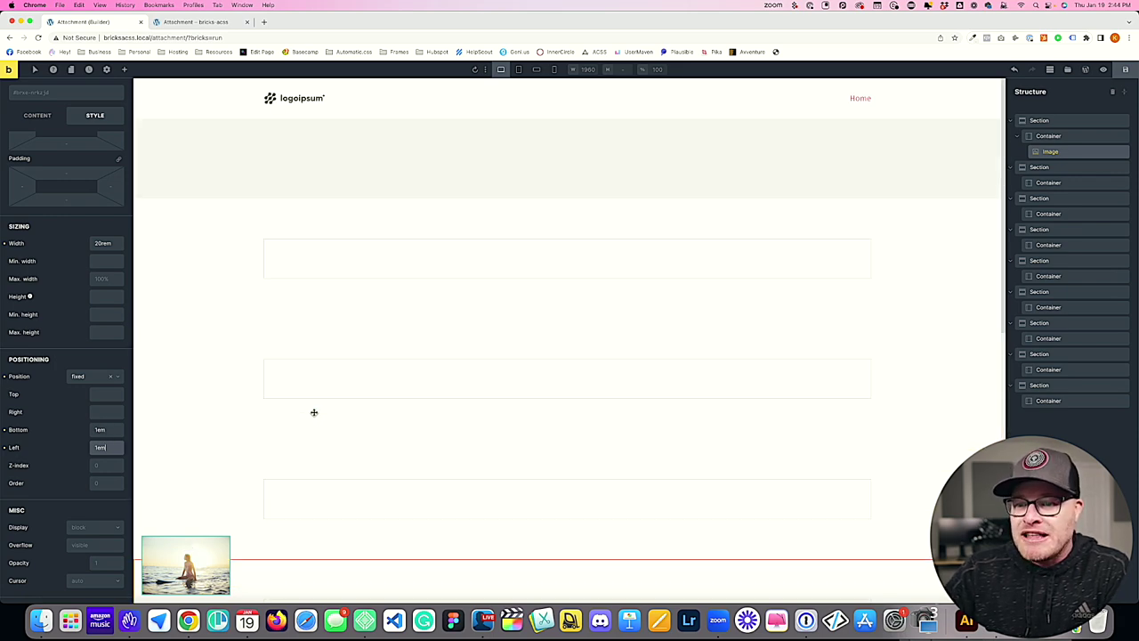
scroll(314, 411, "down", 3)
scroll(314, 413, "up", 2)
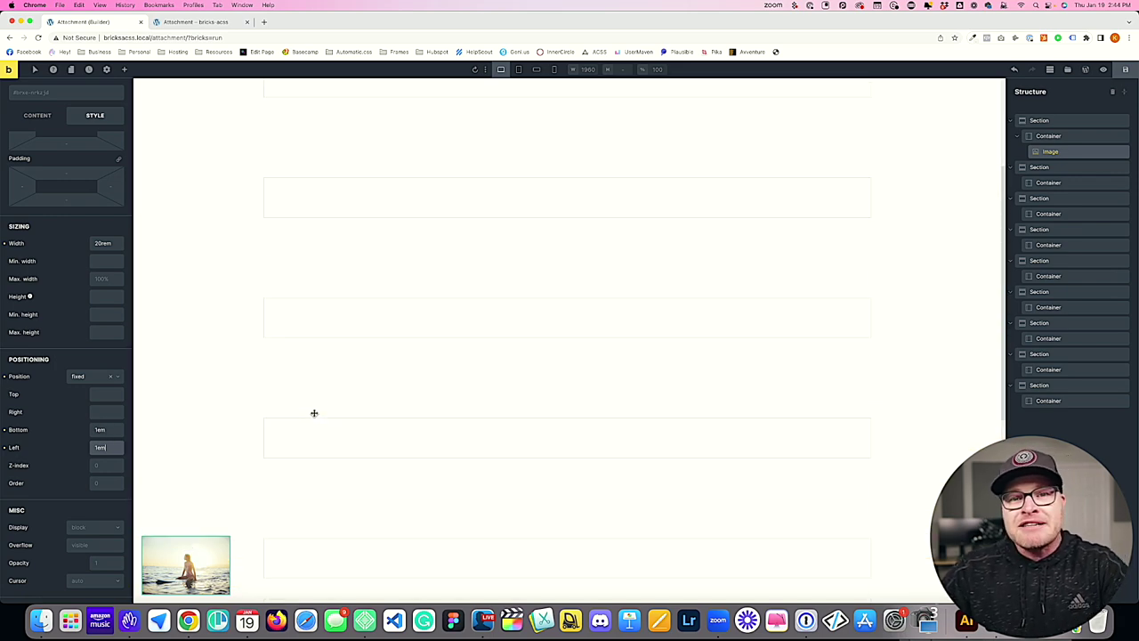
scroll(314, 412, "down", 1)
scroll(314, 412, "up", 2)
scroll(314, 412, "down", 2)
scroll(314, 412, "down", 1)
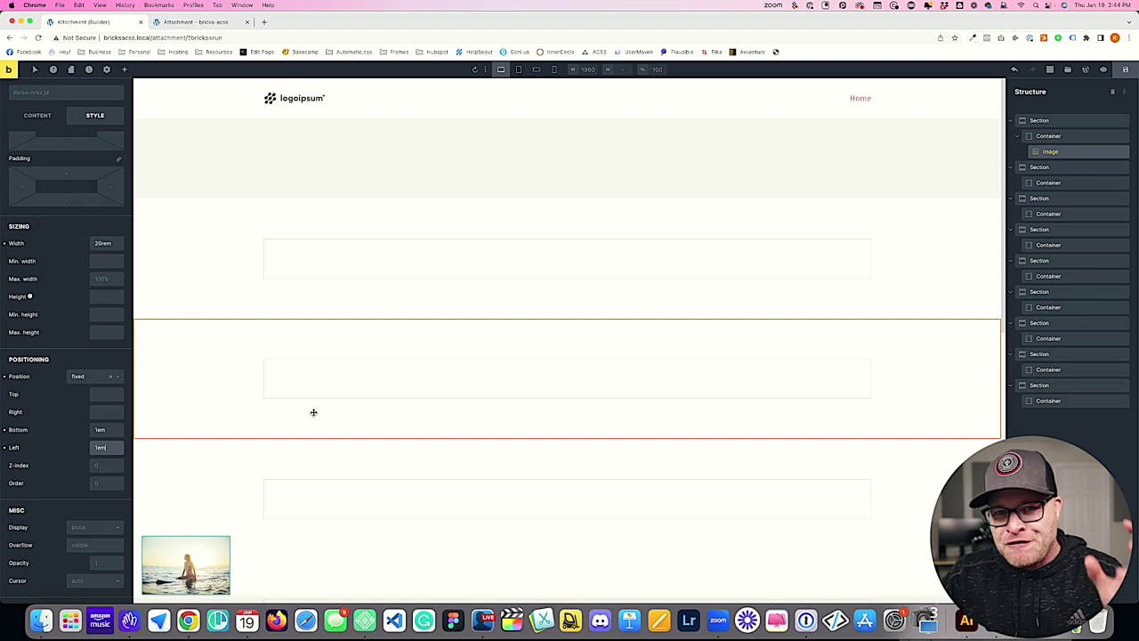
scroll(313, 412, "down", 3)
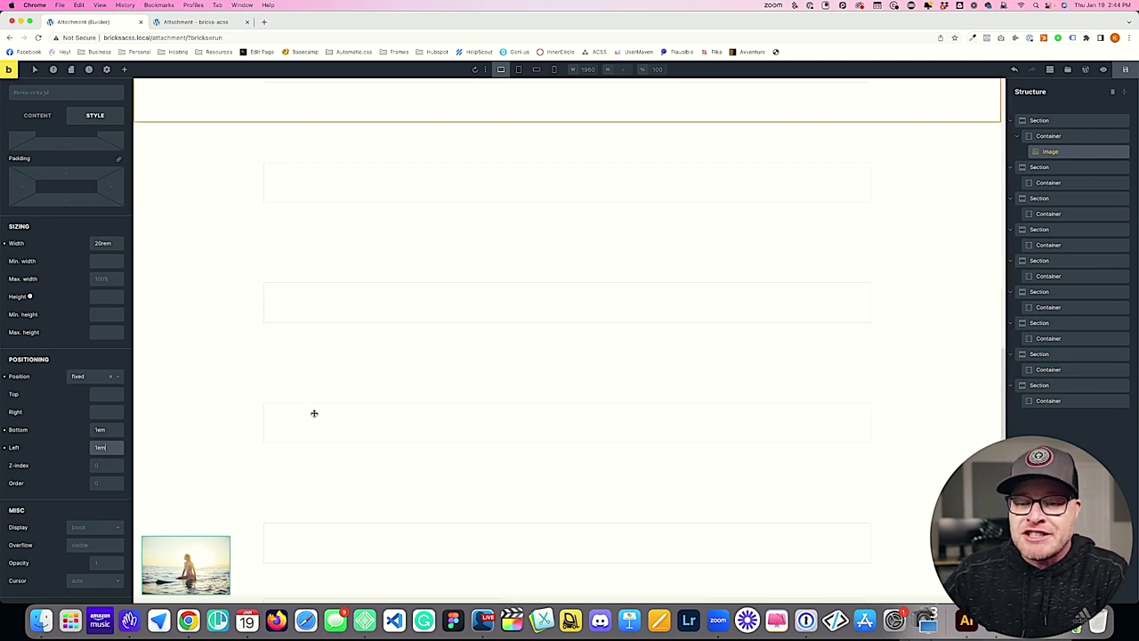
scroll(313, 412, "up", 3)
scroll(313, 413, "down", 6)
scroll(313, 414, "up", 6)
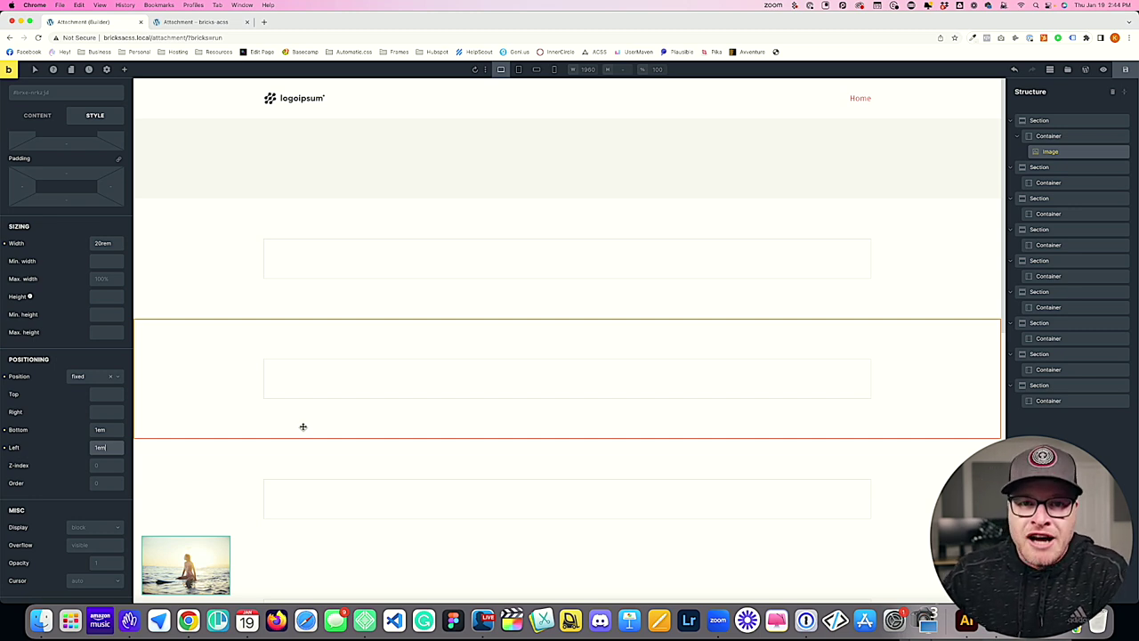
Reset the image's position to the default static and clear its bottom and left offsets
left_click(5, 375)
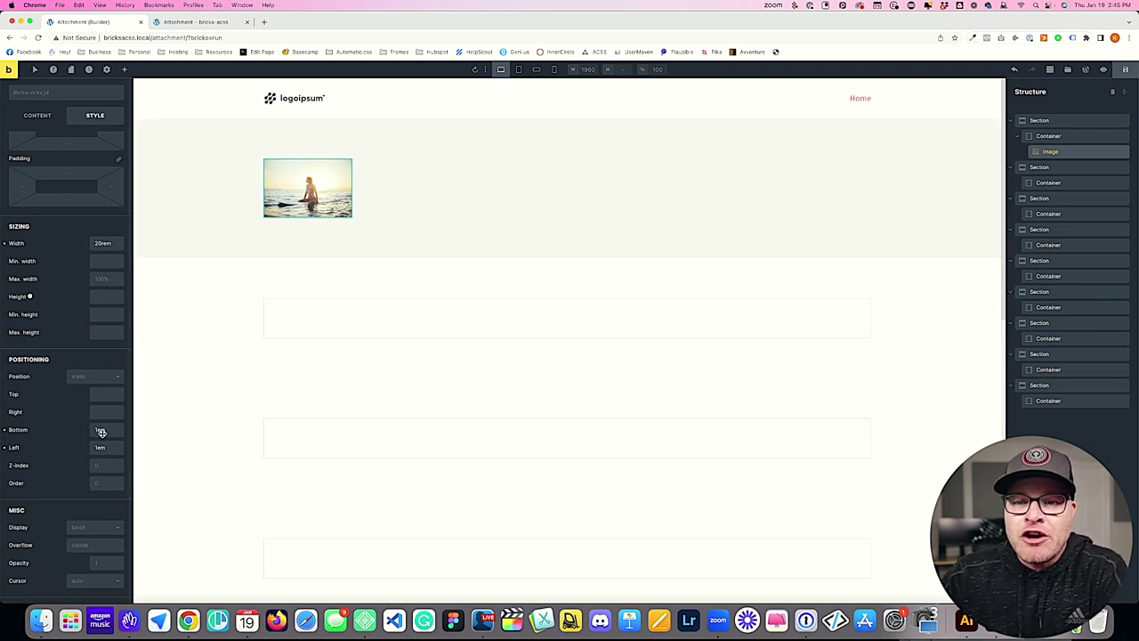
left_click(5, 431)
left_click(4, 448)
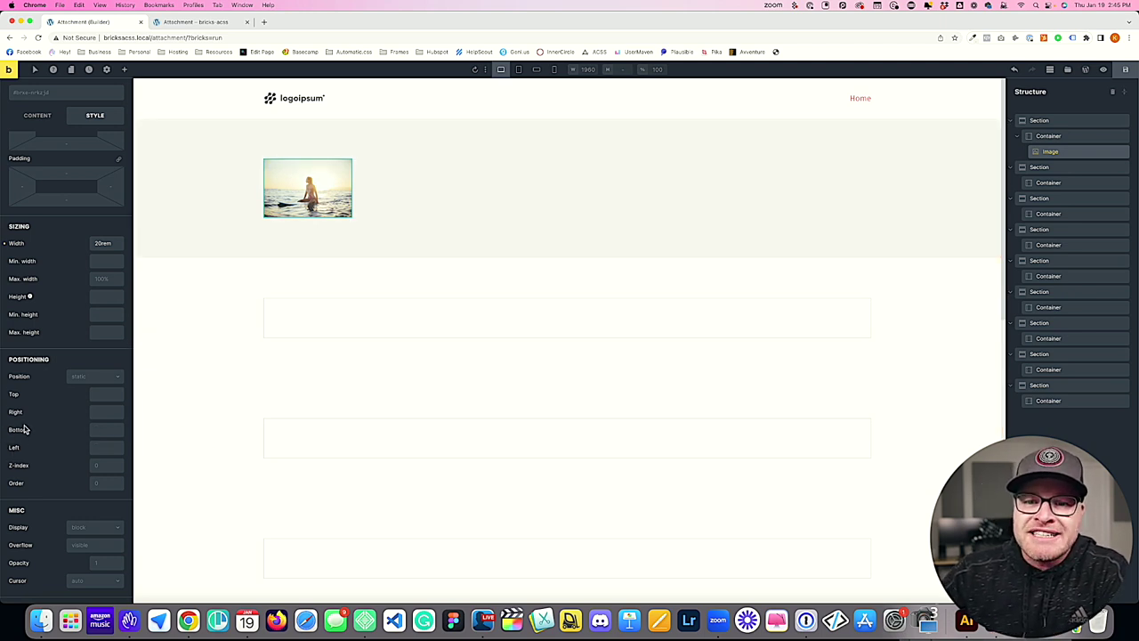
Try right and bottom offsets of 1em on the statically positioned image and clear both again
left_click(102, 398)
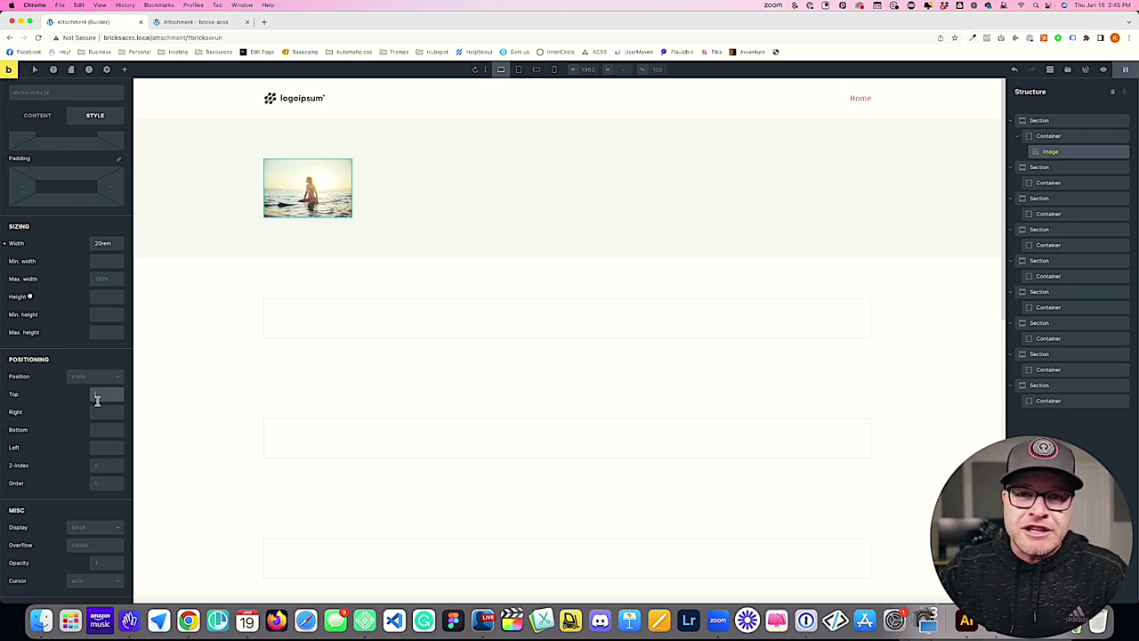
left_click(98, 398)
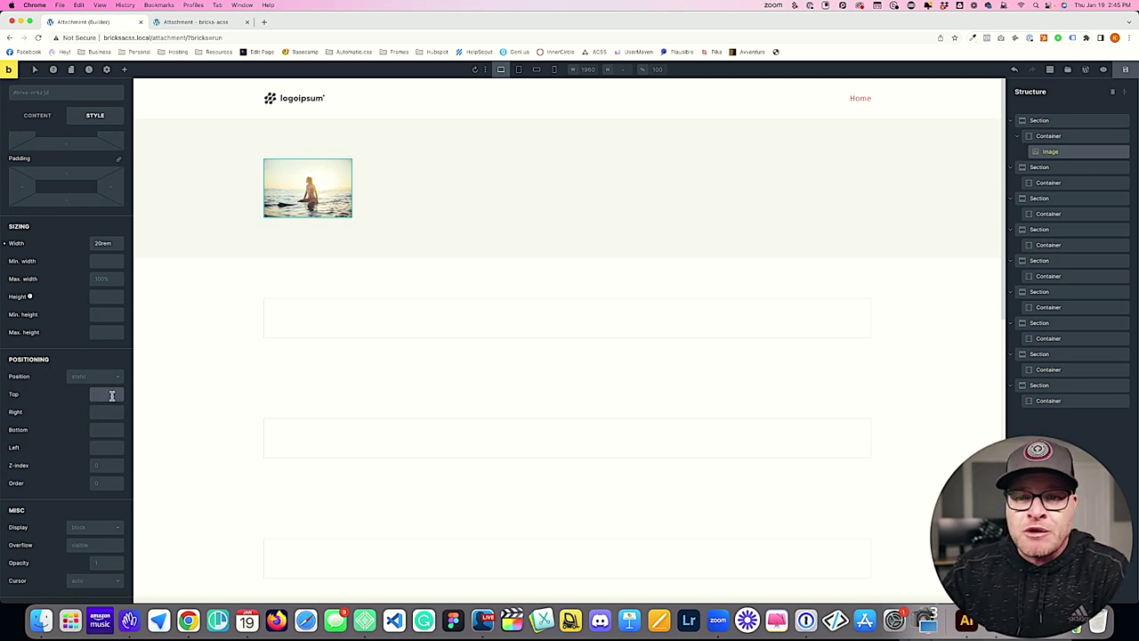
left_click(104, 412)
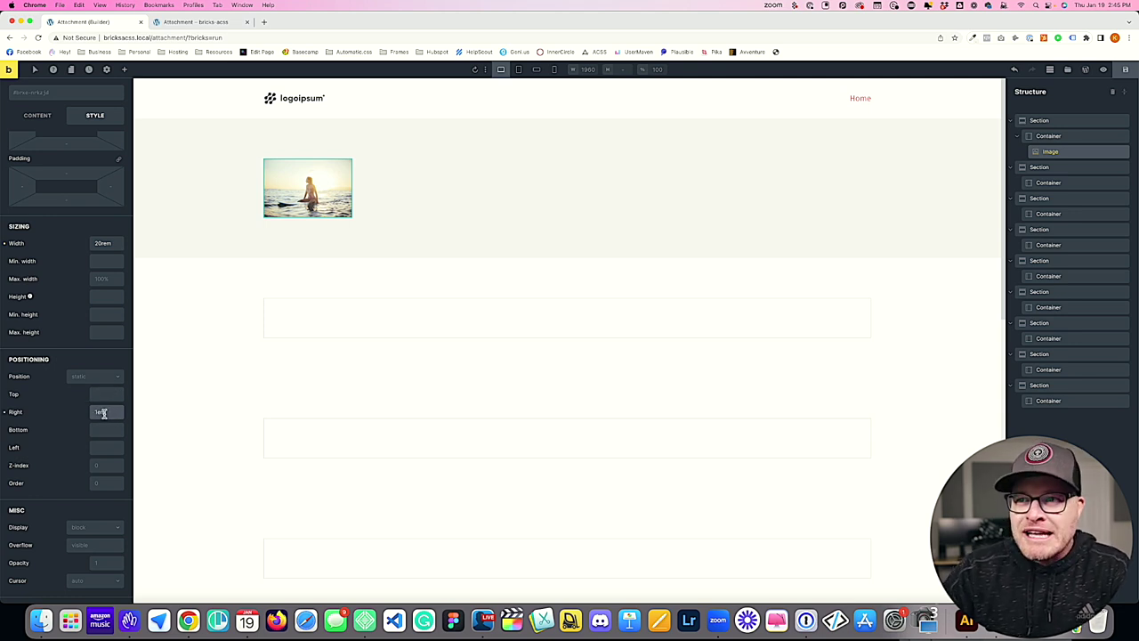
type("1em")
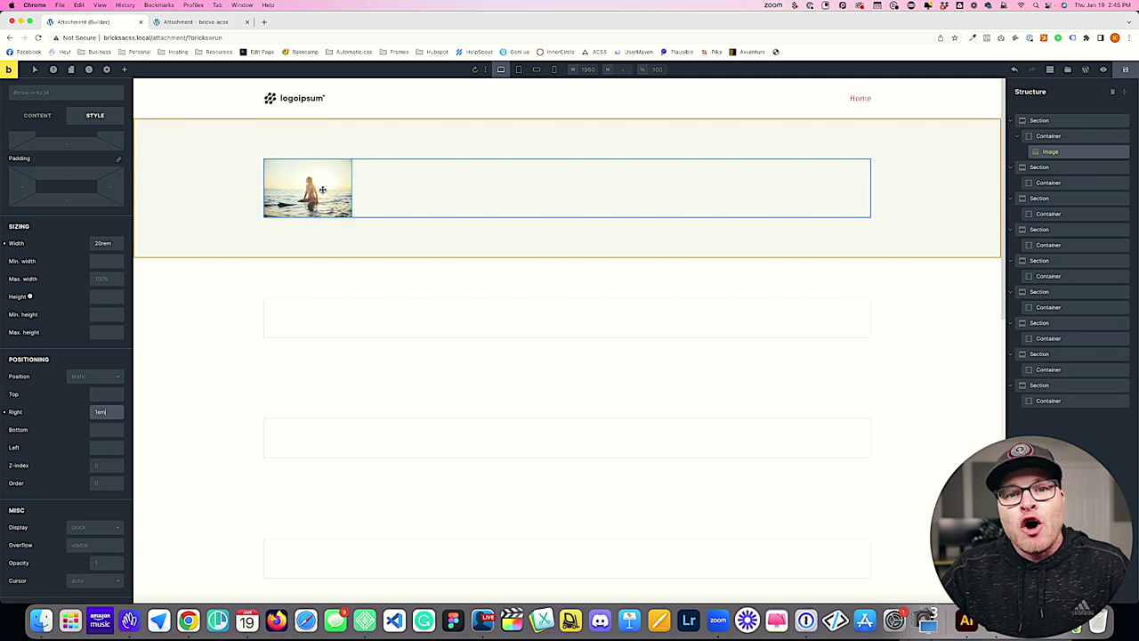
left_click(92, 426)
type("1em")
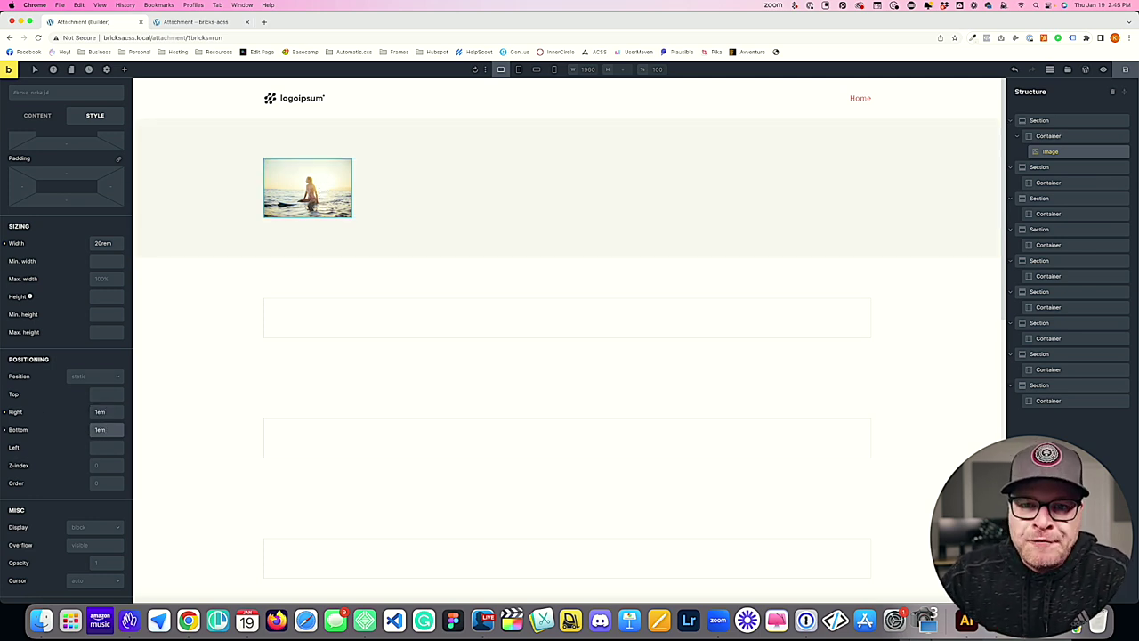
left_click(4, 412)
left_click(4, 429)
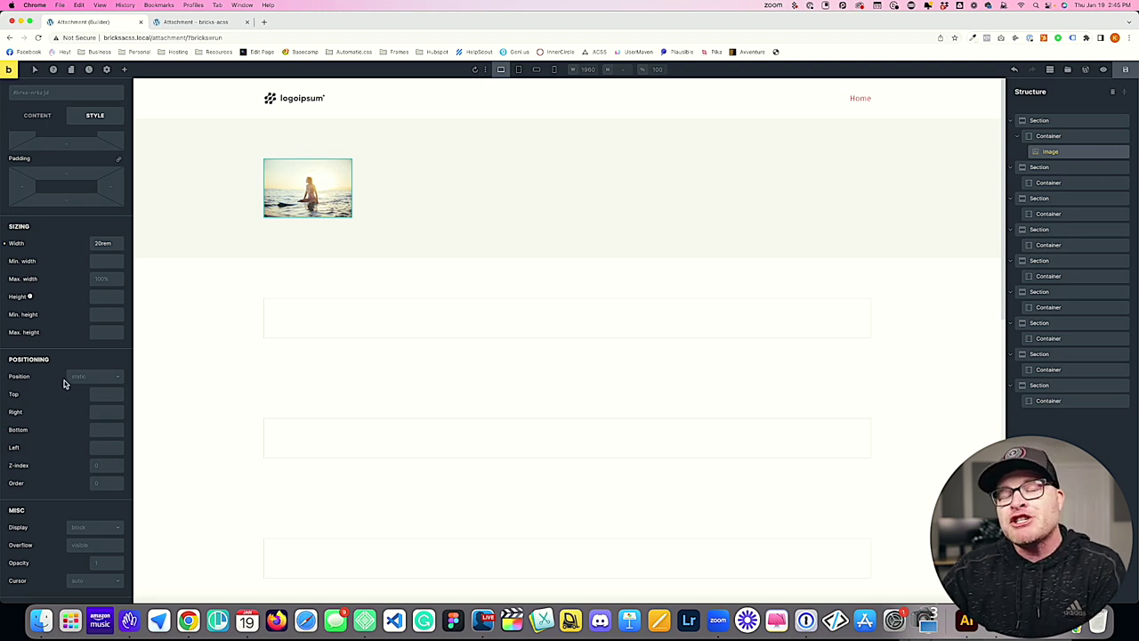
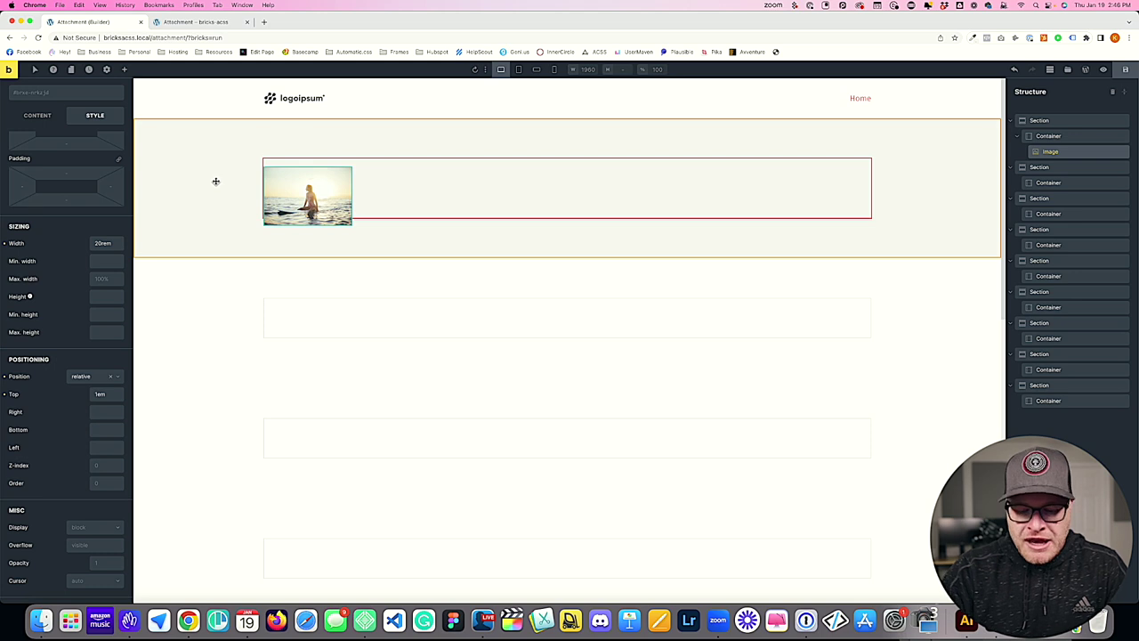
Delete the image from the first section and add a new Image element in that section's container
key("BackSpace")
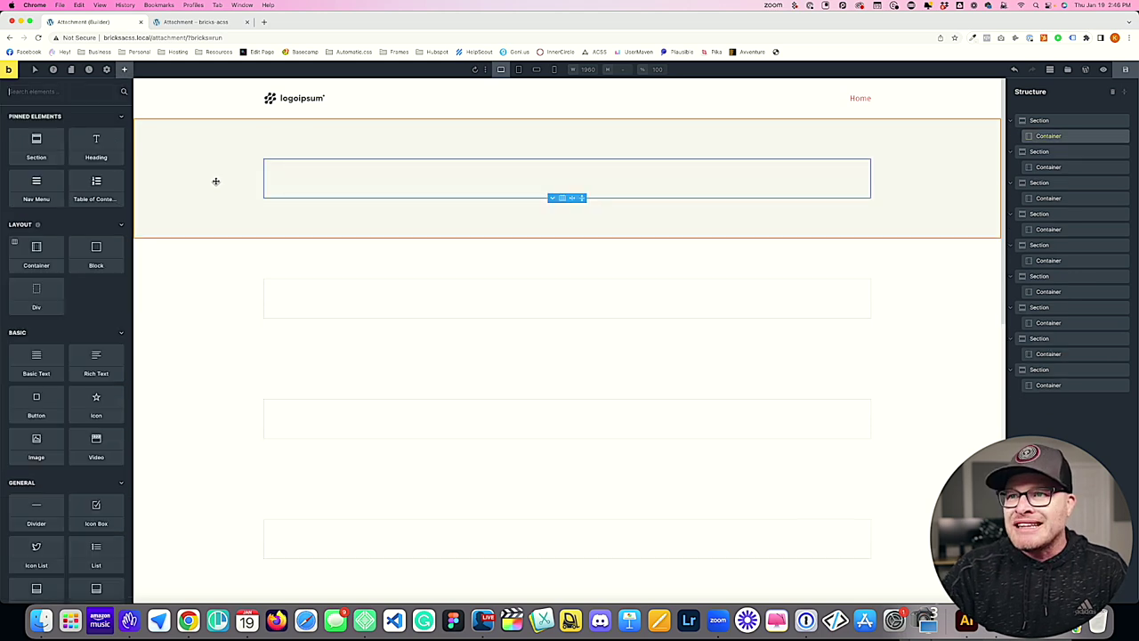
left_click(124, 71)
left_click(125, 71)
type("image")
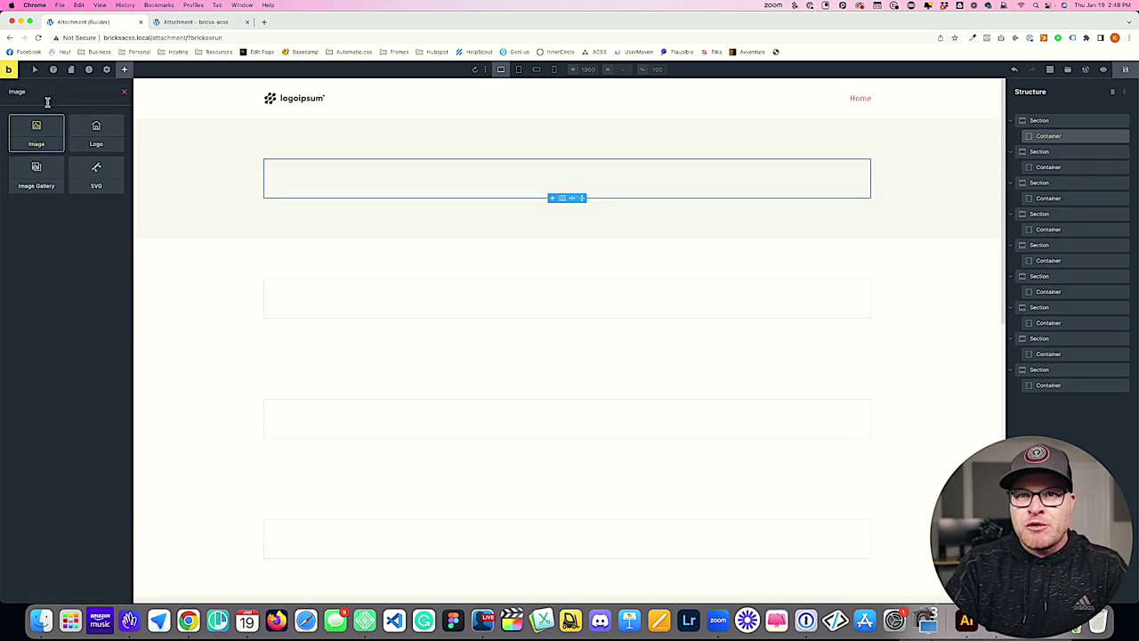
left_click_drag(24, 135, 311, 175)
left_click(285, 178)
left_click(53, 138)
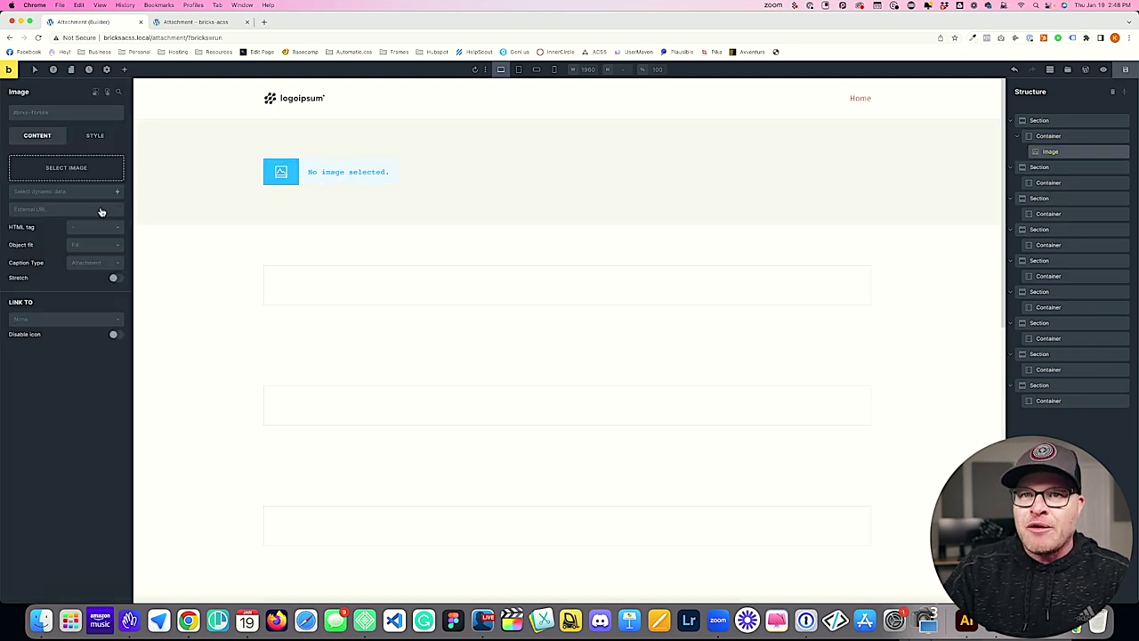
Fill the new image element with the photo 0001.jpg of the surfer sitting on the water from the media library
left_click(103, 213)
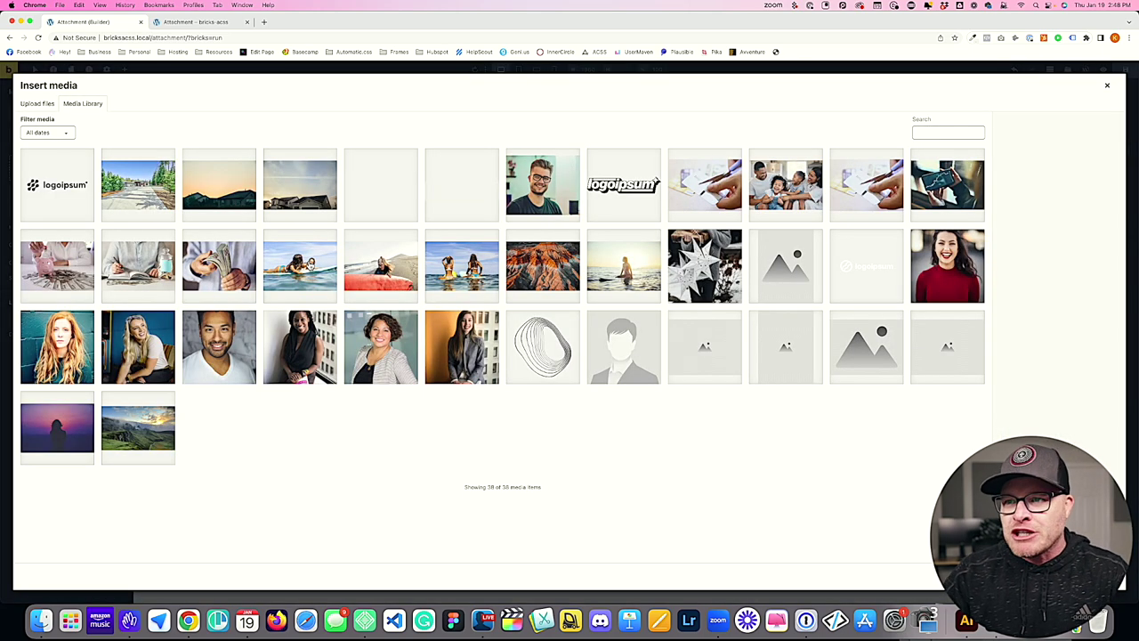
left_click(402, 268)
left_click(634, 273)
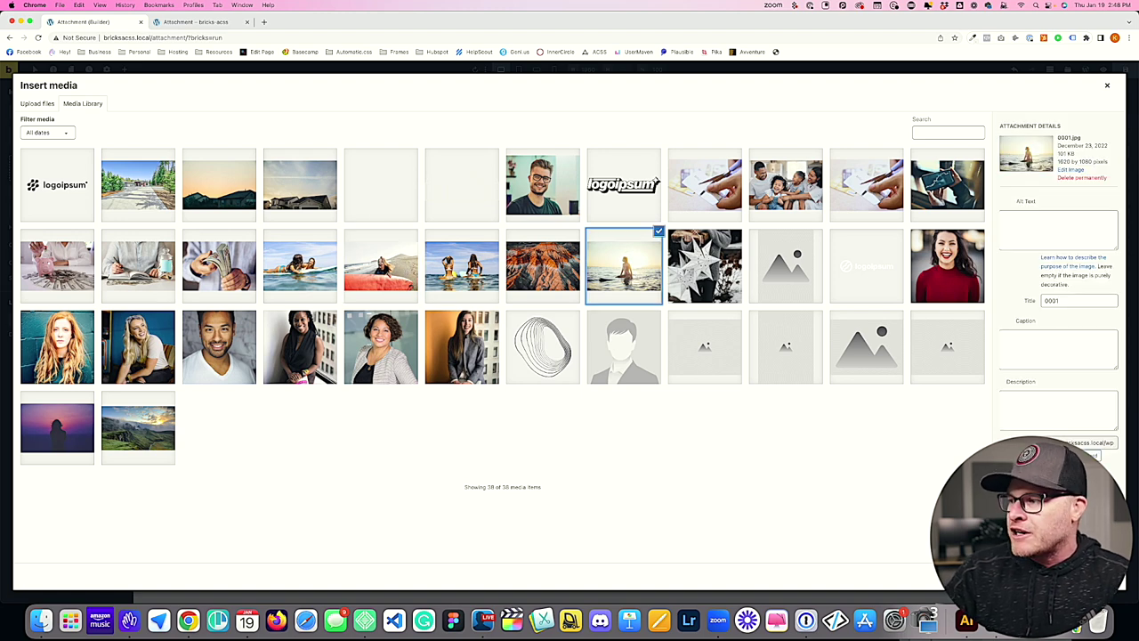
key("Return")
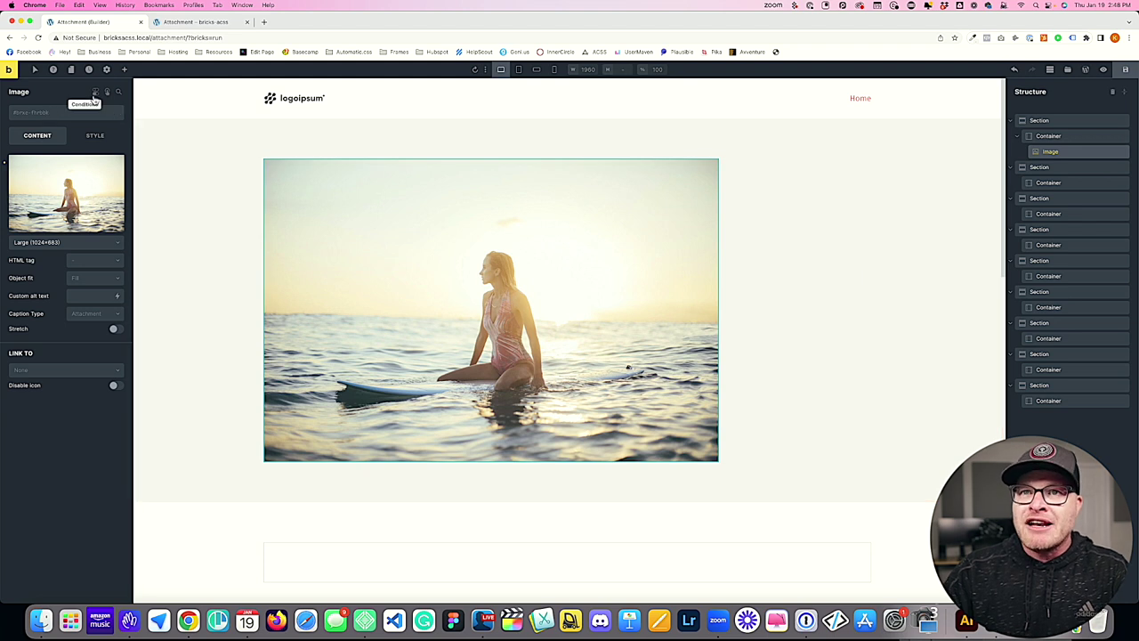
Add a second Image element below the surfer photo in the first section's container
left_click(124, 68)
type("Image")
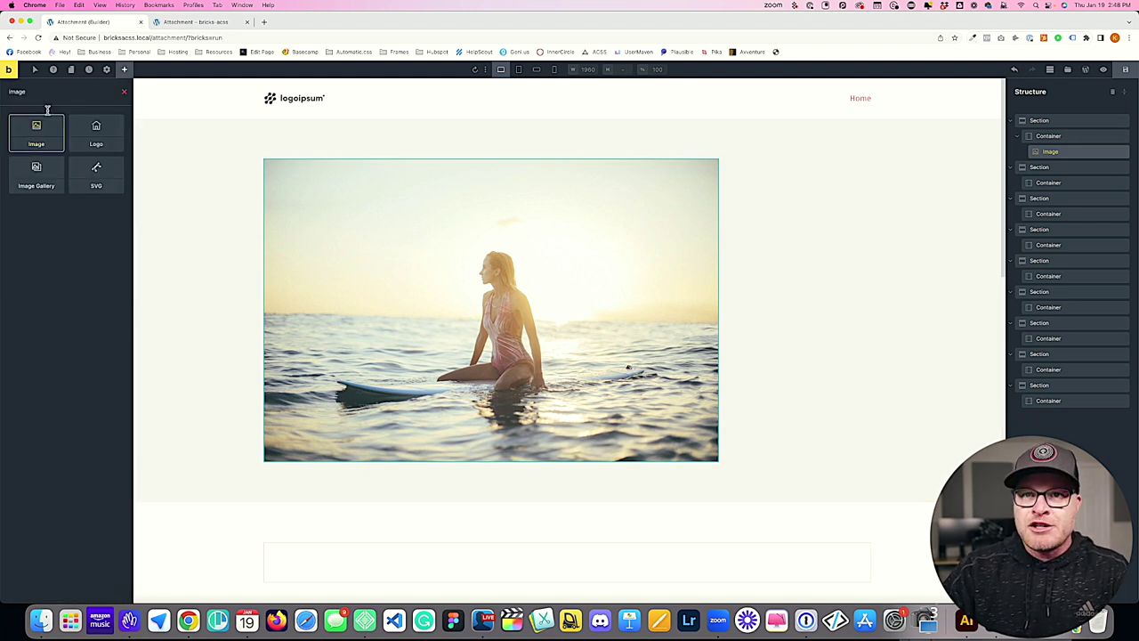
left_click_drag(47, 120, 366, 271)
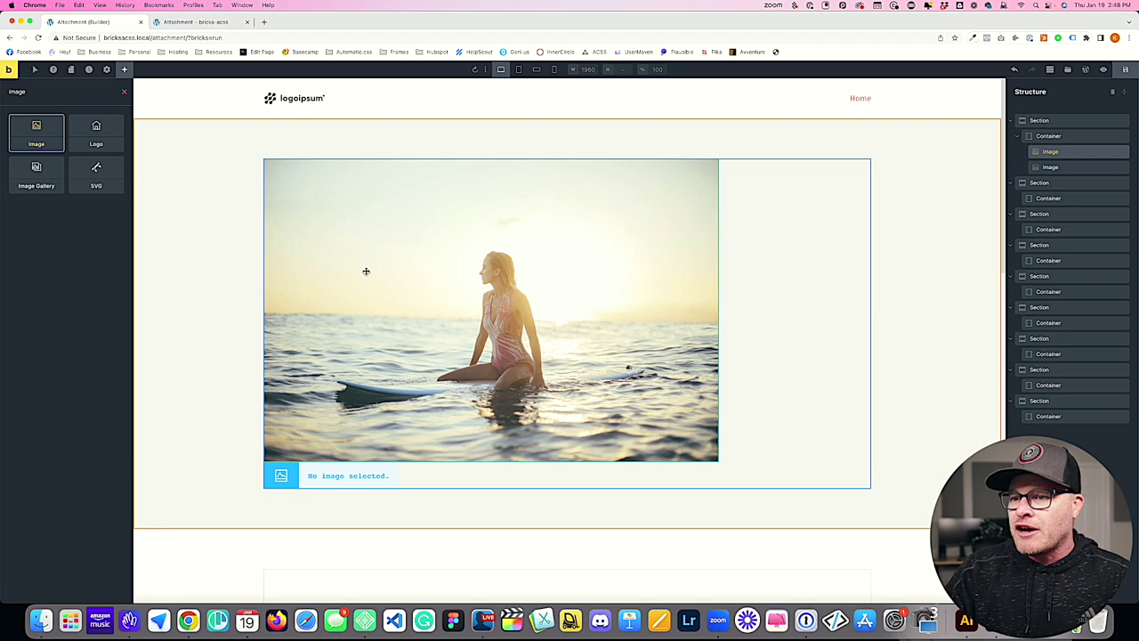
Fill the second image element with the beach photo of the woman holding a red surfboard
left_click(338, 477)
left_click(65, 168)
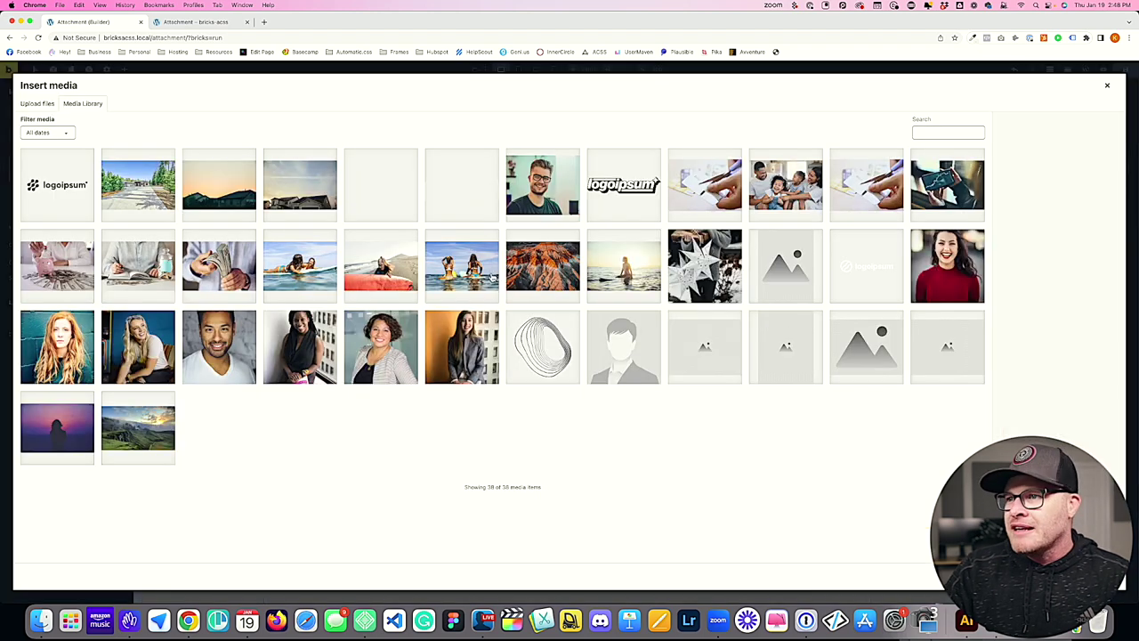
left_click(383, 267)
left_click(1081, 576)
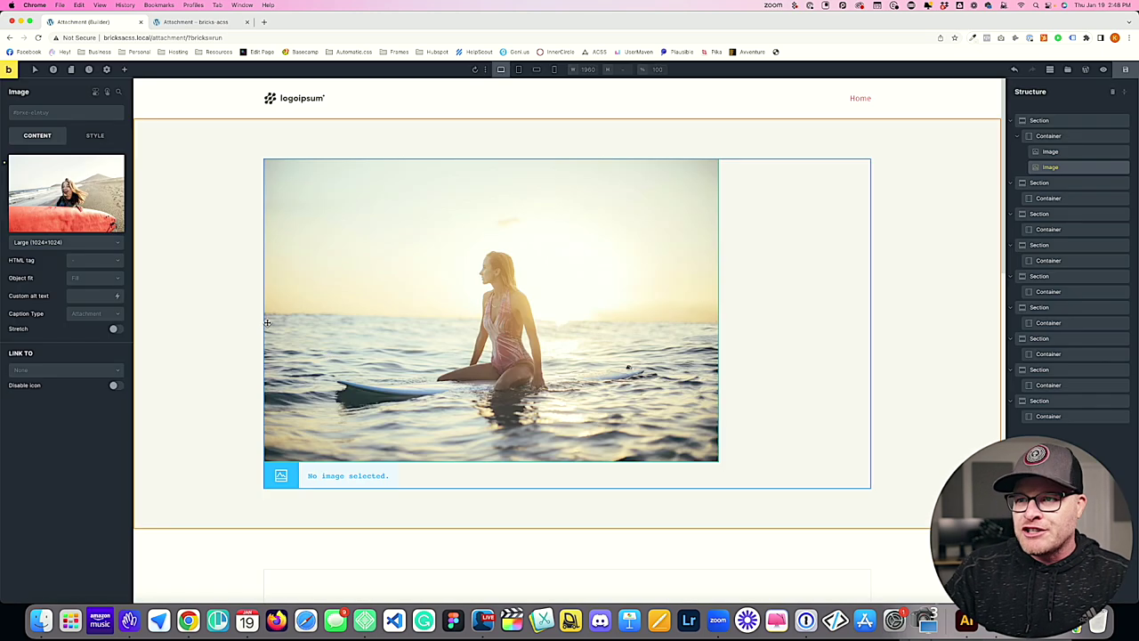
Set the upper image's position to relative in its style settings
scroll(255, 283, "down", 3)
scroll(254, 285, "up", 1)
left_click(265, 267)
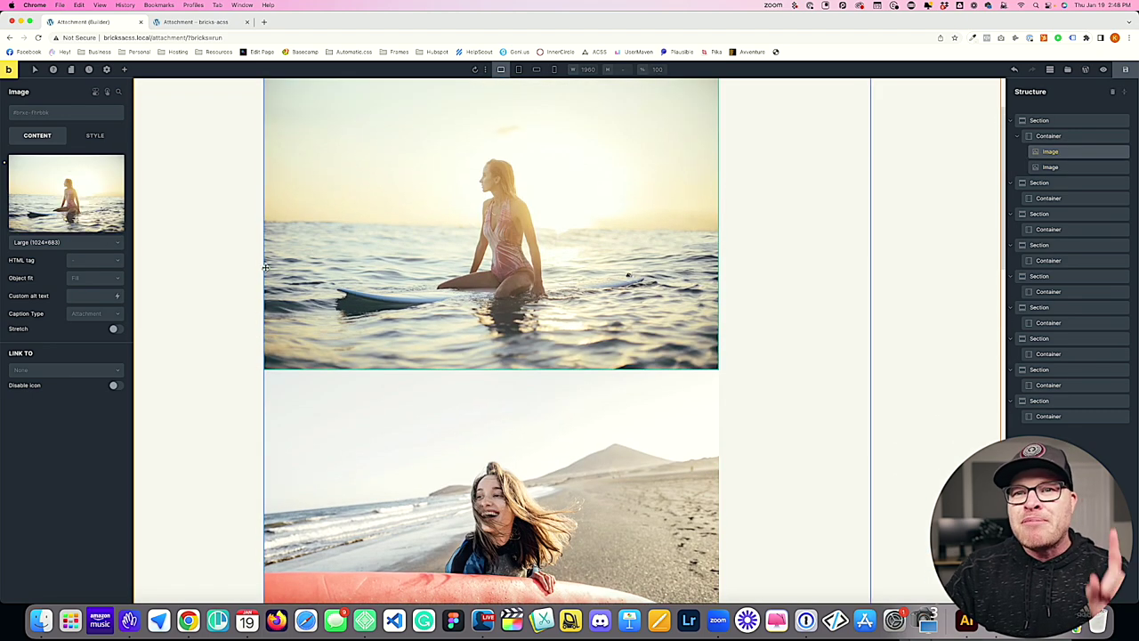
left_click(95, 136)
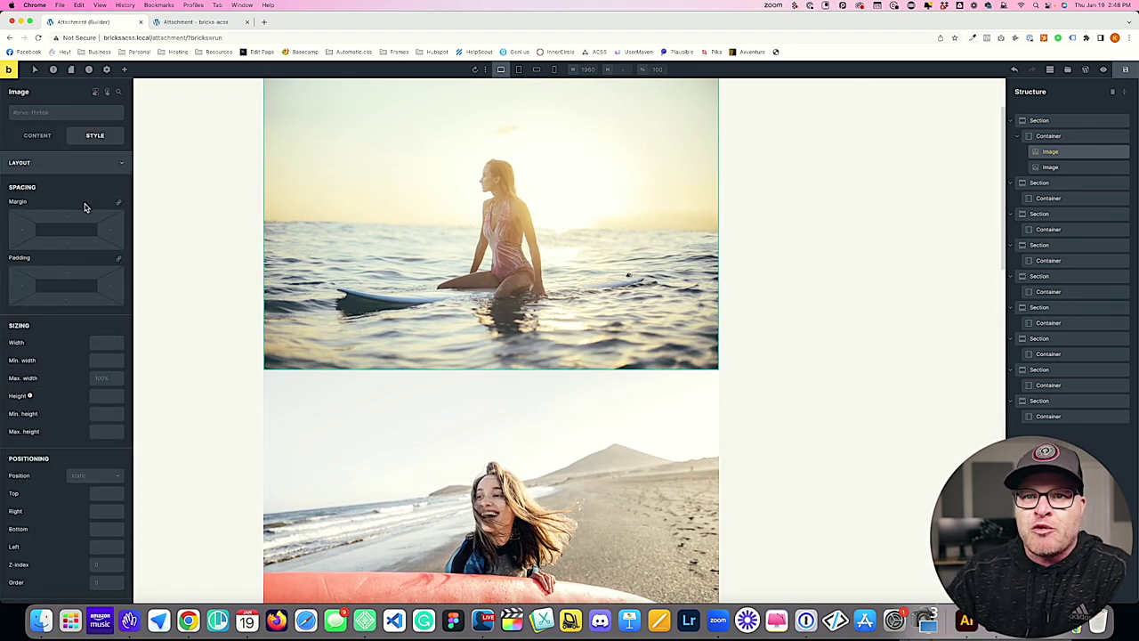
scroll(89, 364, "down", 3)
left_click(93, 360)
left_click(100, 388)
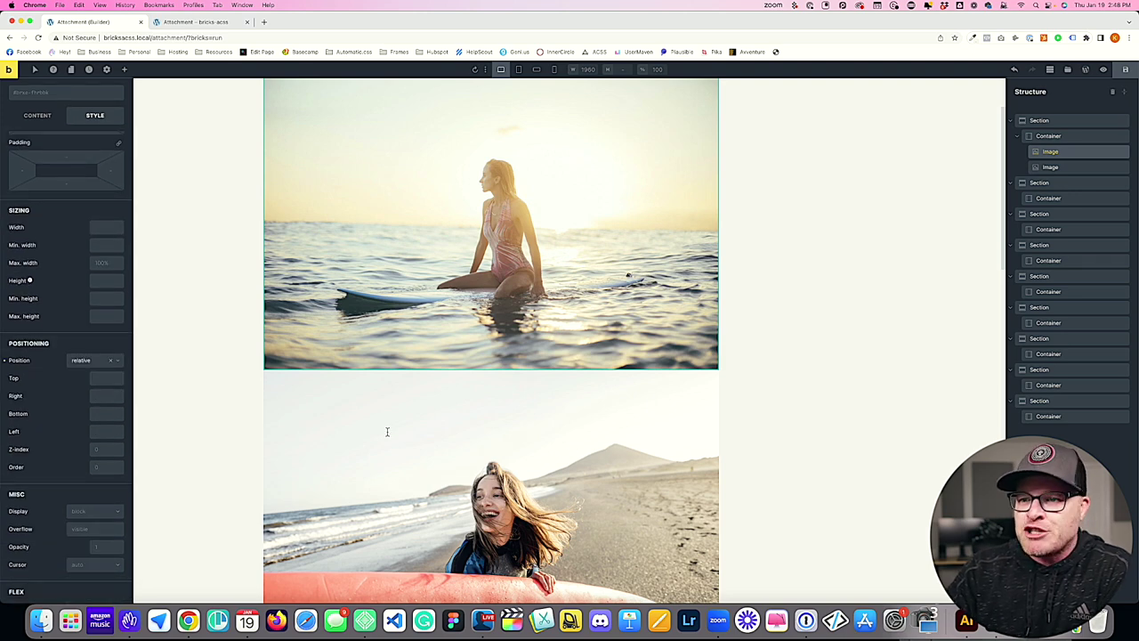
Compare the position settings of both images and set the upper image's top offset to -2em
left_click(387, 431)
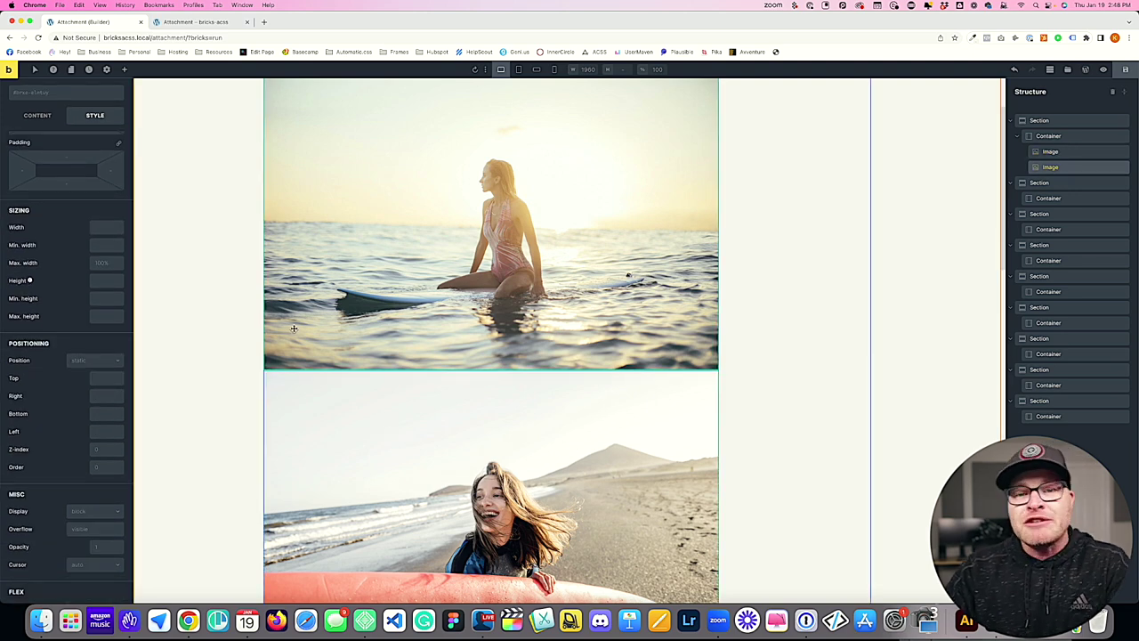
left_click(331, 184)
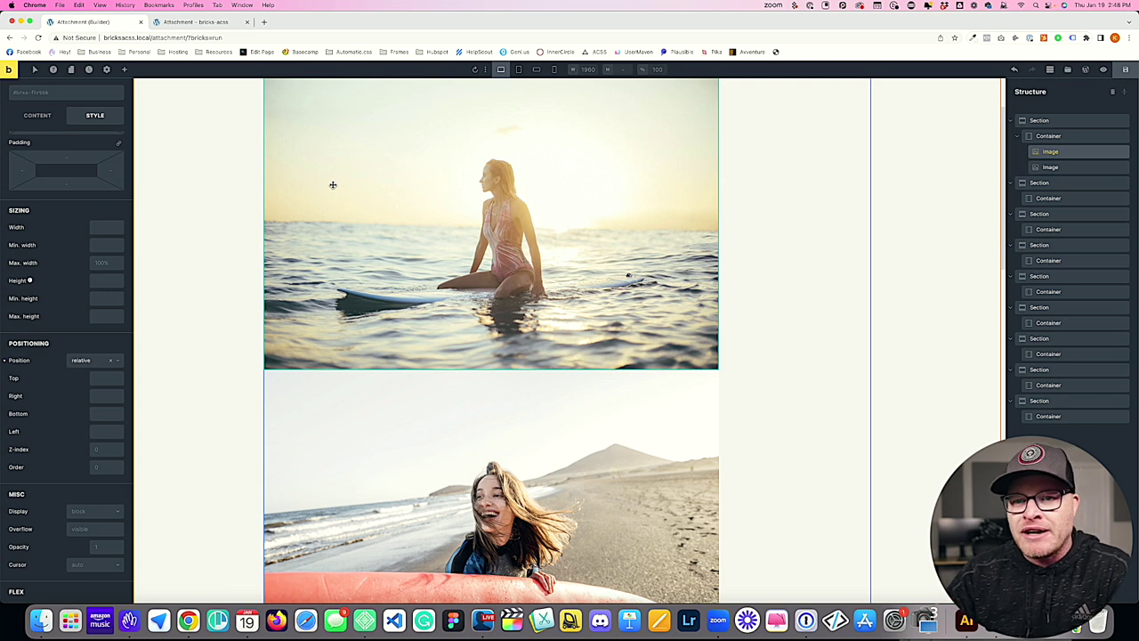
scroll(333, 184, "down", 2)
left_click(397, 386)
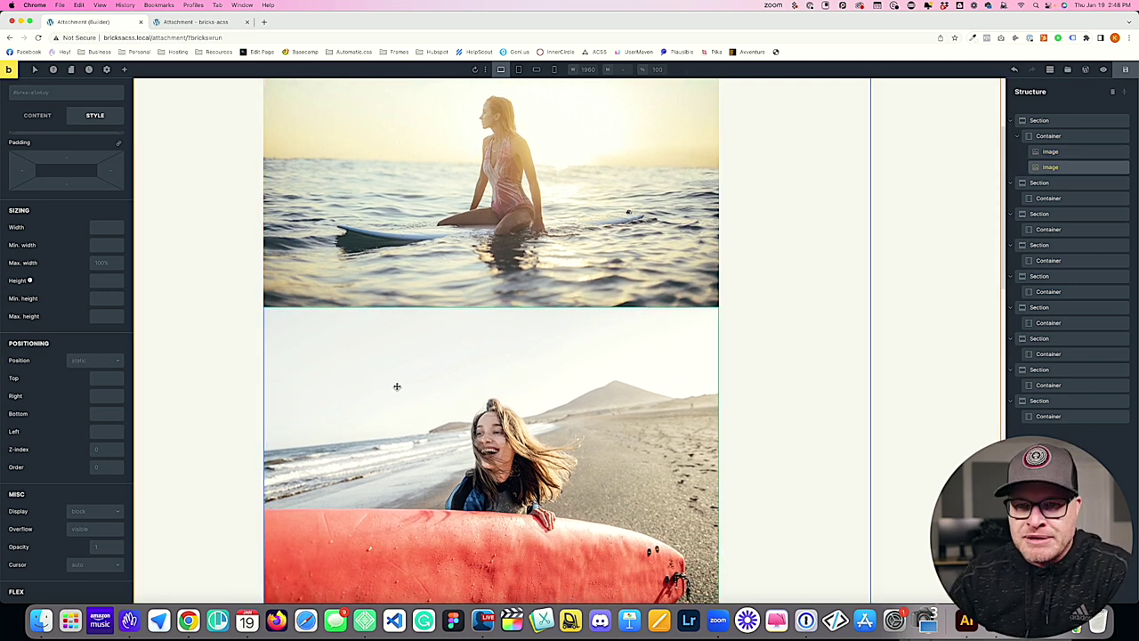
left_click(412, 198)
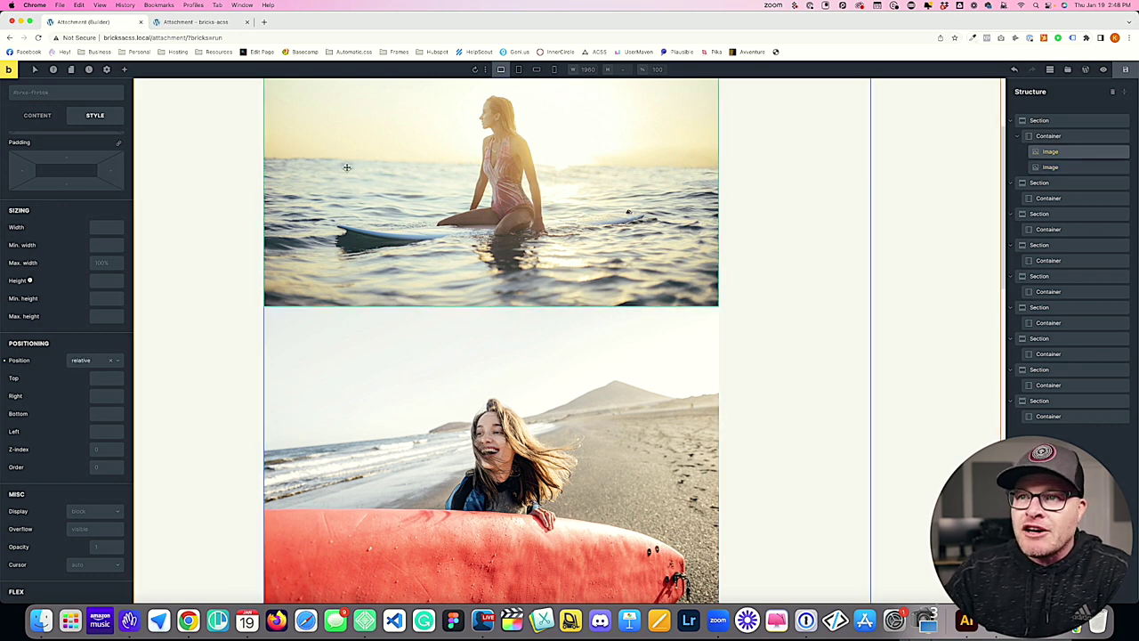
left_click(107, 376)
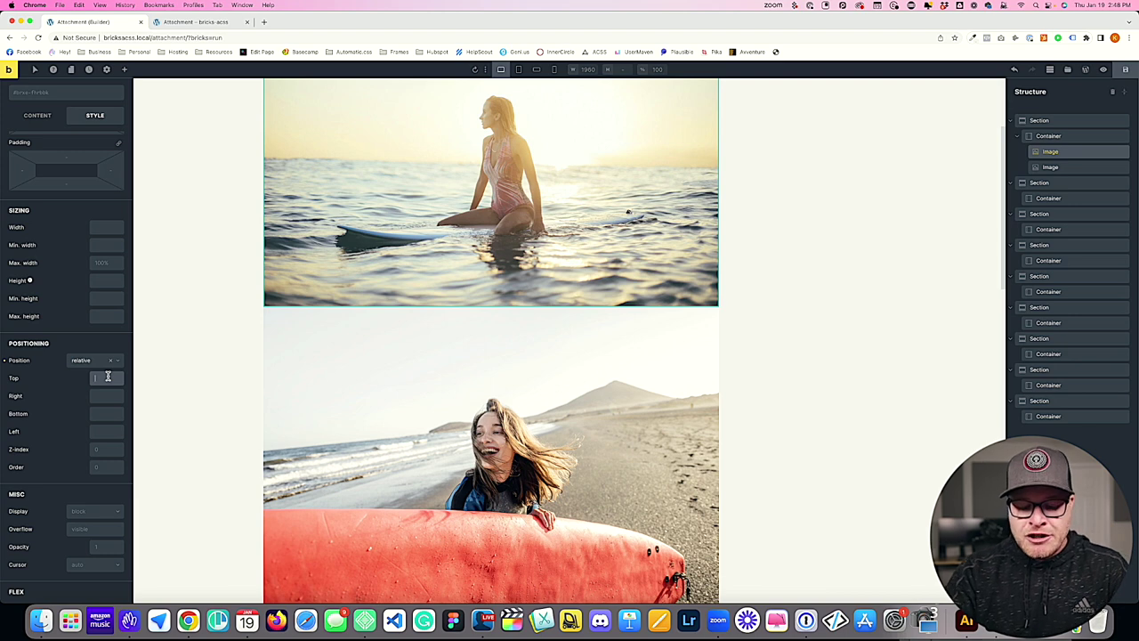
type("-2em")
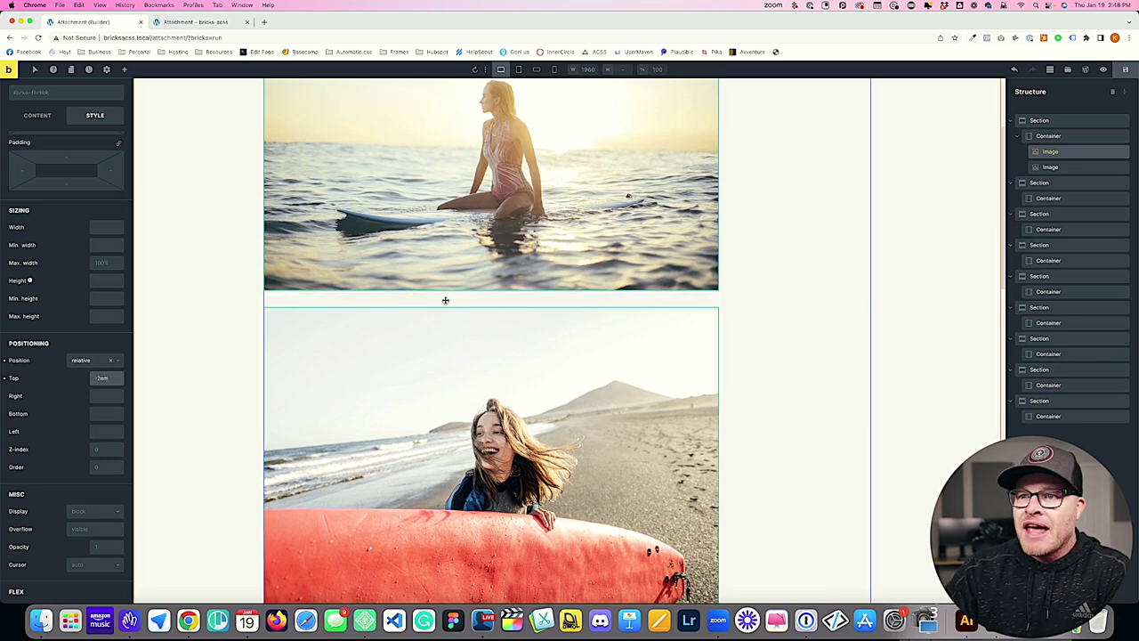
scroll(444, 258, "up", 2)
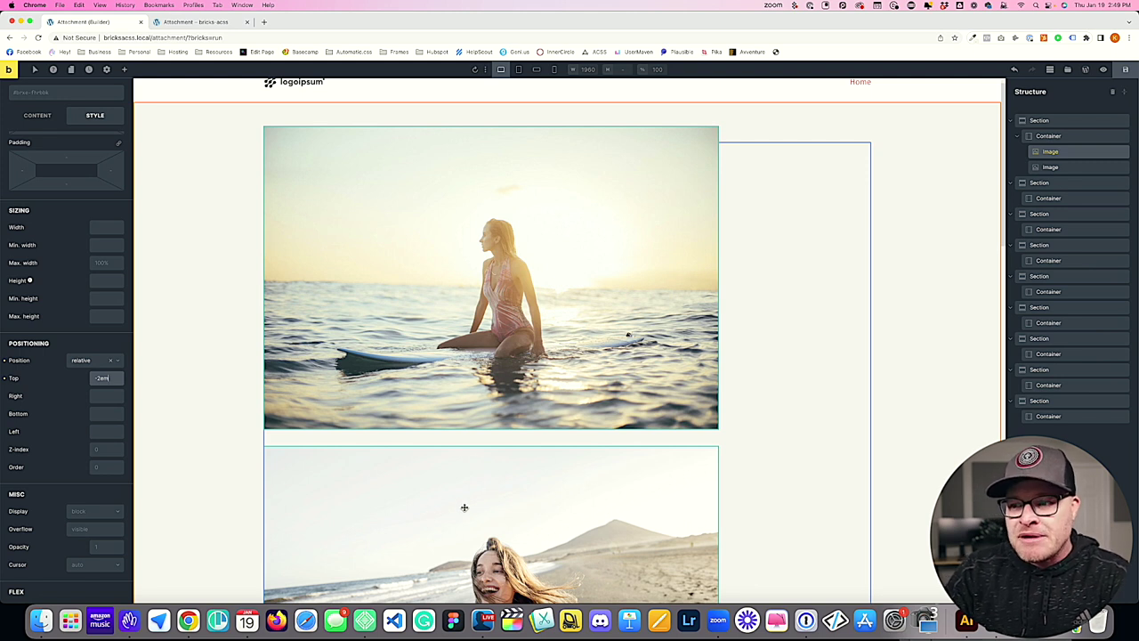
Clear the upper image's top offset and give it a top margin of -2em instead
left_click(4, 378)
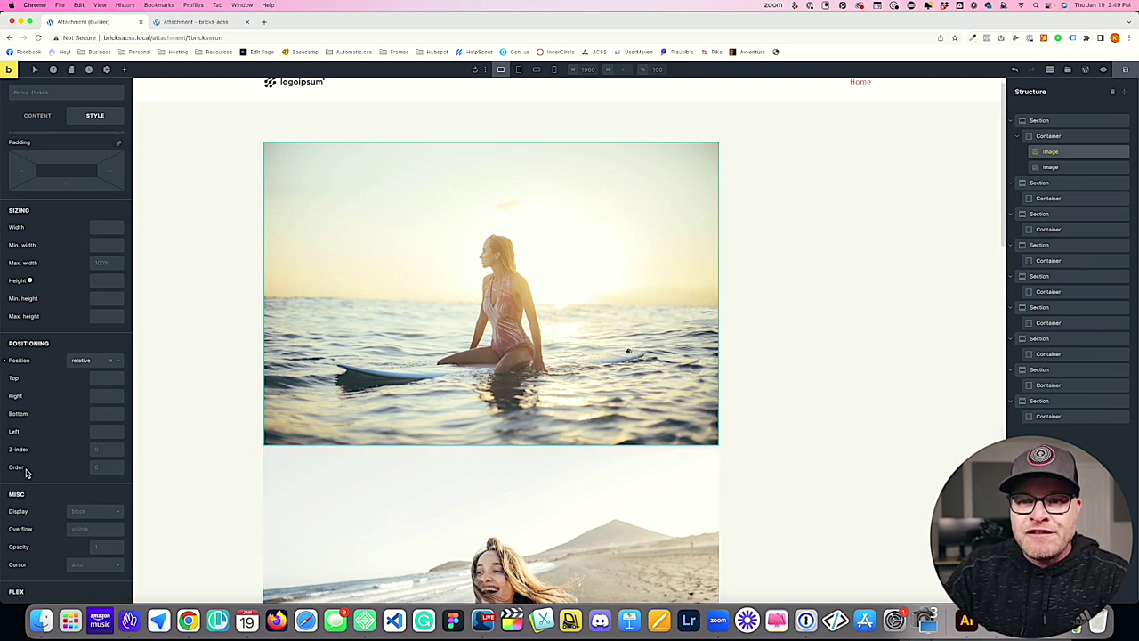
scroll(76, 320, "up", 5)
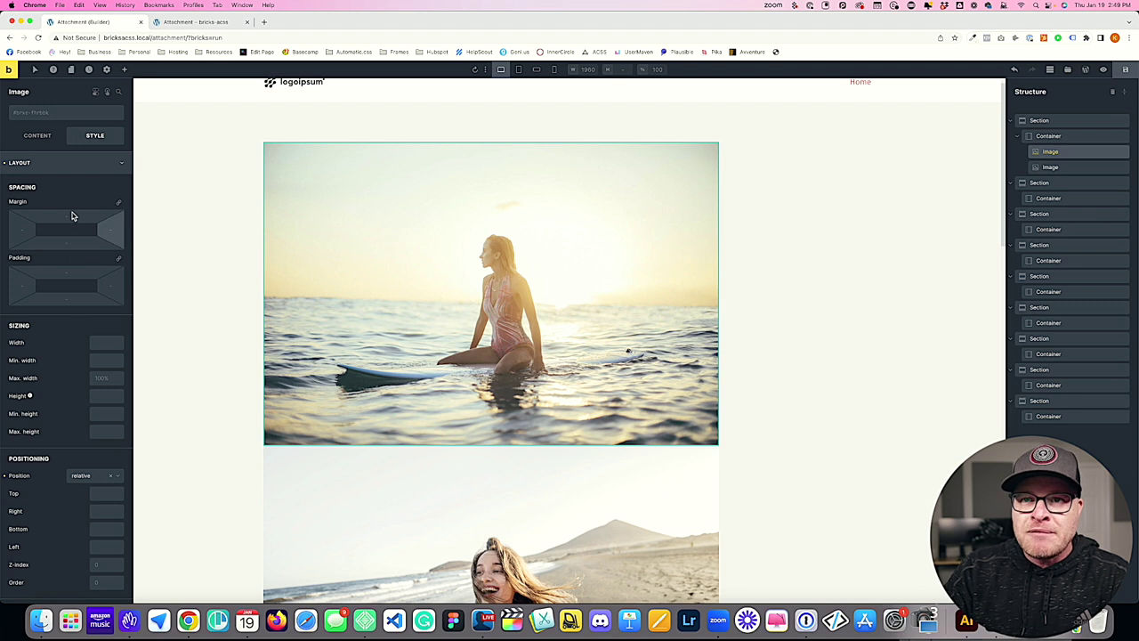
left_click(71, 215)
type("-2em")
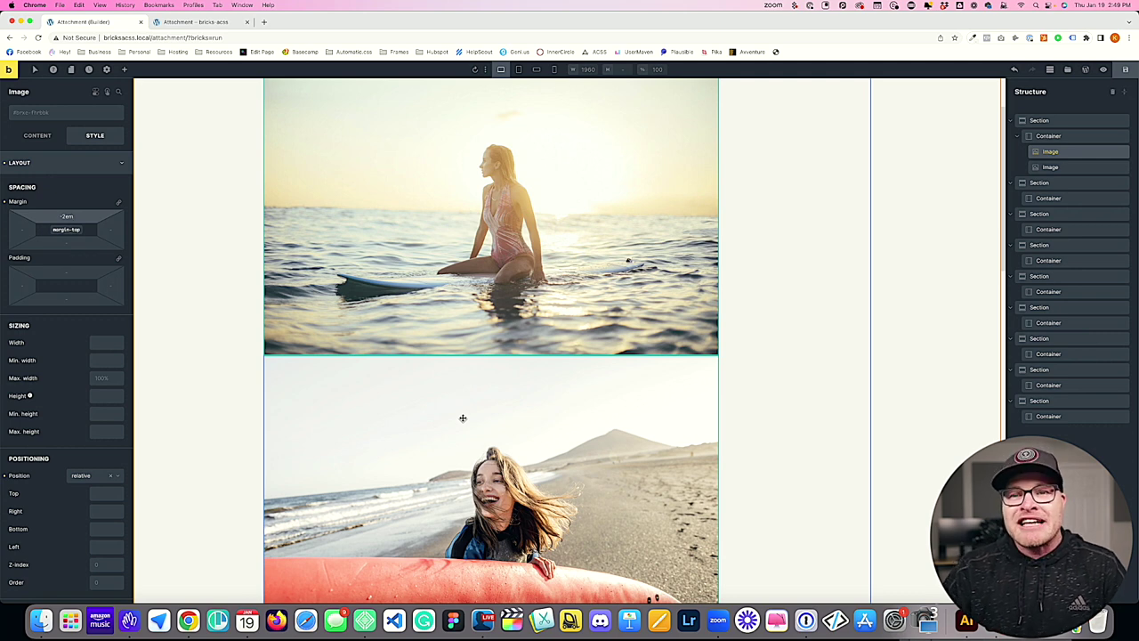
Remove the upper image's top margin and set its top offset to -2em
double_click(68, 216)
key("BackSpace")
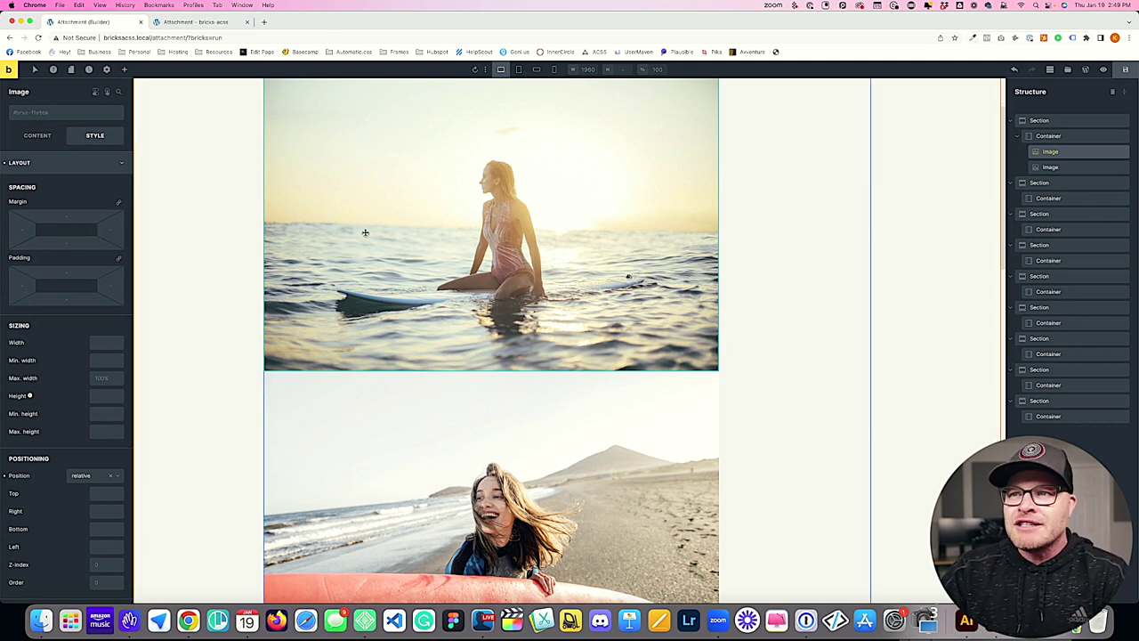
scroll(98, 309, "down", 4)
left_click(105, 353)
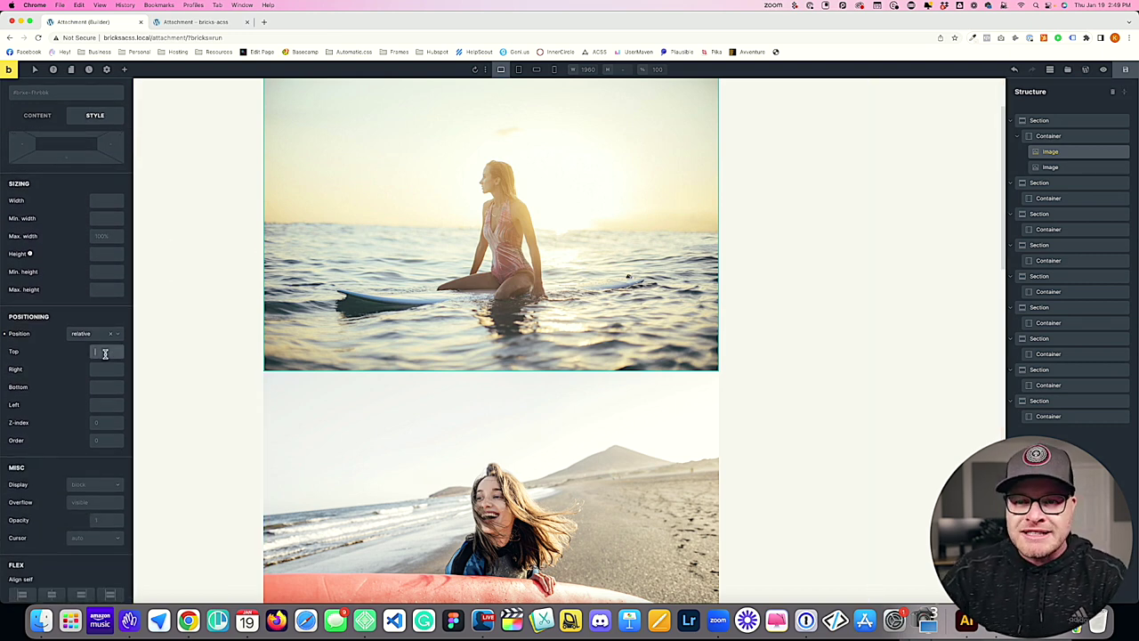
type("-2em")
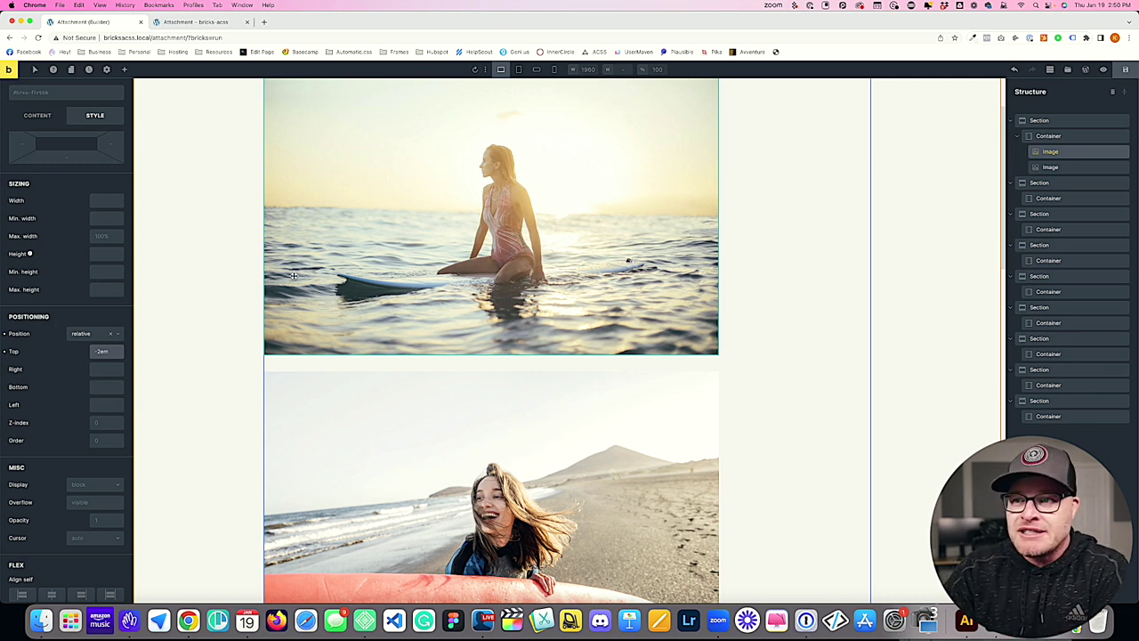
Set the upper image's left offset to -5em
left_click(482, 621)
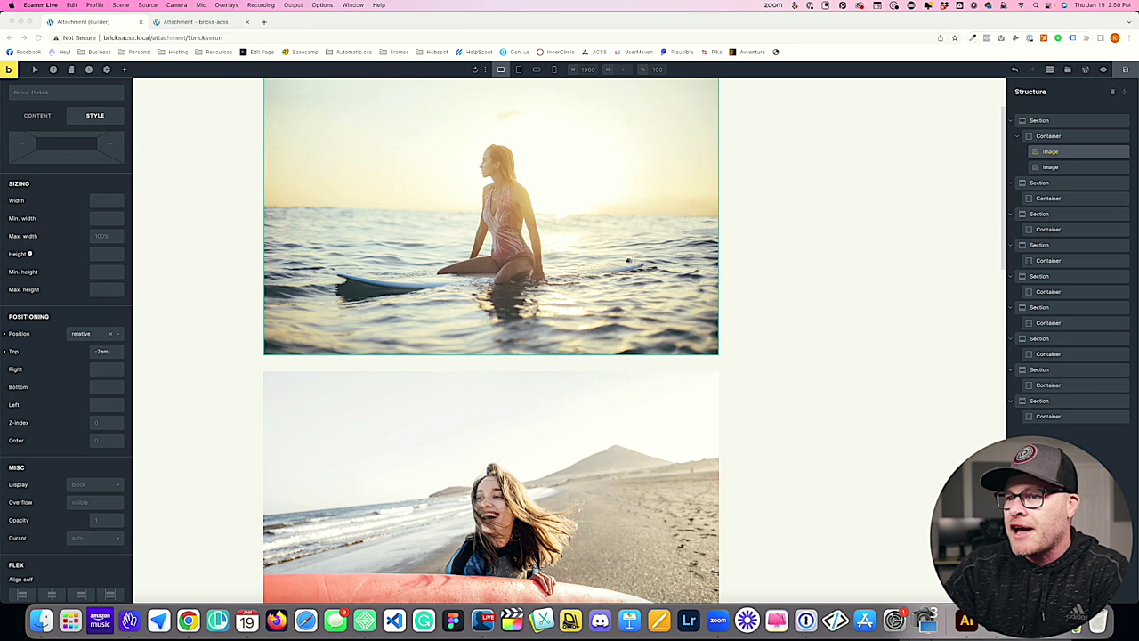
left_click(890, 222)
left_click(98, 352)
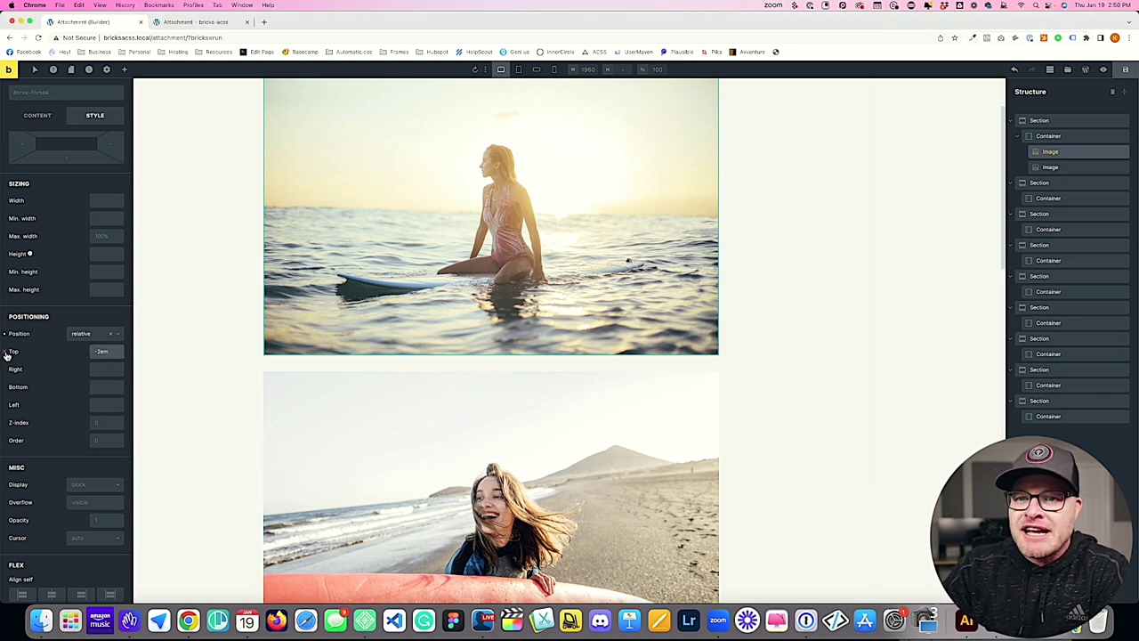
left_click(102, 369)
left_click(106, 405)
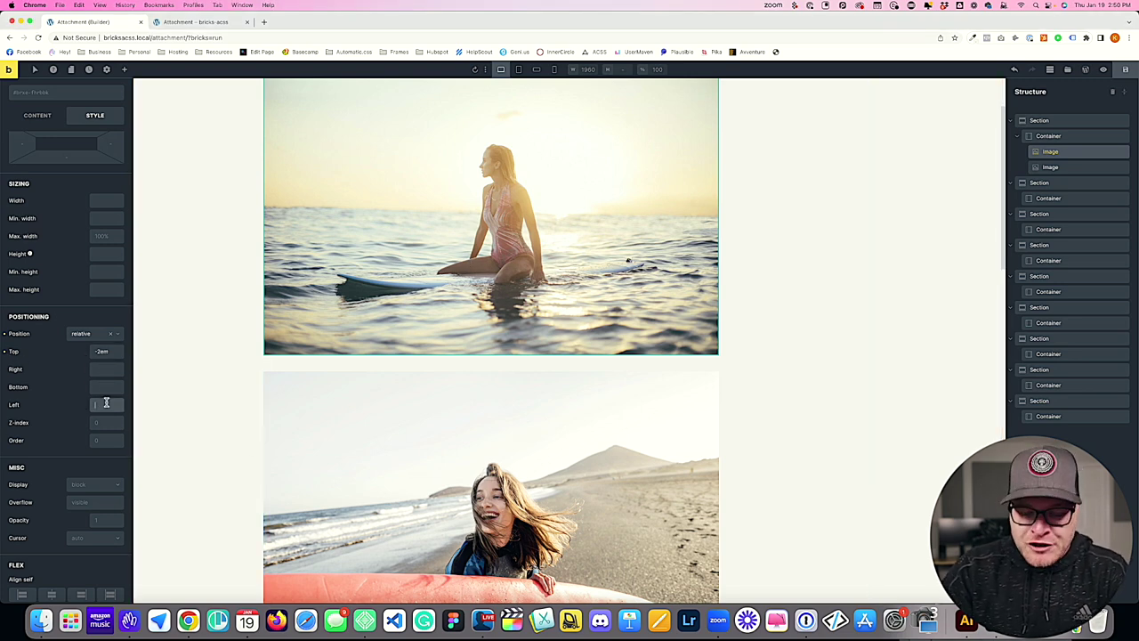
type("-5em")
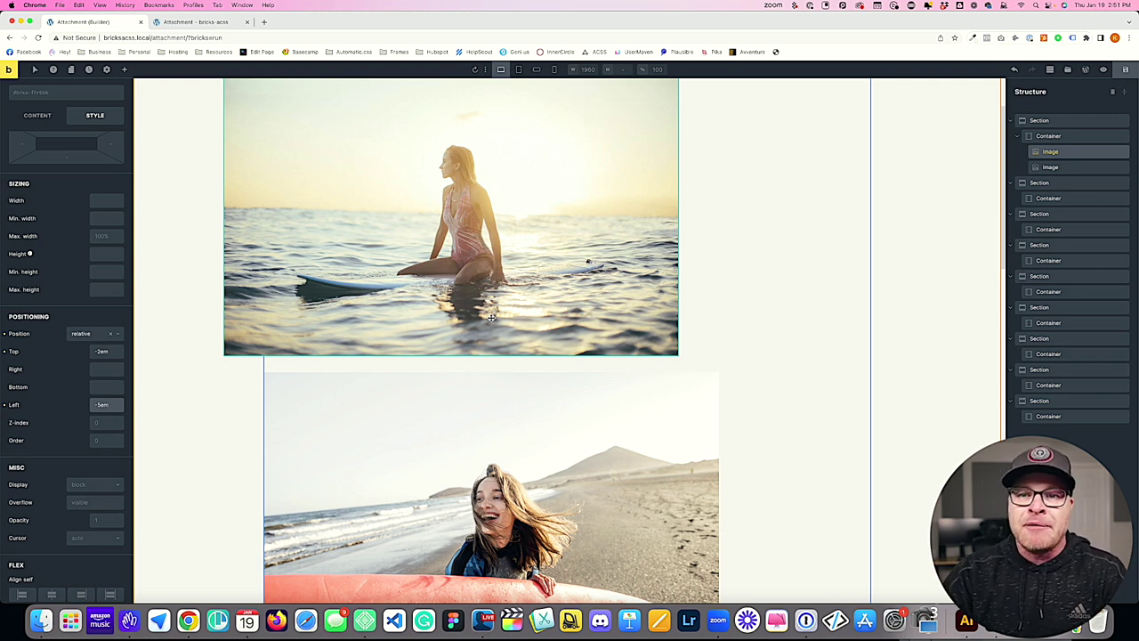
Clear the top and left offsets in the upper image's layout settings
scroll(64, 218, "up", 3)
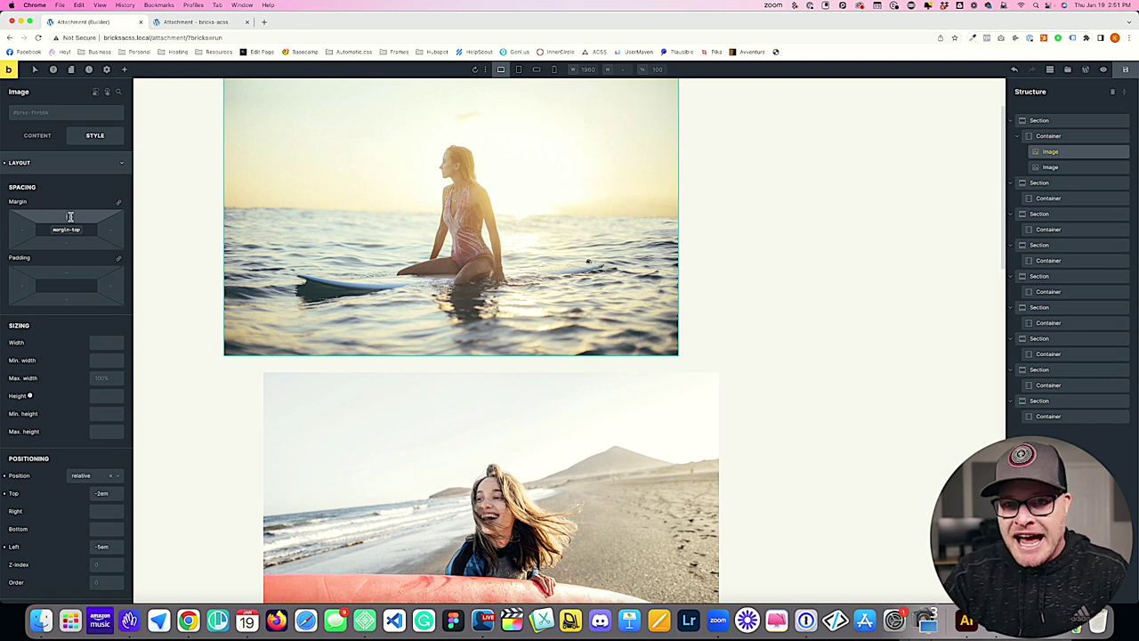
left_click(49, 163)
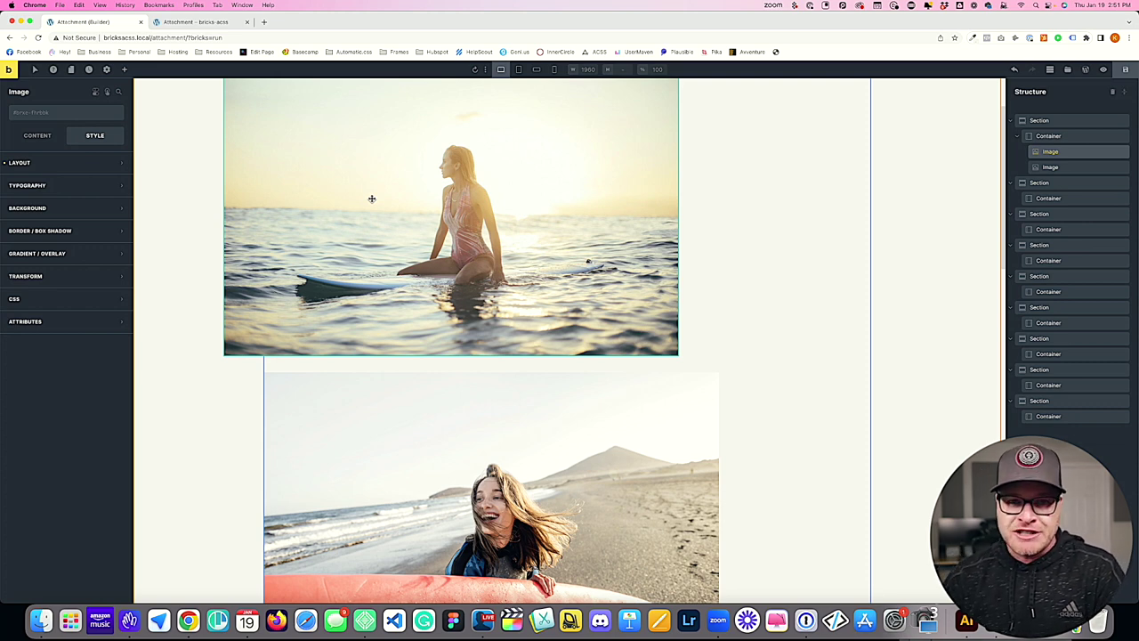
left_click(27, 136)
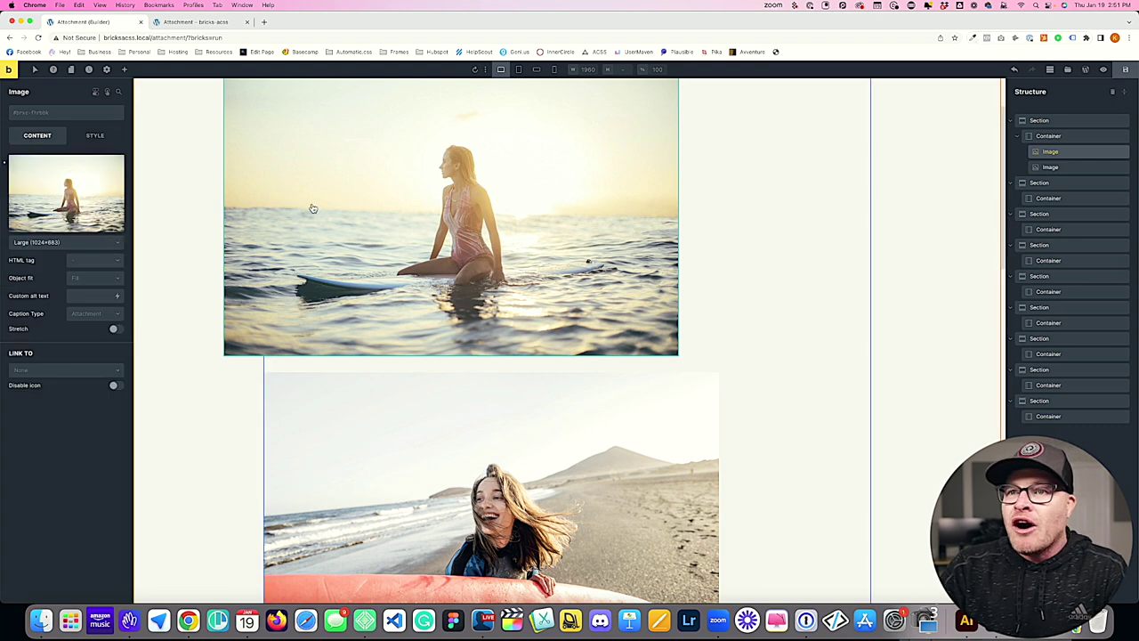
left_click(94, 135)
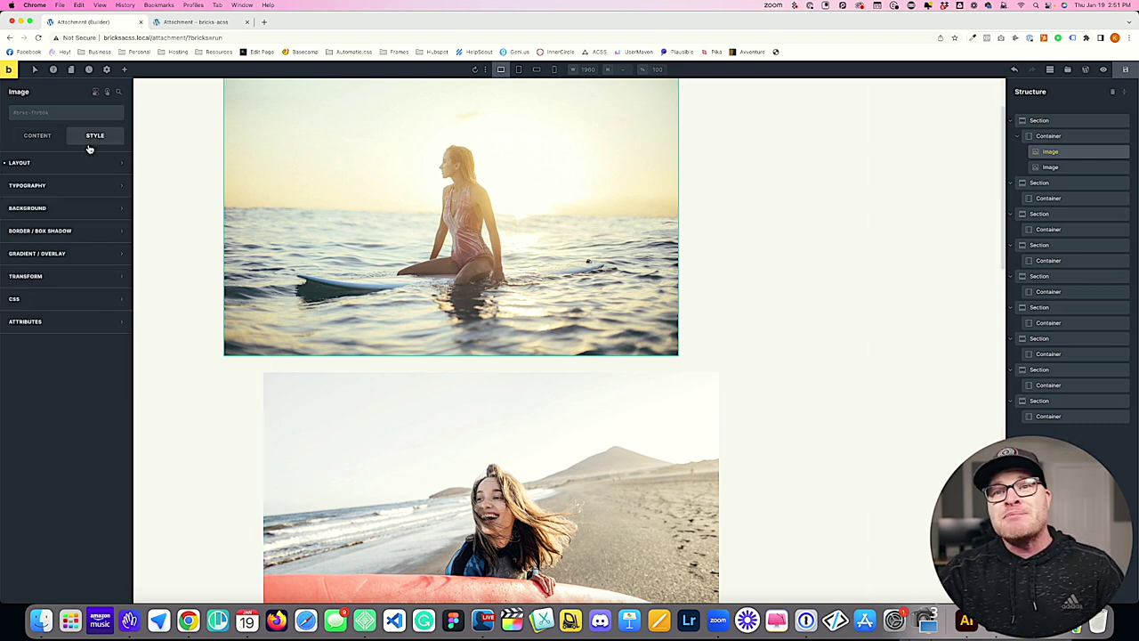
left_click(86, 162)
scroll(92, 489, "down", 5)
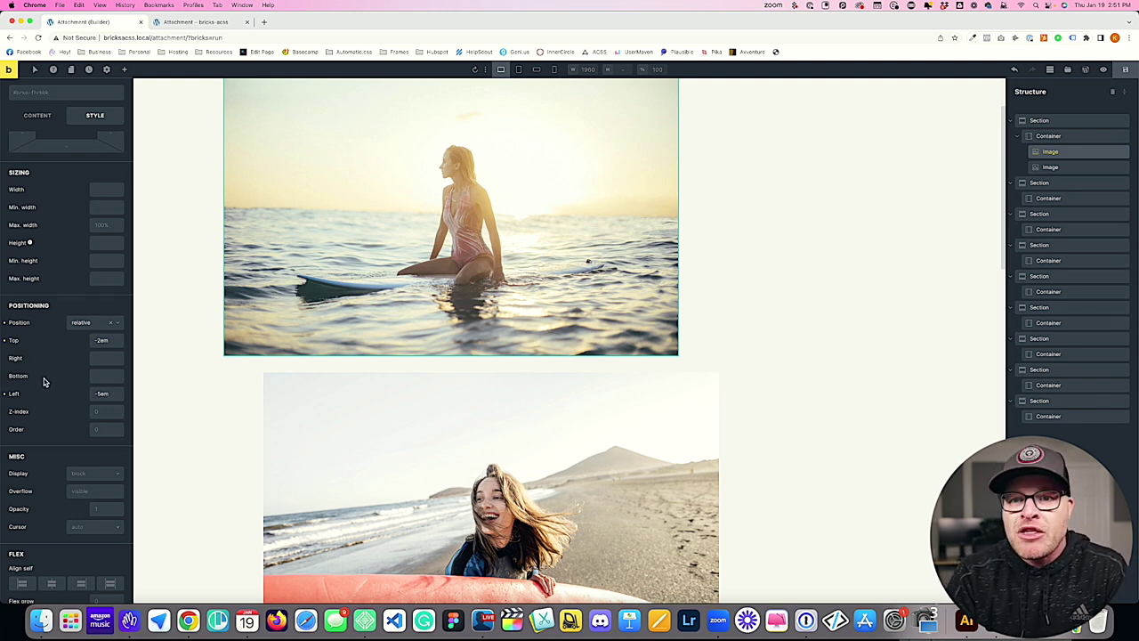
left_click(4, 340)
left_click(5, 394)
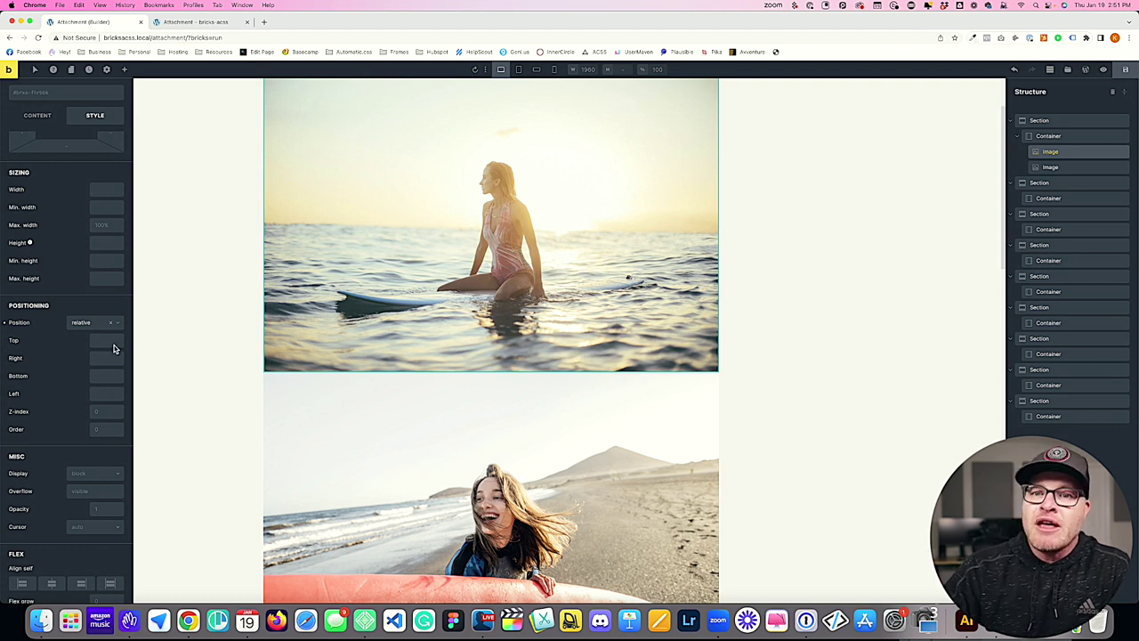
Delete the lower beach photo with the red surfboard from the first section's container
scroll(620, 288, "up", 2)
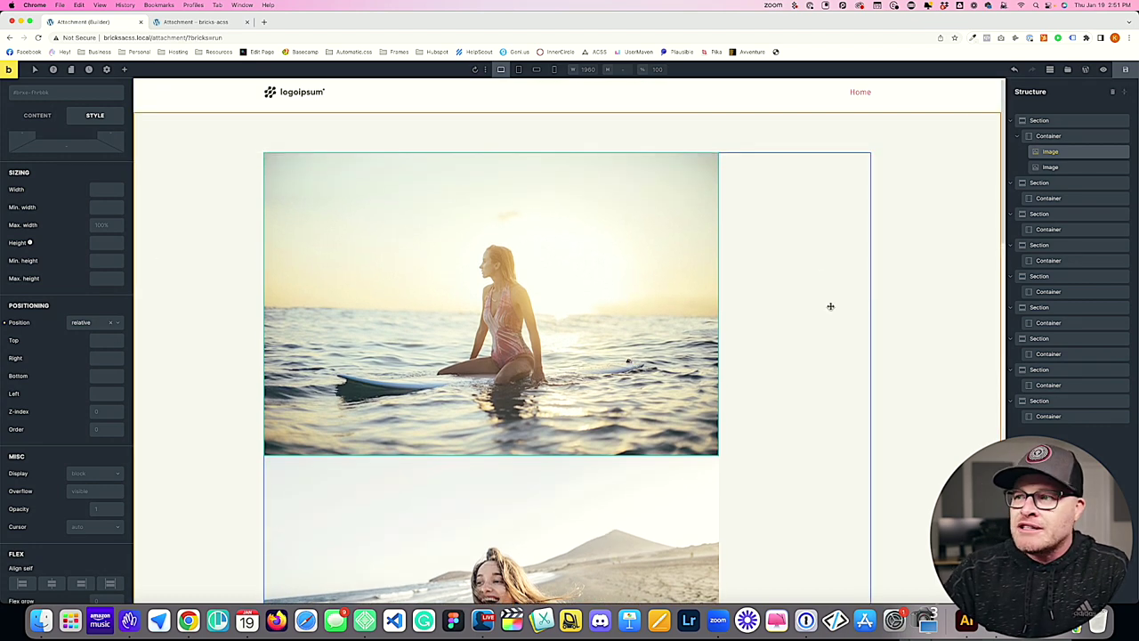
left_click(819, 267)
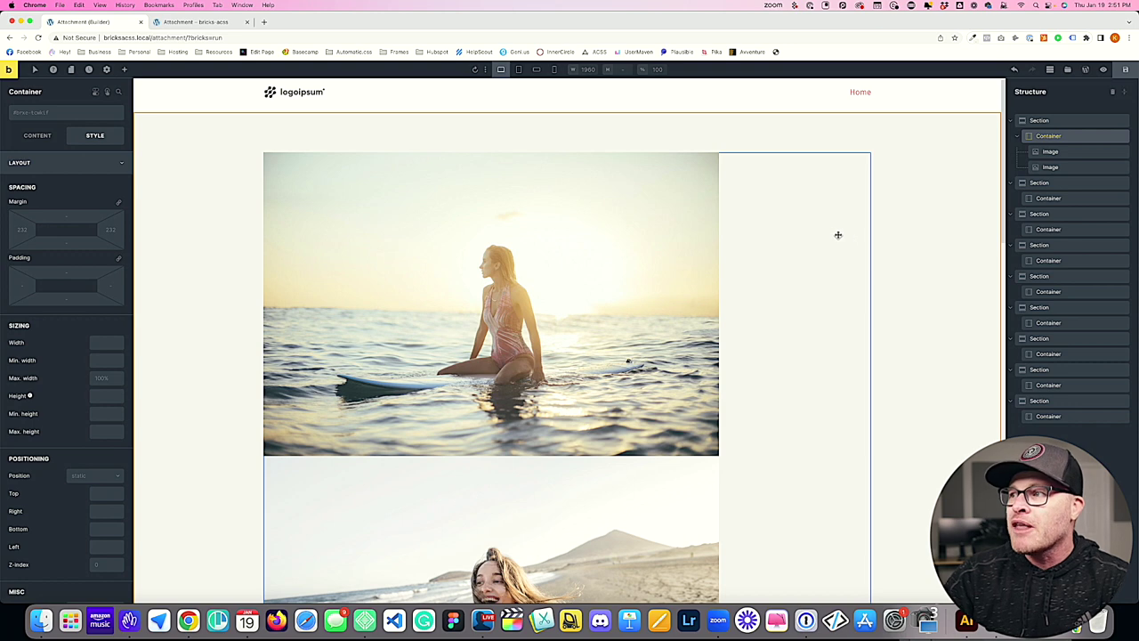
scroll(739, 355, "down", 5)
left_click(516, 355)
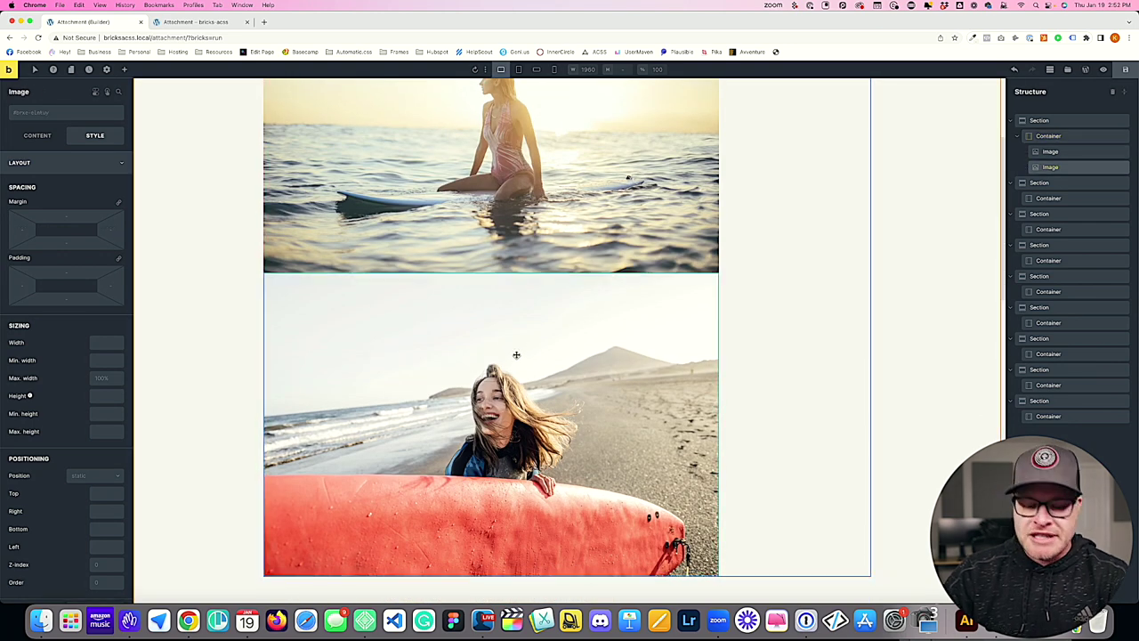
key("Delete")
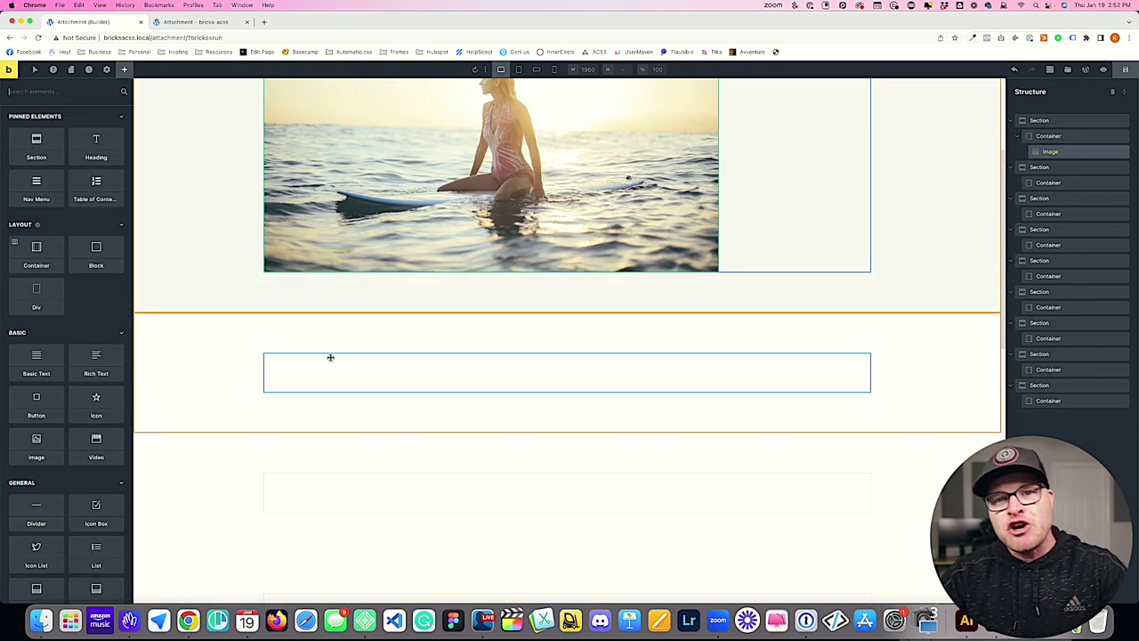
Set the remaining surfer image's position to absolute
scroll(328, 359, "up", 4)
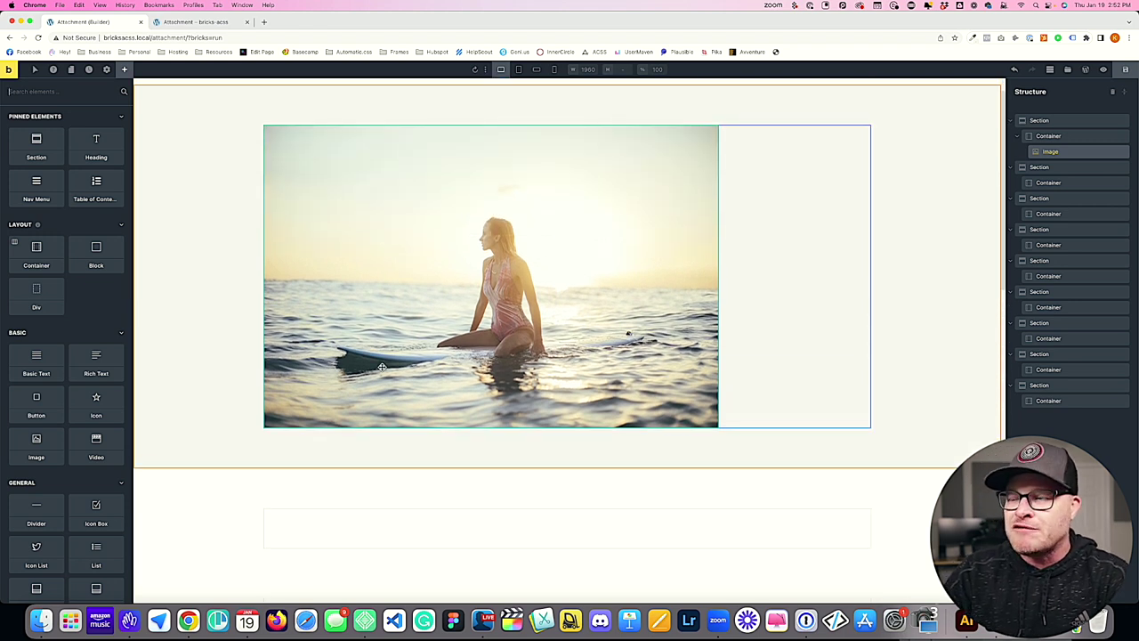
left_click(749, 188)
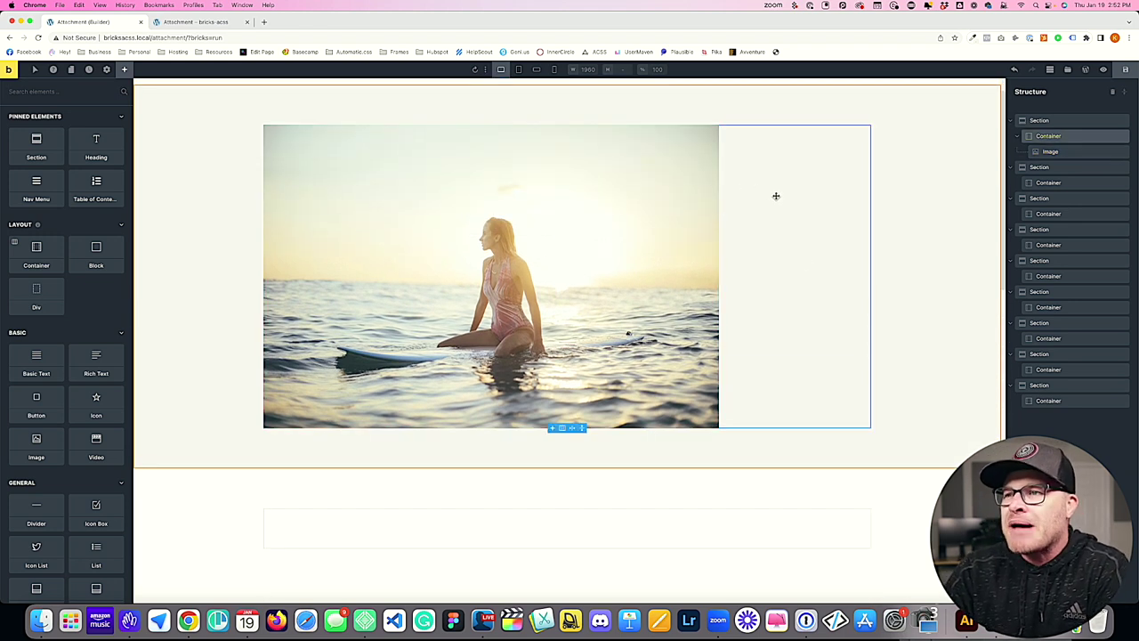
scroll(775, 196, "up", 1)
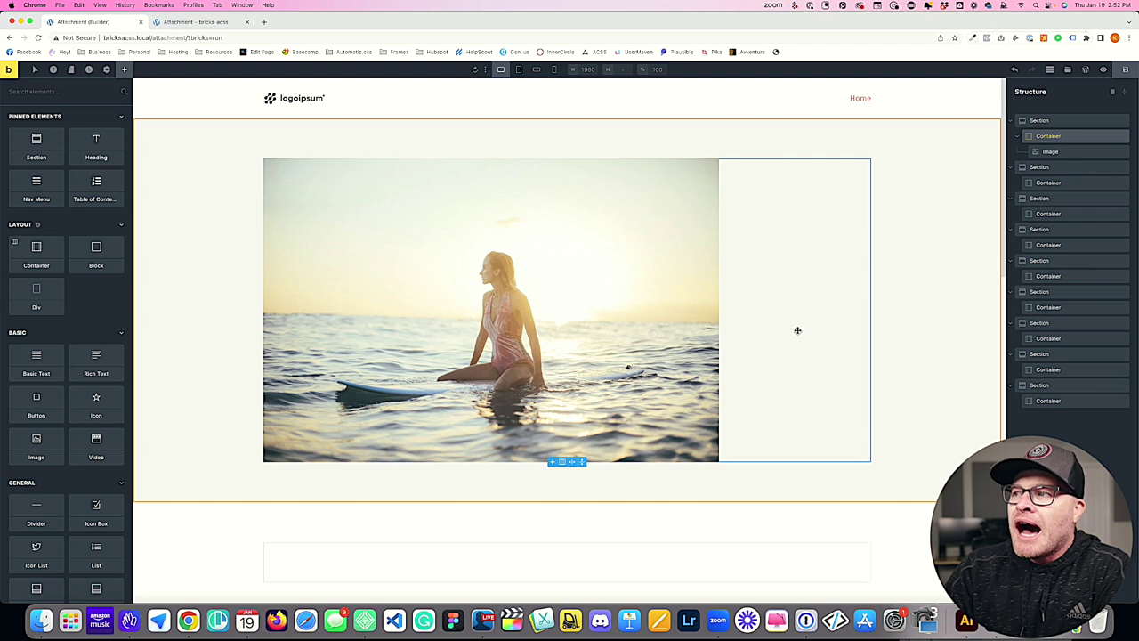
left_click(427, 213)
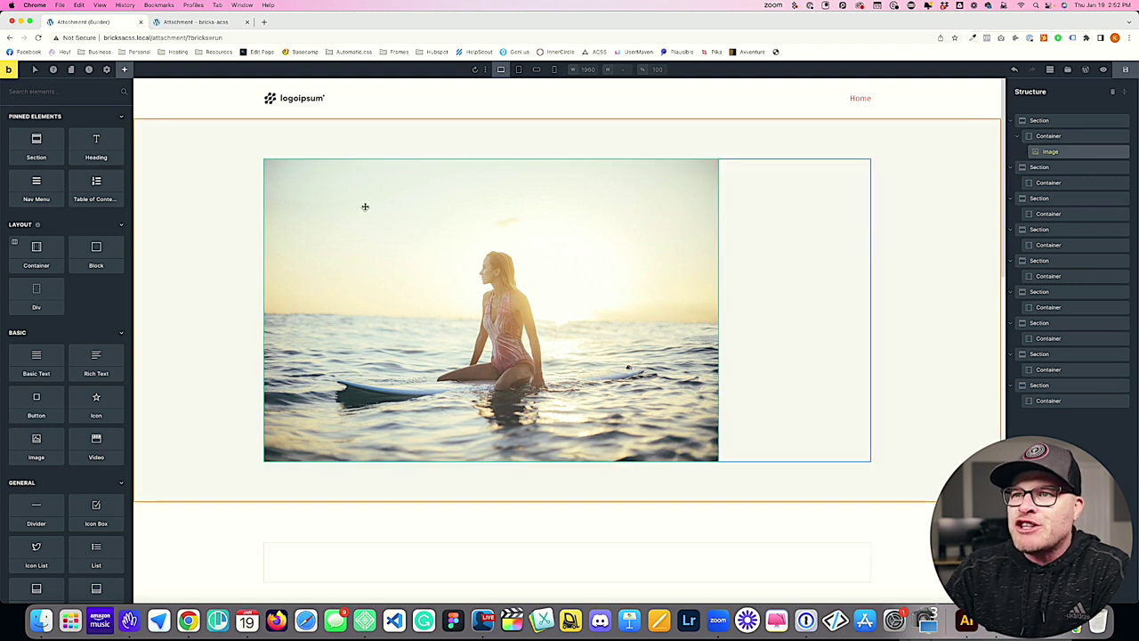
left_click(1050, 152)
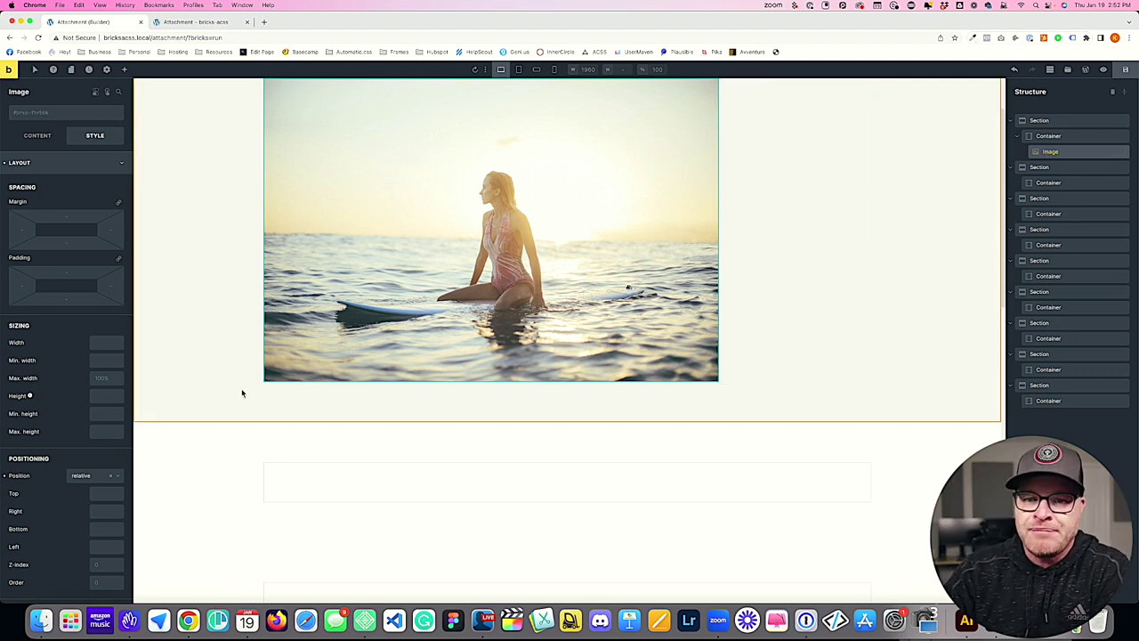
scroll(682, 362, "up", 2)
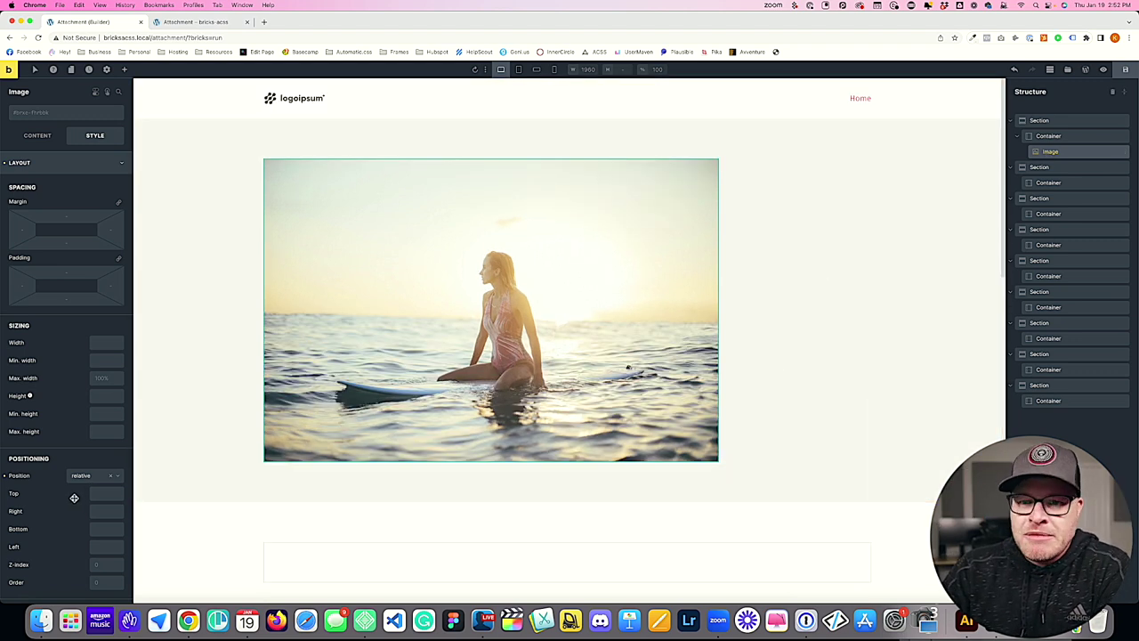
left_click(89, 475)
scroll(84, 463, "down", 2)
left_click(82, 431)
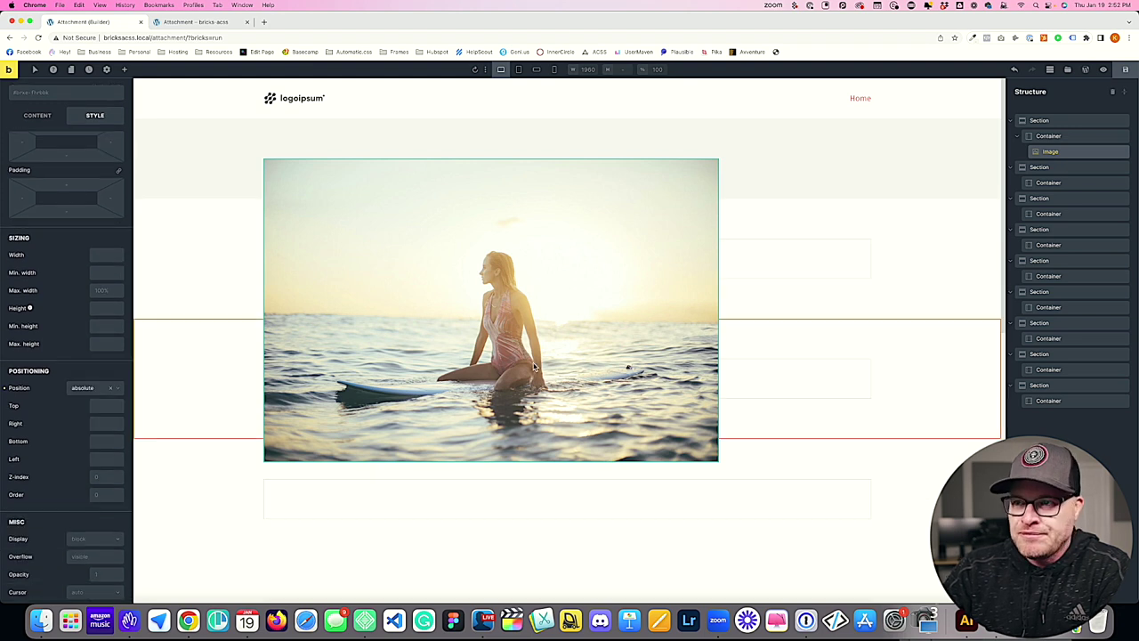
Set the absolutely positioned surfer image's top offset to 0
left_click(993, 147)
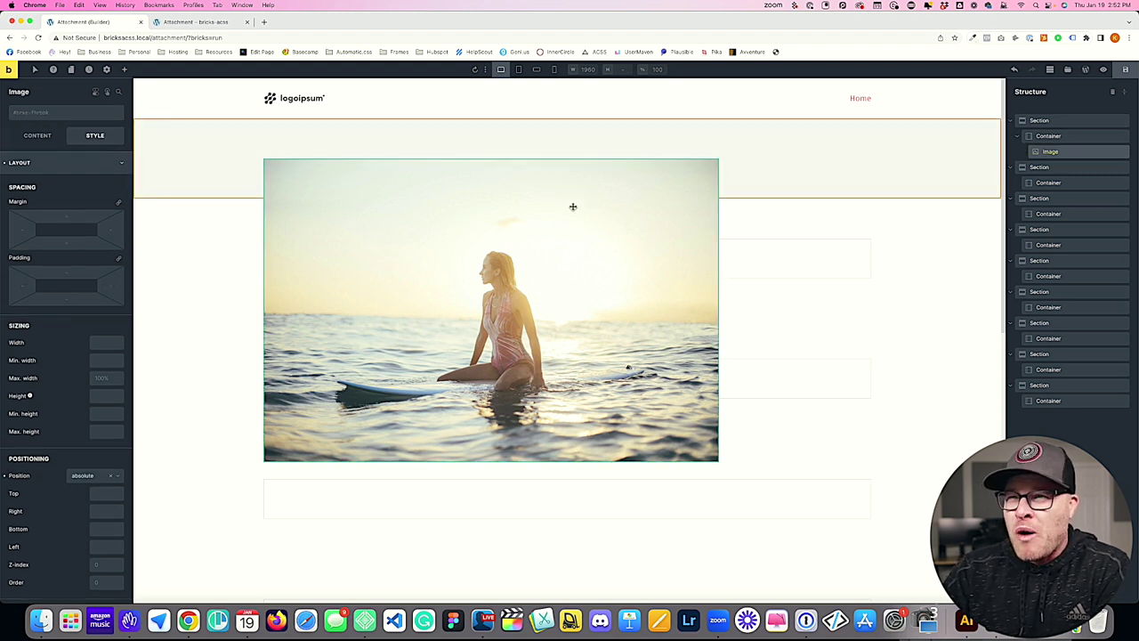
left_click(345, 206)
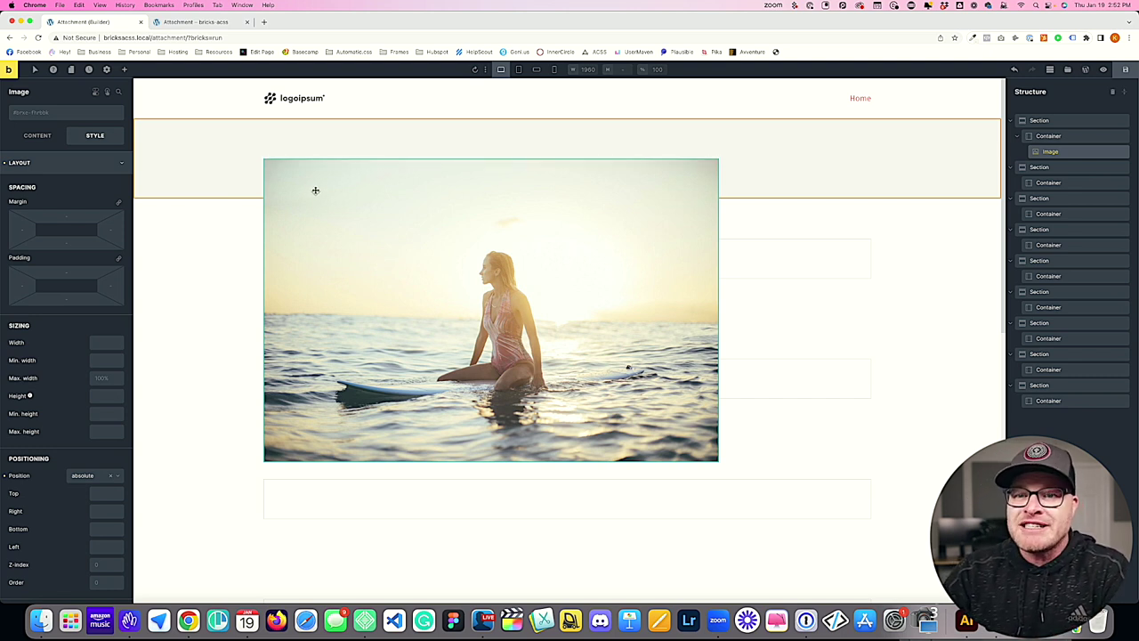
scroll(98, 481, "down", 1)
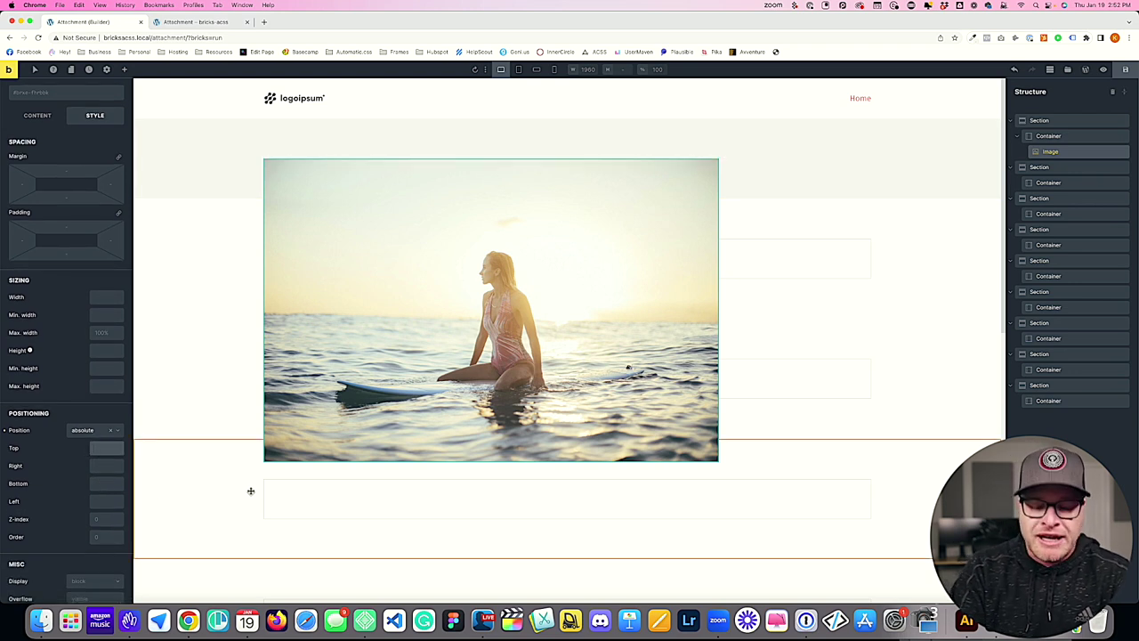
type("0")
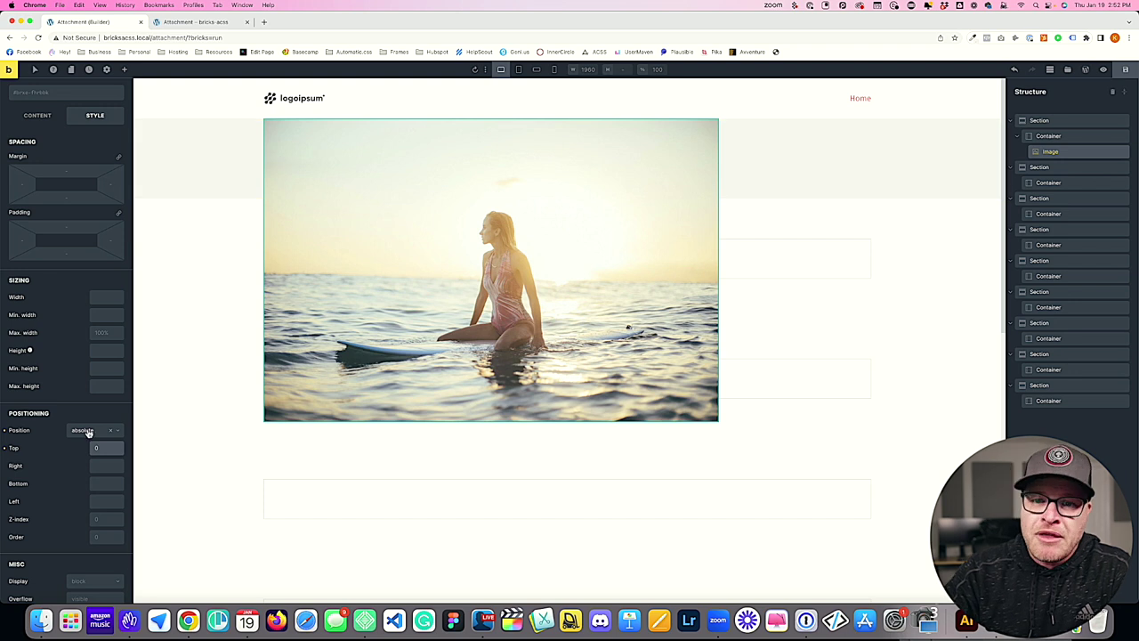
Clear the surfer image's top offset and set its left offset to 0
left_click(4, 448)
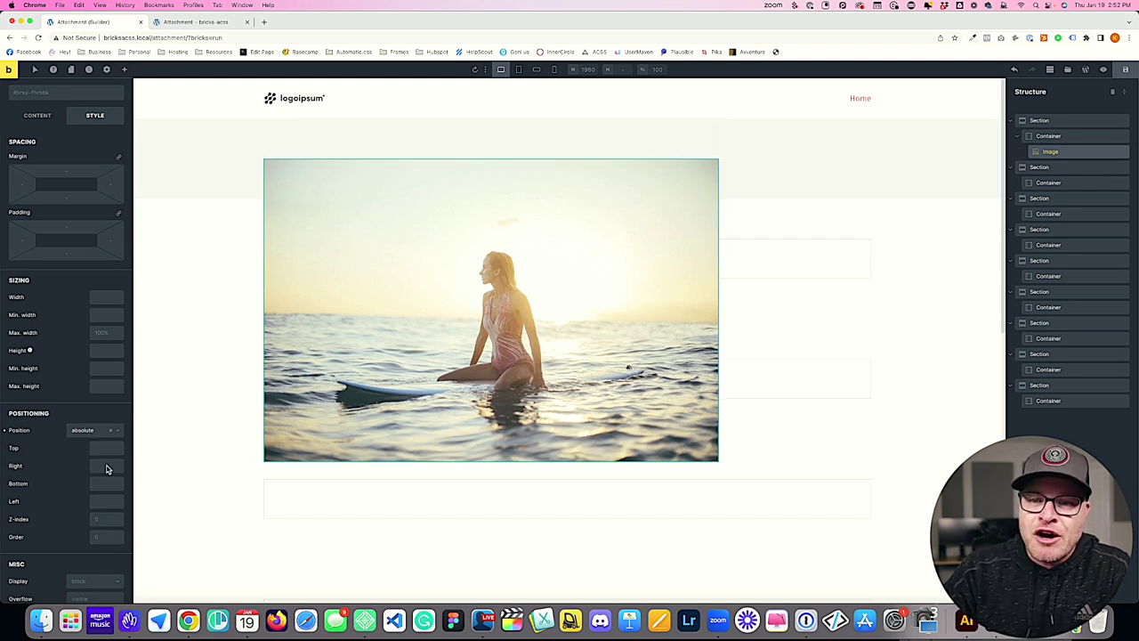
left_click(103, 500)
type("0")
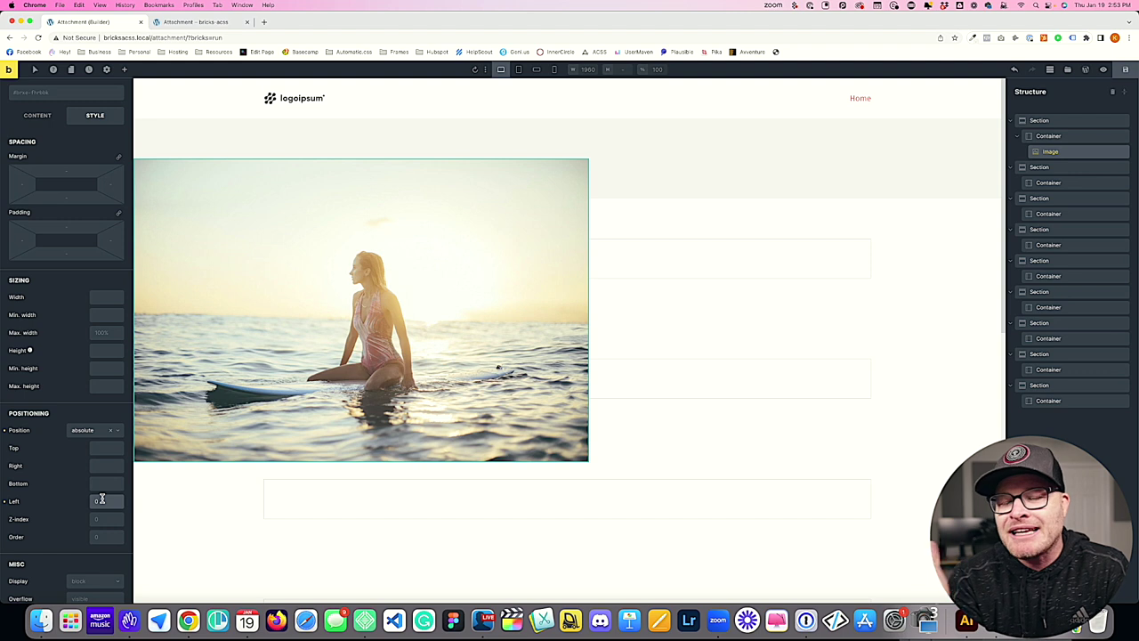
Clear the surfer image's left offset and set its top offset to 0
key("BackSpace")
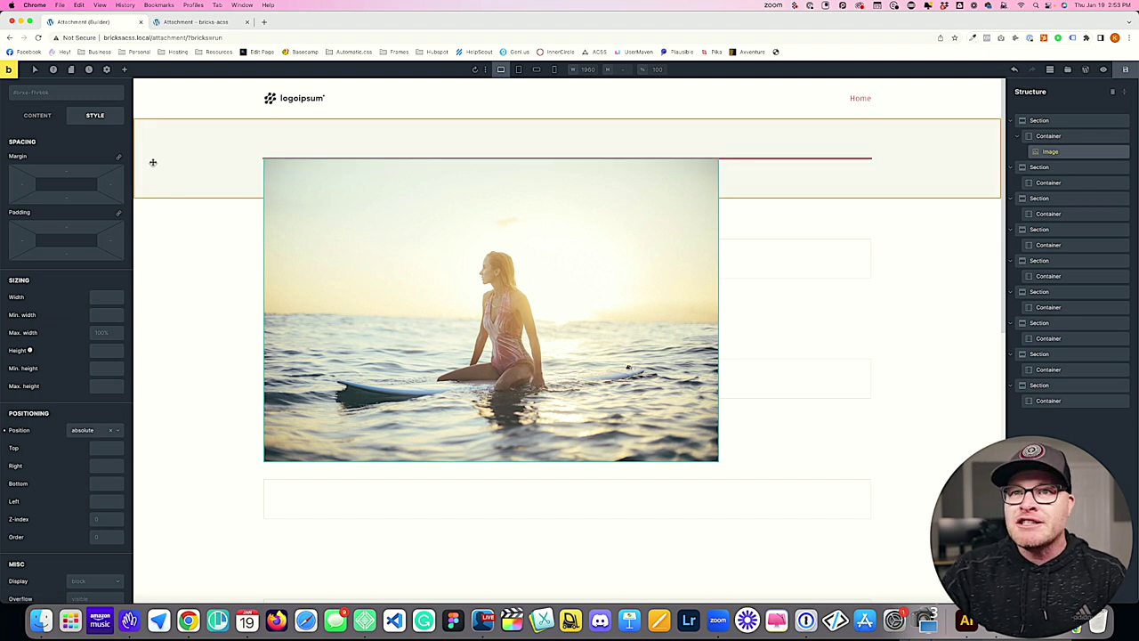
left_click(104, 449)
type("0")
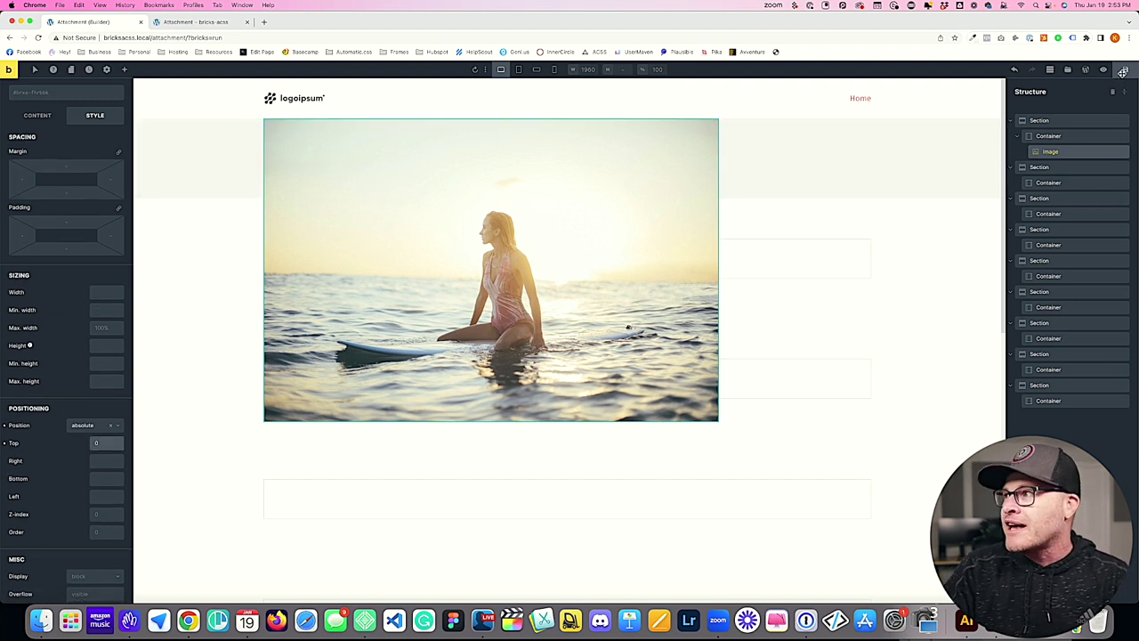
Save the page, check the absolutely positioned surfer image on the front end, and return to the builder
key("Tab")
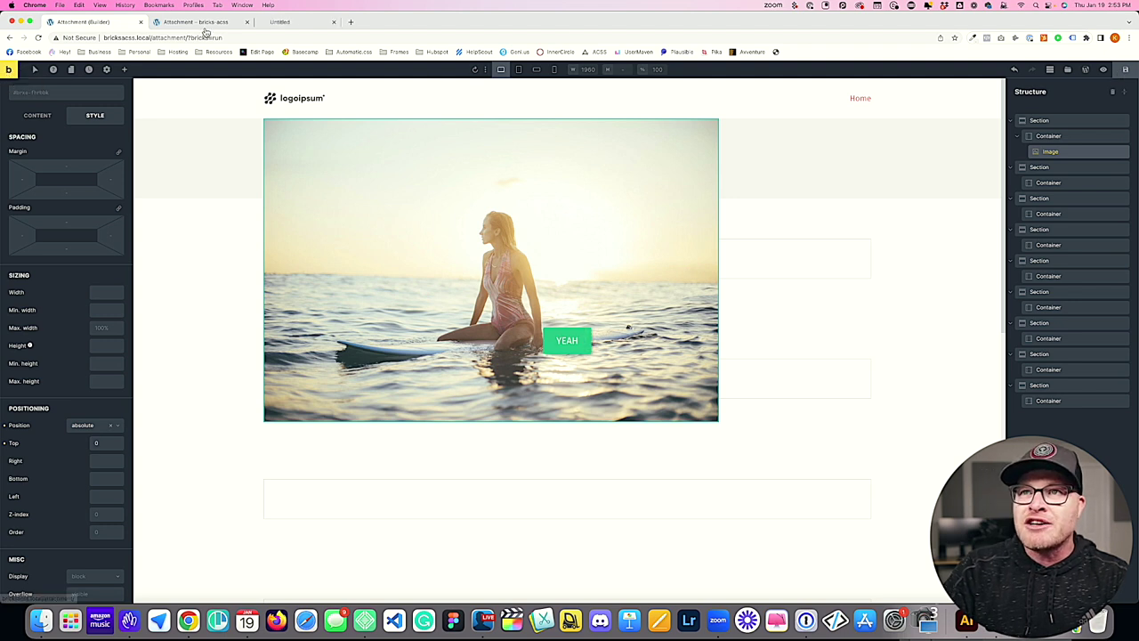
left_click(22, 71)
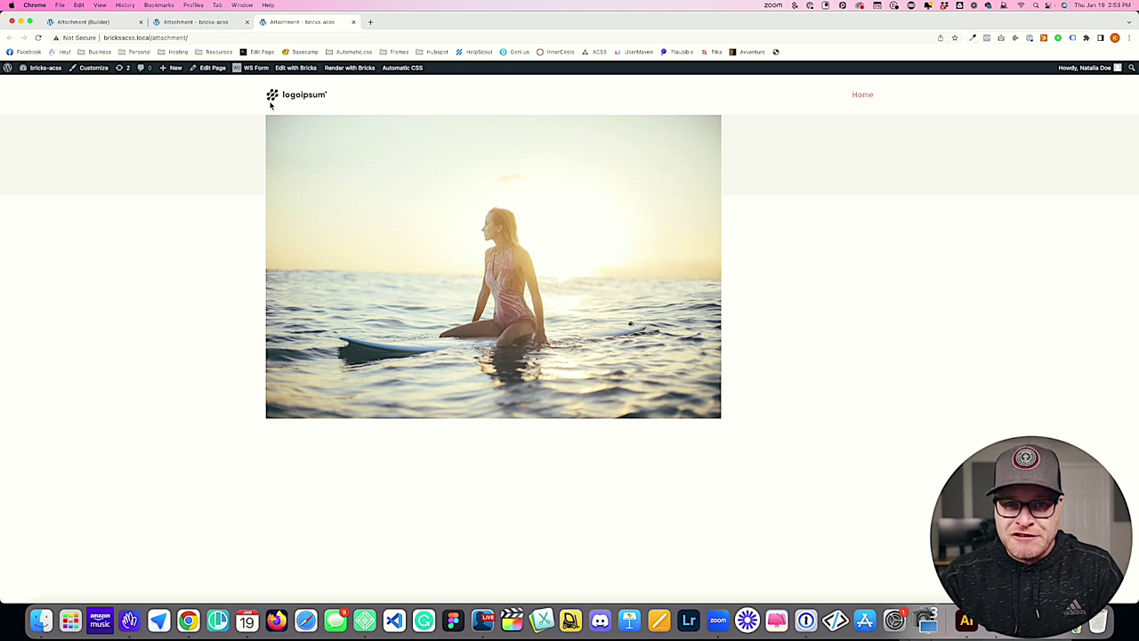
key("super+alt+Left")
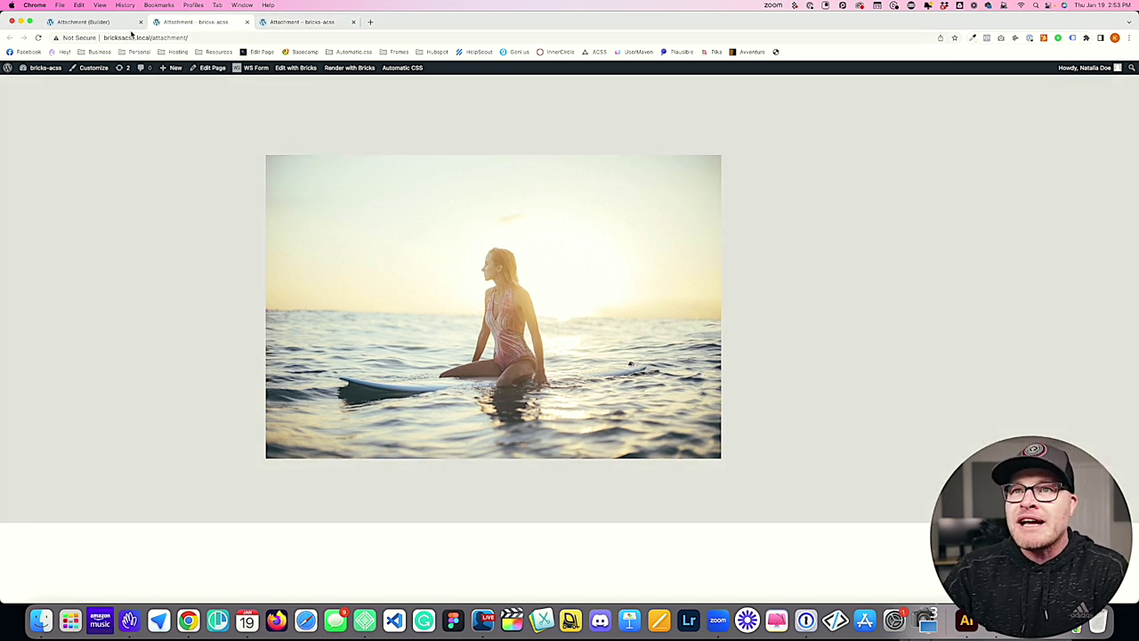
key("super+alt+Left")
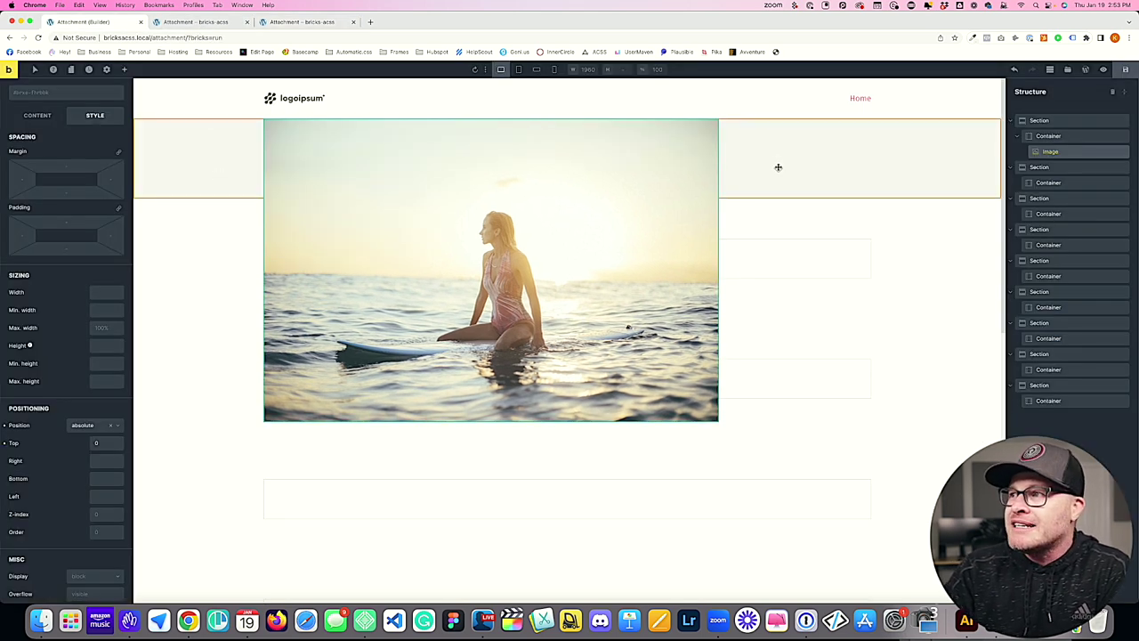
Set the position of the container holding the surfer image to relative
left_click(735, 157)
left_click(1049, 135)
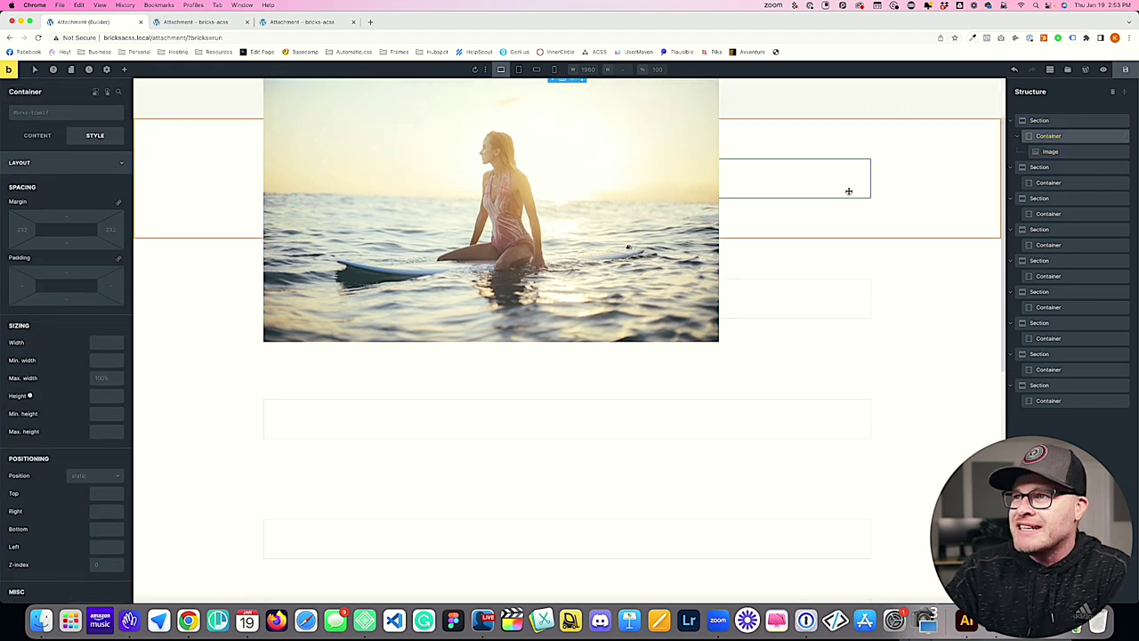
scroll(847, 188, "up", 1)
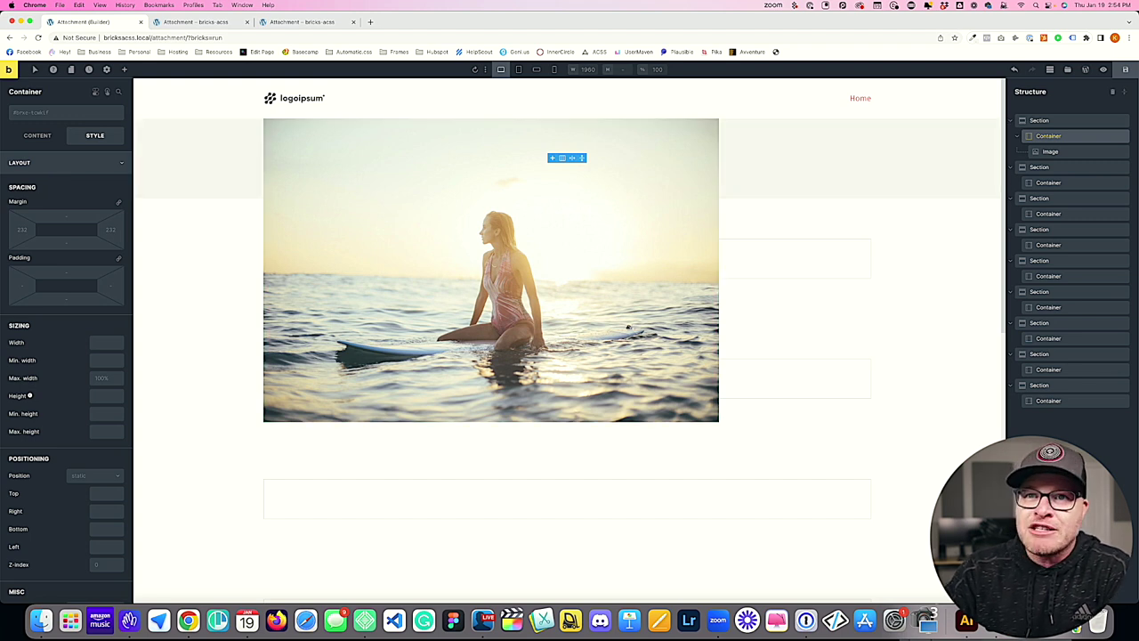
left_click(48, 138)
left_click(94, 135)
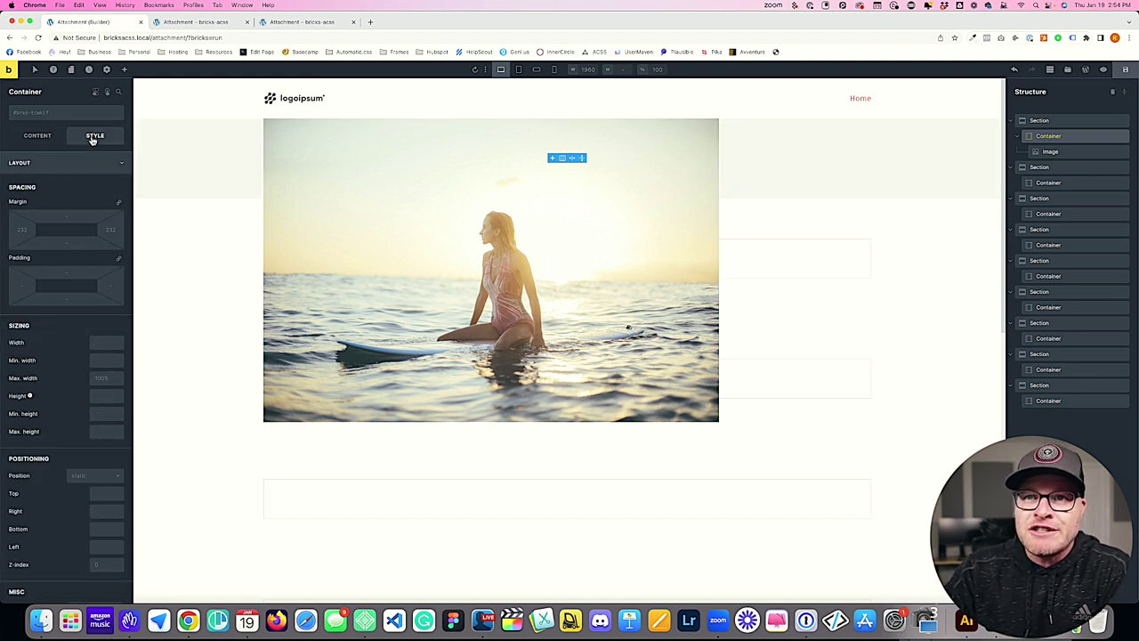
scroll(890, 207, "down", 2)
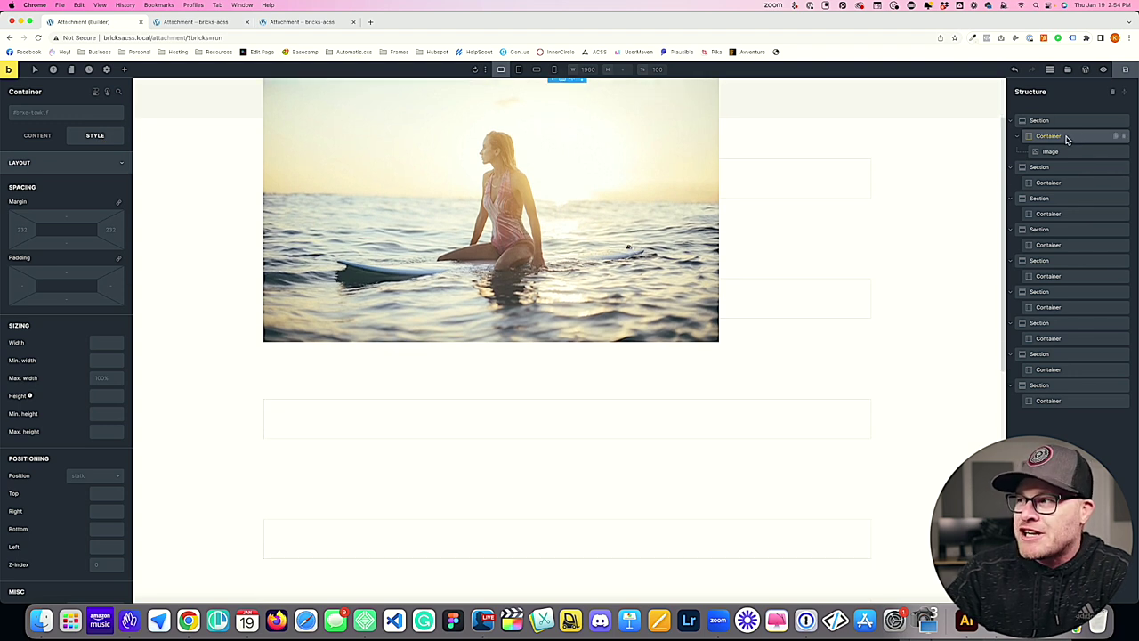
scroll(909, 208, "up", 1)
scroll(908, 208, "up", 1)
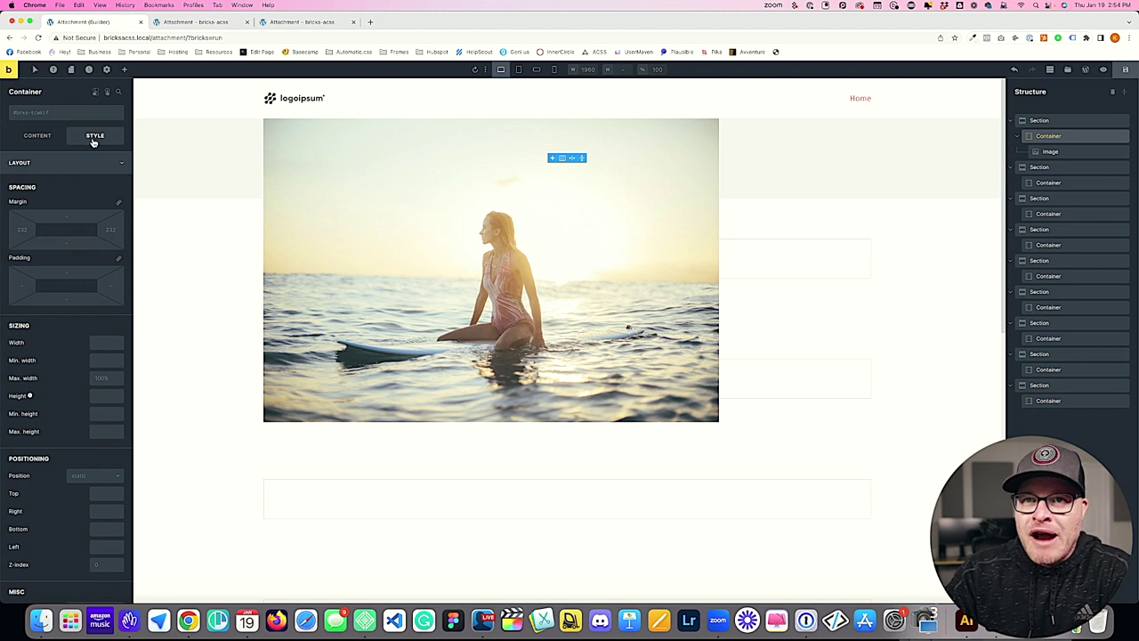
scroll(94, 267, "down", 3)
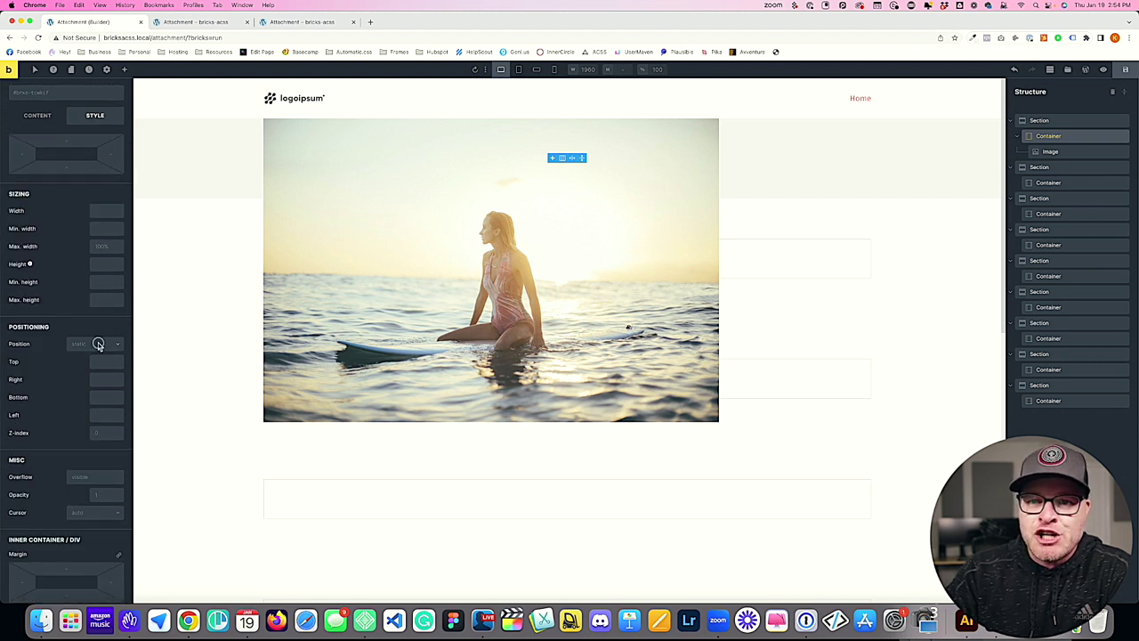
left_click(96, 343)
left_click(98, 371)
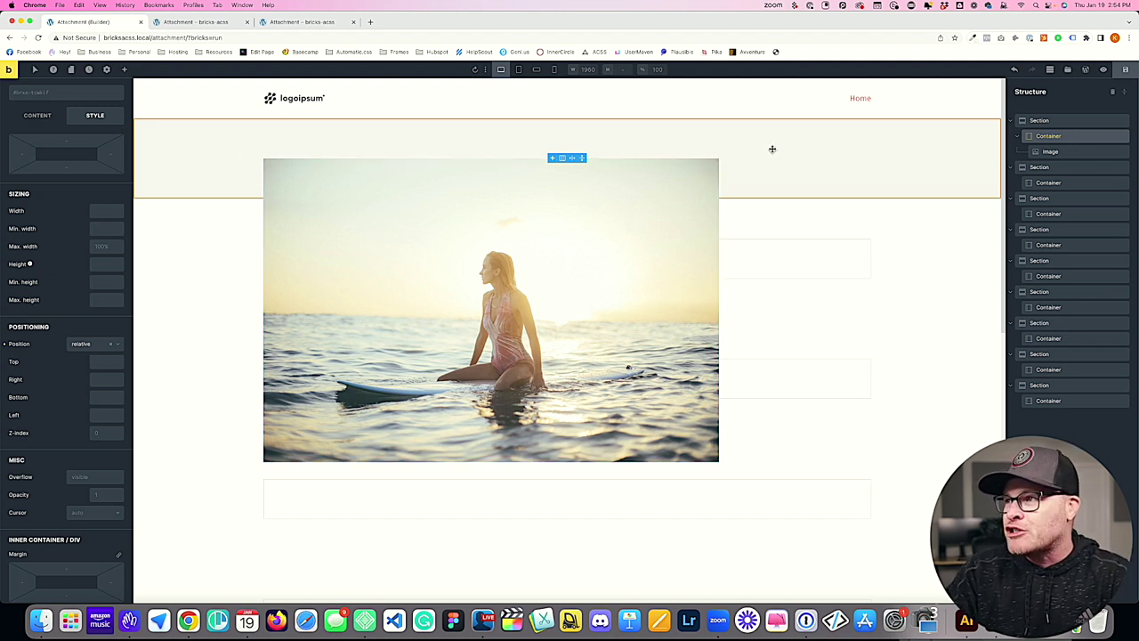
Add the pad--xl class to the container that holds the surfer image
left_click(1063, 151)
left_click(1063, 140)
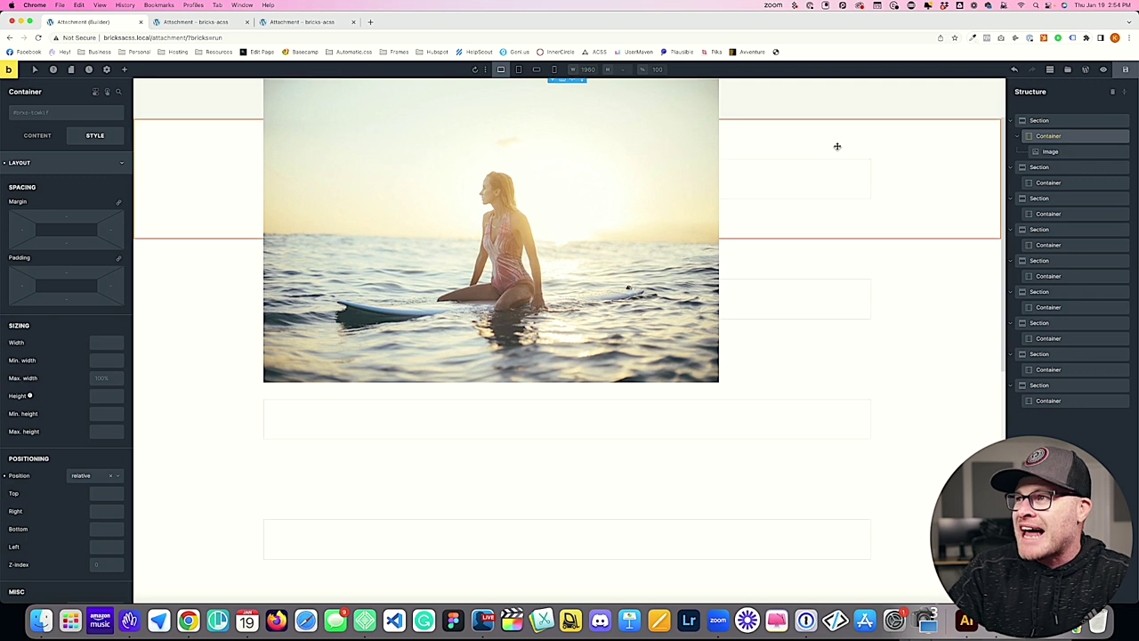
left_click(38, 112)
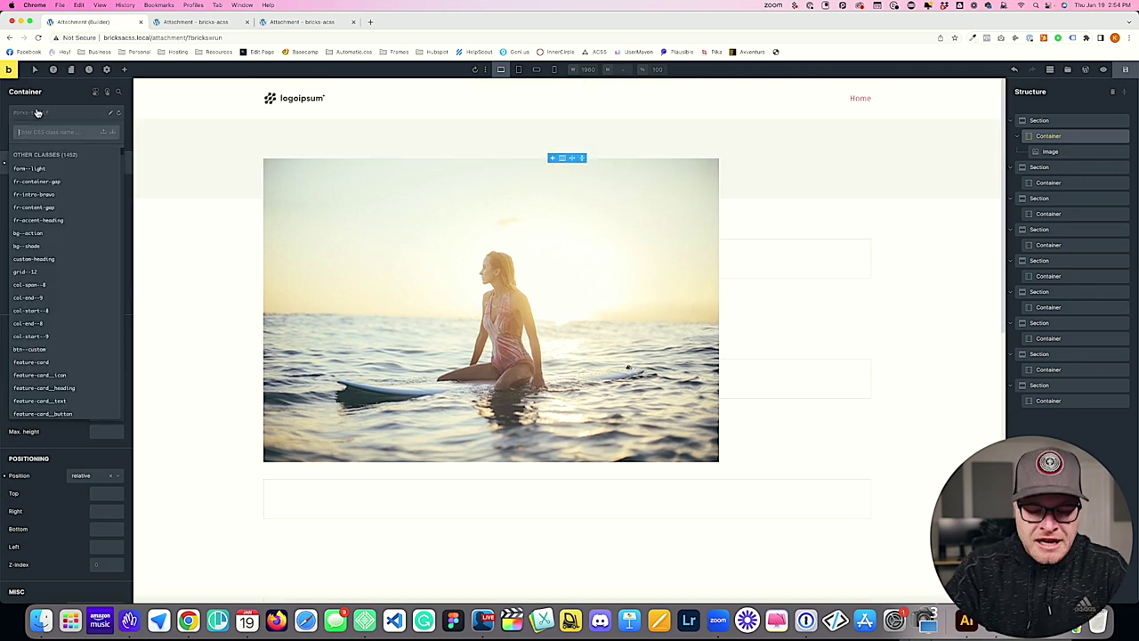
type("pad--xl")
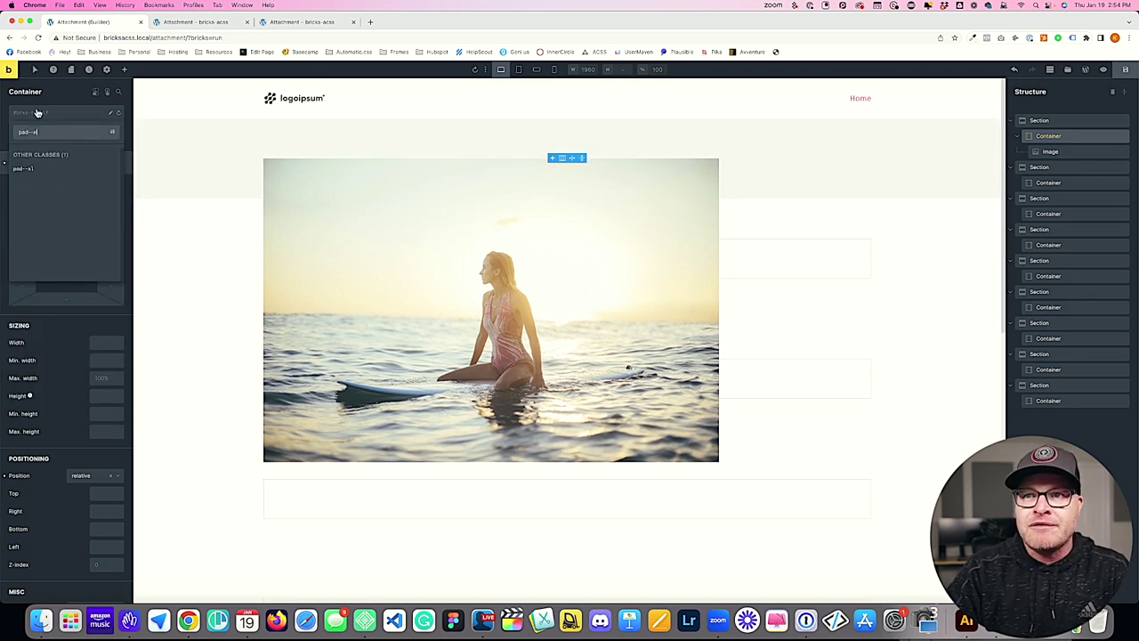
key("Return")
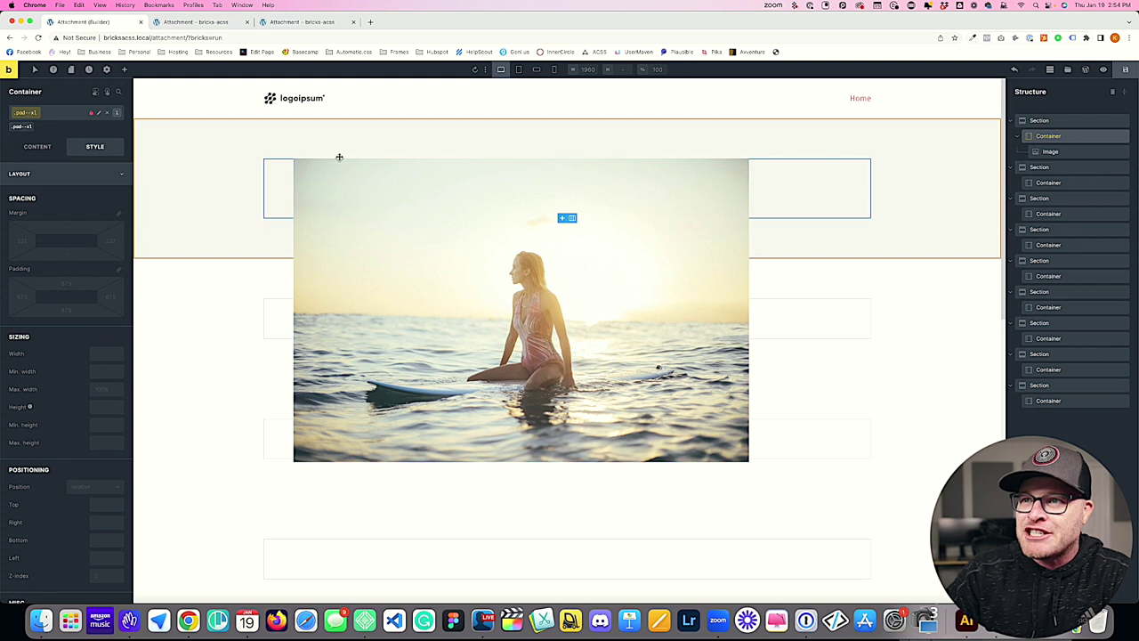
Review the surfer image's top offset and clear the relative position from its parent container
left_click(373, 212)
left_click(107, 494)
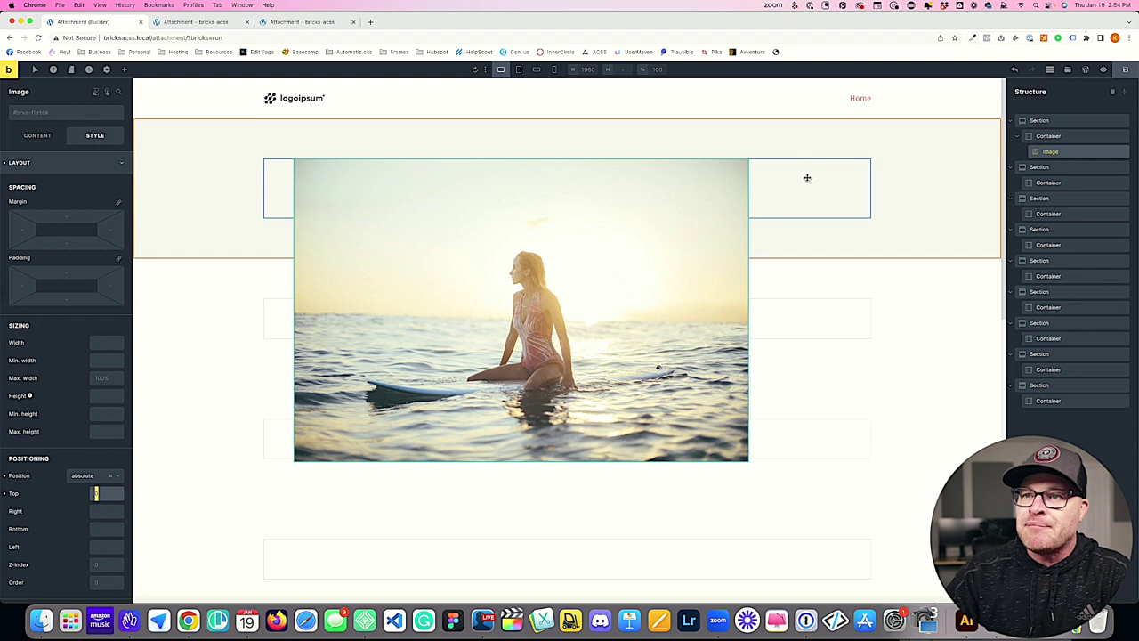
left_click(1050, 135)
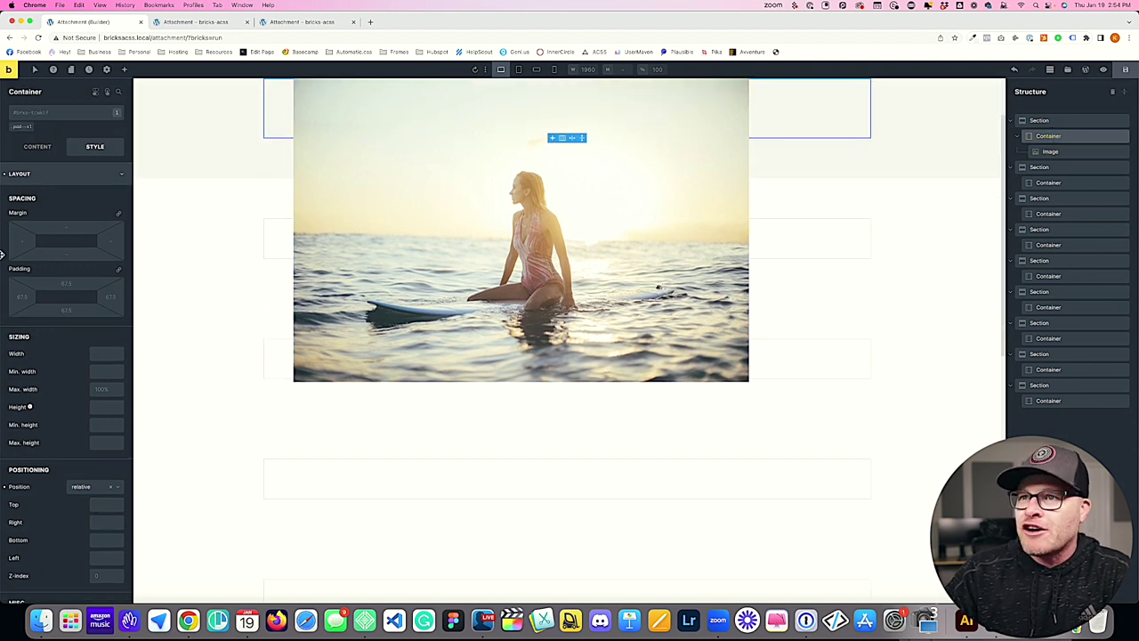
left_click(61, 174)
left_click(60, 174)
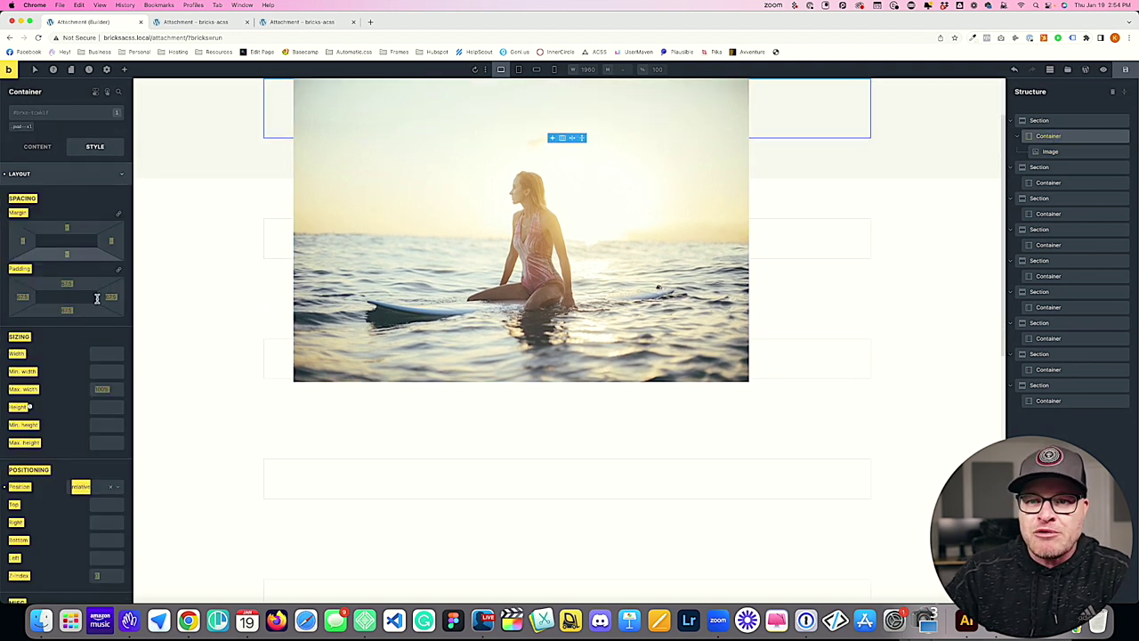
left_click(89, 175)
left_click(89, 175)
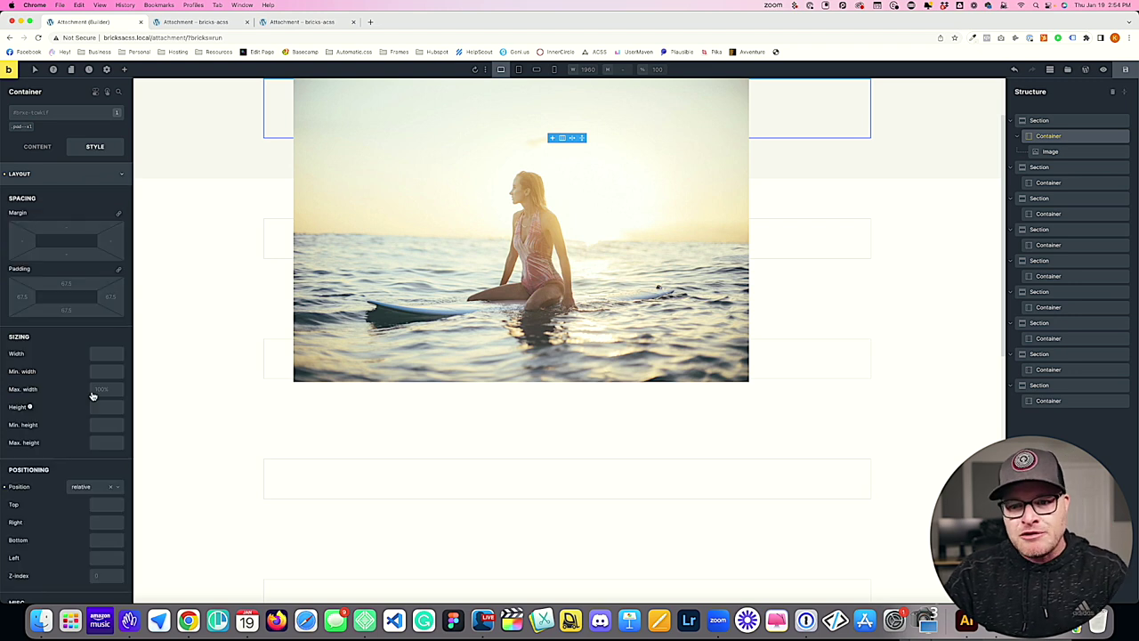
scroll(93, 397, "down", 2)
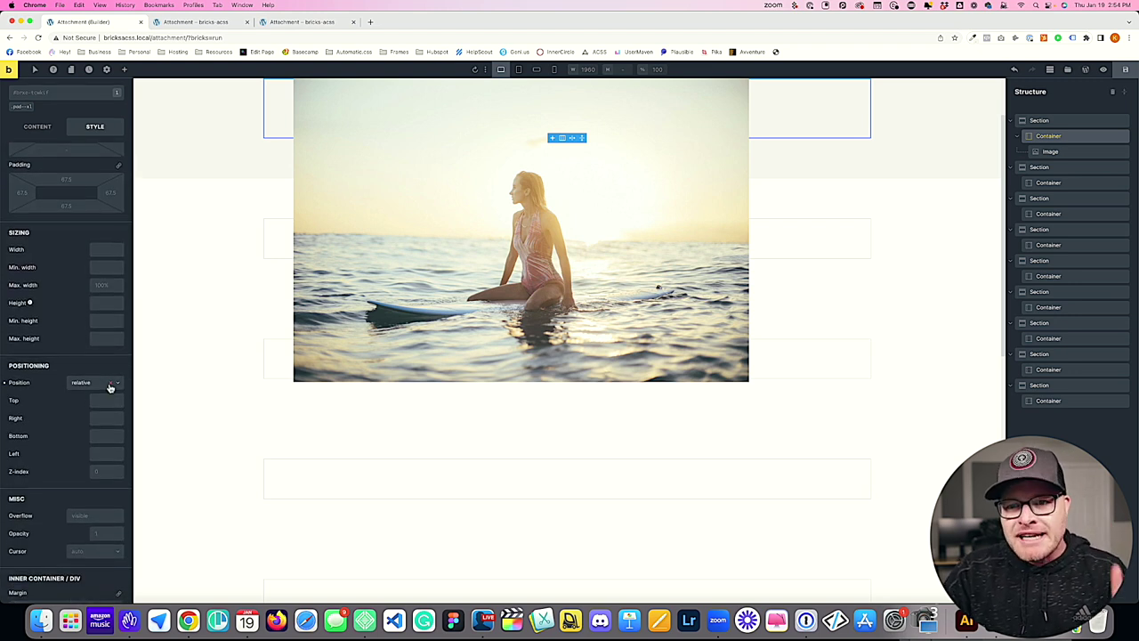
scroll(166, 368, "up", 3)
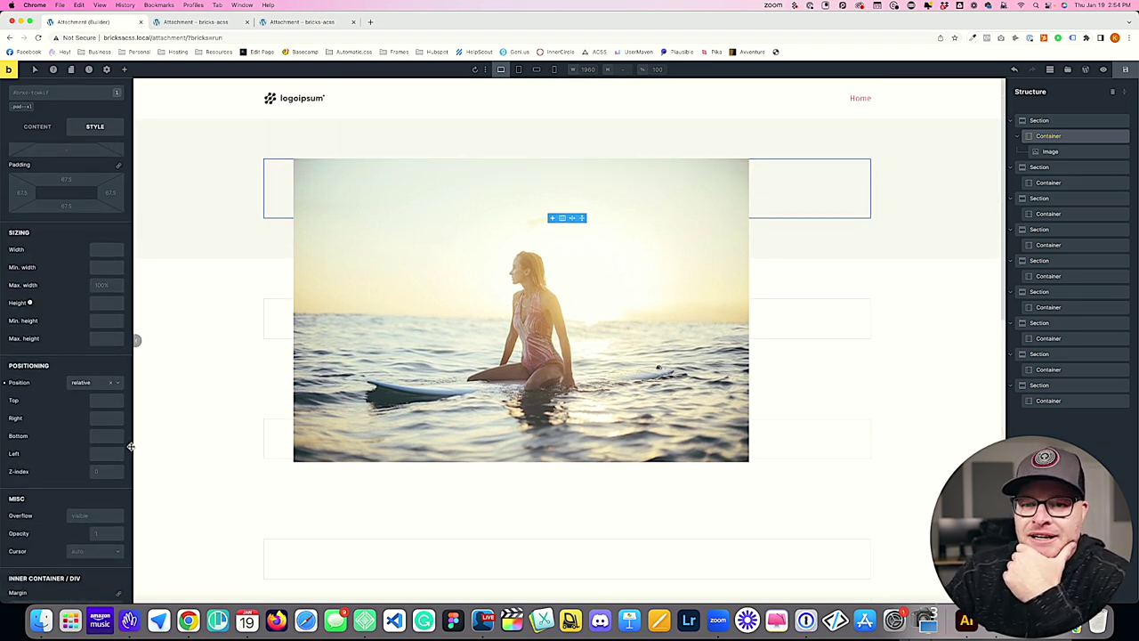
left_click(112, 383)
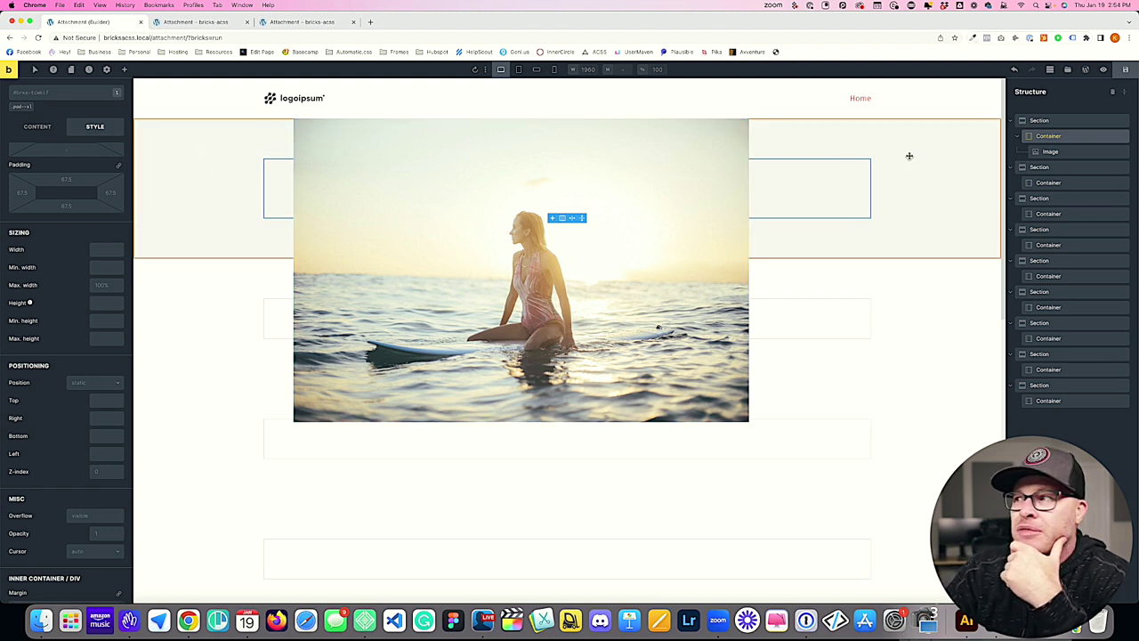
Move the surfer image into the second section's container and set that container's position to relative
left_click_drag(1062, 148, 1066, 192)
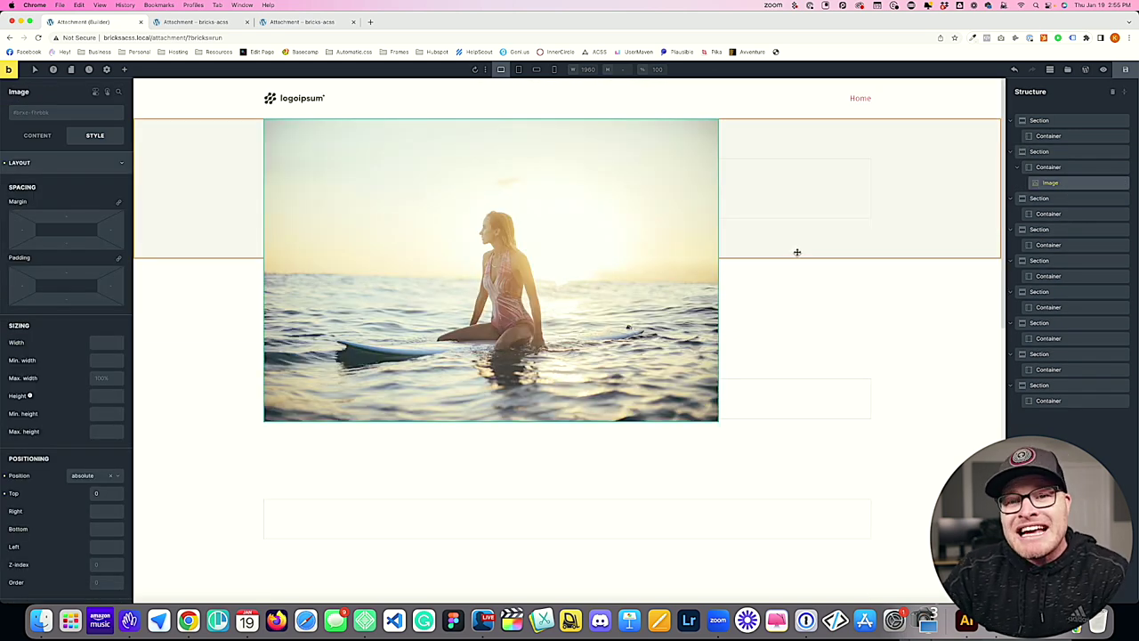
left_click(1056, 168)
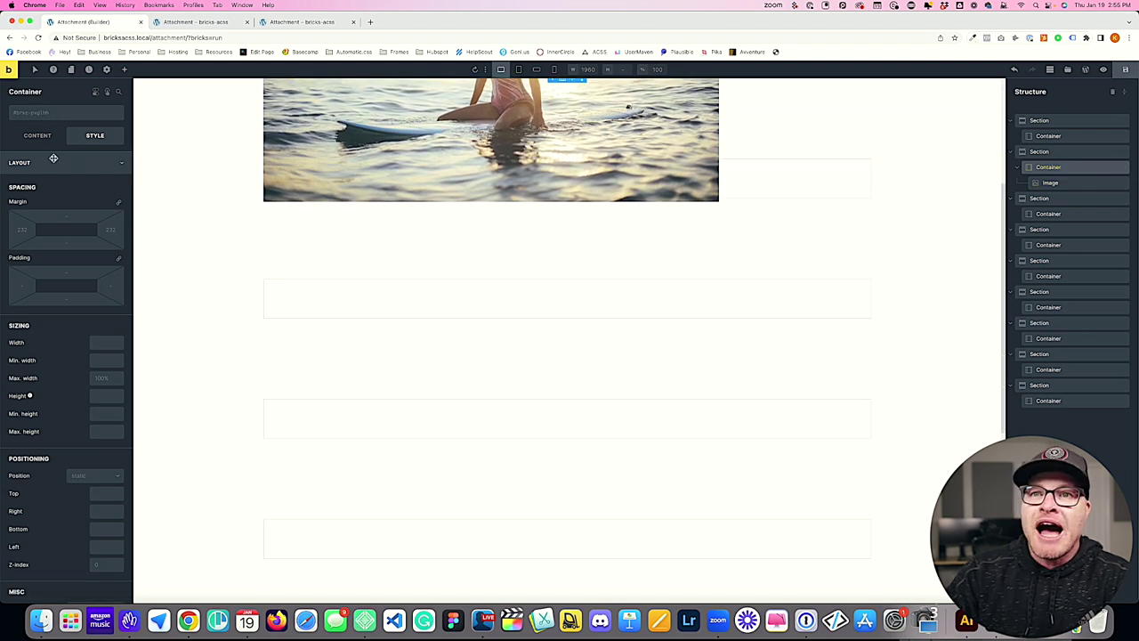
scroll(84, 338, "down", 4)
left_click(85, 381)
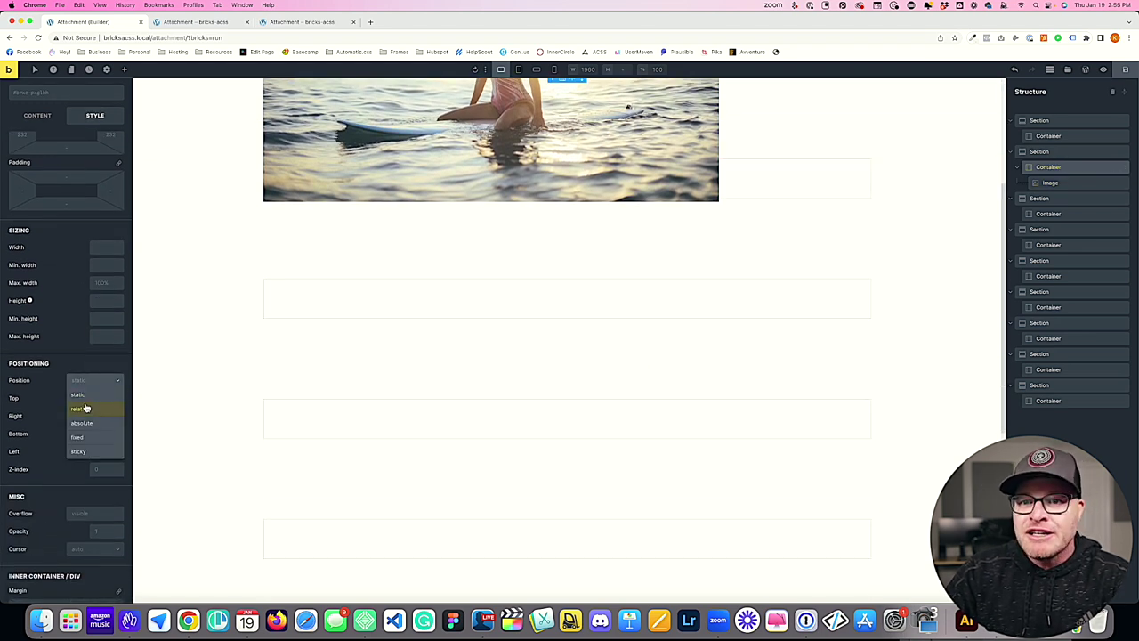
left_click(85, 408)
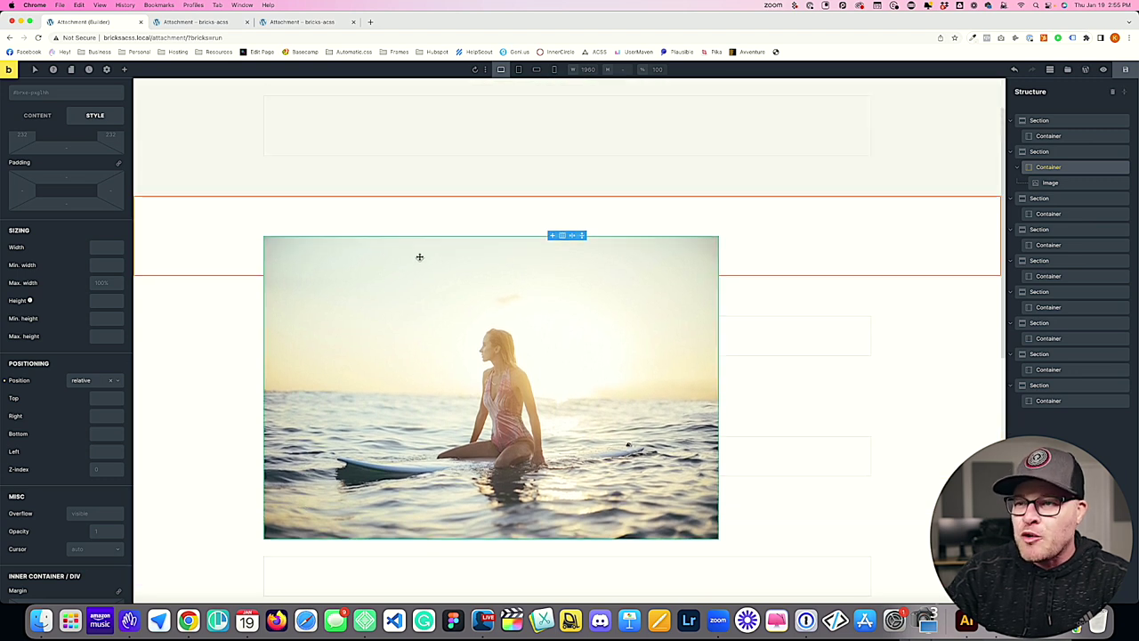
scroll(427, 330, "up", 2)
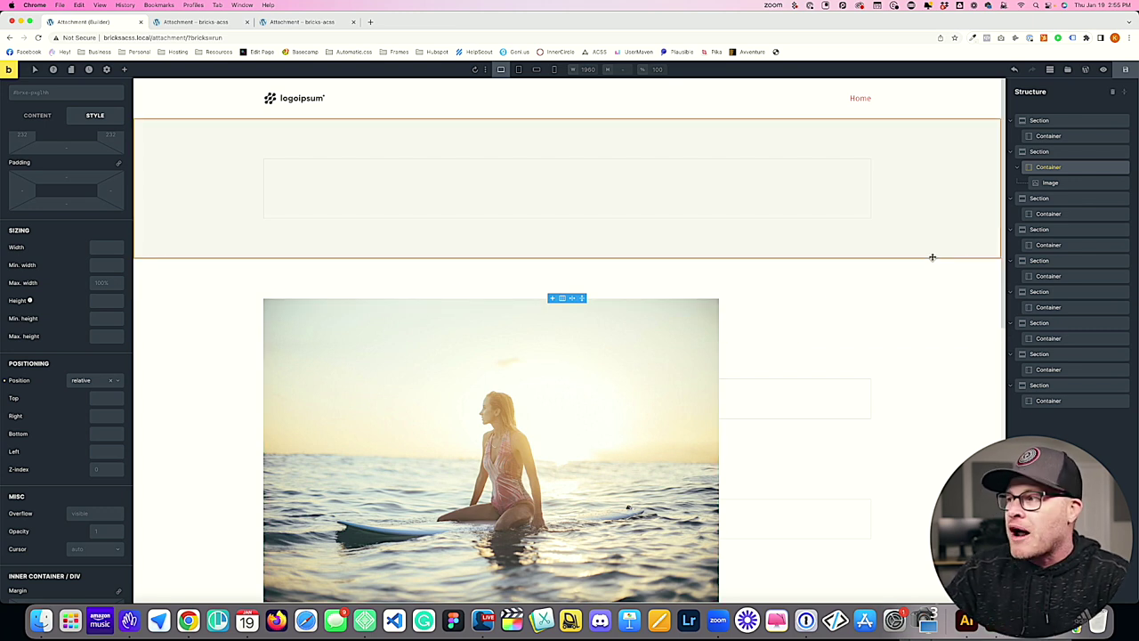
Set the second section's container back to static and set the second section's own position to relative
left_click(95, 381)
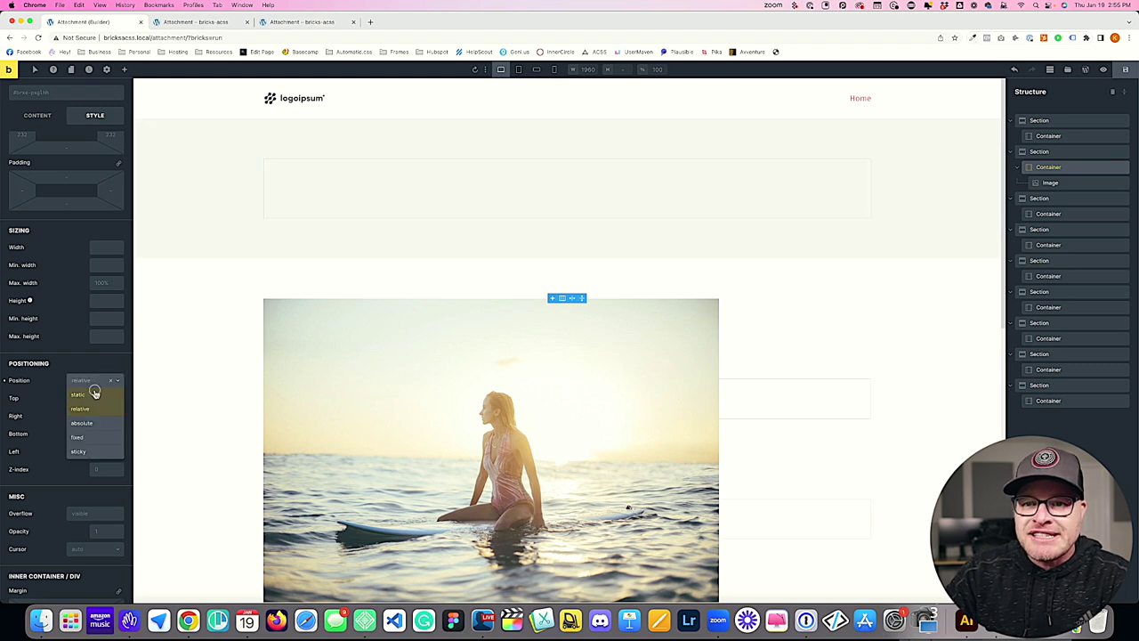
left_click(78, 395)
left_click(1047, 152)
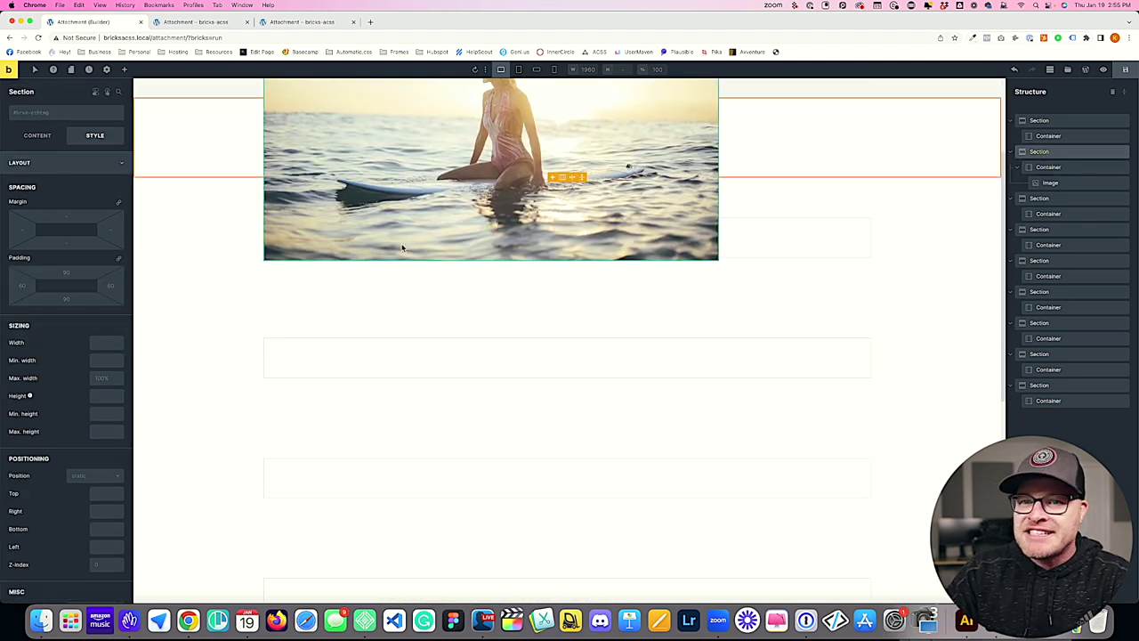
left_click(98, 478)
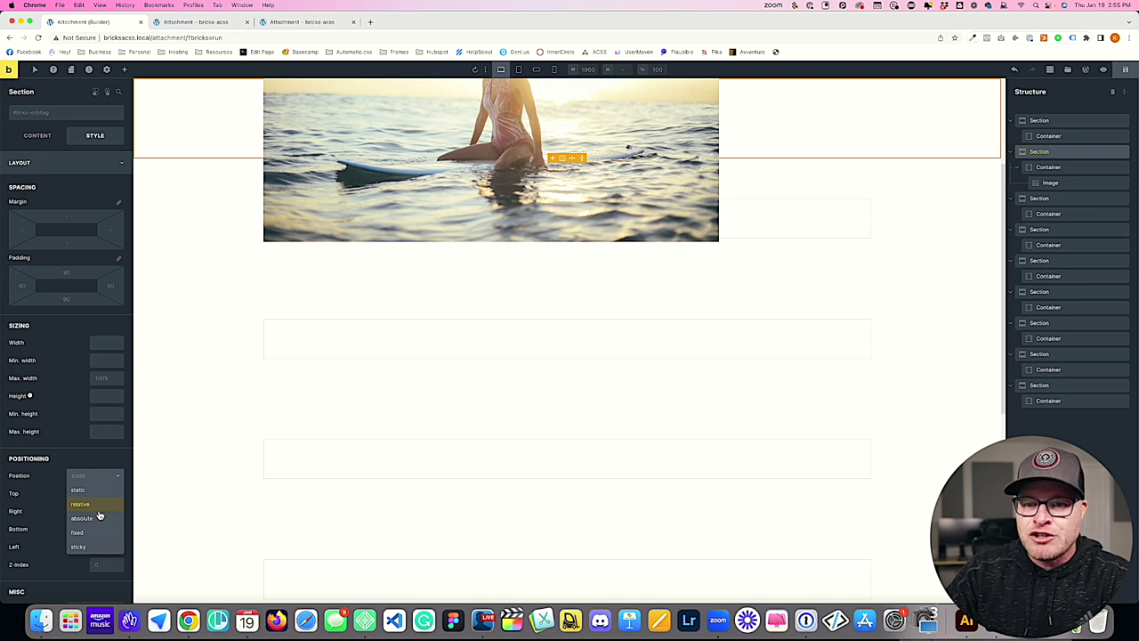
left_click(92, 504)
scroll(306, 427, "up", 3)
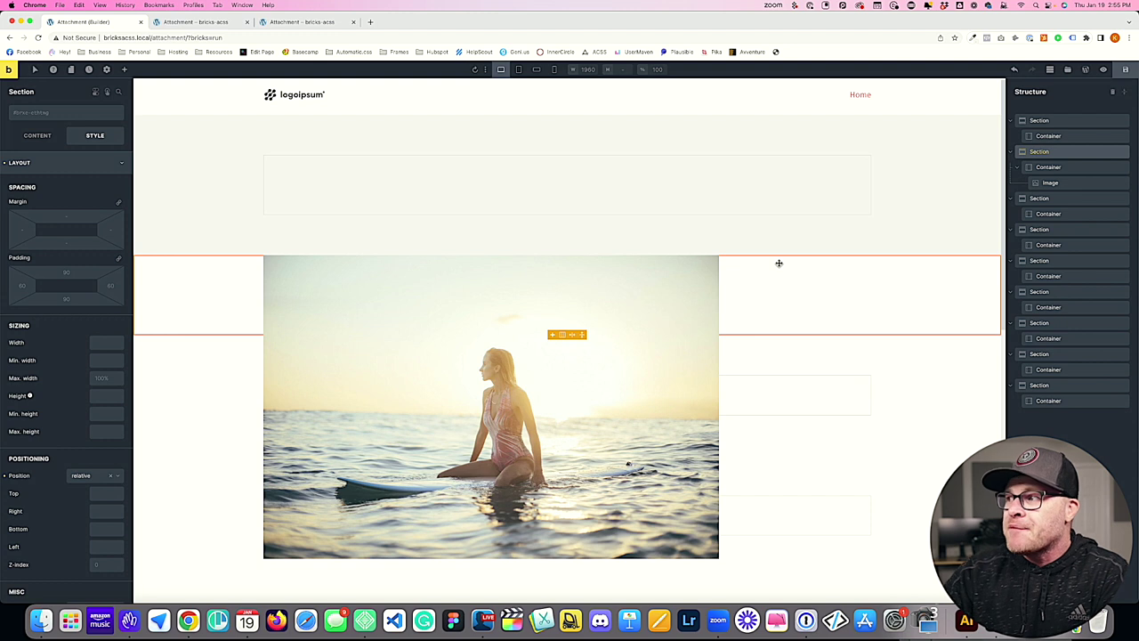
Re-enter 0 as the top offset of the surfer image in the second section
left_click(534, 374)
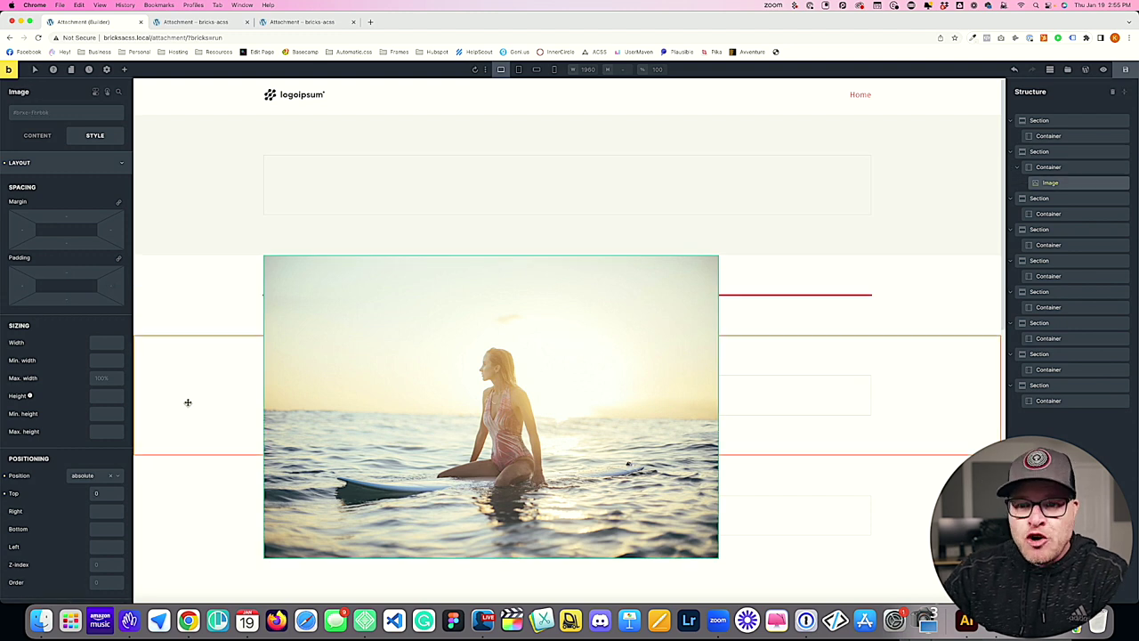
left_click(98, 494)
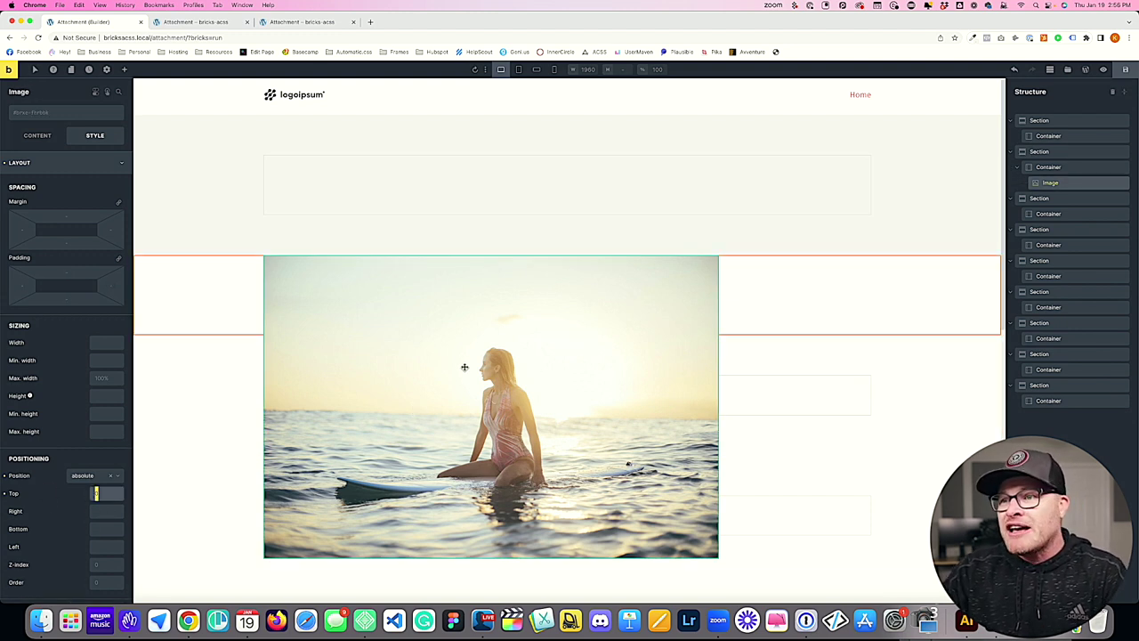
type("0")
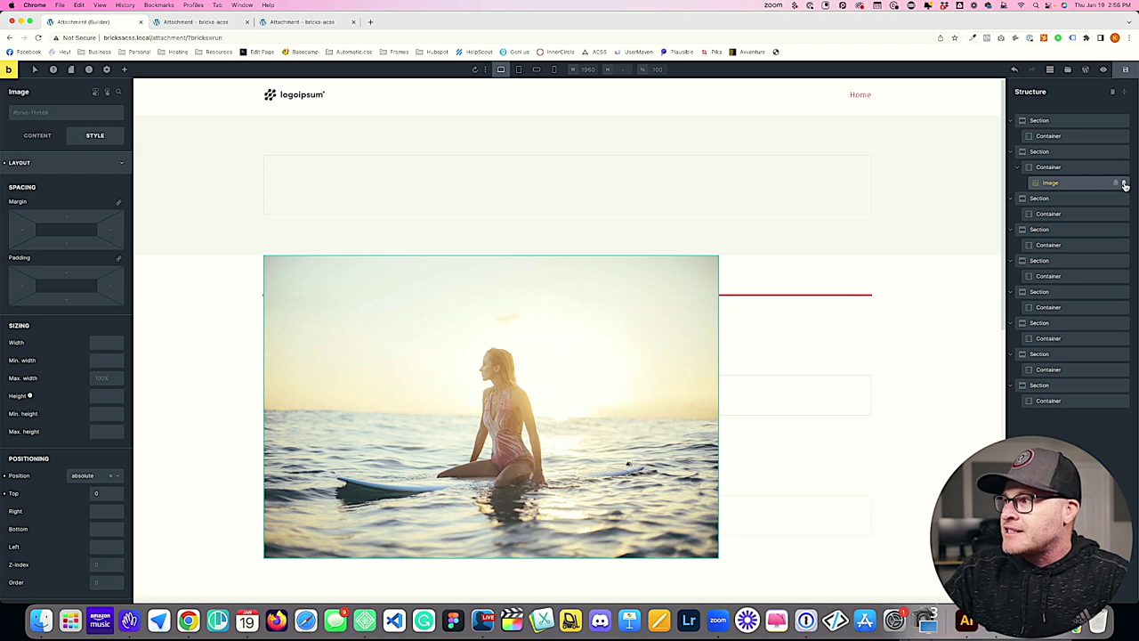
Delete the surfer image from the second section and select its container
left_click(1124, 183)
left_click(348, 315)
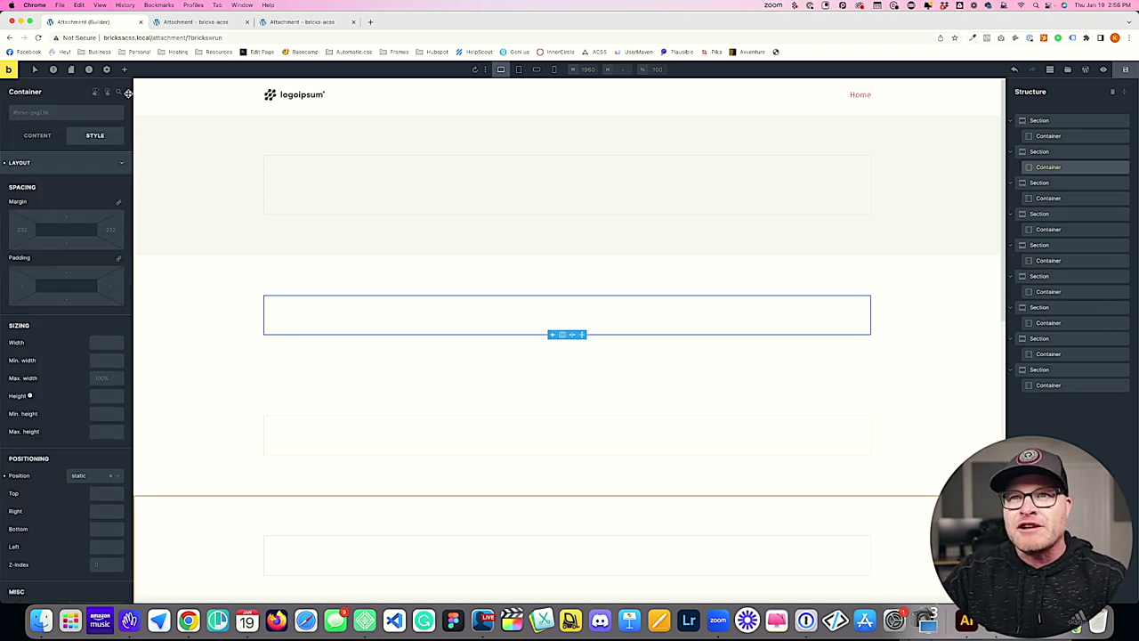
left_click(125, 69)
left_click(107, 89)
type("blo")
key("Return")
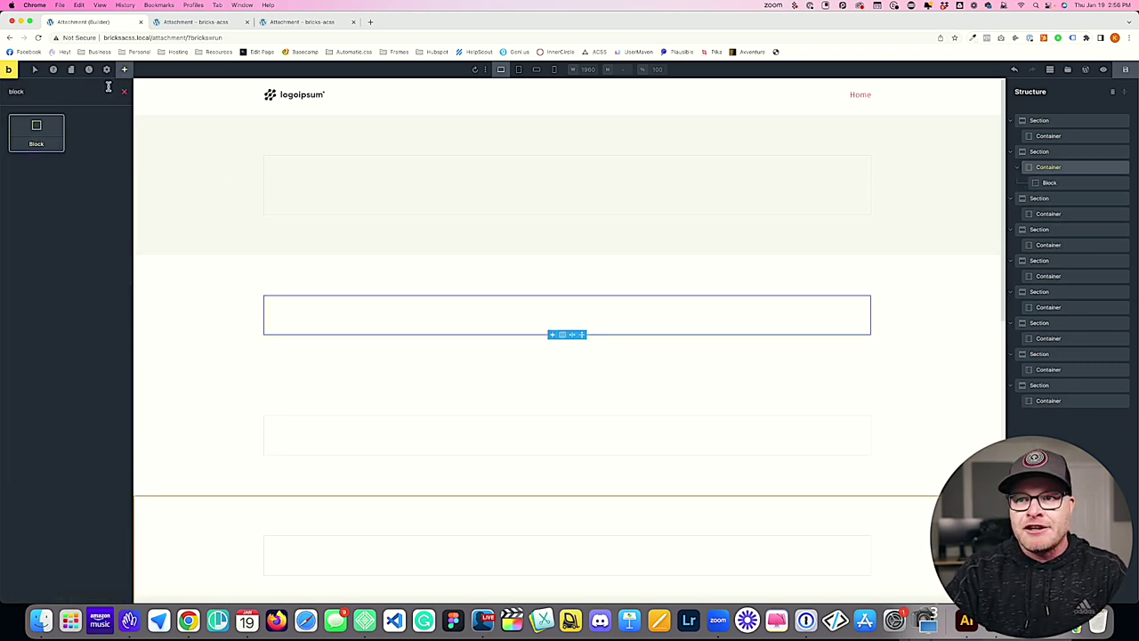
left_click(1053, 185)
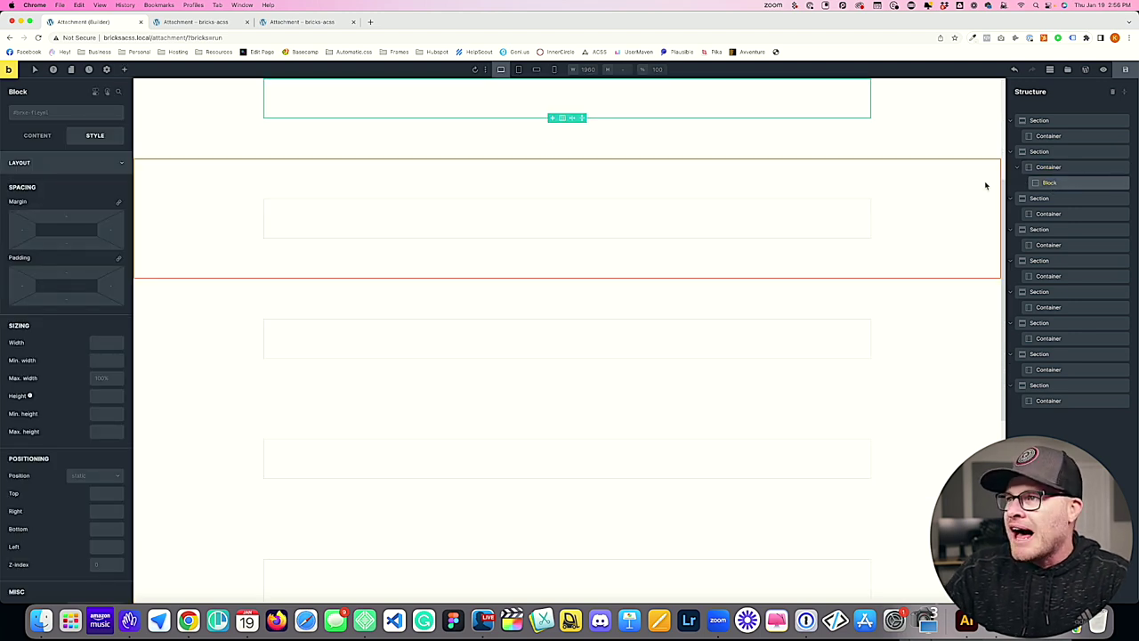
left_click(1123, 183)
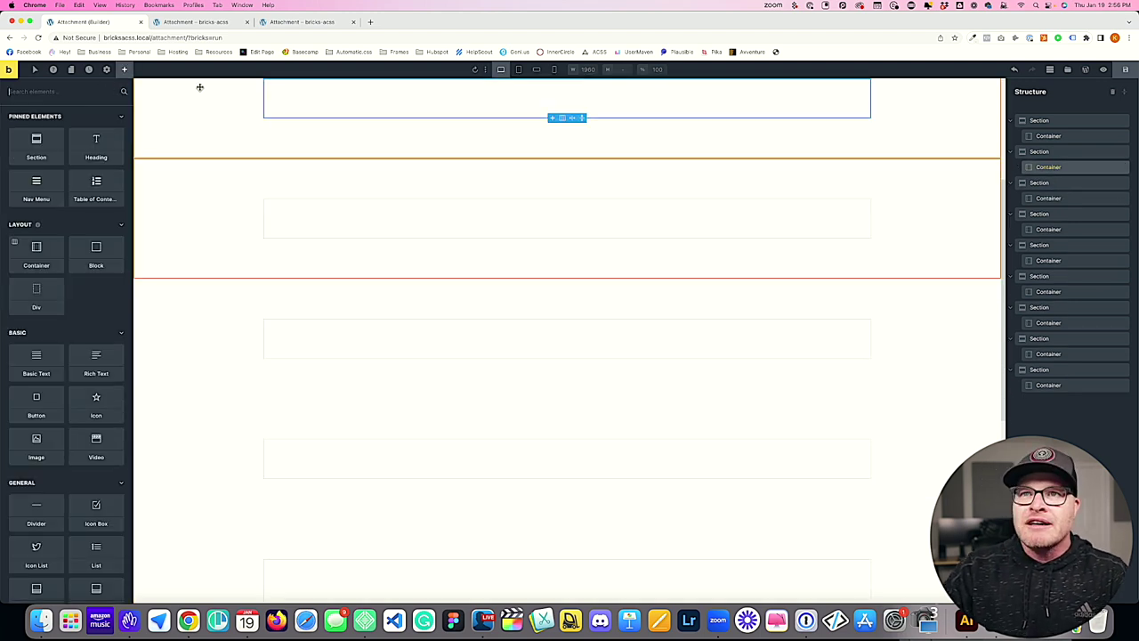
Add a div inside the second section's container and give it the class pad--m
left_click(69, 89)
type("div")
left_click_drag(18, 129, 284, 267)
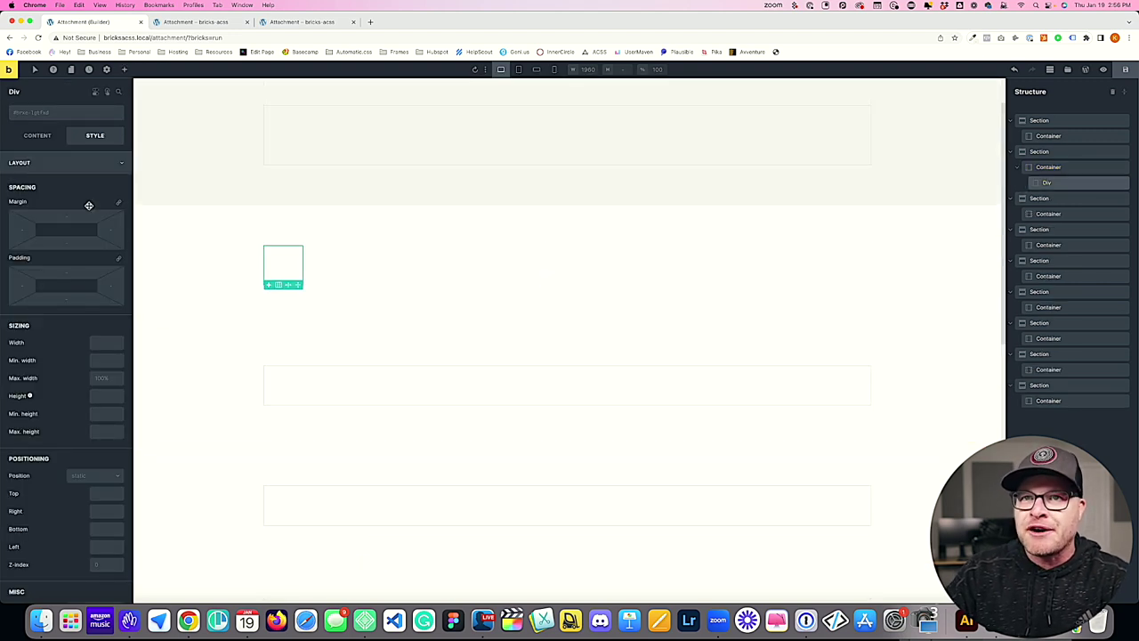
left_click(59, 116)
type("pad--m")
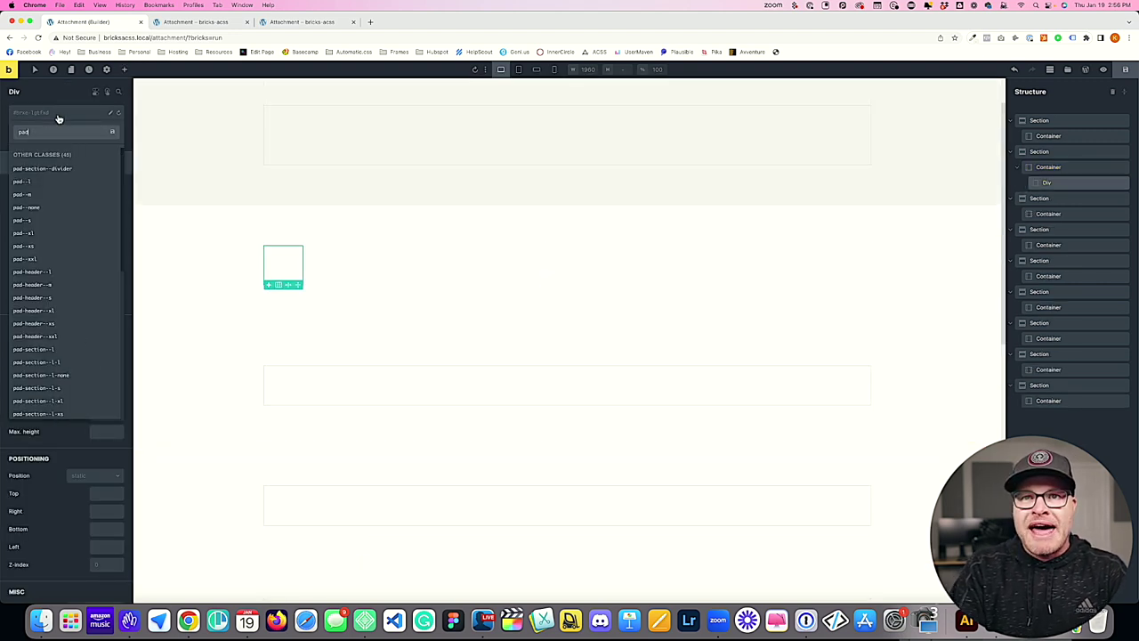
key("Return")
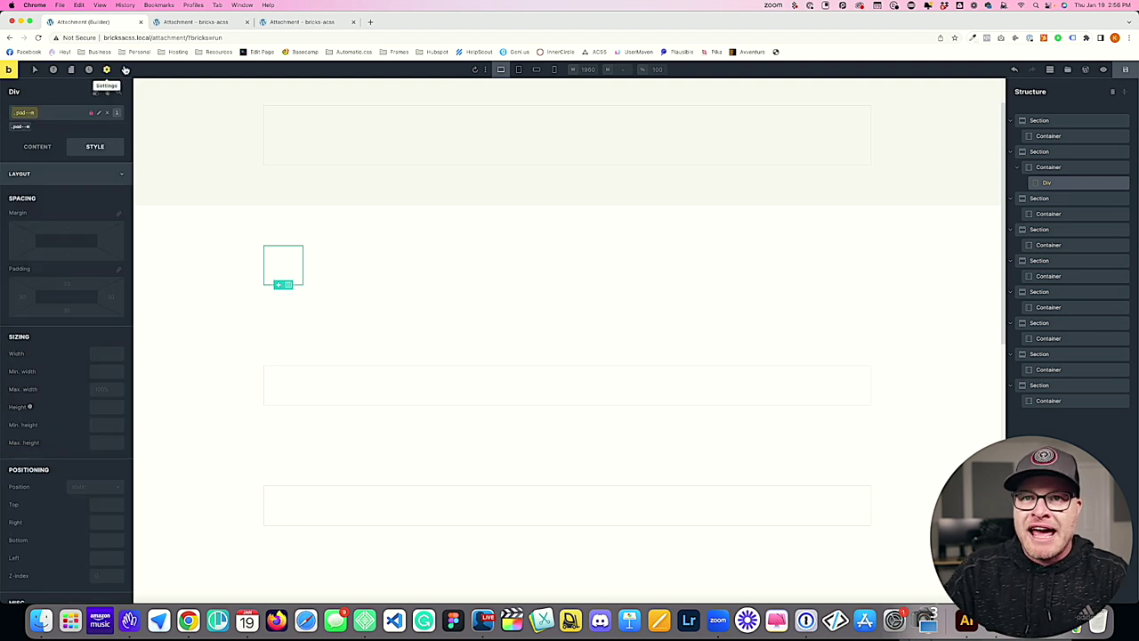
Add a Basic Text element inside the new div and replace its placeholder with "I'm absolute."
left_click(125, 69)
type("text")
left_click(37, 132)
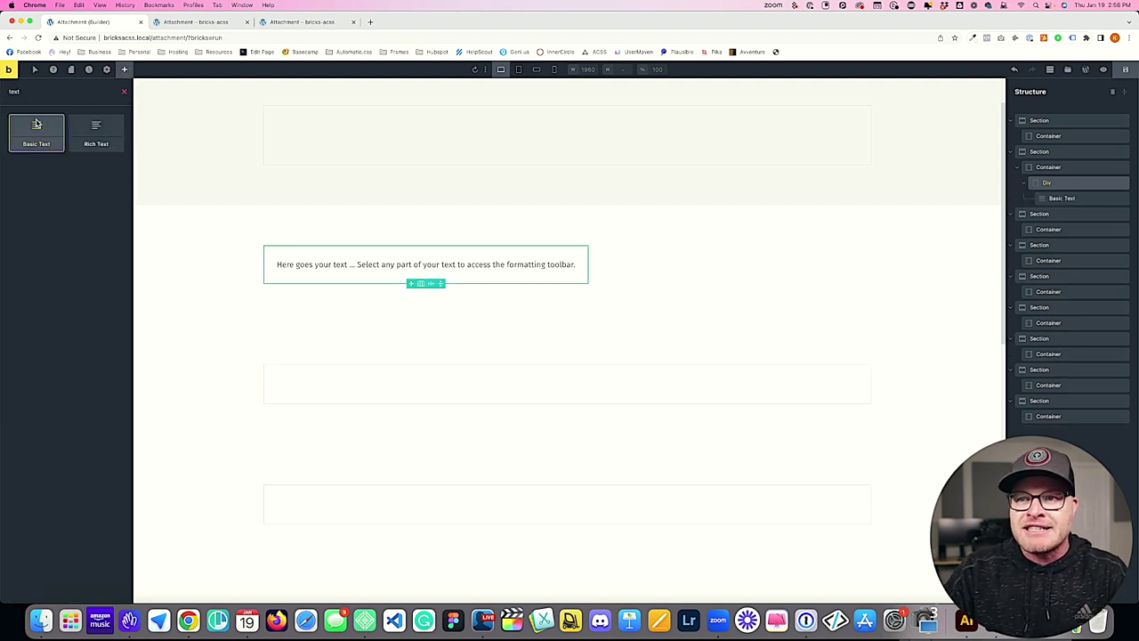
triple_click(328, 259)
key("BackSpace")
type("I'm absolute.")
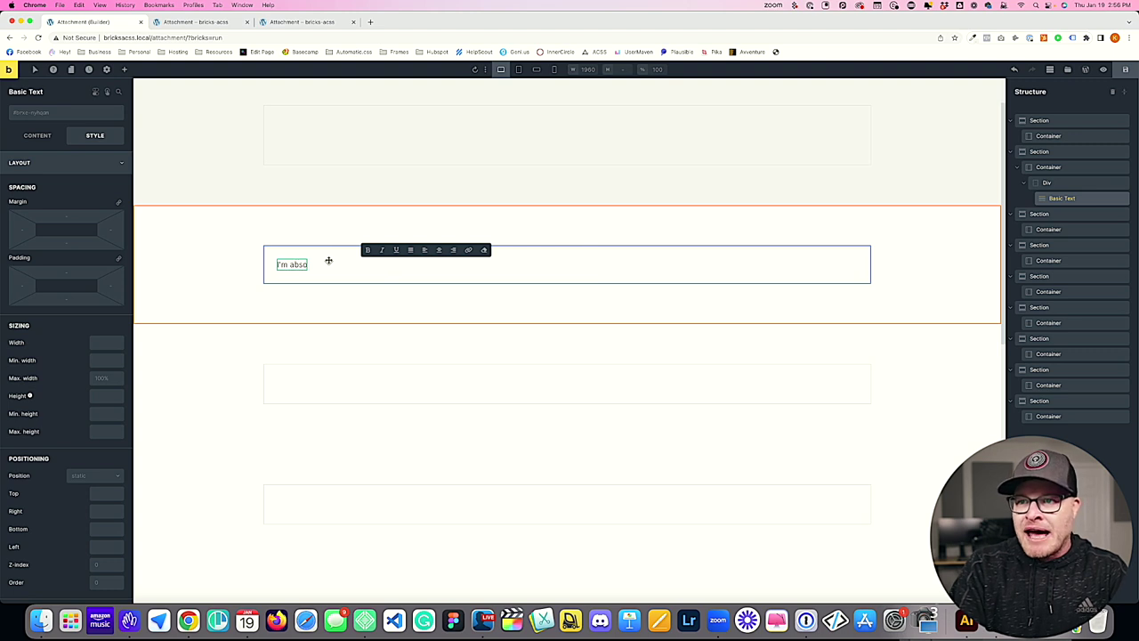
Give the div around the "I'm absolute." text the classes bg--base and text--white
left_click(285, 249)
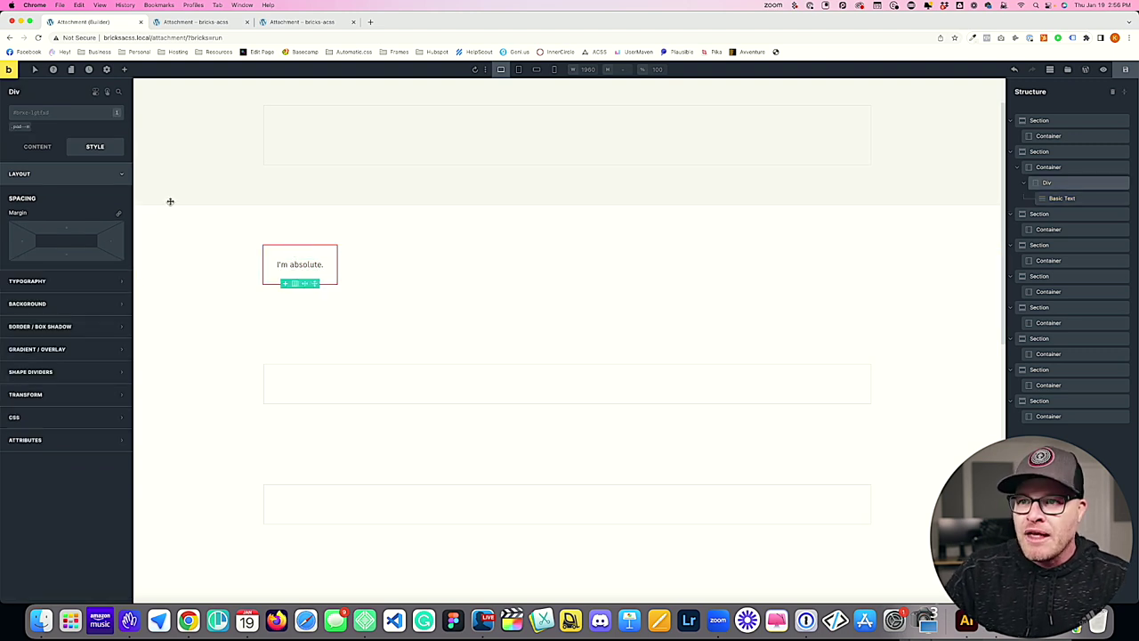
left_click(66, 111)
type("bg--base")
key("Return")
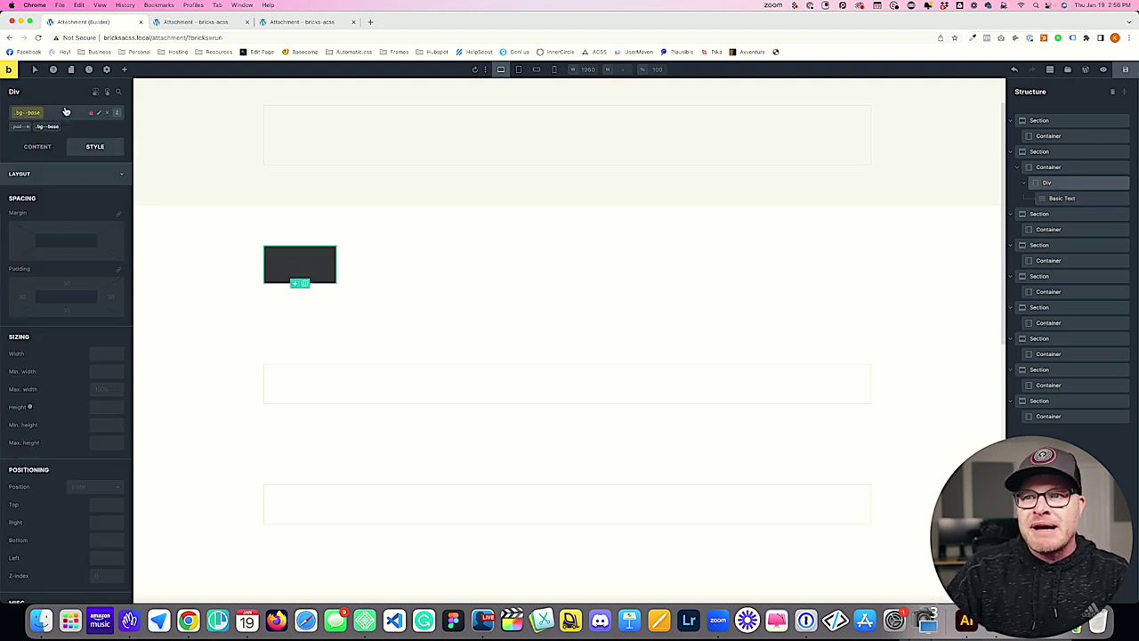
left_click(65, 114)
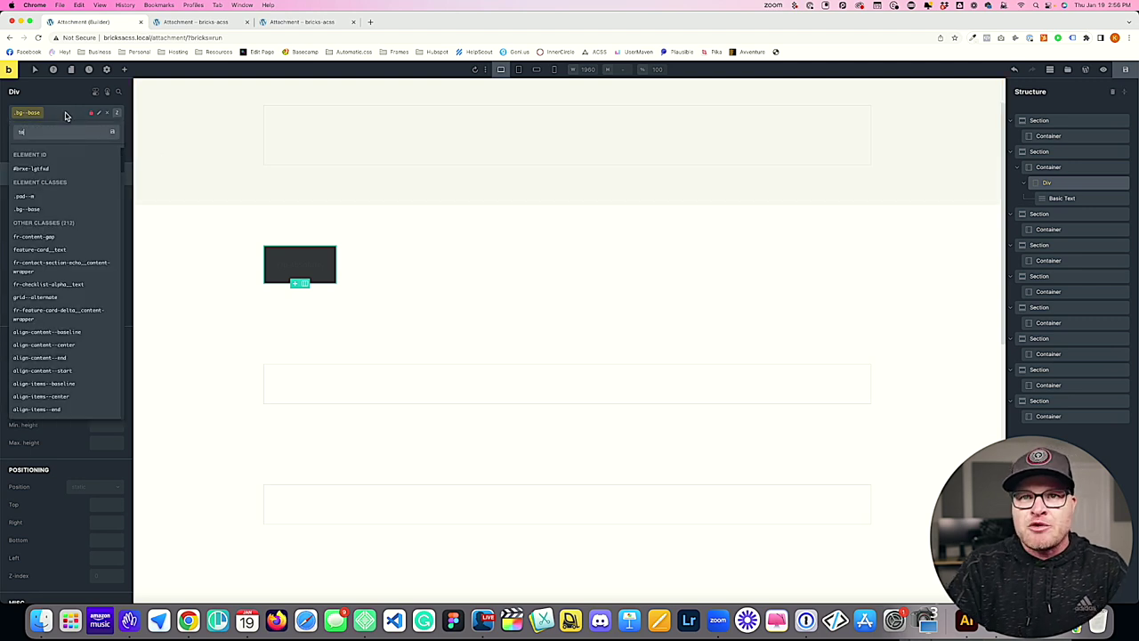
type("text--white")
key("Return")
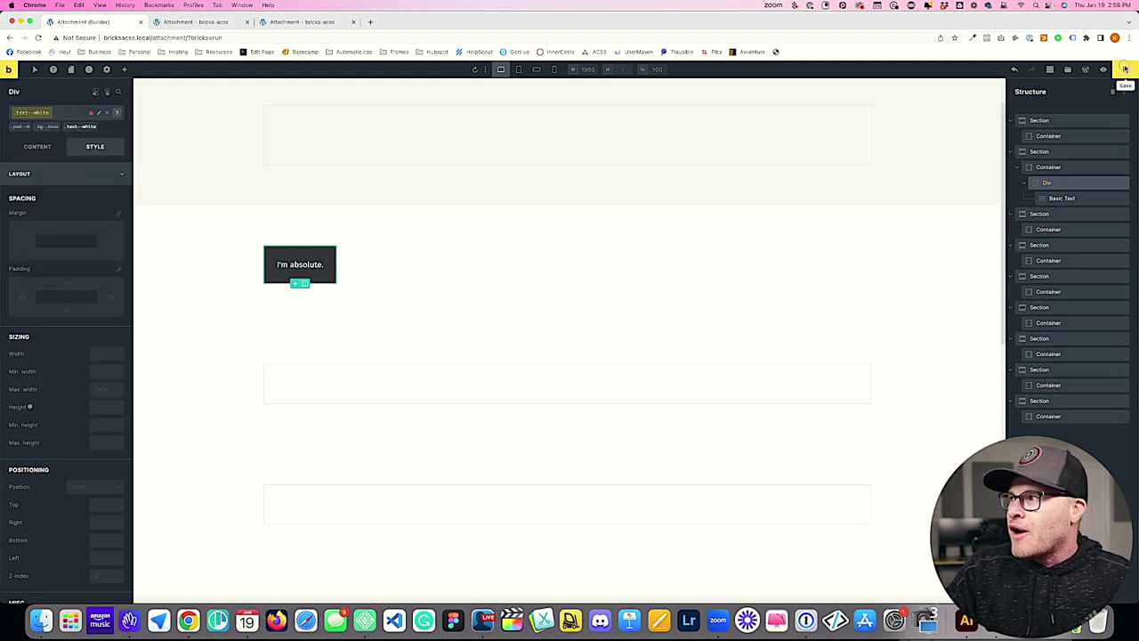
Check the positioning of the second section's container and set the section's own position to static
left_click(412, 272)
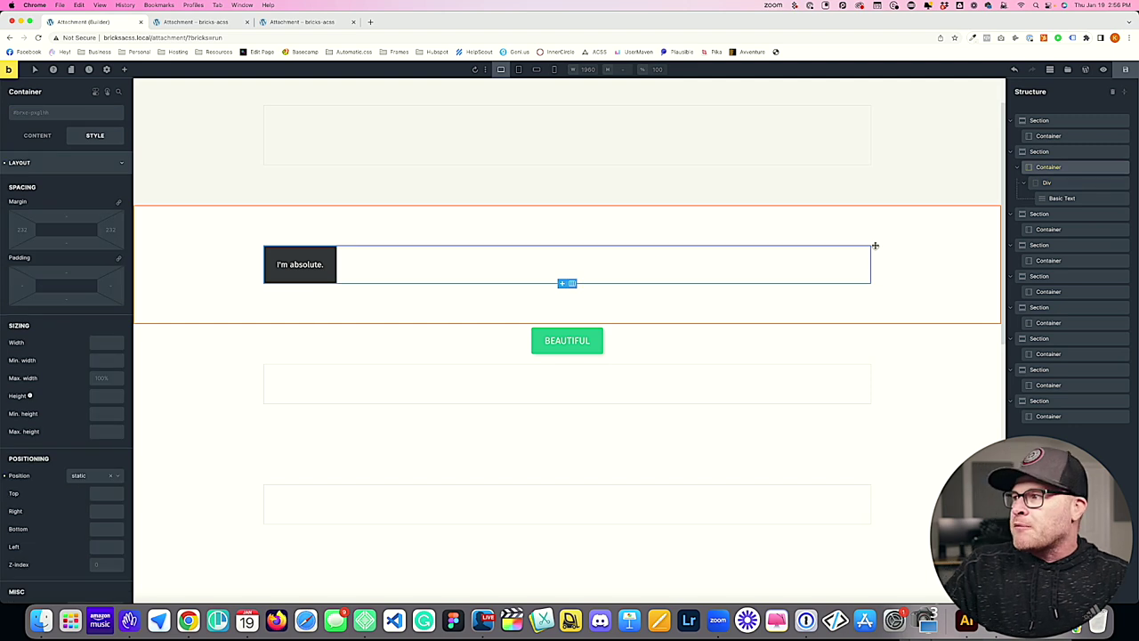
left_click(40, 134)
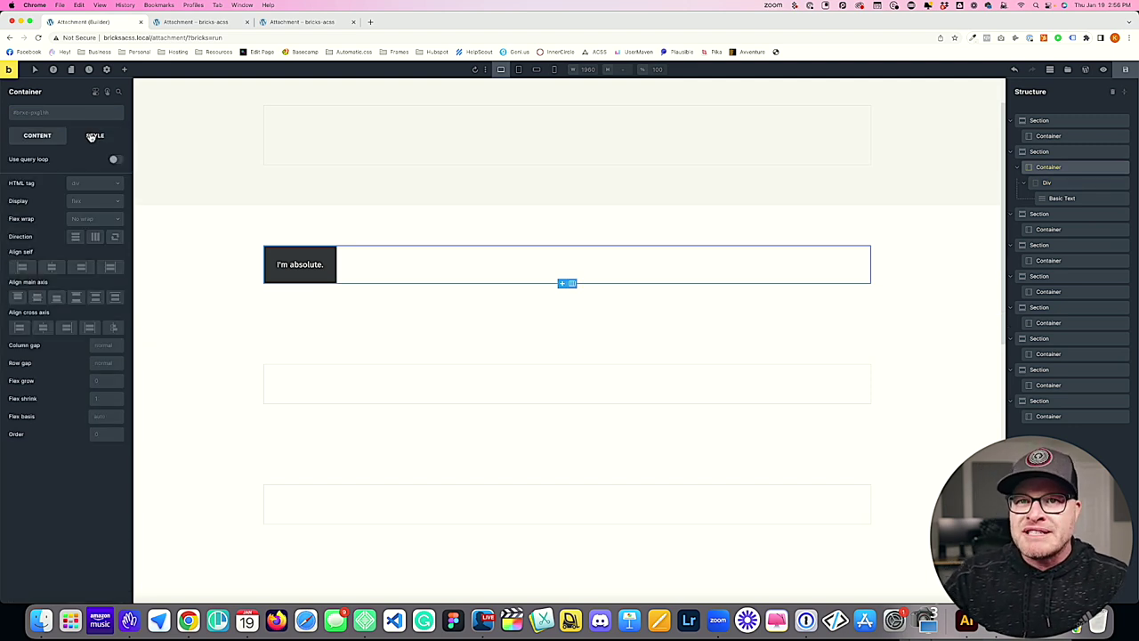
left_click(95, 136)
left_click(45, 163)
left_click(53, 163)
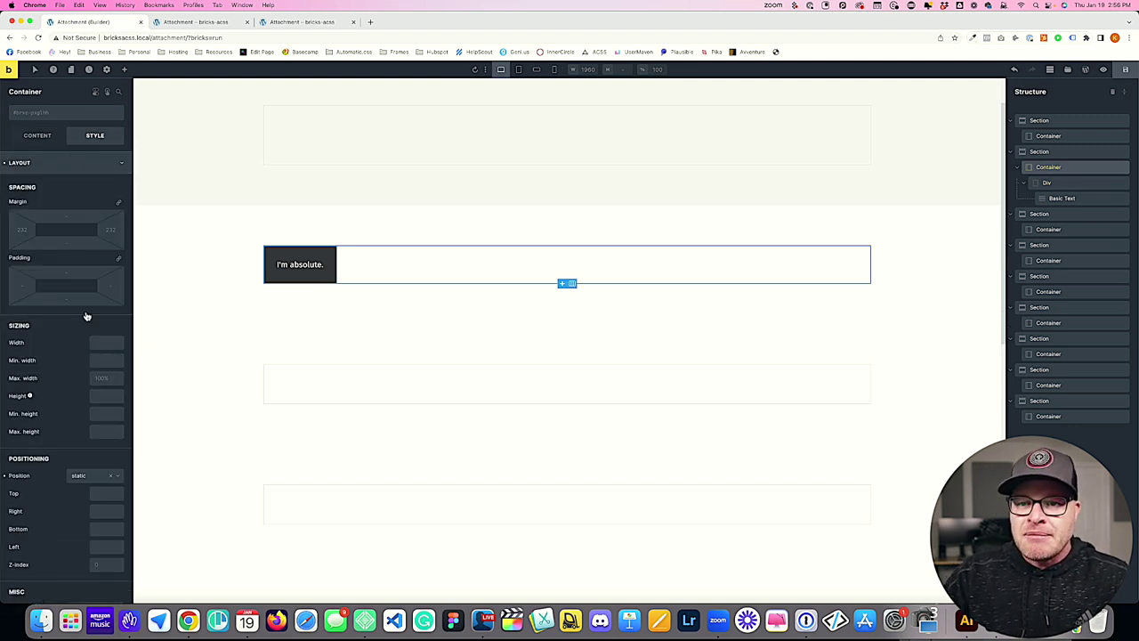
scroll(86, 347, "down", 2)
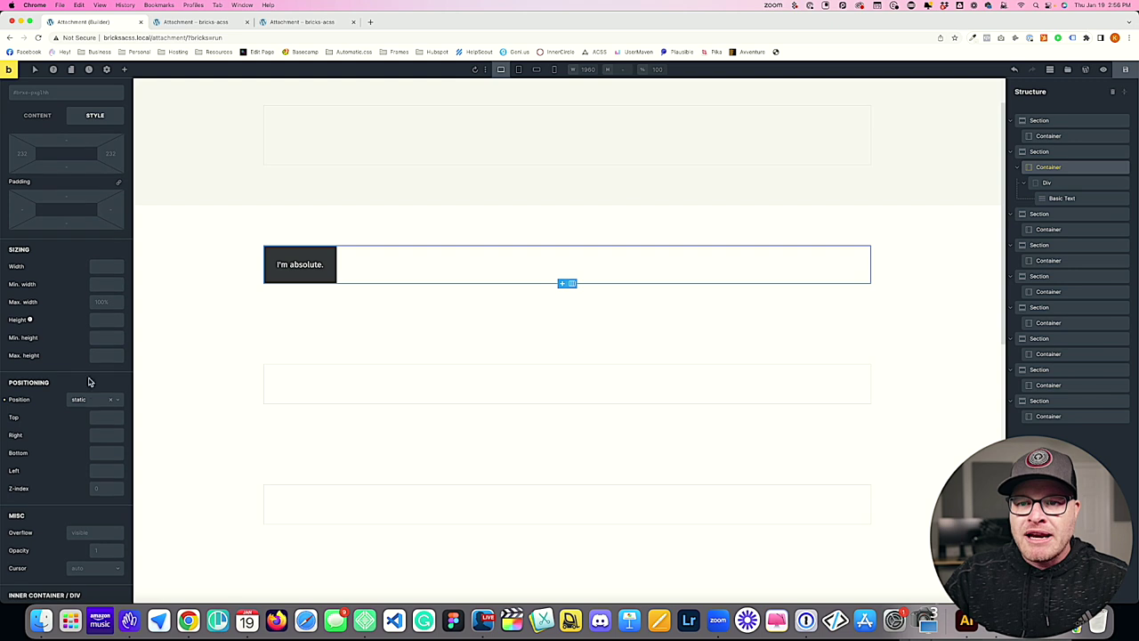
left_click(1048, 153)
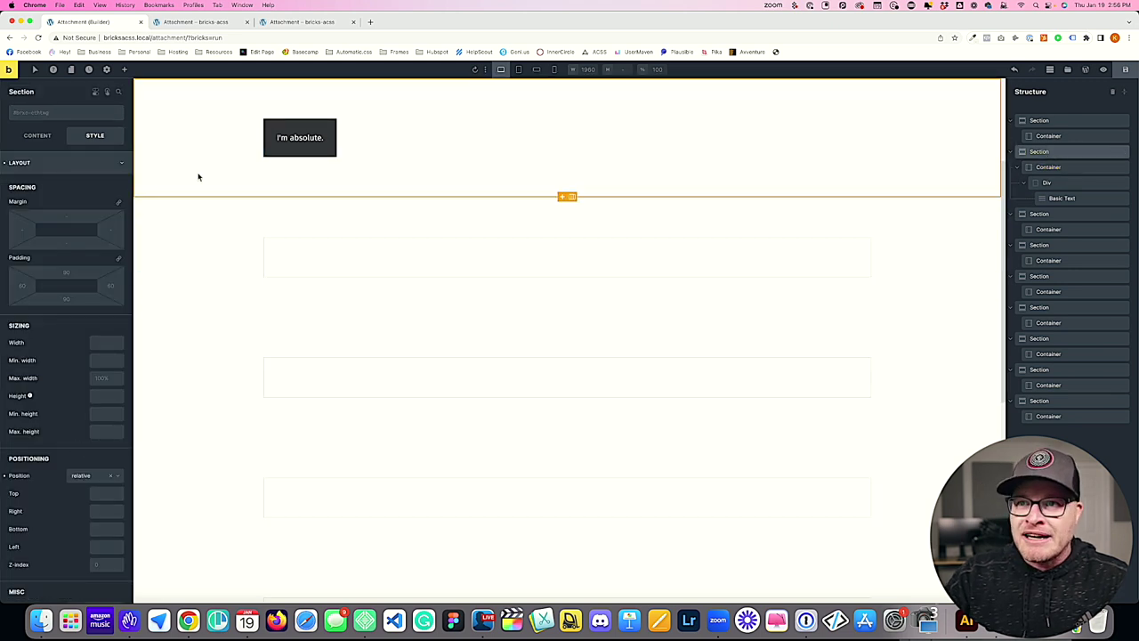
left_click(91, 482)
left_click(93, 492)
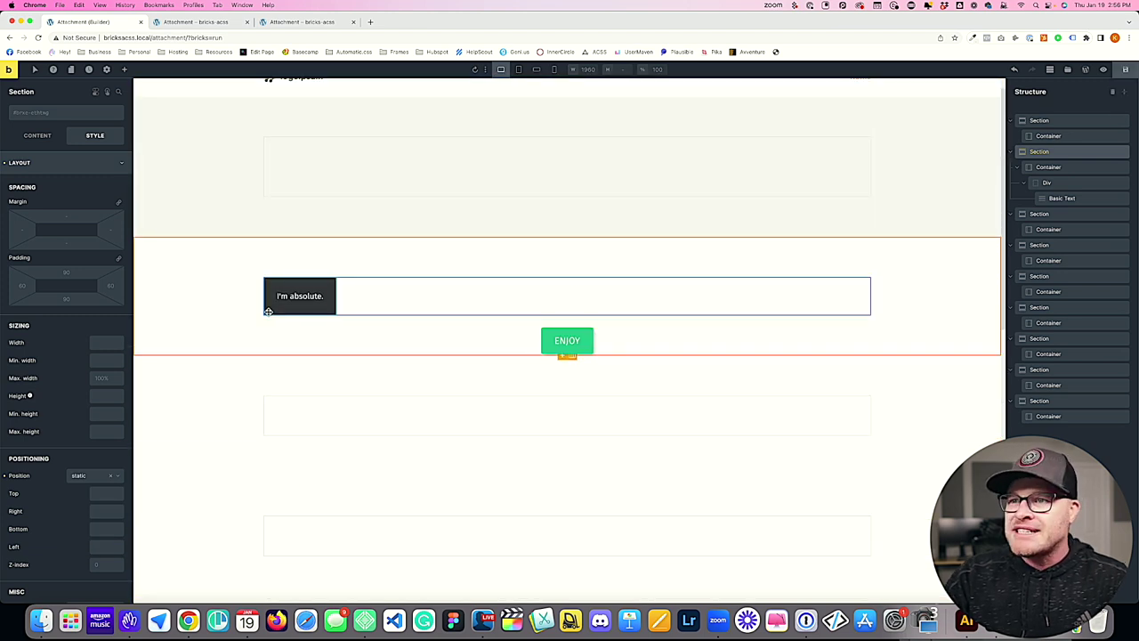
Set the position of the "I'm absolute." div to absolute
left_click(303, 284)
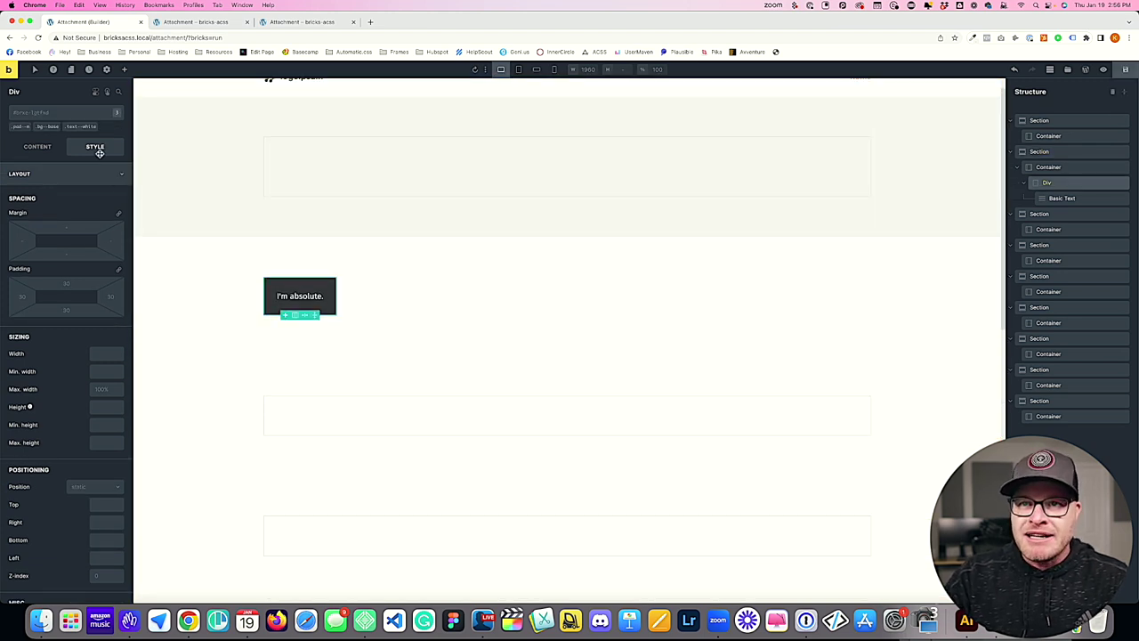
scroll(90, 345, "down", 3)
left_click(92, 333)
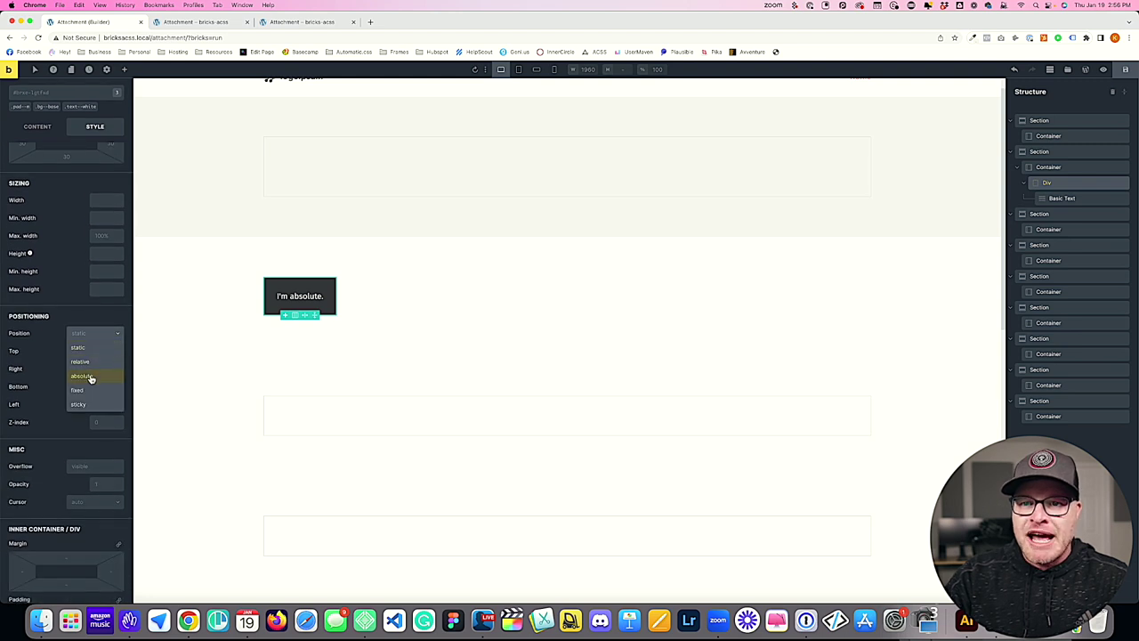
left_click(85, 380)
scroll(145, 374, "up", 1)
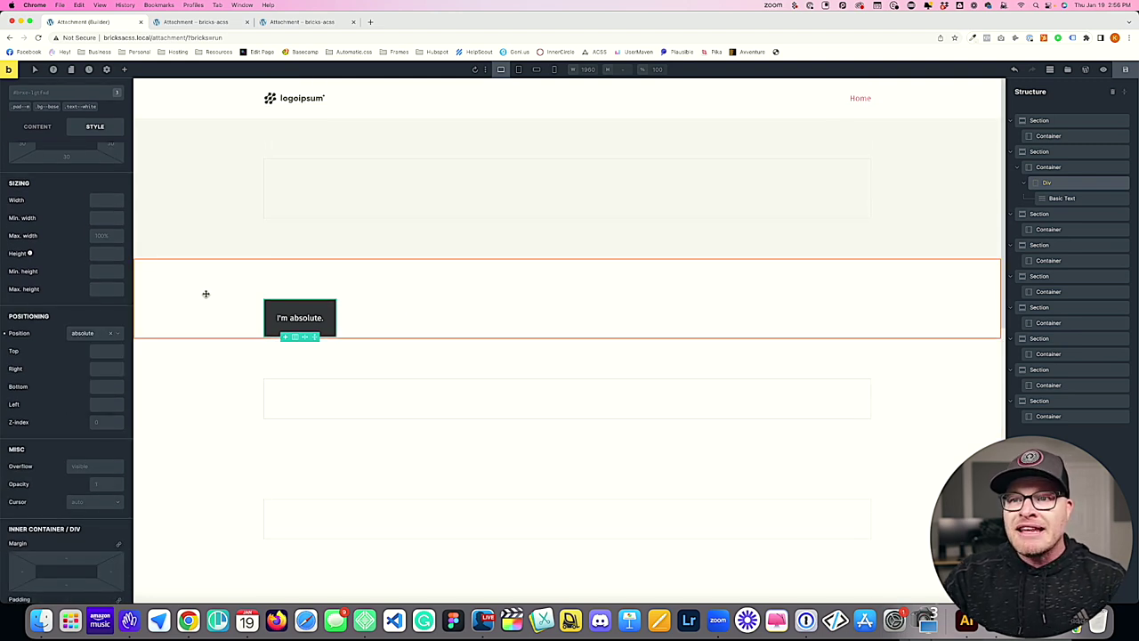
Set the top and left offsets of the "I'm absolute." div to 0
left_click(106, 351)
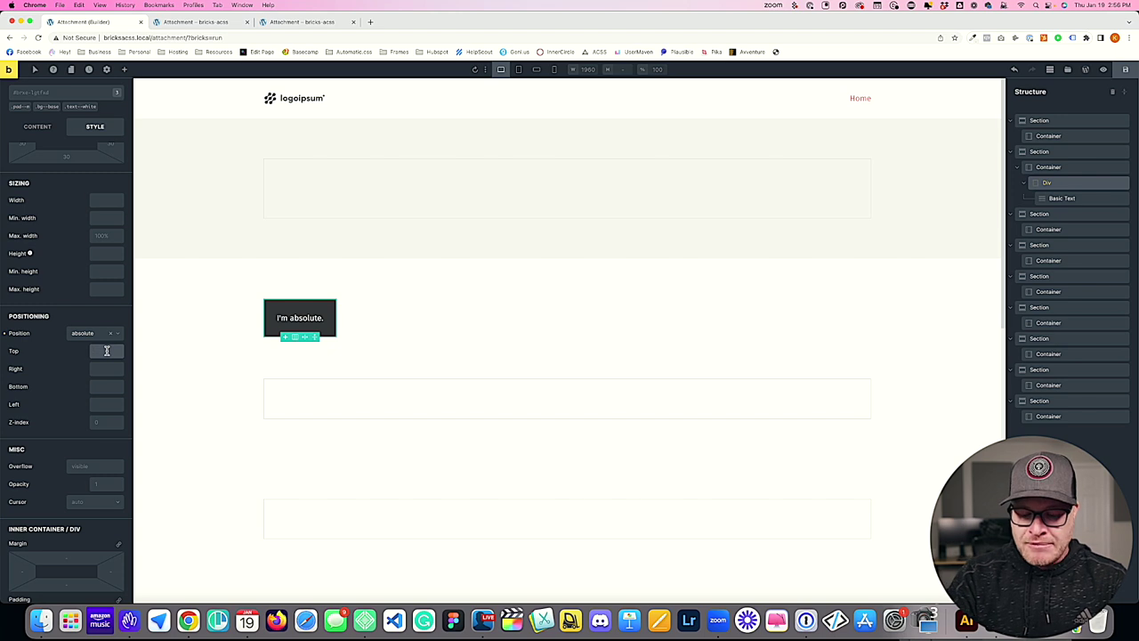
type("0")
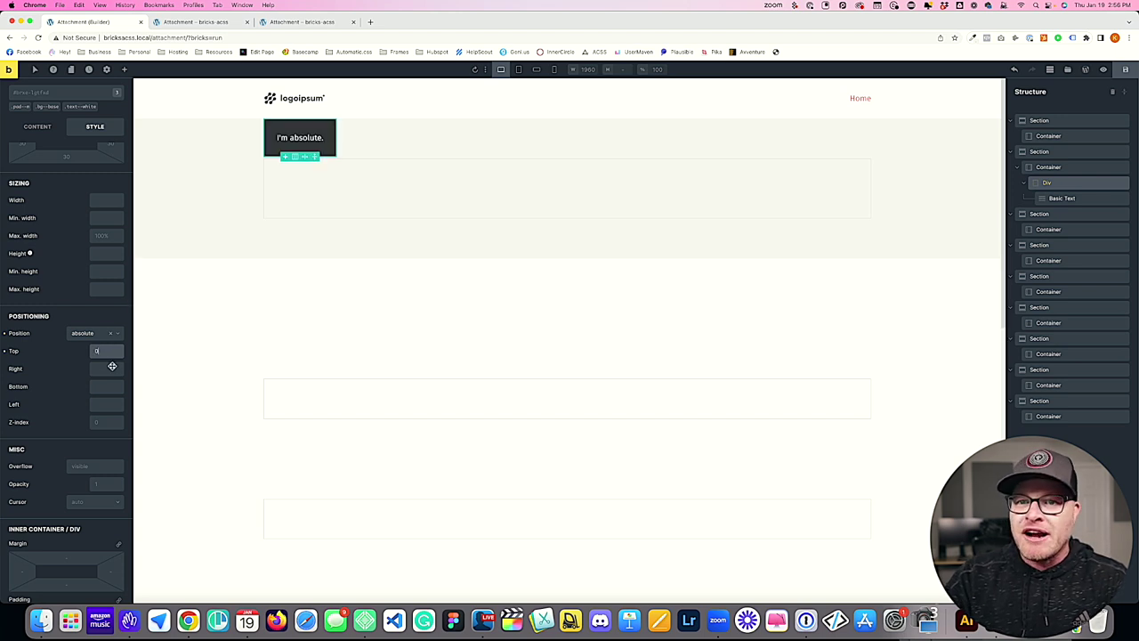
left_click(103, 403)
type("0")
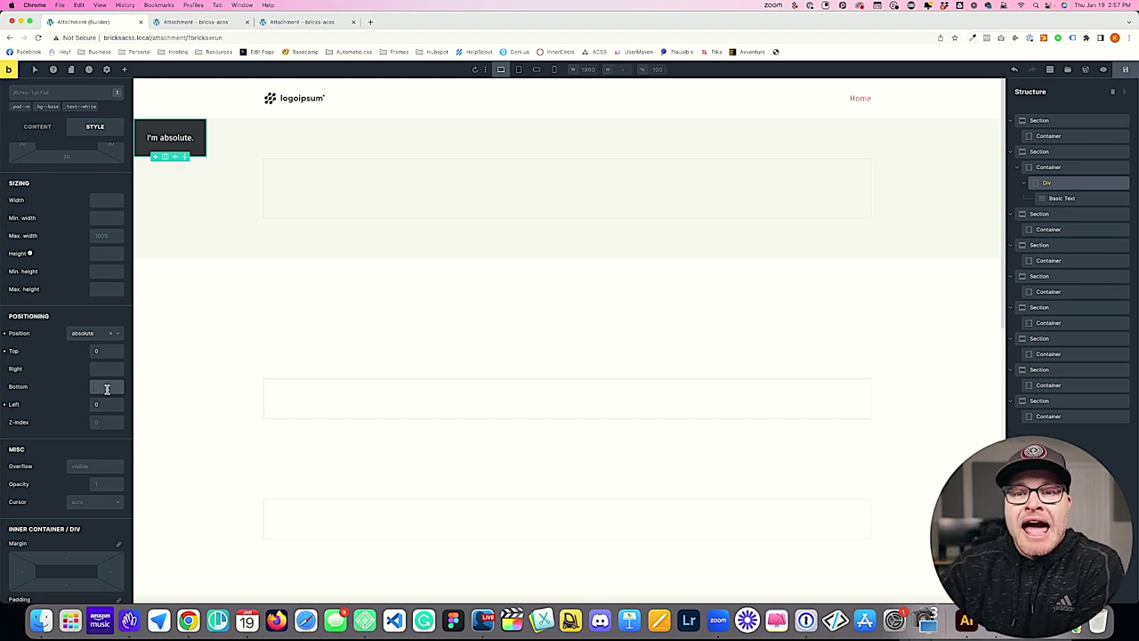
left_click(107, 389)
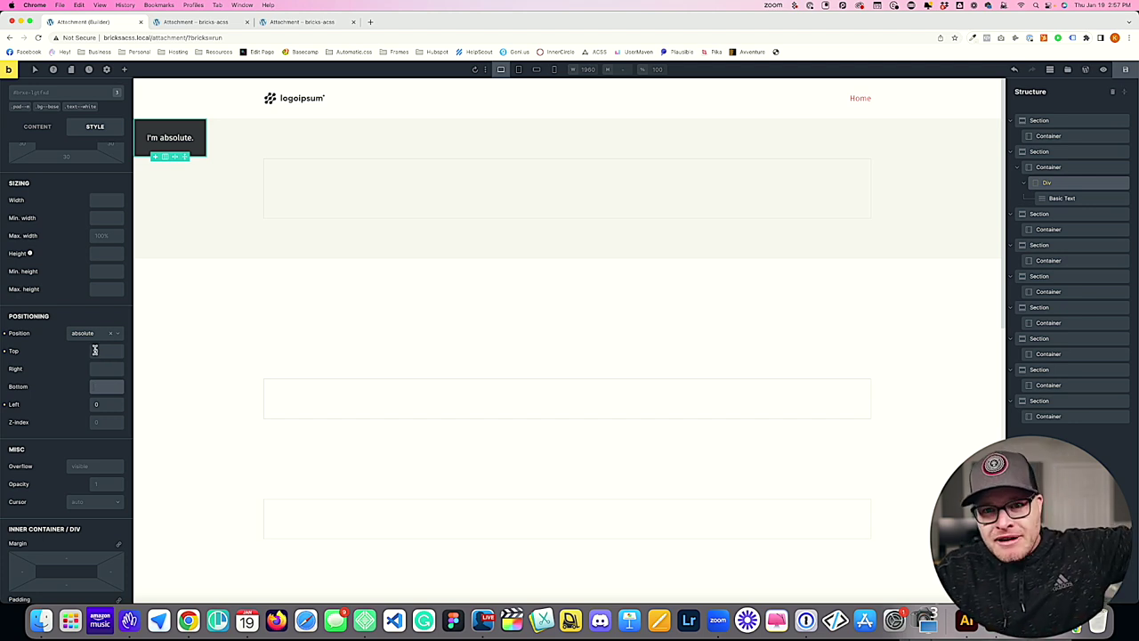
left_click(95, 350)
type("0")
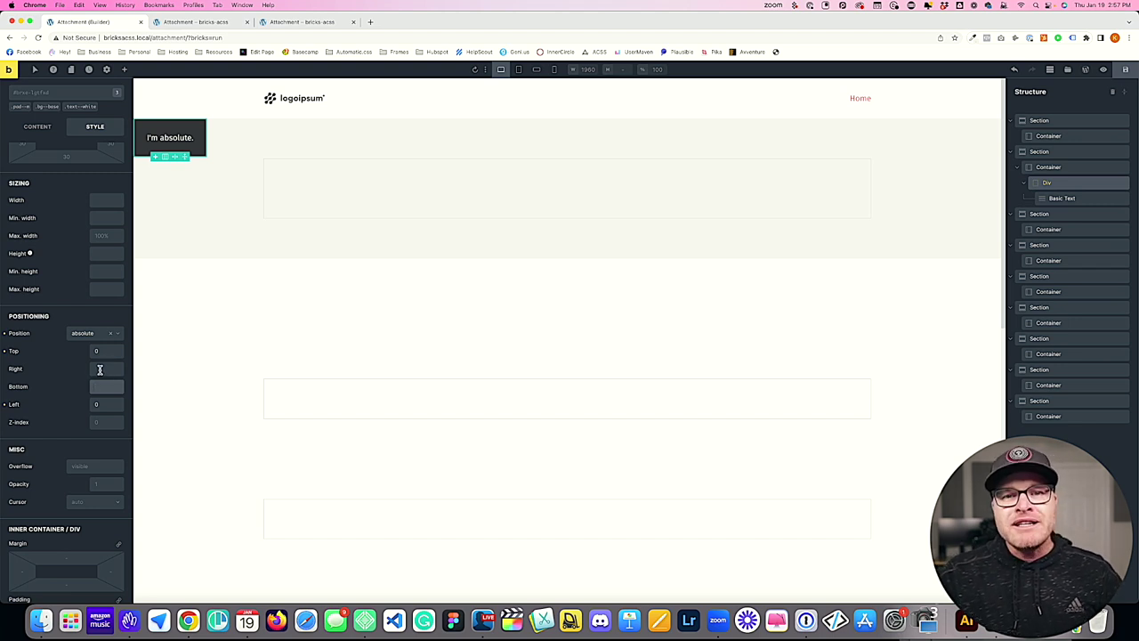
Set the right and bottom offsets of the "I'm absolute." div to 0
left_click(102, 372)
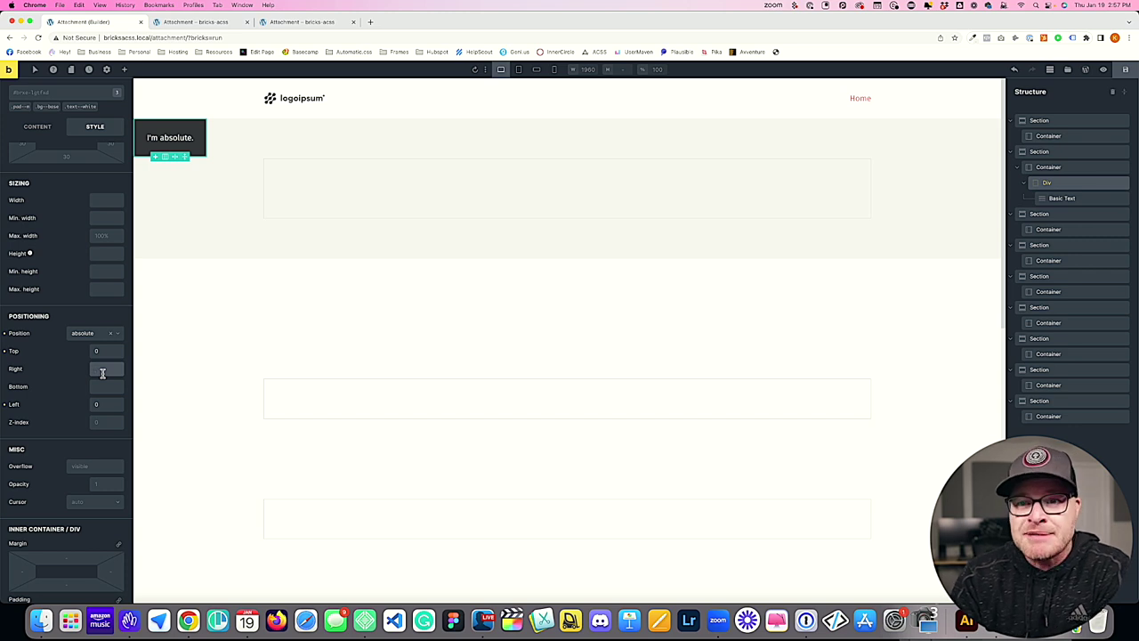
type("0")
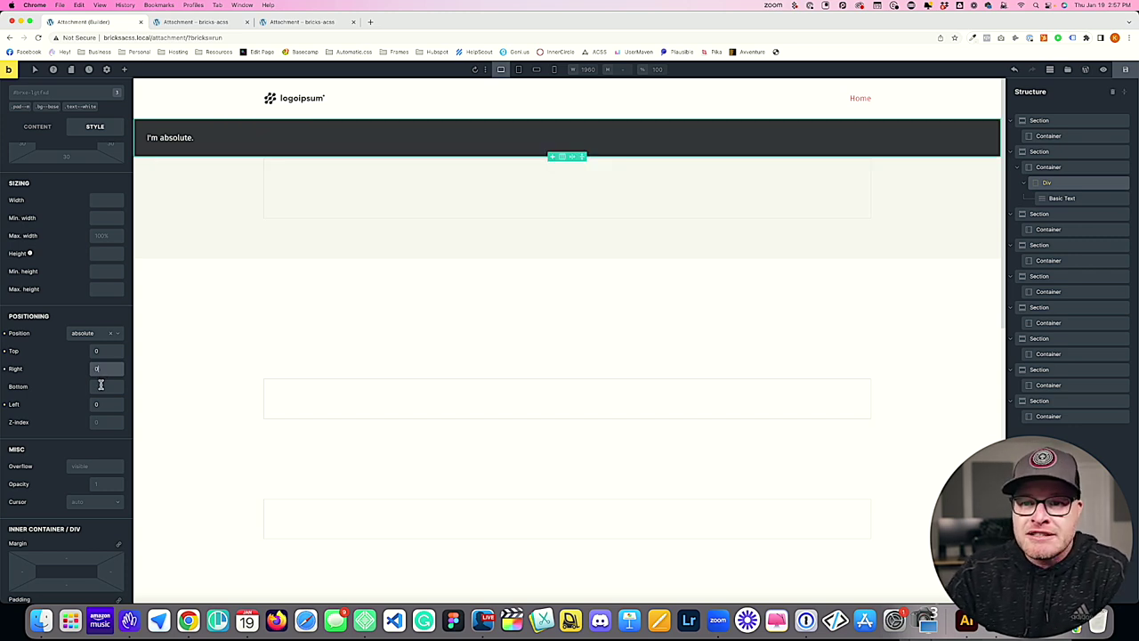
left_click(100, 385)
type("0")
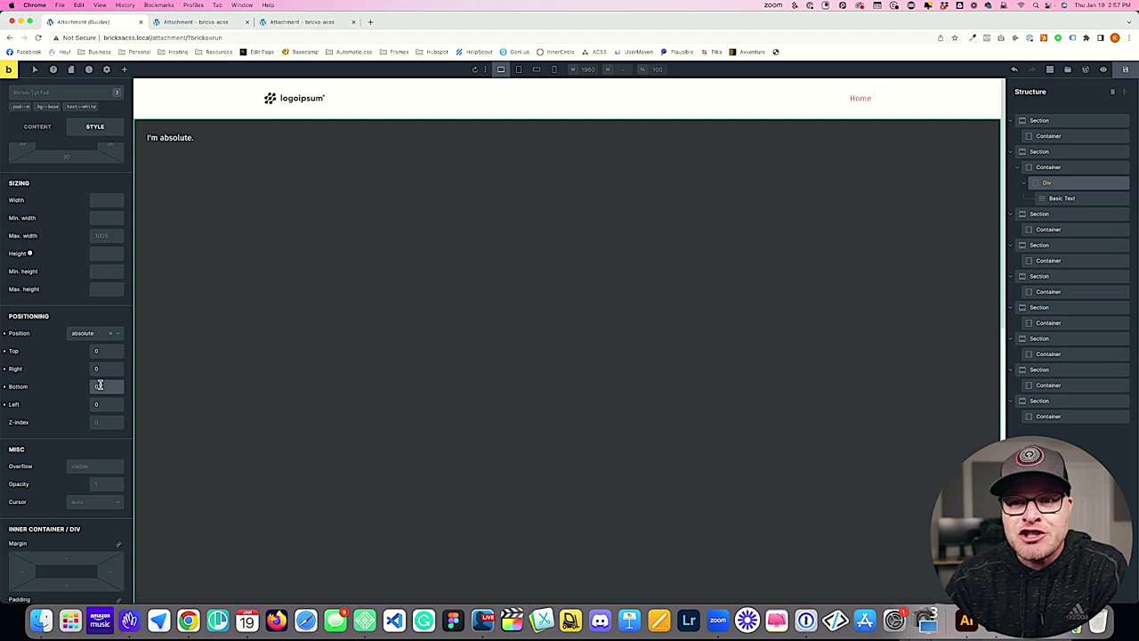
Set the position of the second section's container, the parent of the "I'm absolute." div, to relative
left_click(1052, 170)
left_click(1061, 199)
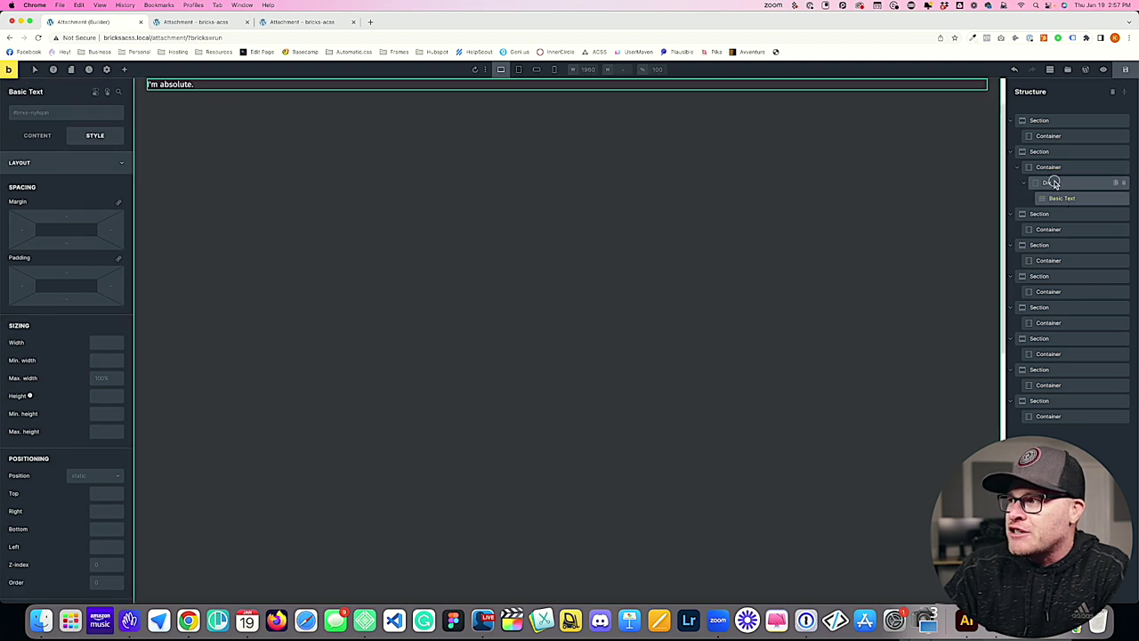
left_click(1051, 183)
left_click(1056, 169)
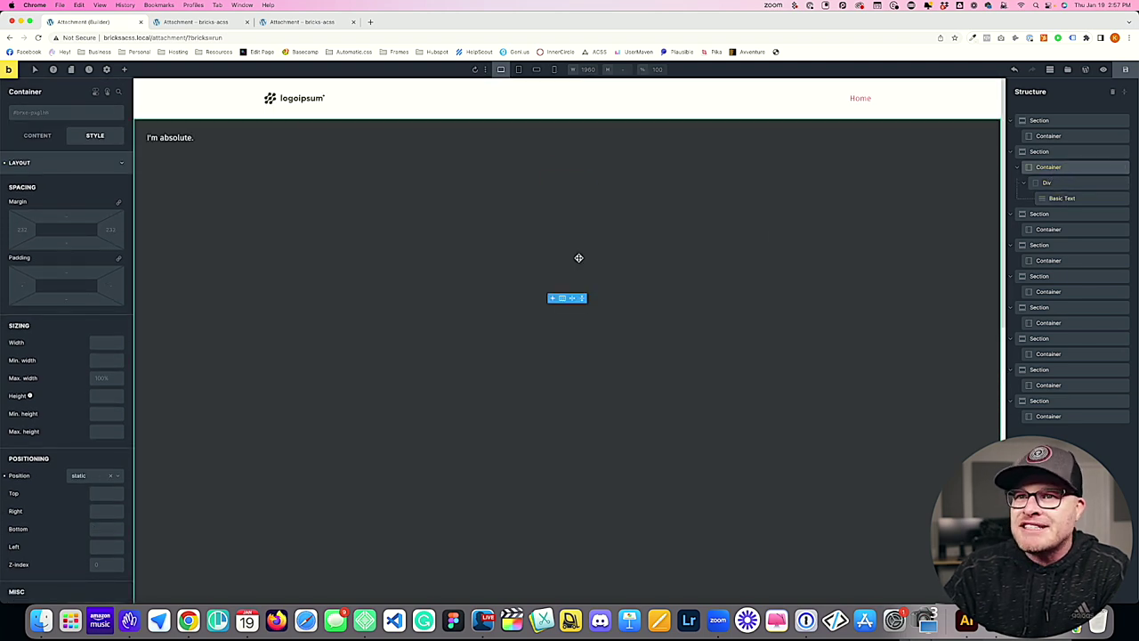
left_click(84, 478)
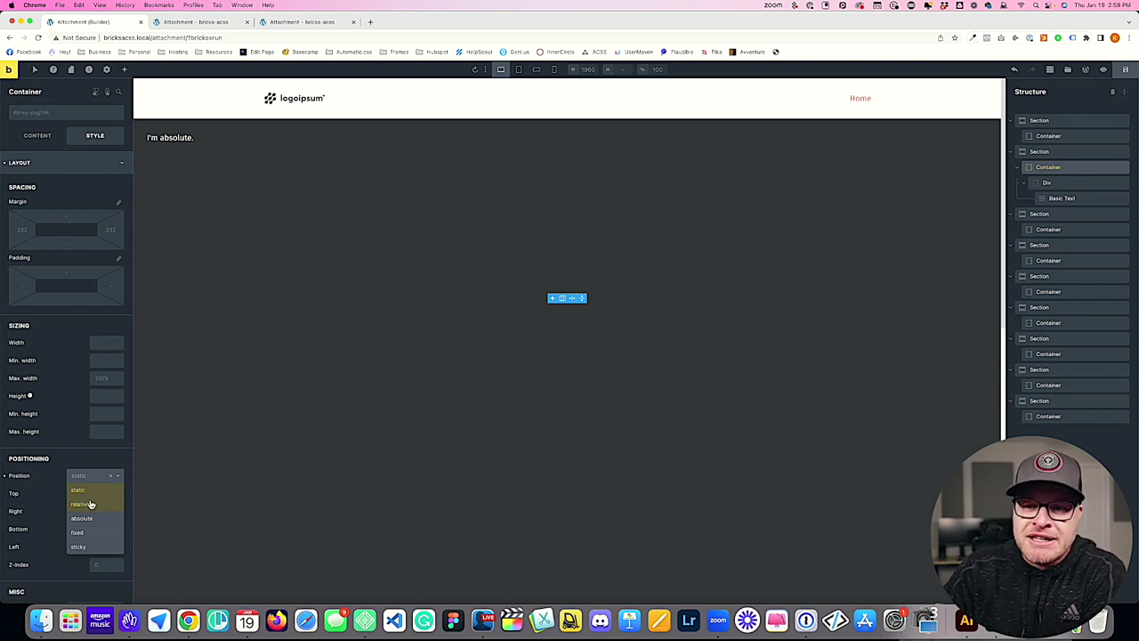
left_click(84, 504)
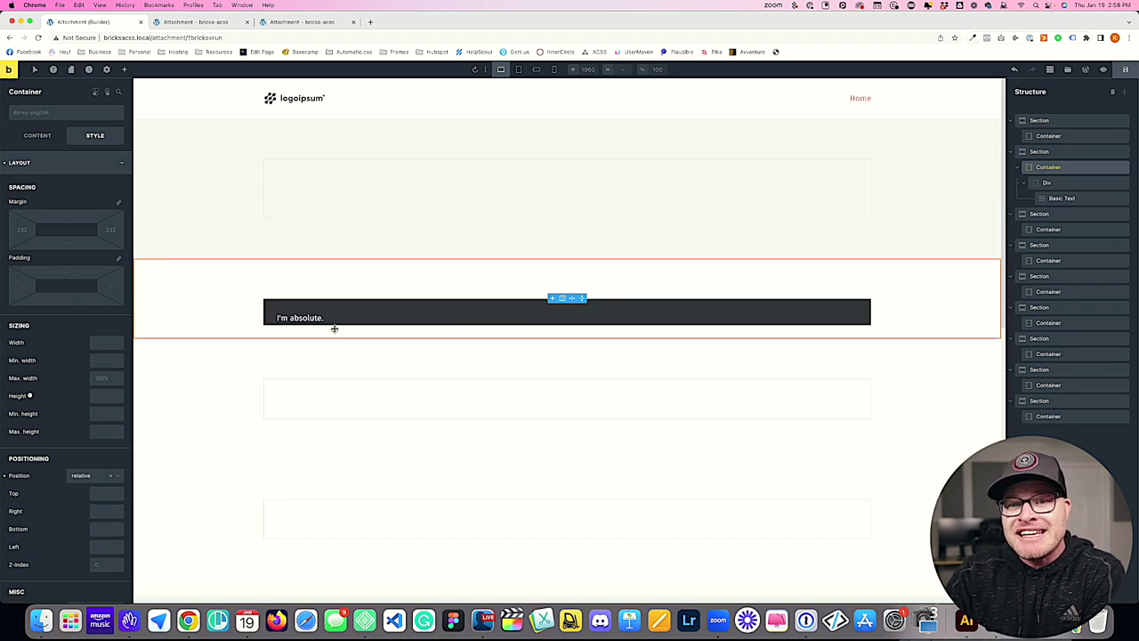
Add an Image element inside the first section's container
left_click(376, 205)
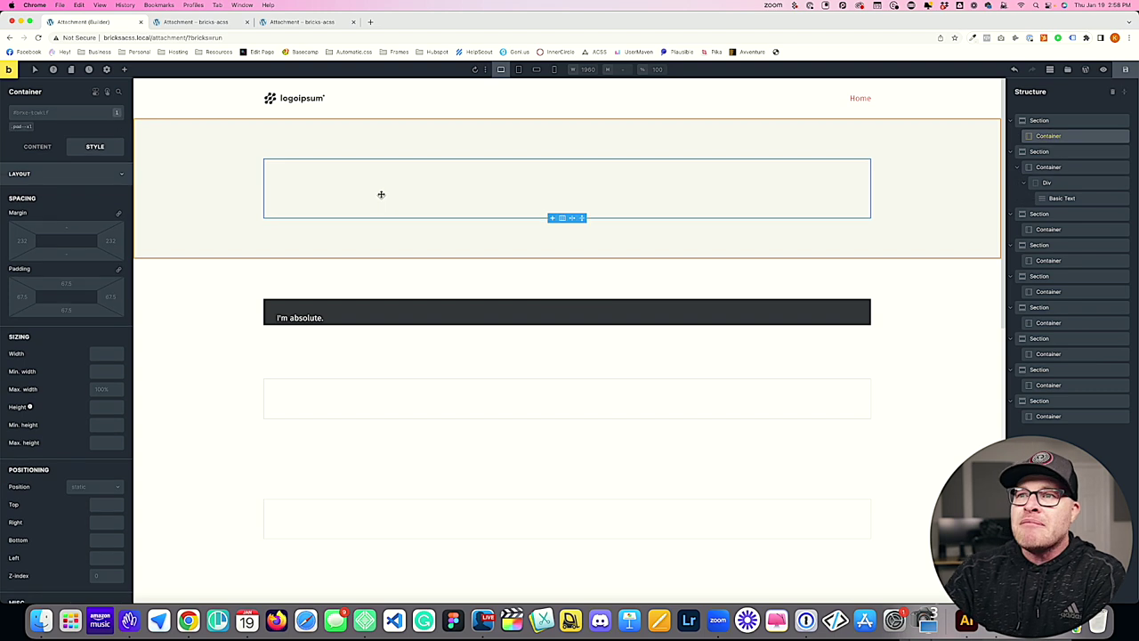
left_click(127, 71)
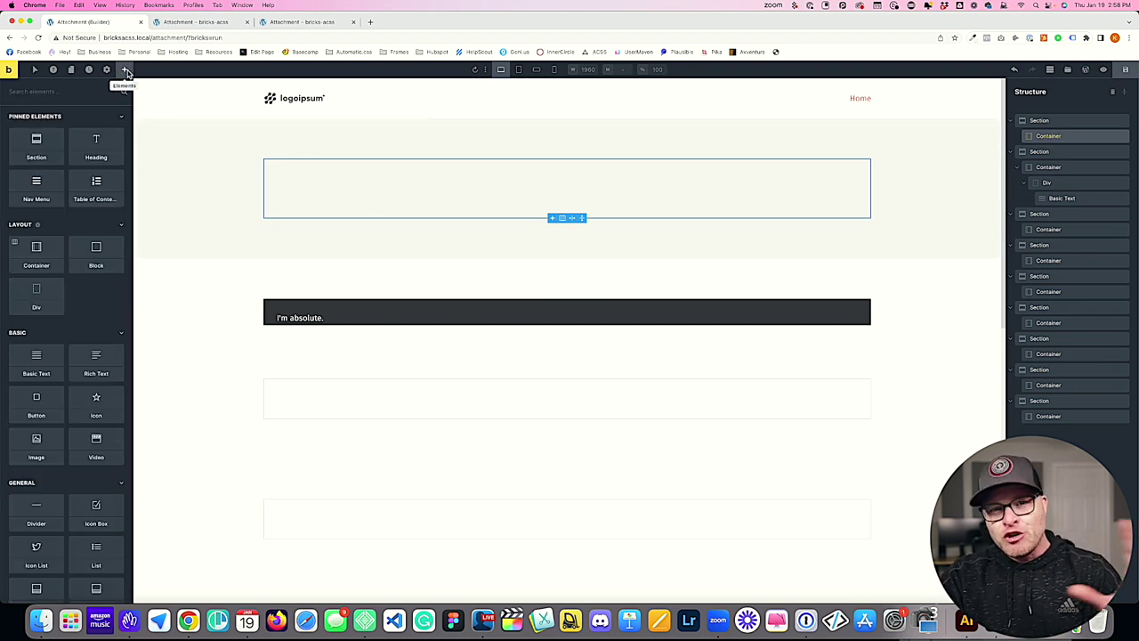
type("image")
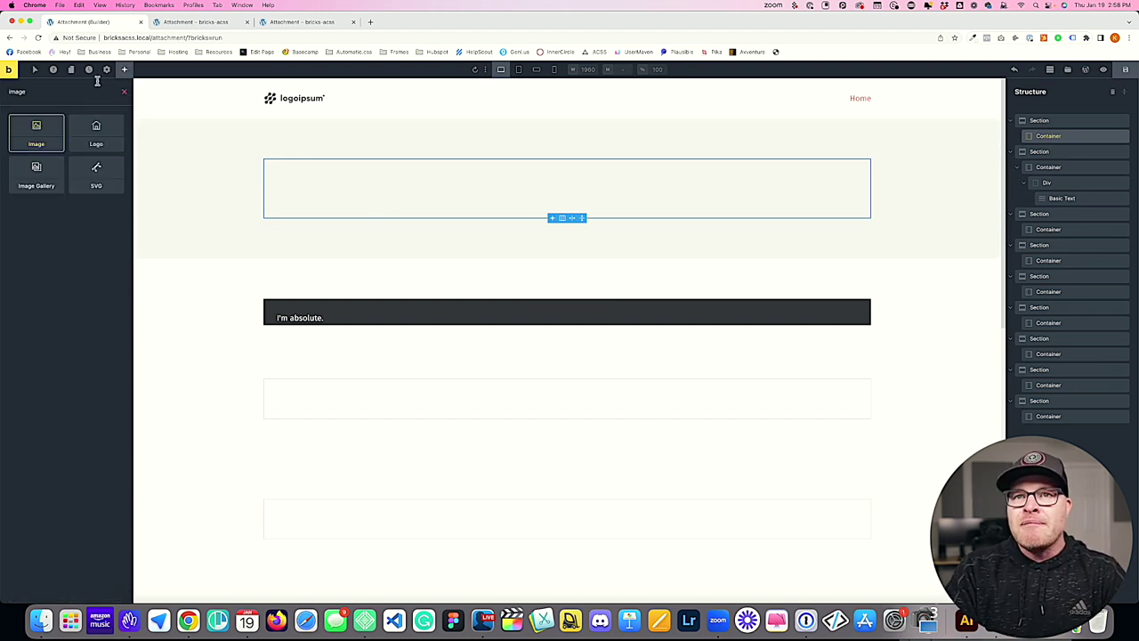
left_click(36, 132)
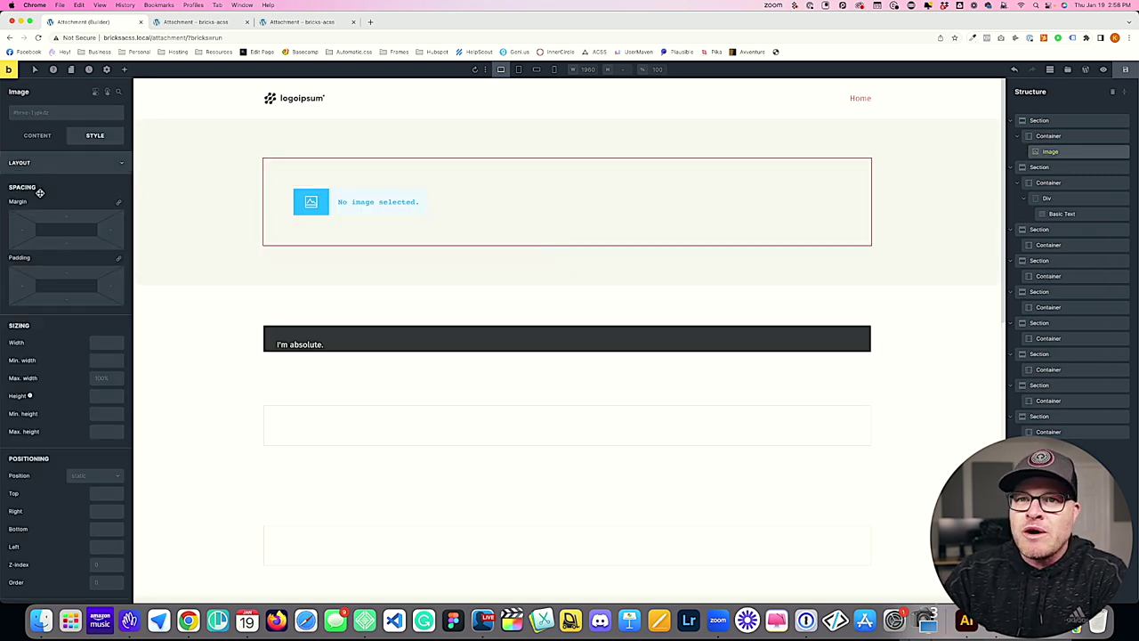
Assign the media library photo of the woman sitting on a surfboard at sunset to the Image element
left_click(37, 136)
left_click(77, 158)
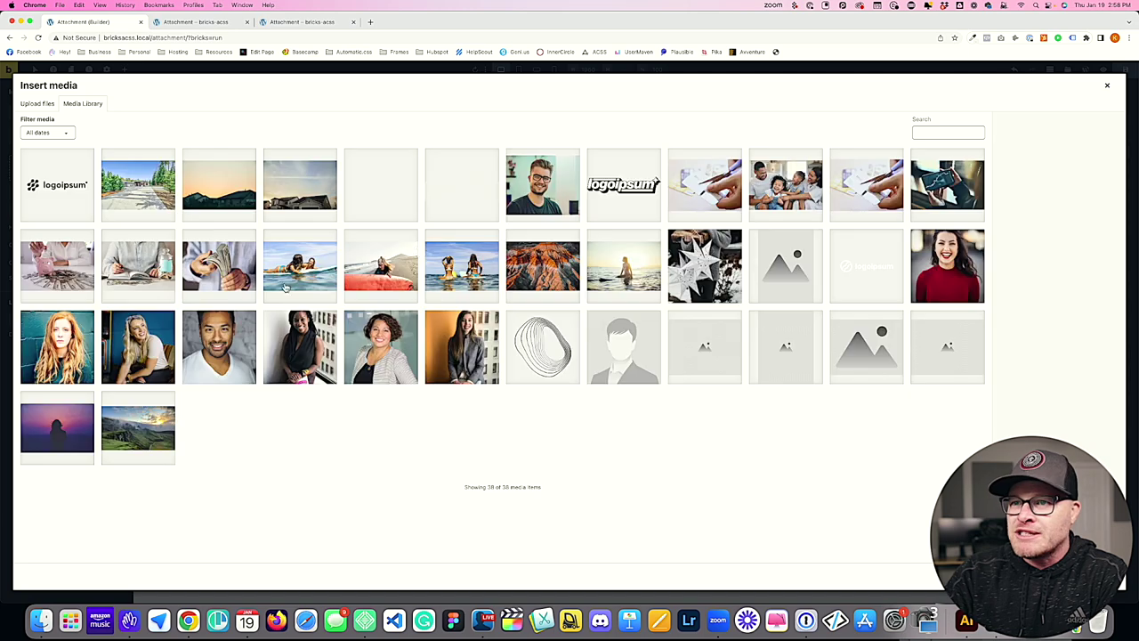
left_click(648, 271)
double_click(628, 266)
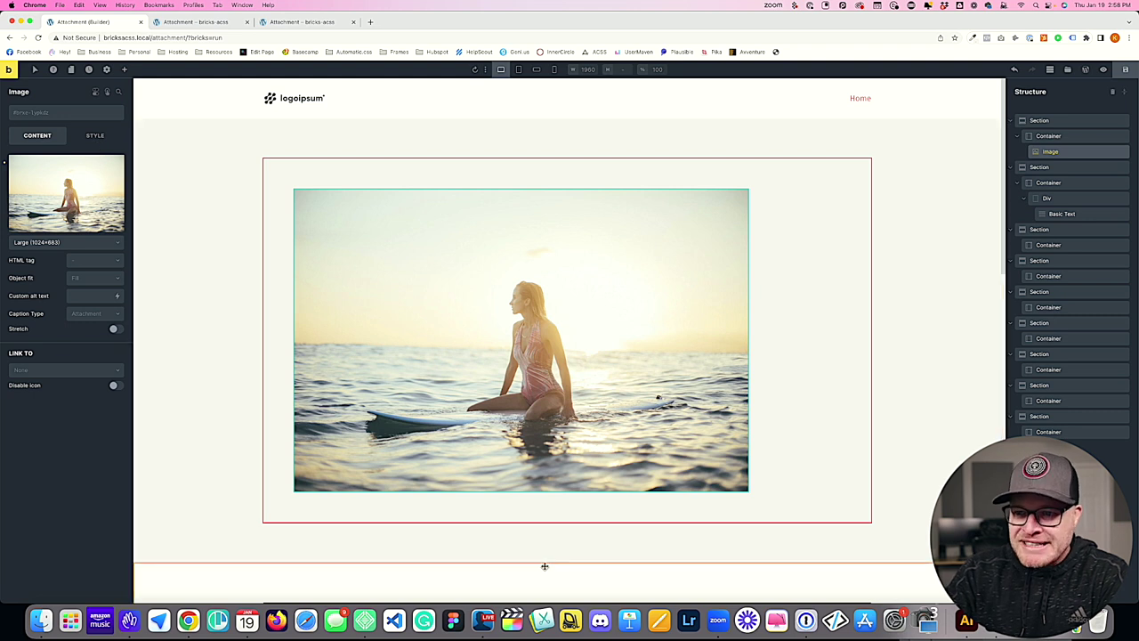
Set the position of the surfer image in the first section to absolute
left_click(95, 135)
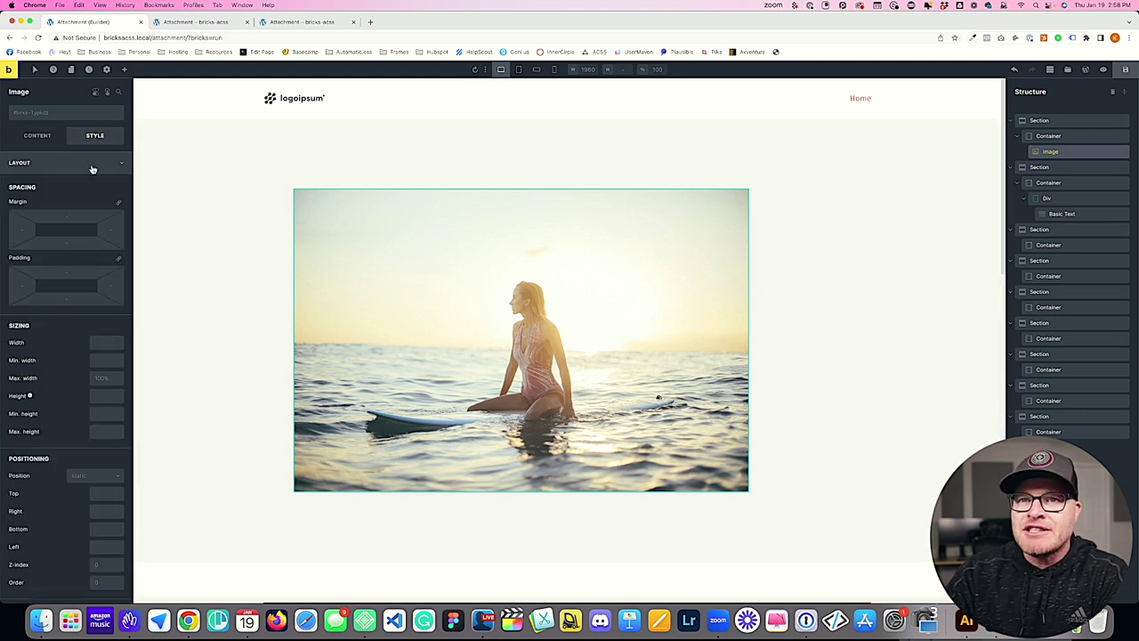
scroll(97, 379, "down", 3)
left_click(96, 366)
left_click(97, 408)
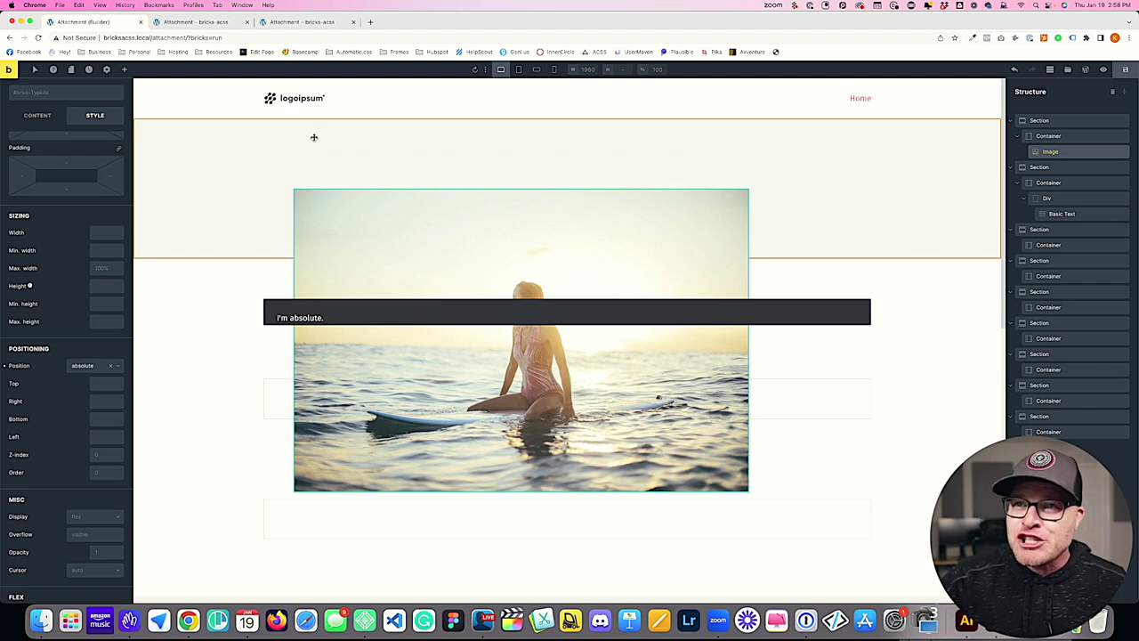
Delete the surfer image from the first section's container
left_click(299, 173)
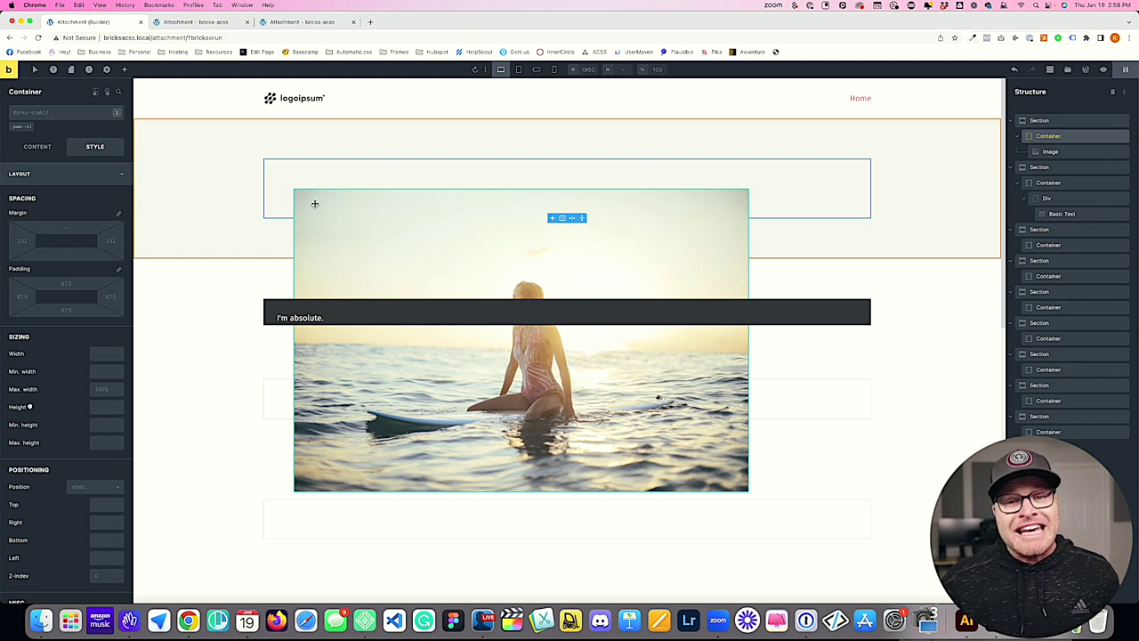
left_click(381, 231)
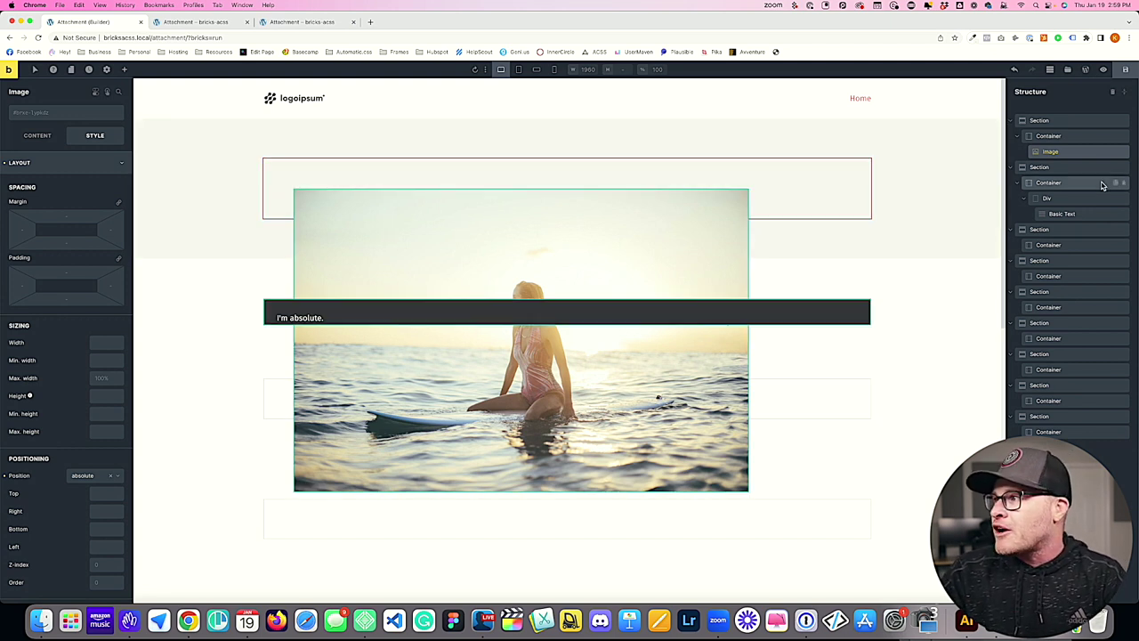
left_click(1124, 153)
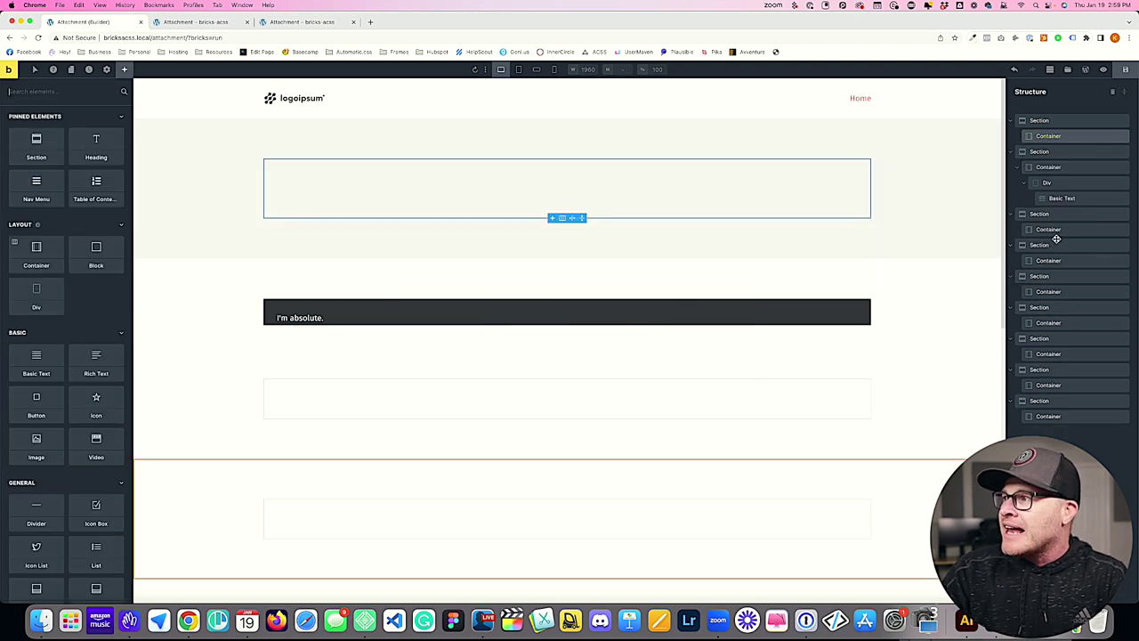
Inspect the "I'm absolute." div's settings and reload the front-end Attachment page to view how it renders
left_click(1062, 197)
scroll(264, 201, "down", 4)
scroll(315, 246, "up", 3)
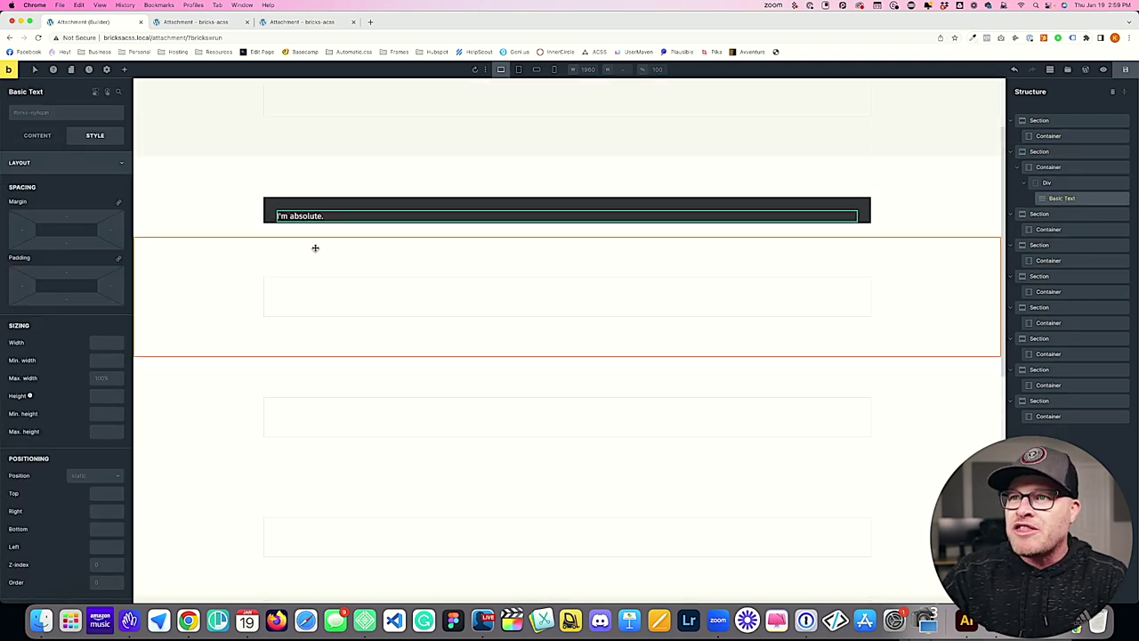
left_click(295, 207)
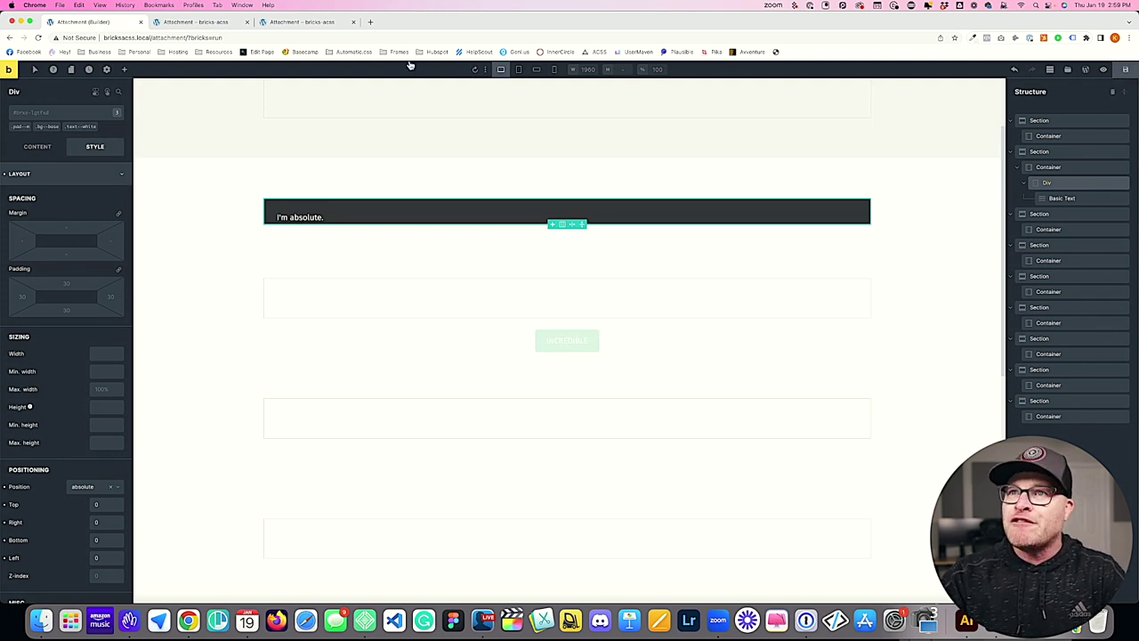
left_click(196, 22)
left_click(303, 22)
key("super+r")
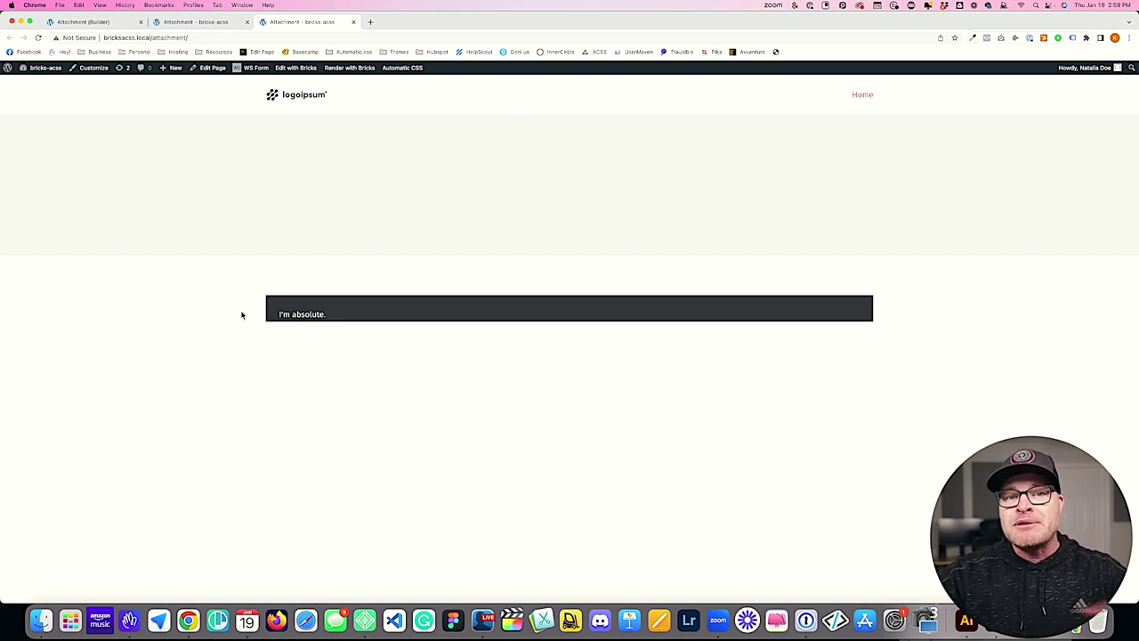
Return to the builder and try a height of 20vh on the second section's container, clearing the value again
left_click(98, 23)
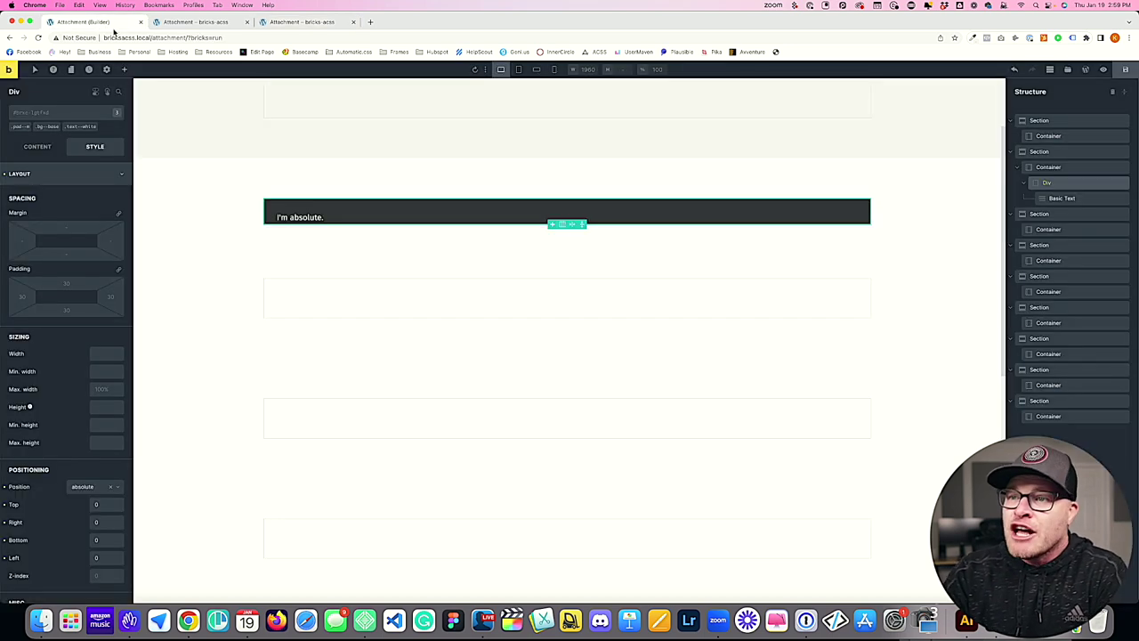
left_click(1052, 173)
scroll(702, 283, "down", 2)
scroll(692, 280, "up", 3)
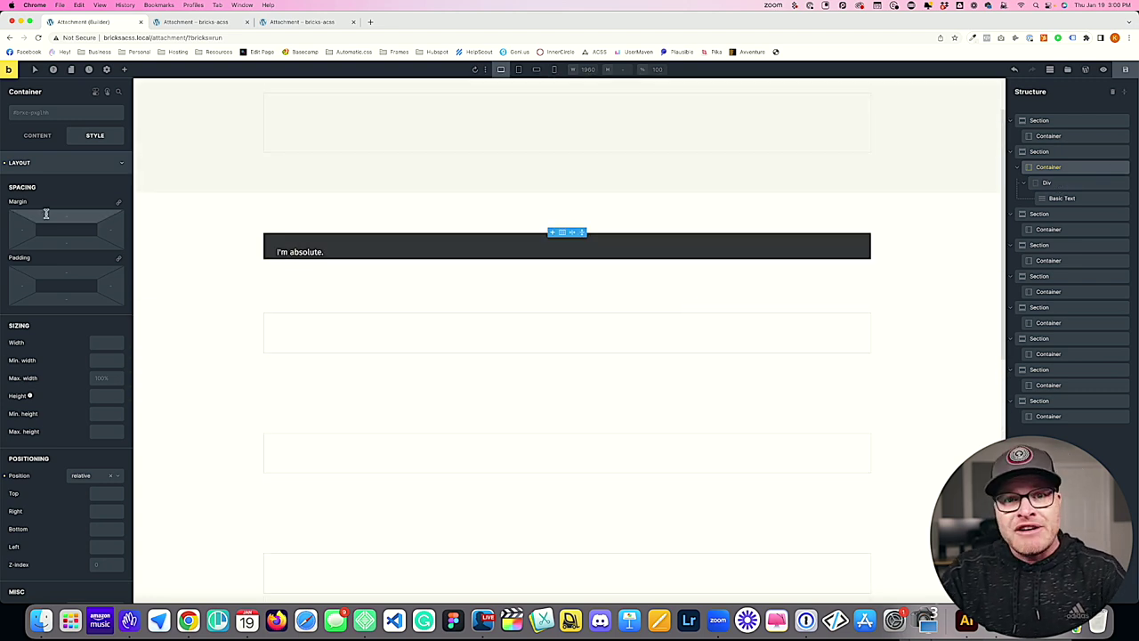
left_click(107, 395)
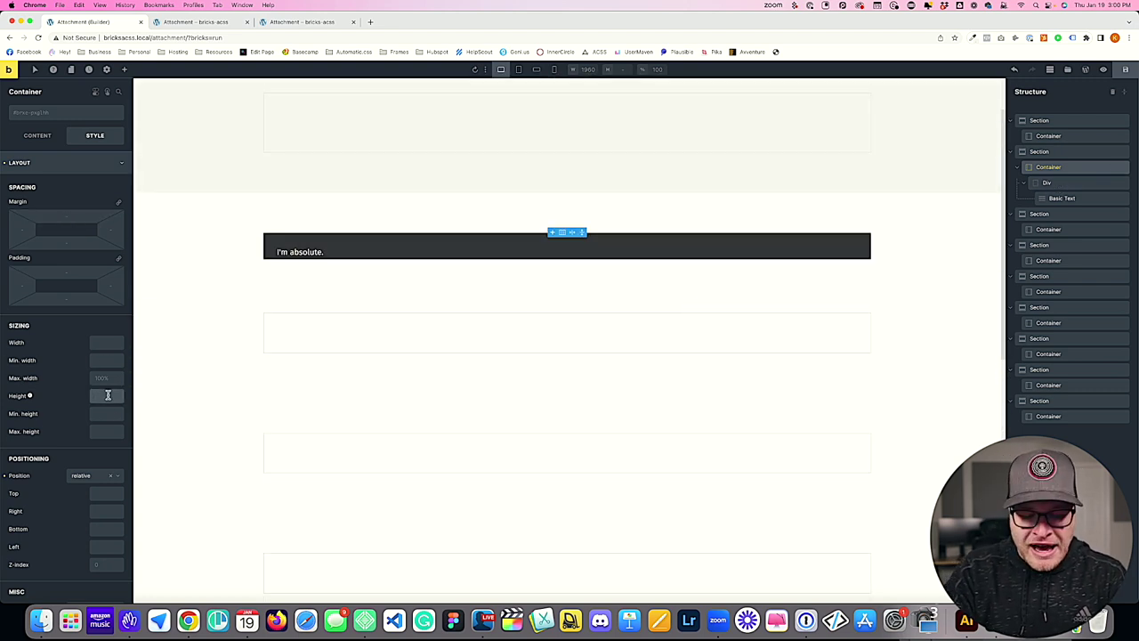
type("20vh")
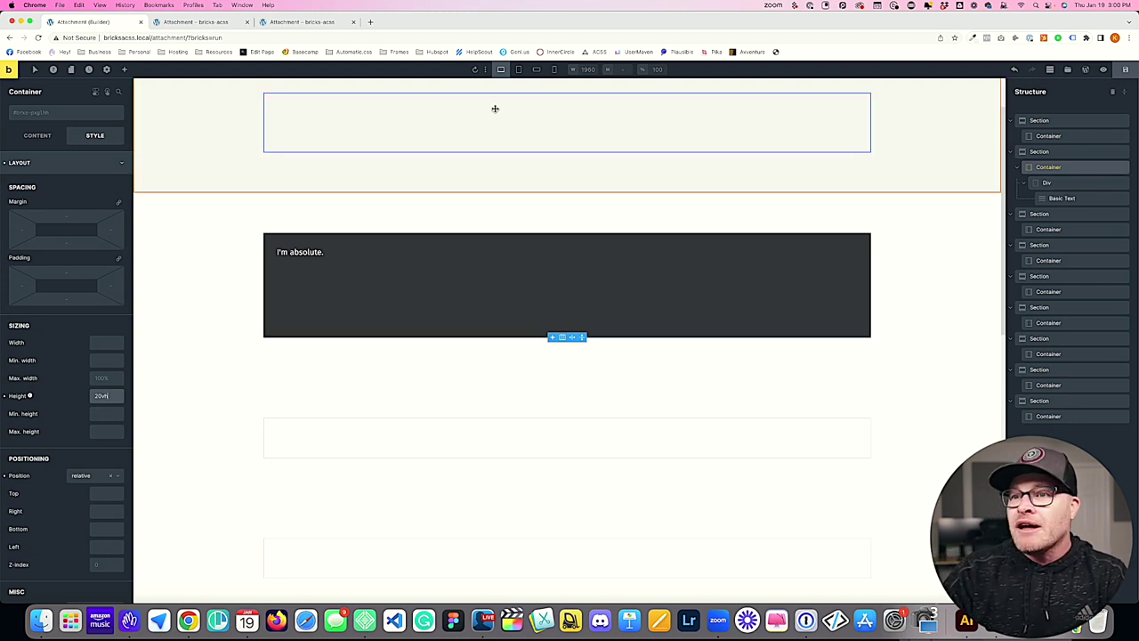
left_click(14, 397)
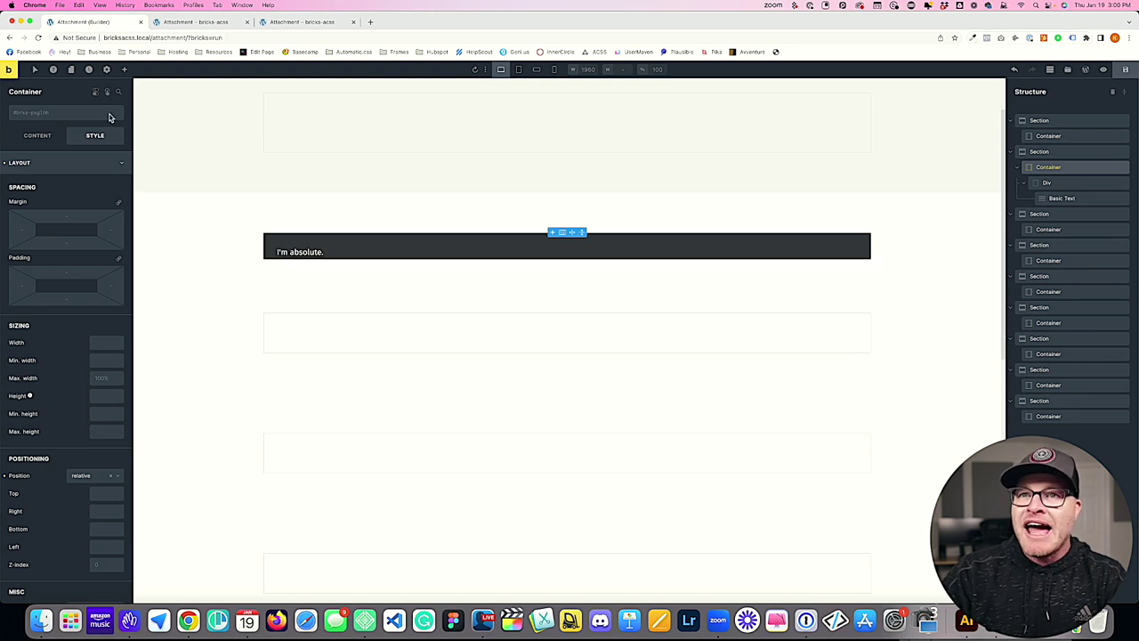
Add eight Button elements to the second section's container below the "I'm absolute." div and select the first one
left_click(124, 71)
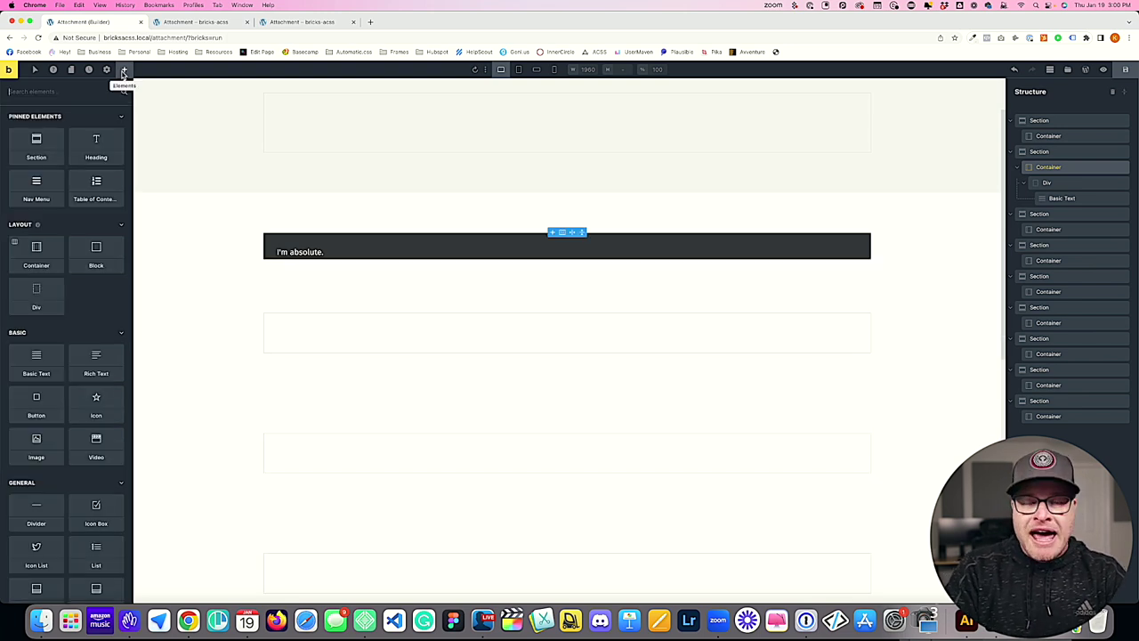
type("but")
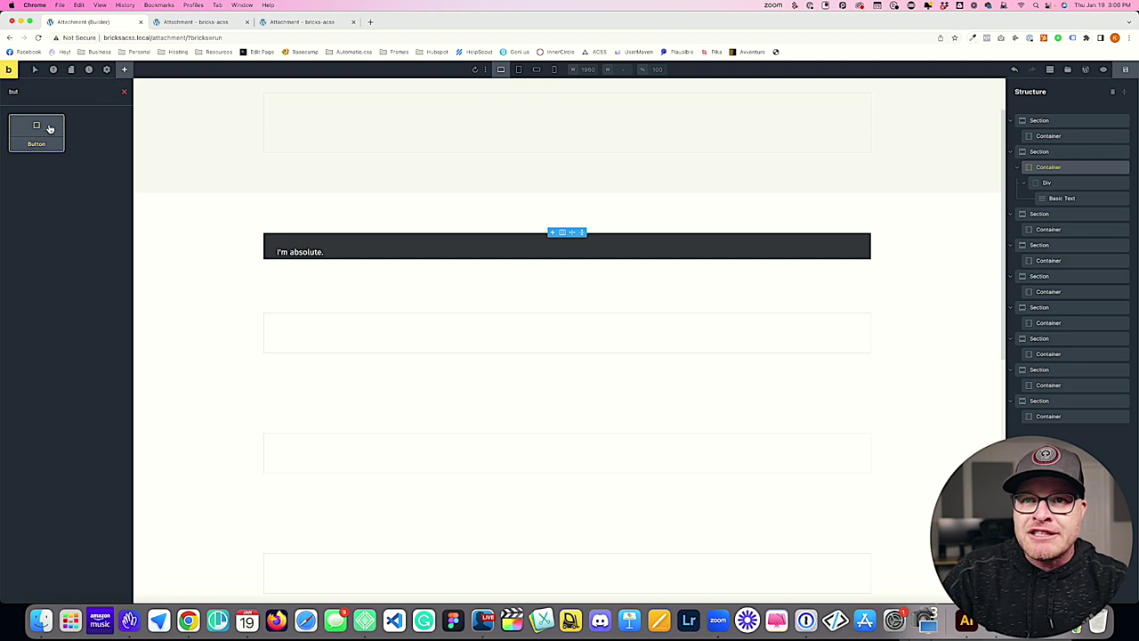
left_click(49, 129)
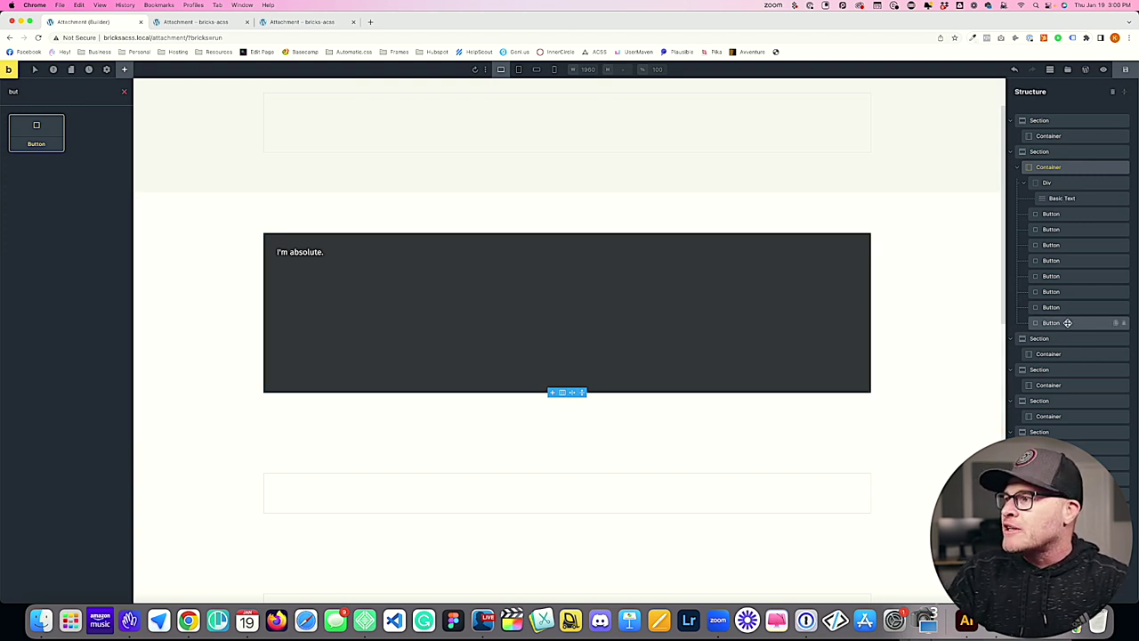
left_click(1024, 183)
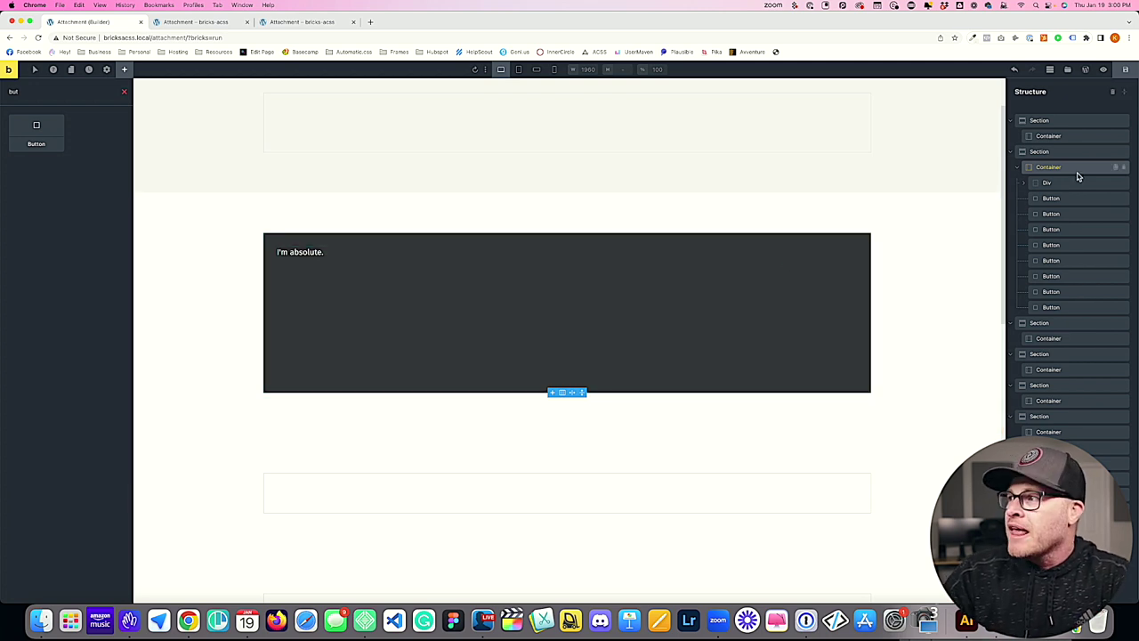
left_click(1065, 198)
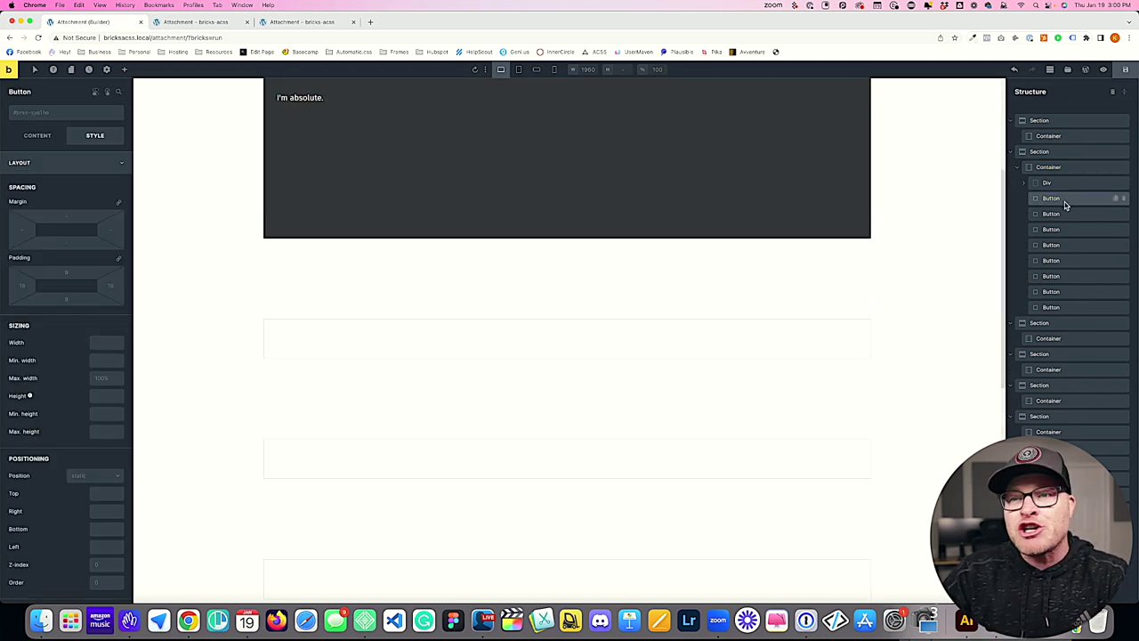
Set the z-index of the absolutely positioned div in the second section to -1
left_click(1050, 183)
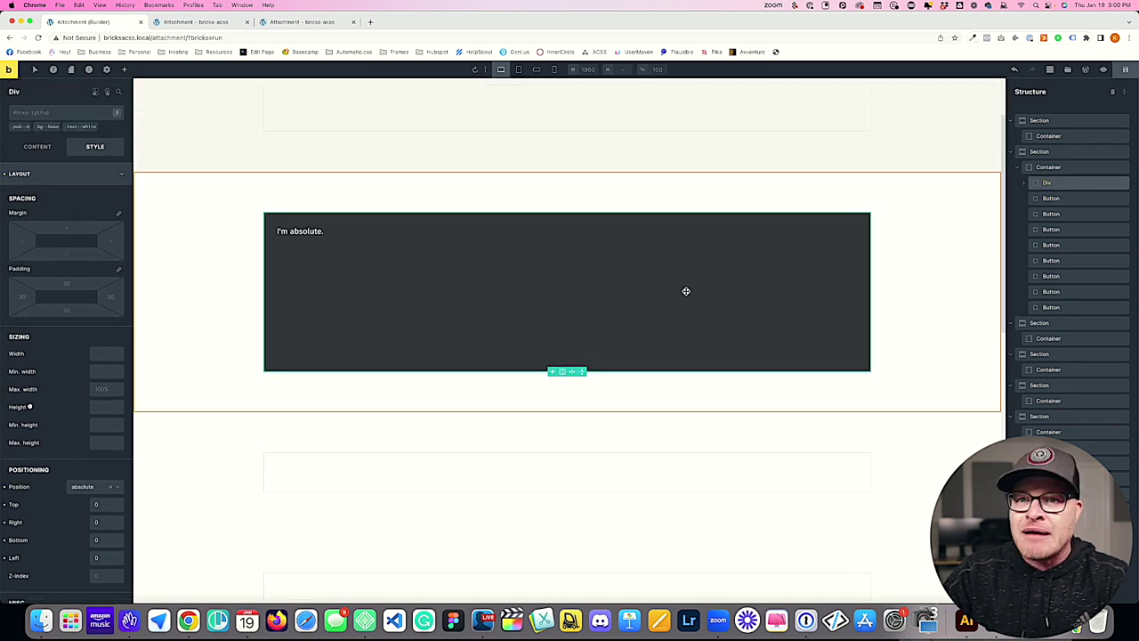
scroll(78, 409, "down", 4)
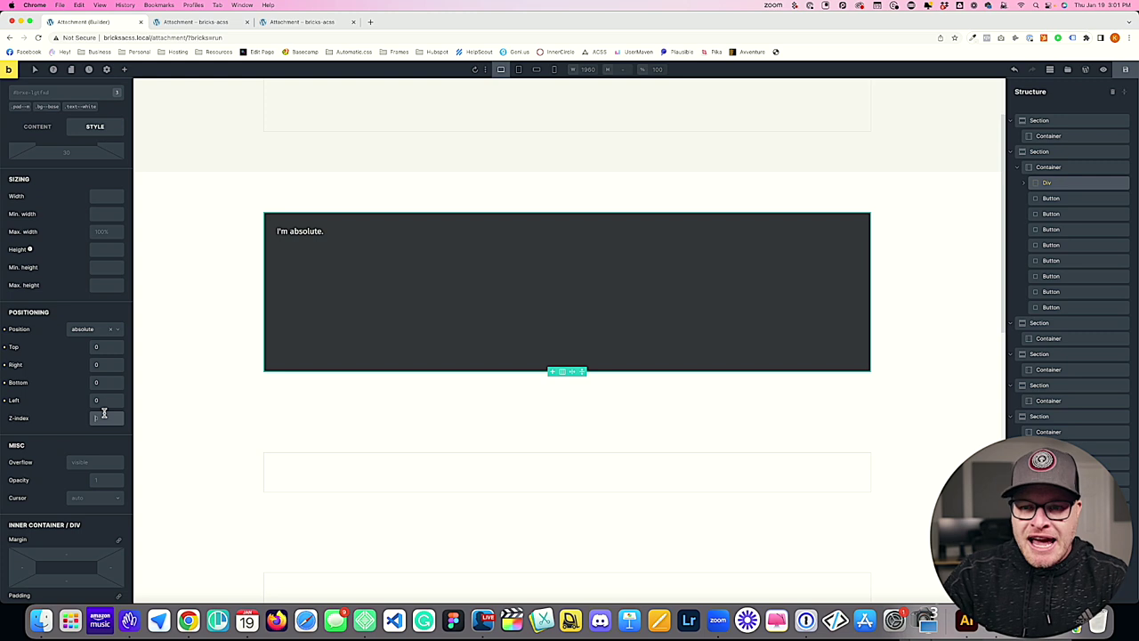
left_click(104, 412)
type("-1")
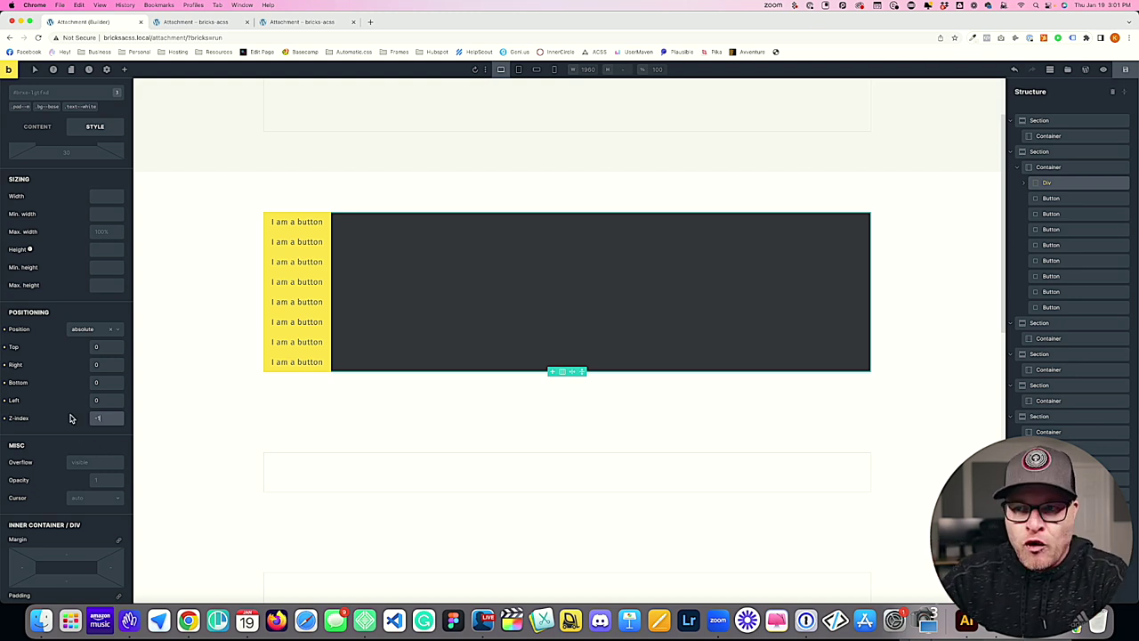
Undo the most recent button duplications in the second section's container and select a button, followed by the dark overlay area
left_click(317, 244)
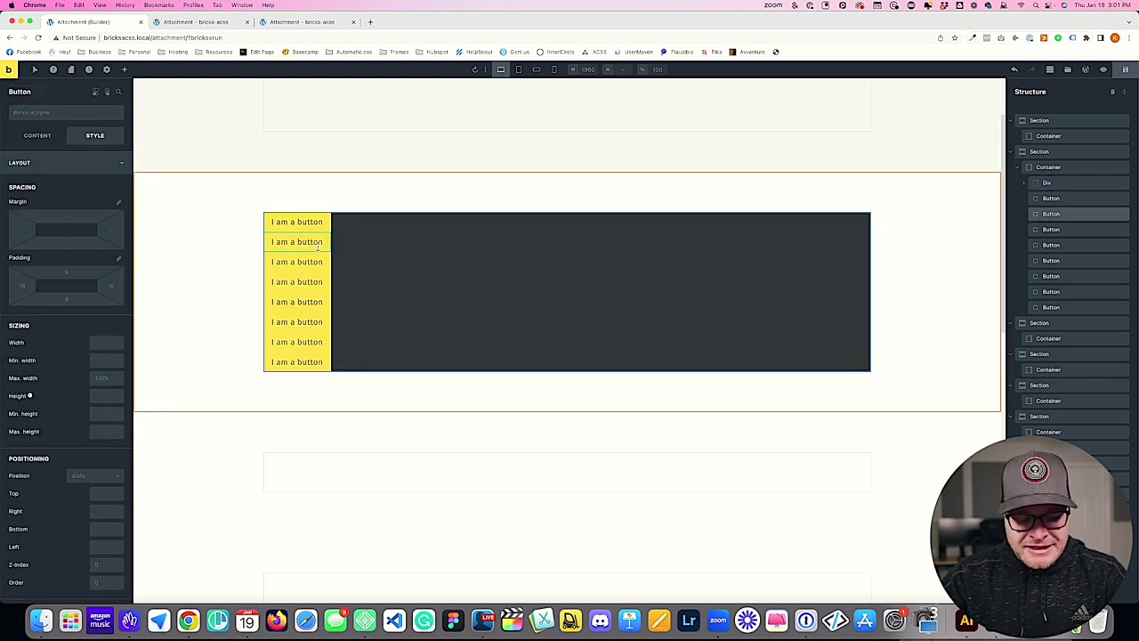
key("ctrl+z")
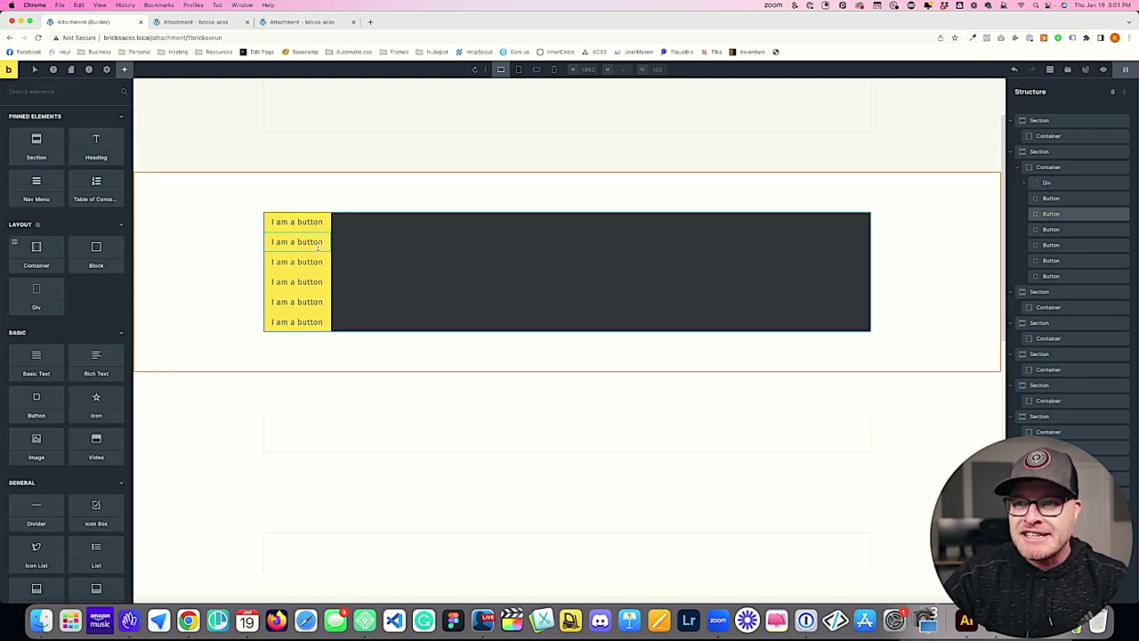
key("ctrl+z")
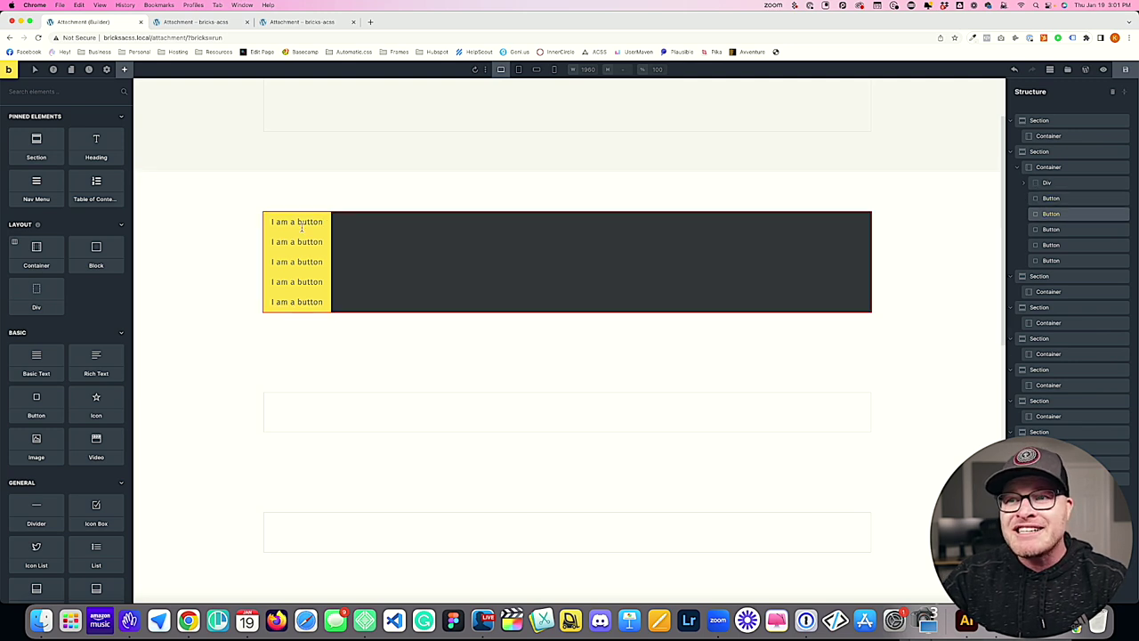
left_click(305, 281)
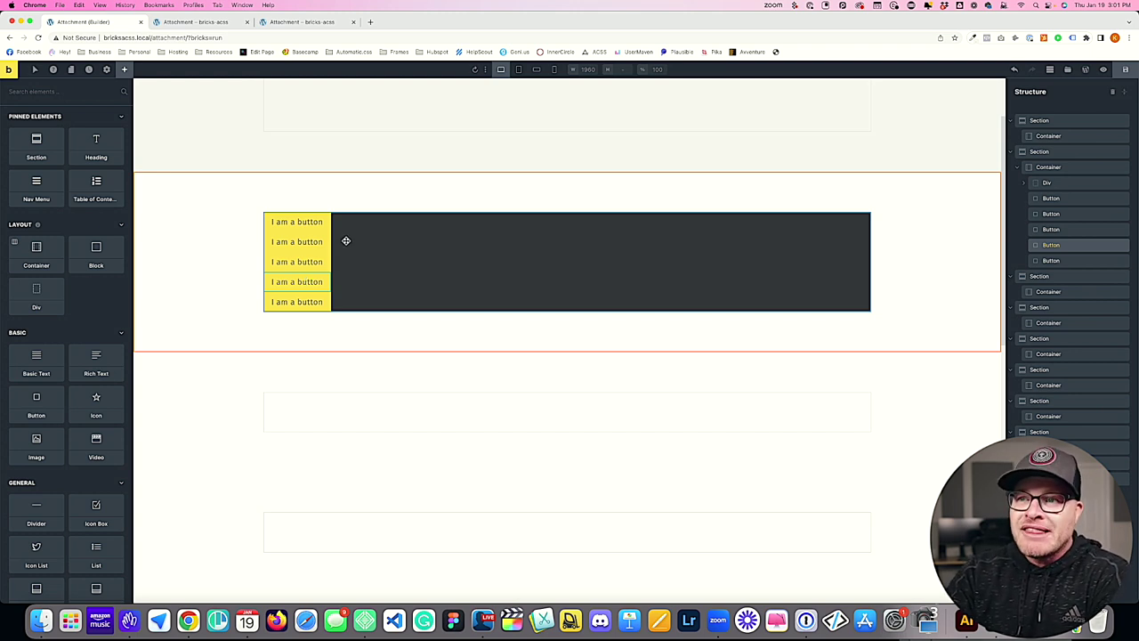
left_click(435, 247)
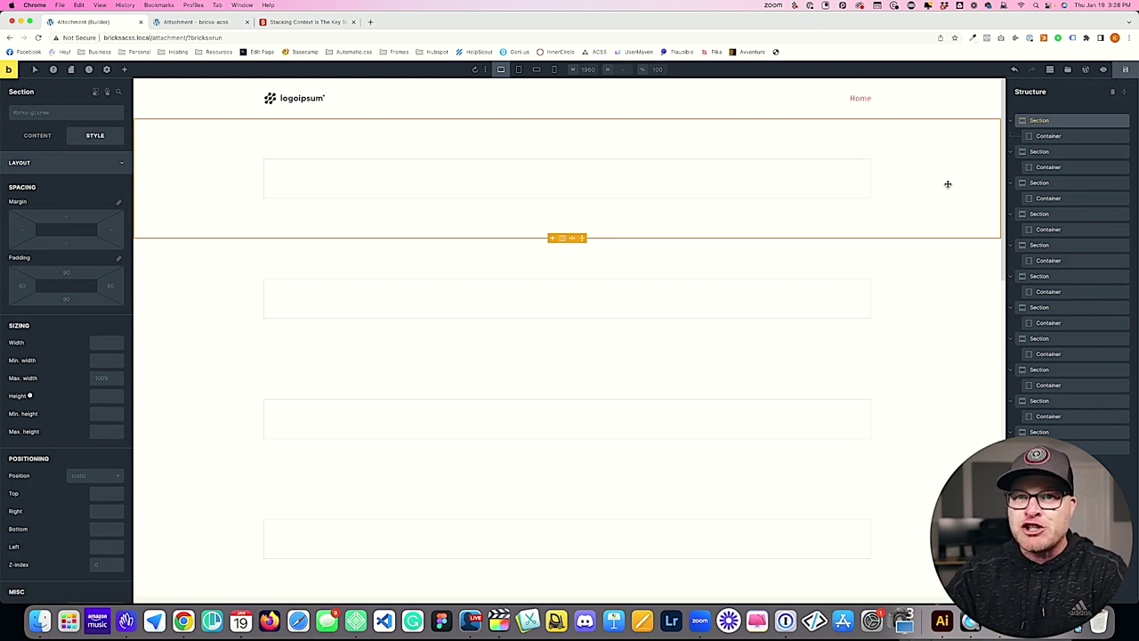
Apply the bg--base-ultra-light class to the first section's container
left_click(357, 181)
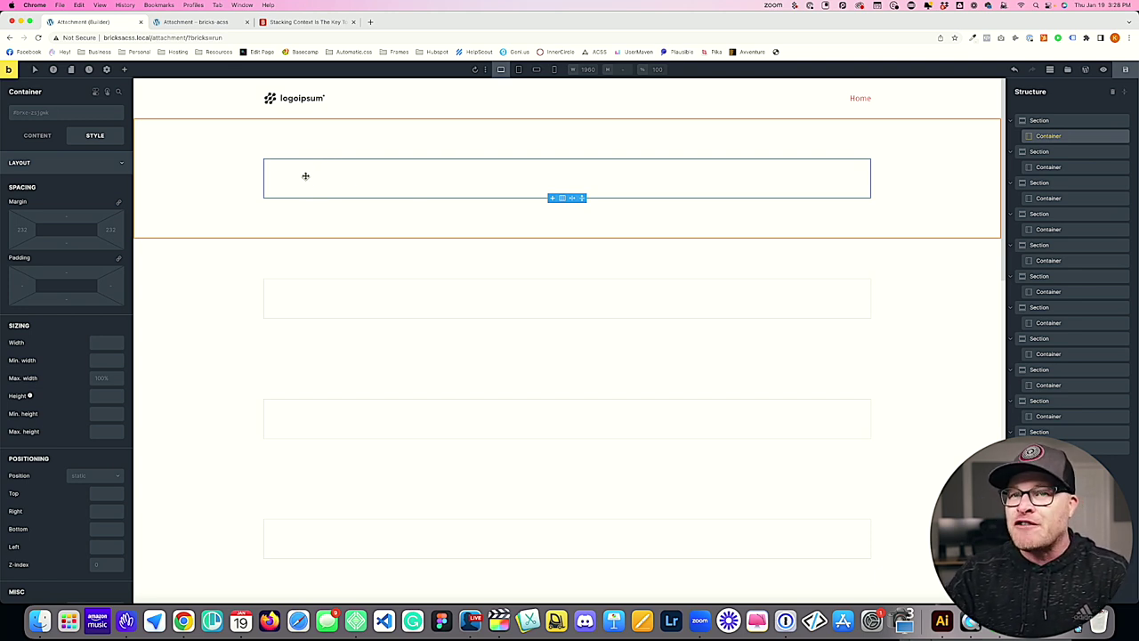
left_click(57, 114)
type("bg--base-ul")
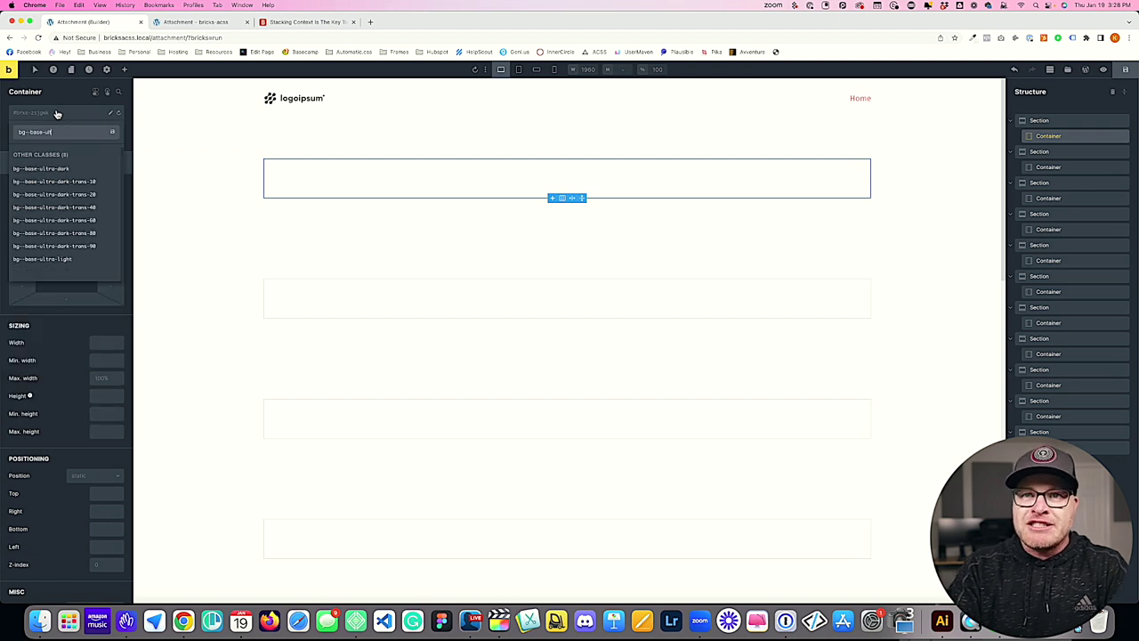
type("tra-lig")
key("Return")
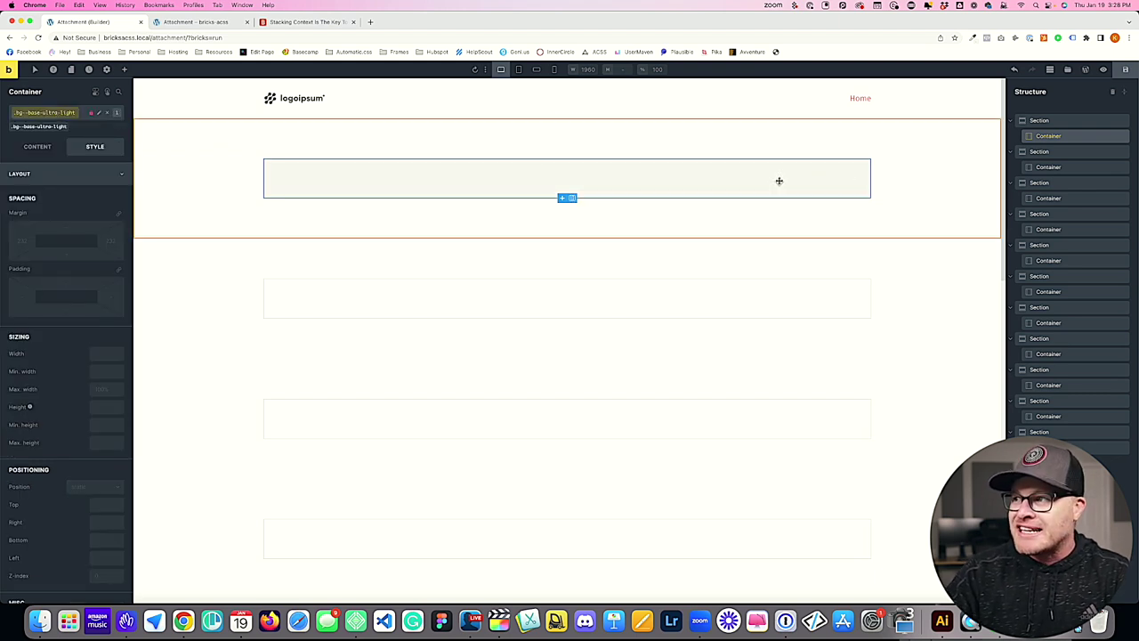
Add an Image element inside the first section's container and select it
left_click(125, 69)
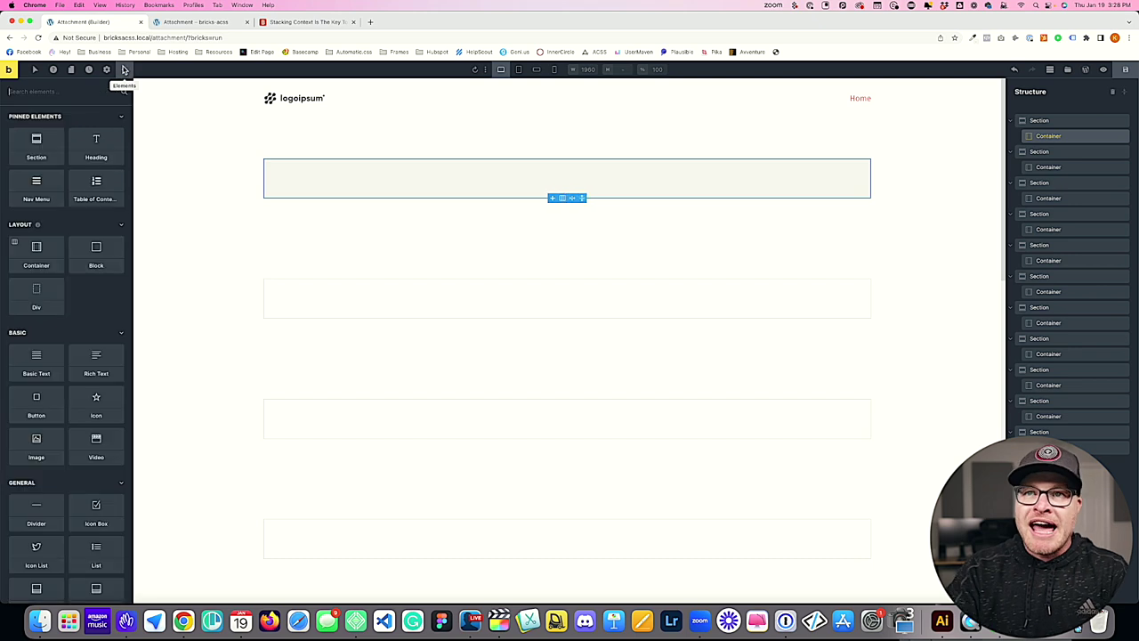
type("Image")
left_click(36, 133)
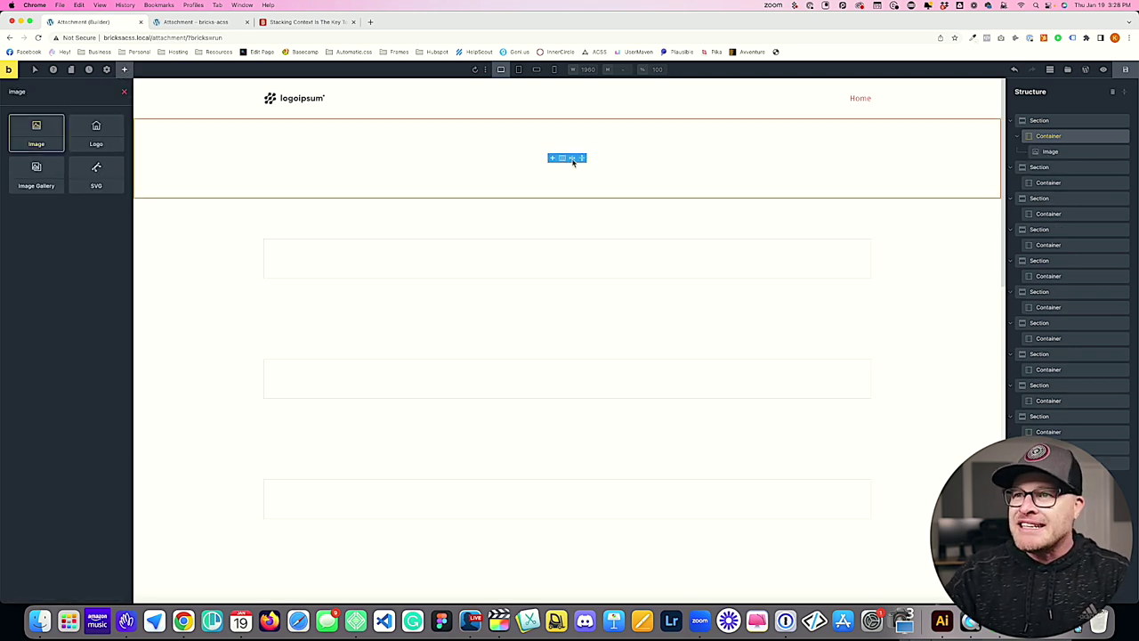
left_click(357, 170)
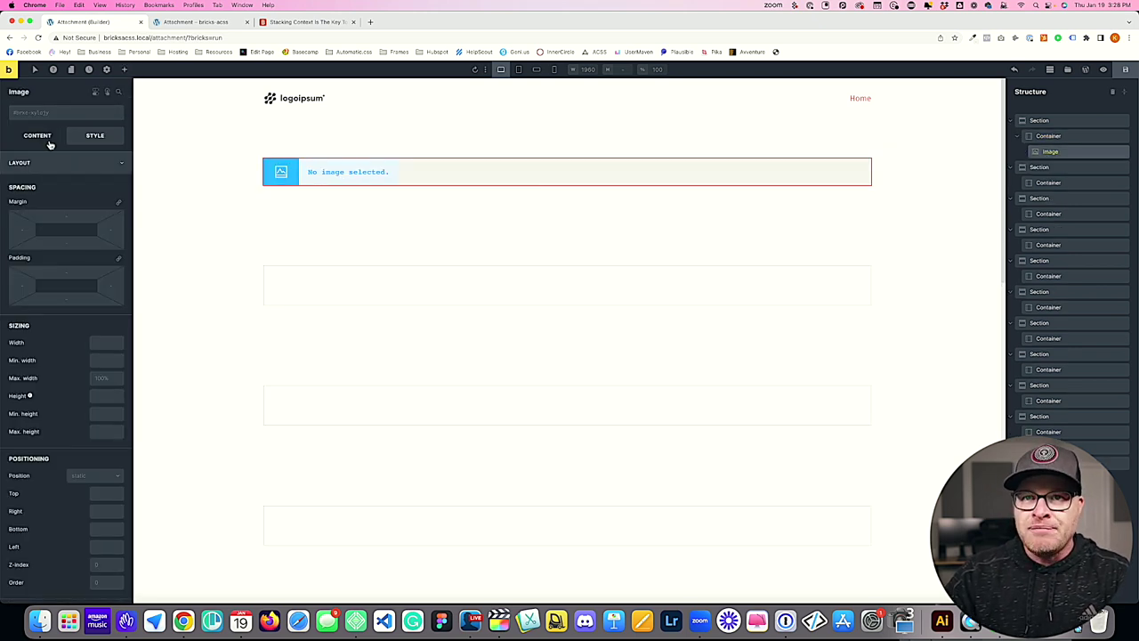
Assign the photo of the surfer sitting on a board at sunset from the media library to the image element
left_click(50, 143)
left_click(78, 157)
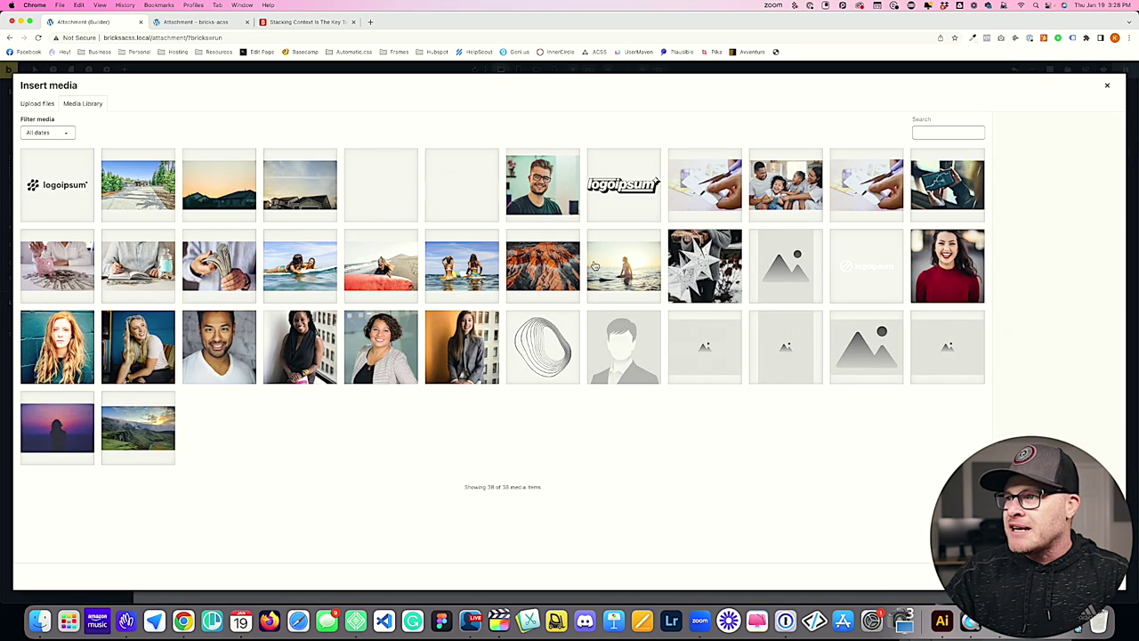
left_click(595, 265)
double_click(594, 265)
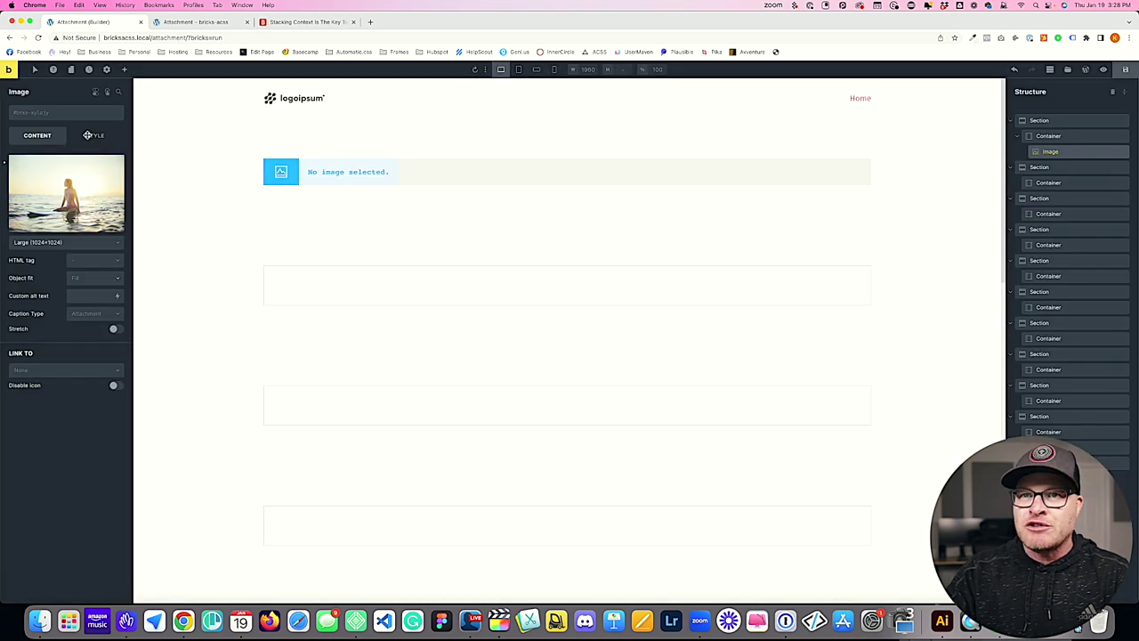
Set the surfer image's width to 24rem
left_click(87, 134)
left_click(102, 341)
type("2")
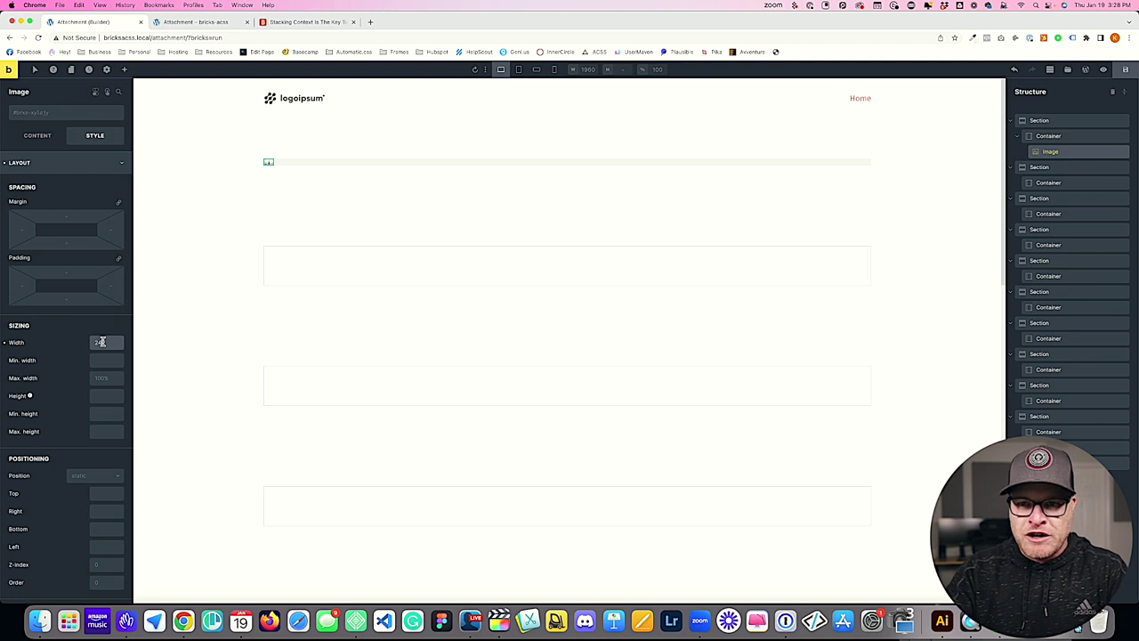
type("4rem")
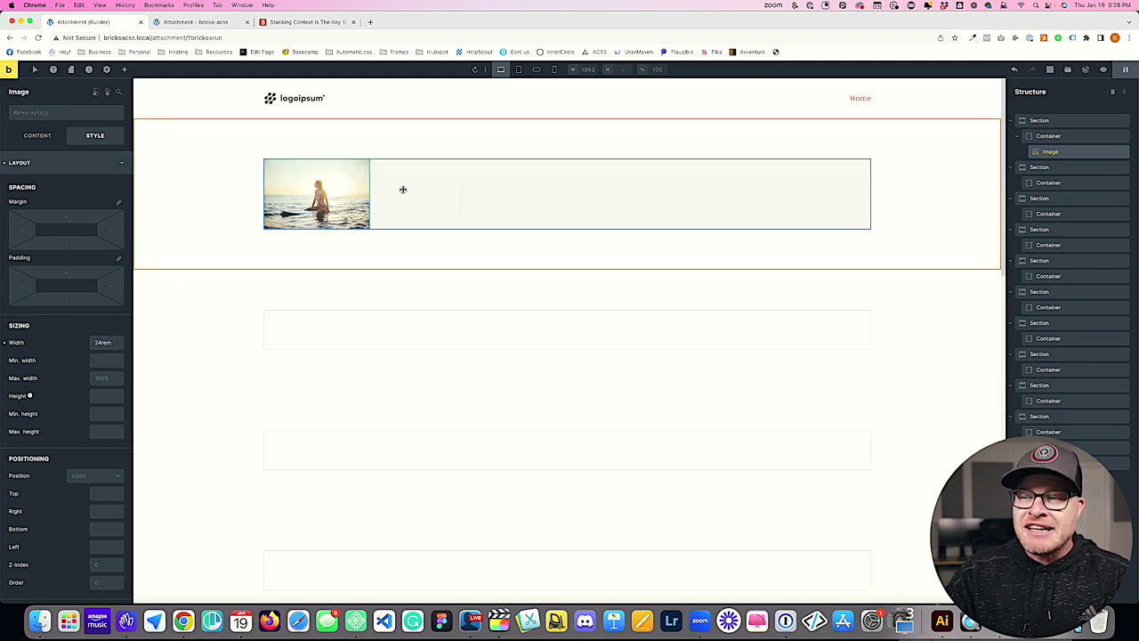
left_click(104, 395)
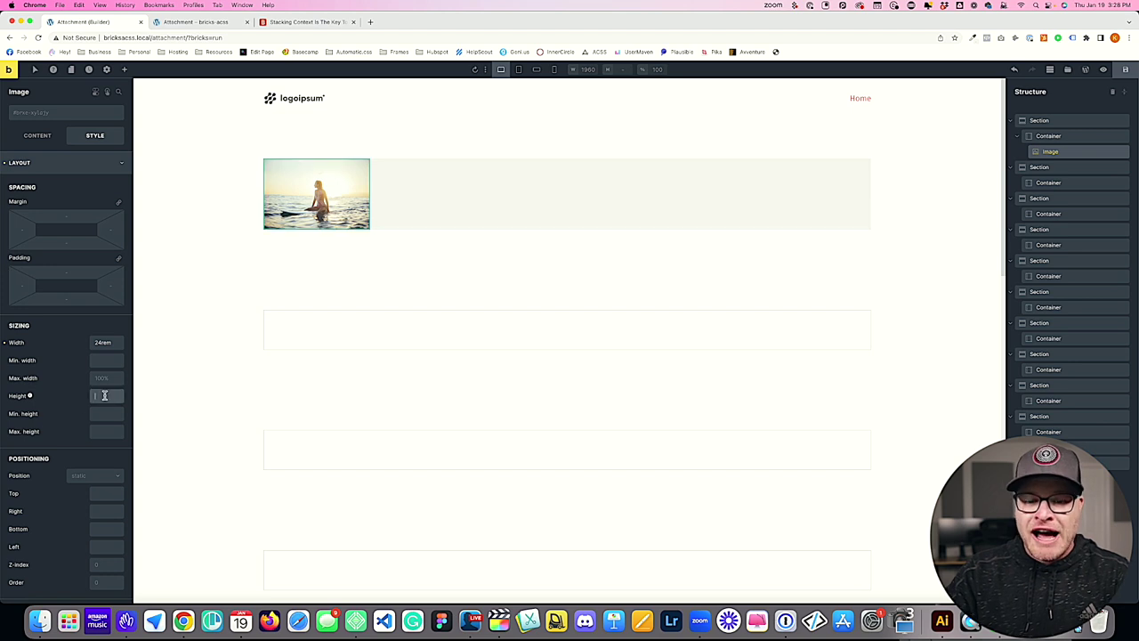
type("50vh")
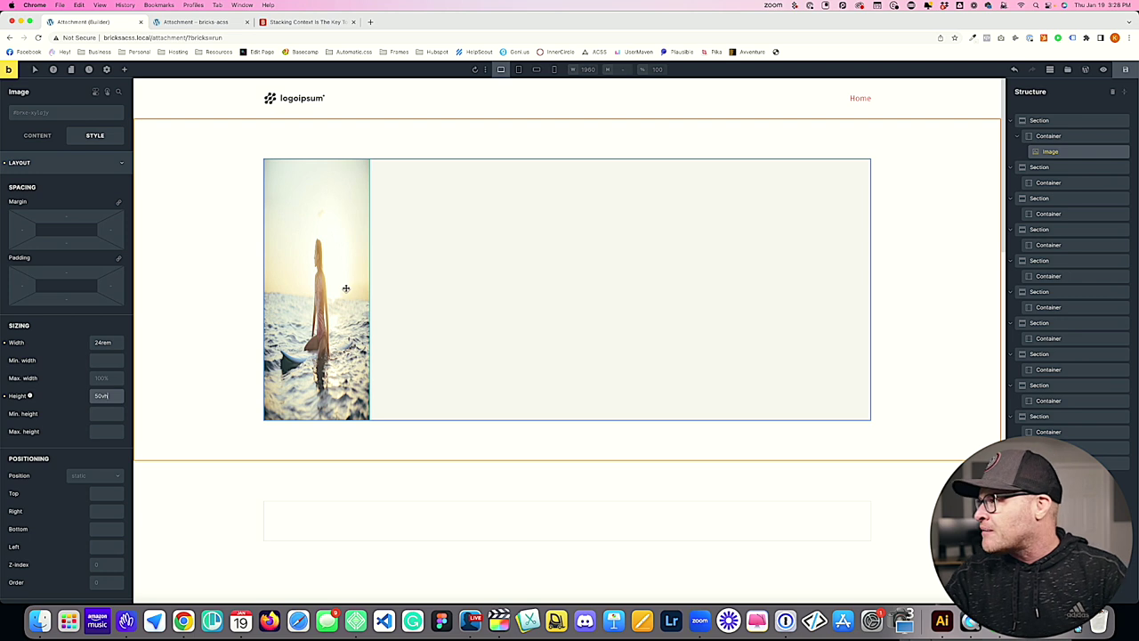
left_click(5, 395)
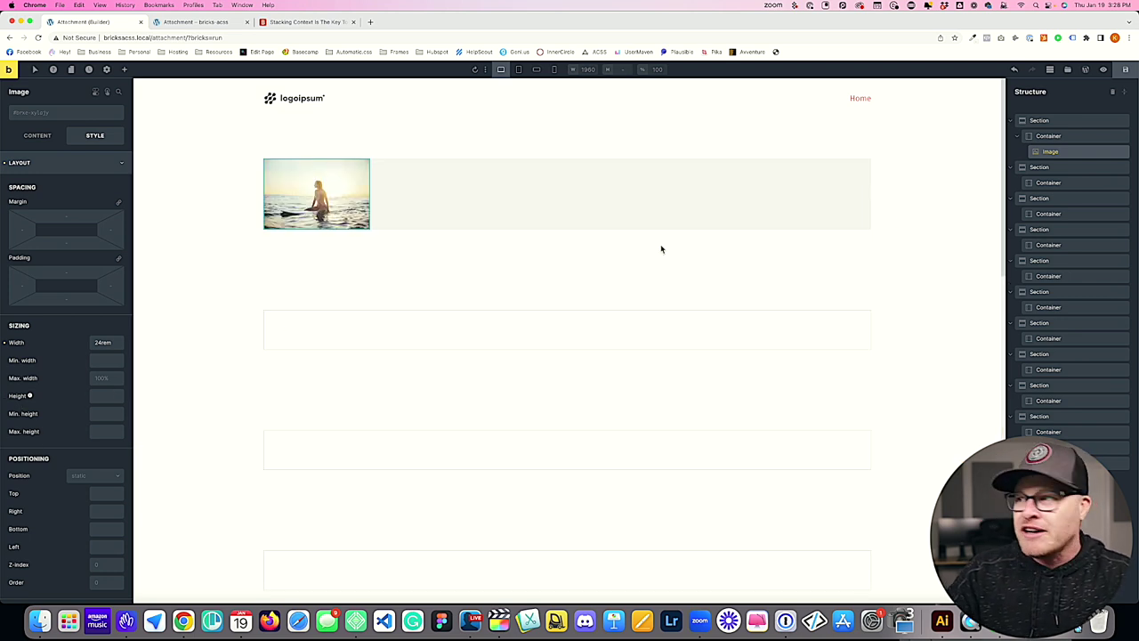
Set the height of the container holding the surfer image to 50vh
left_click(661, 214)
scroll(191, 183, "down", 2)
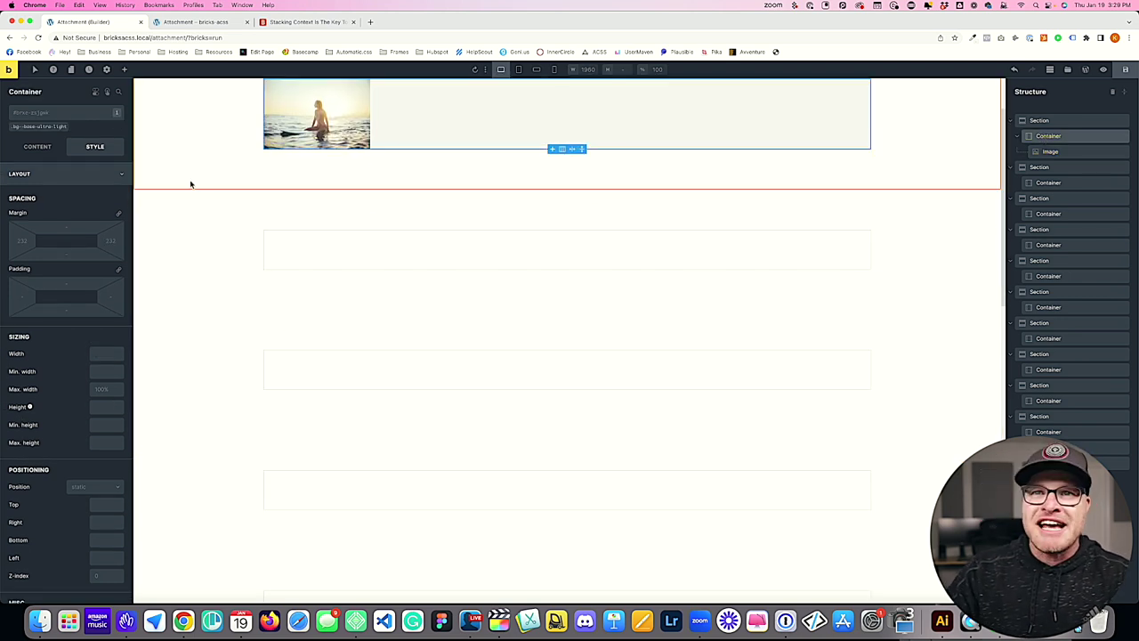
left_click(104, 409)
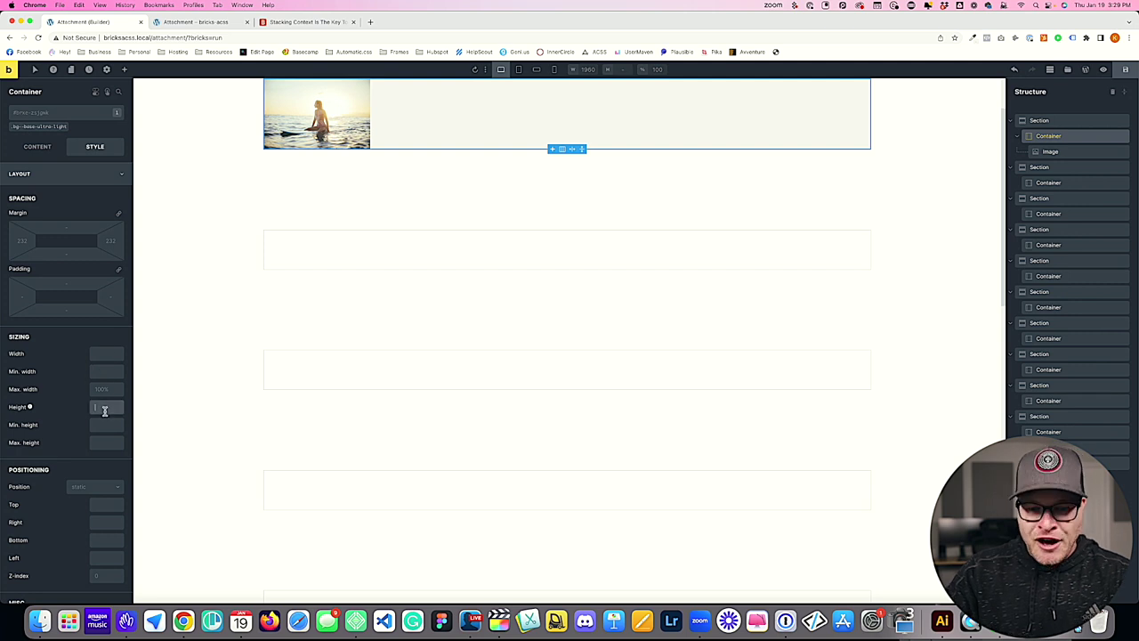
type("50vh")
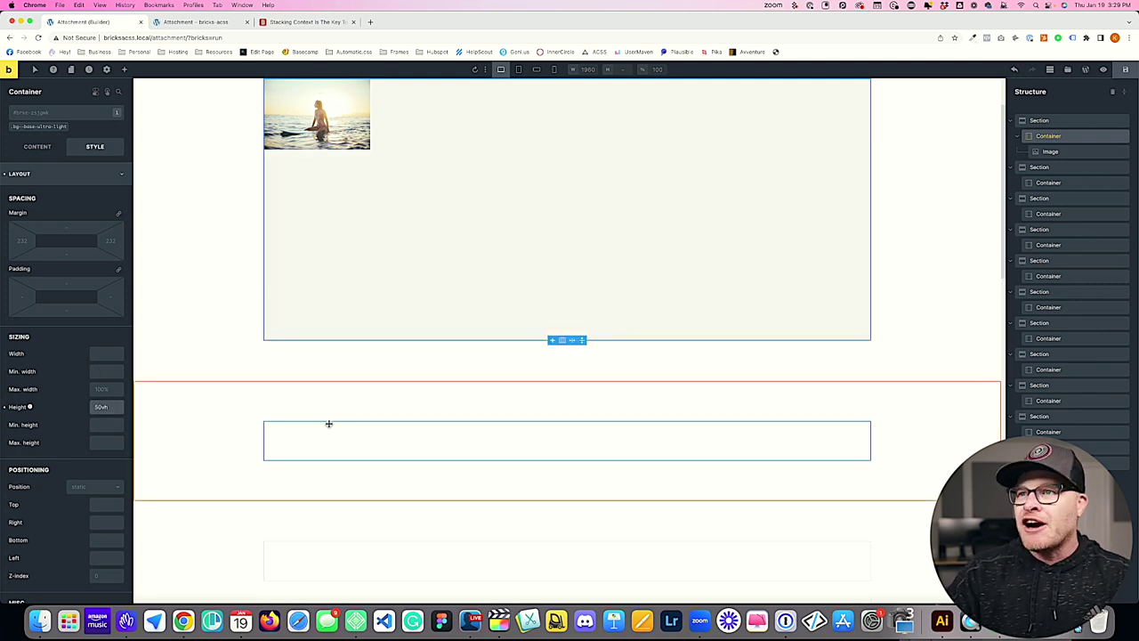
scroll(329, 418, "up", 2)
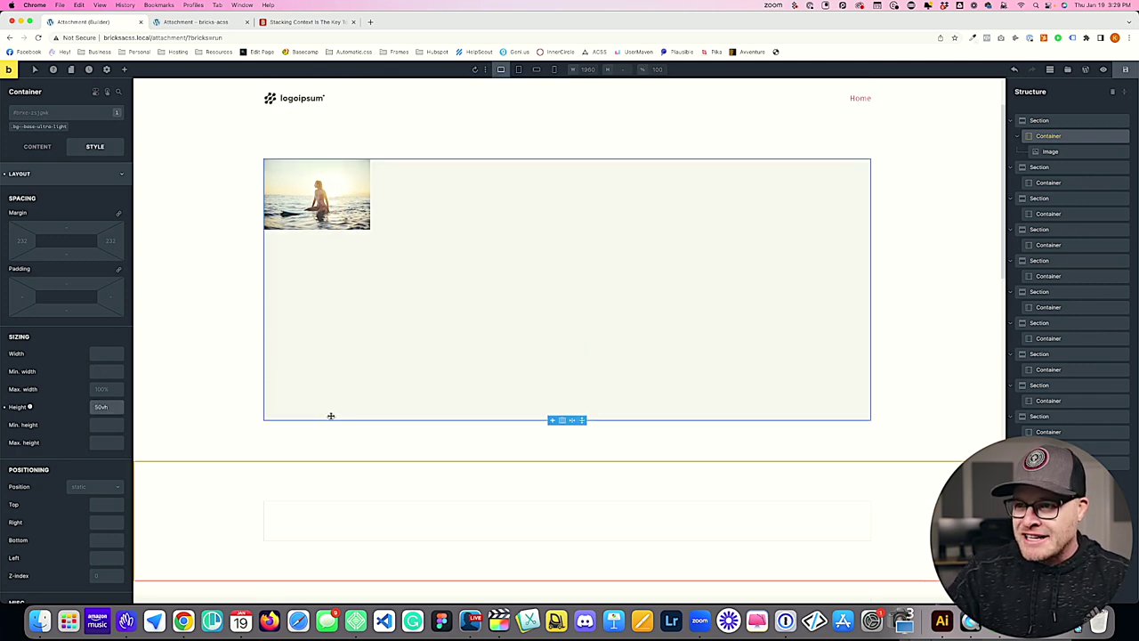
Set the position of the container holding the surfer image to relative
scroll(64, 383, "down", 3)
left_click(76, 402)
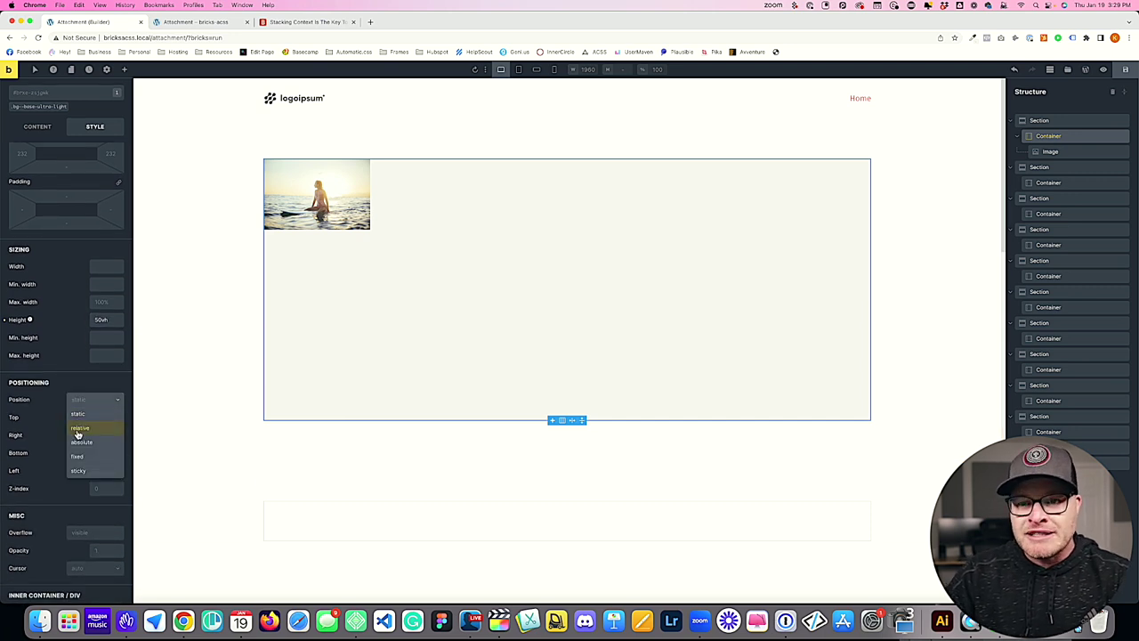
left_click(78, 427)
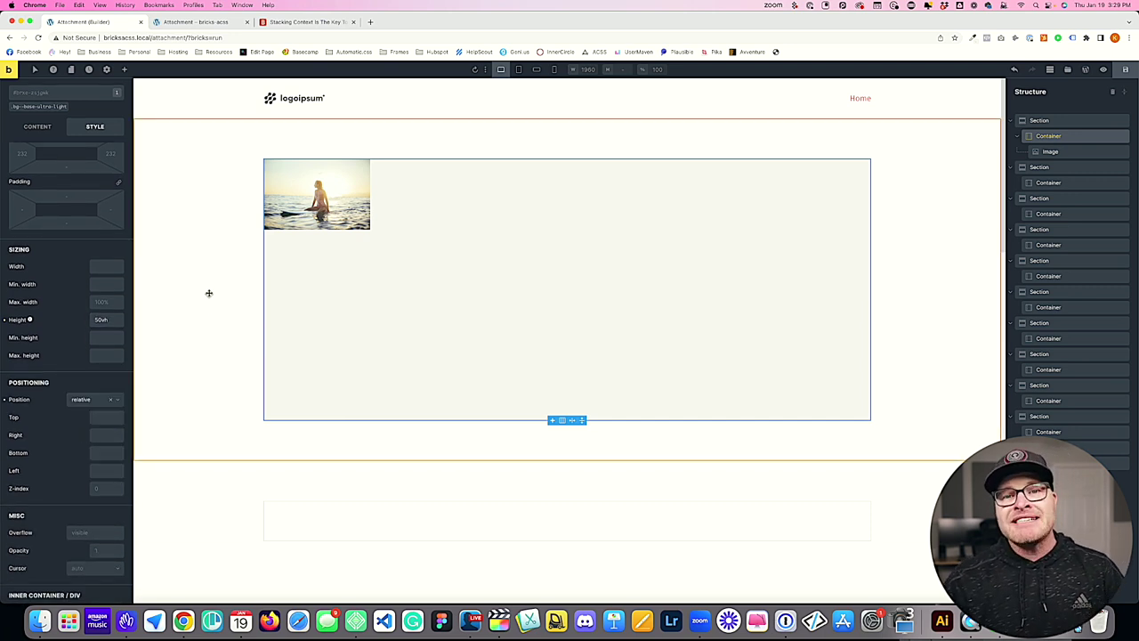
Give the surfer image absolute positioning with bottom and right offsets of 0
left_click(324, 180)
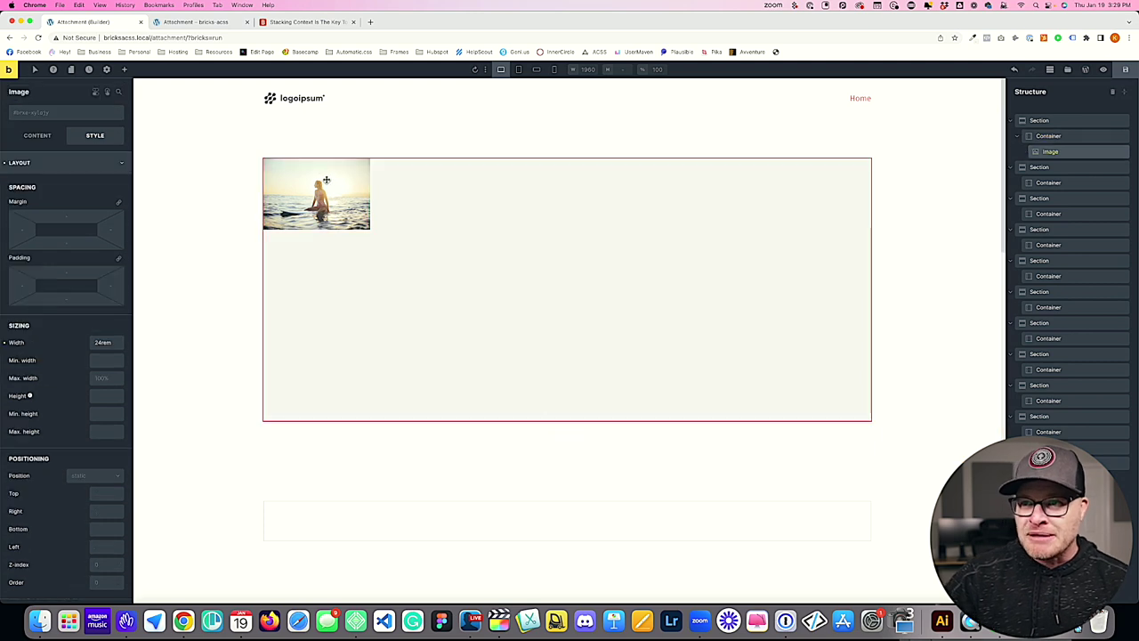
scroll(85, 463, "down", 2)
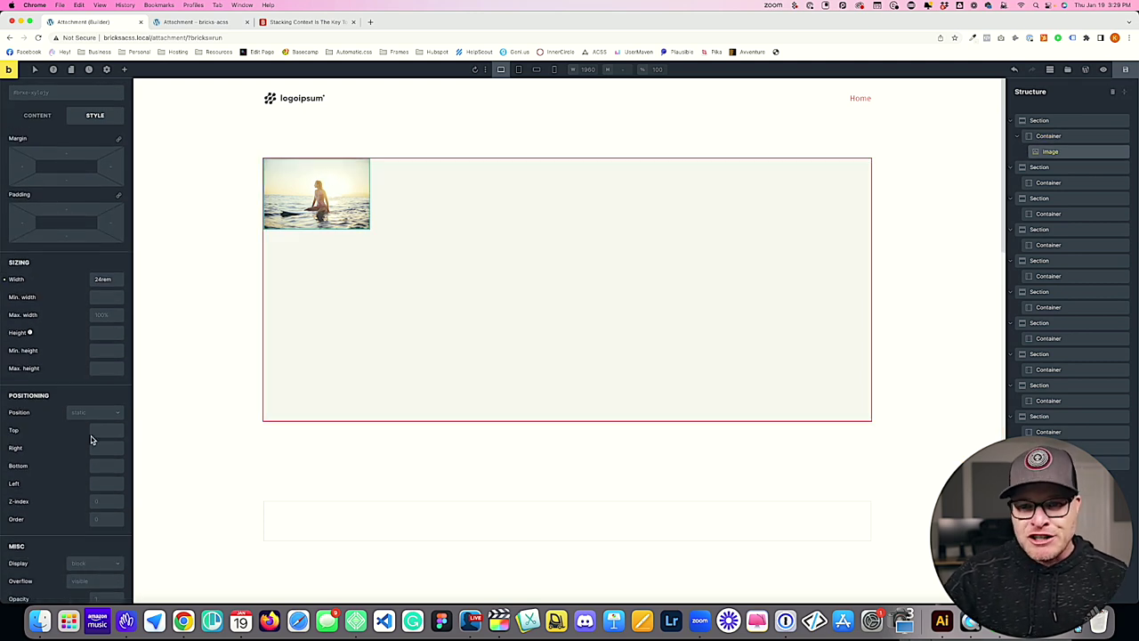
left_click(93, 413)
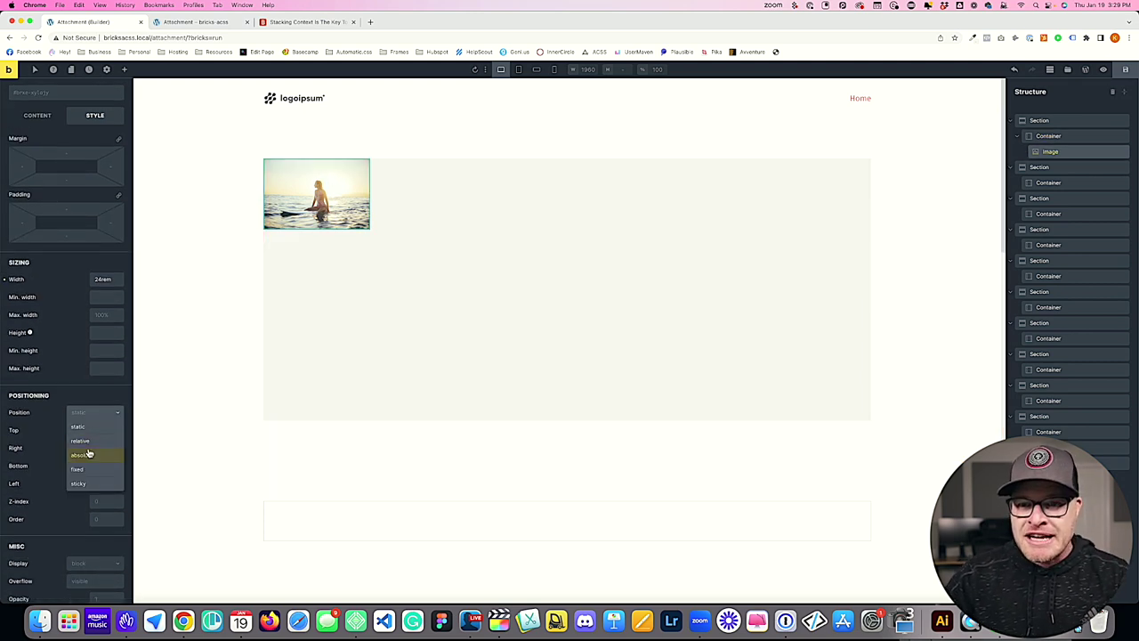
left_click(56, 449)
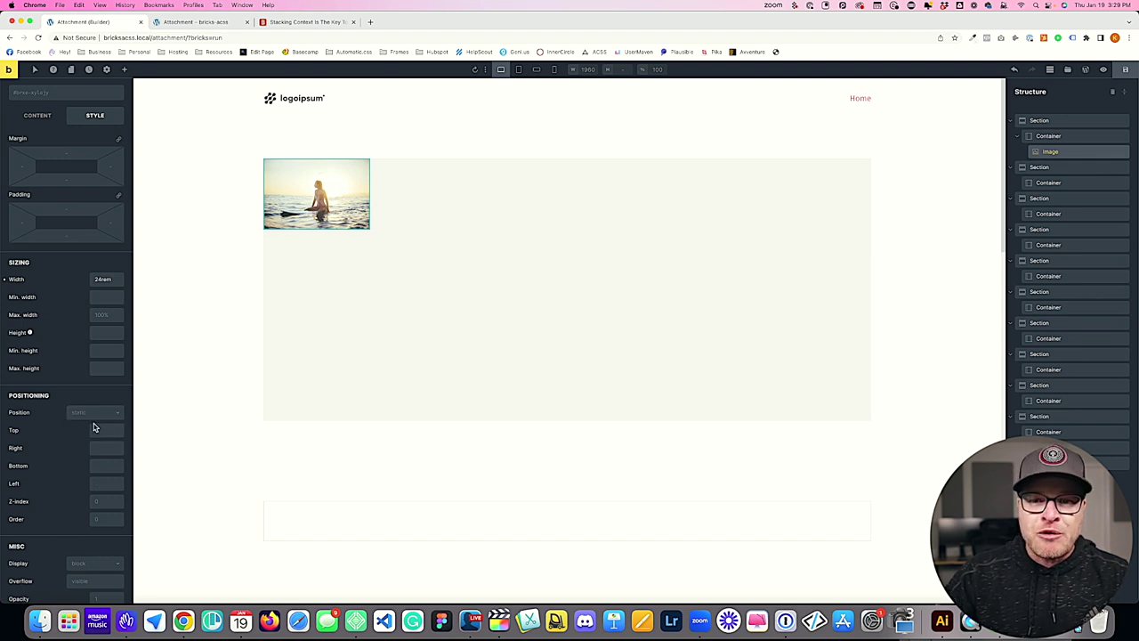
left_click(98, 466)
type("0")
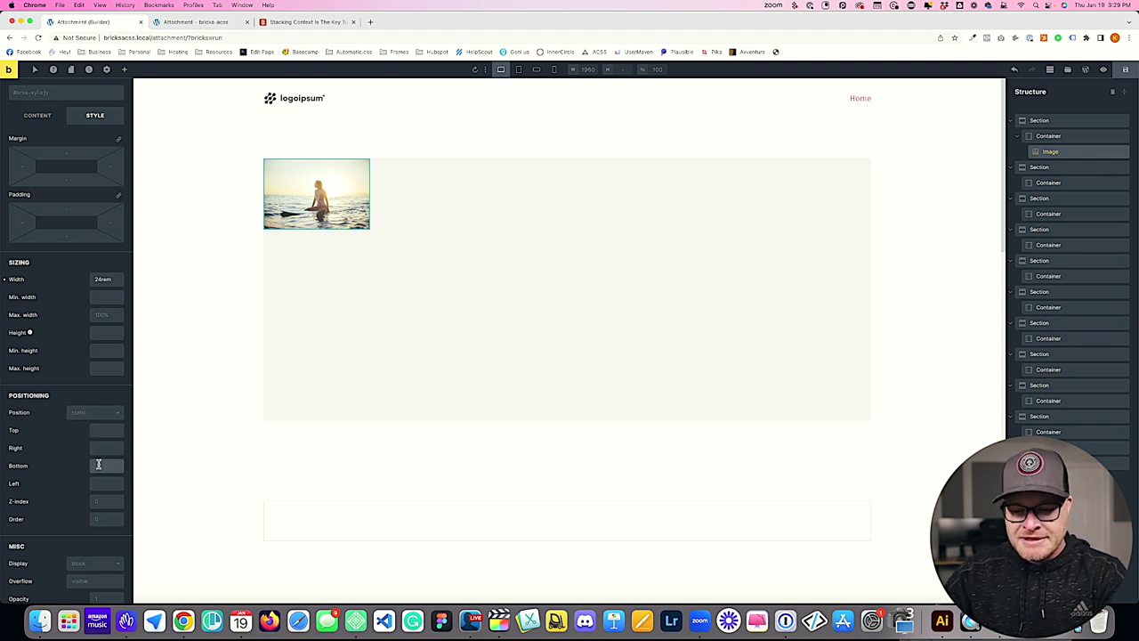
left_click(95, 448)
type("0")
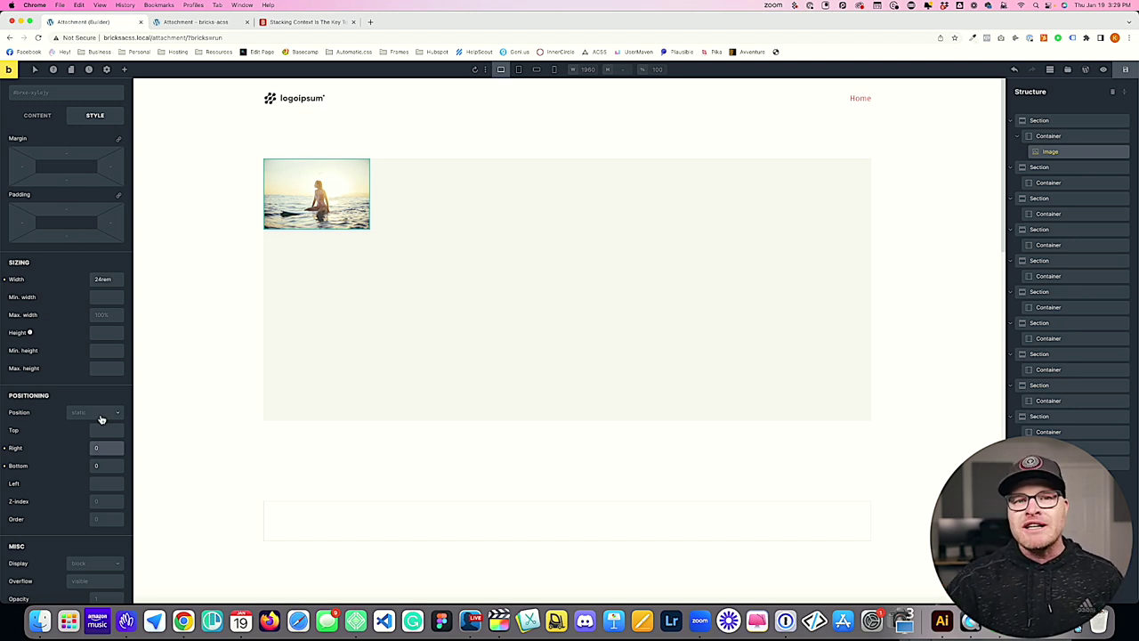
left_click(100, 415)
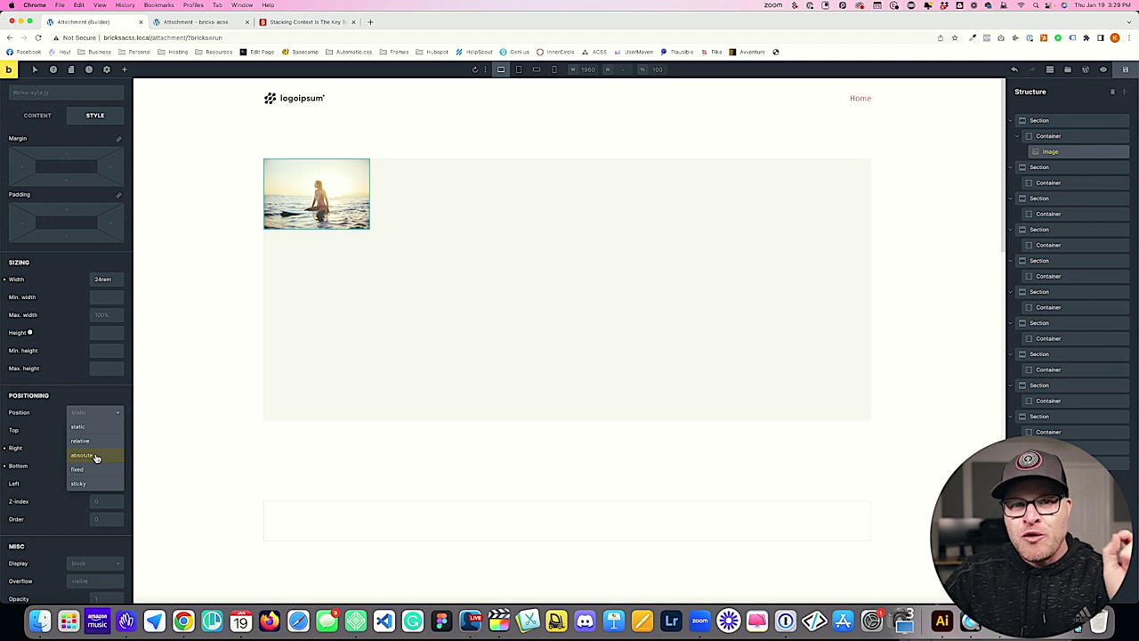
left_click(96, 456)
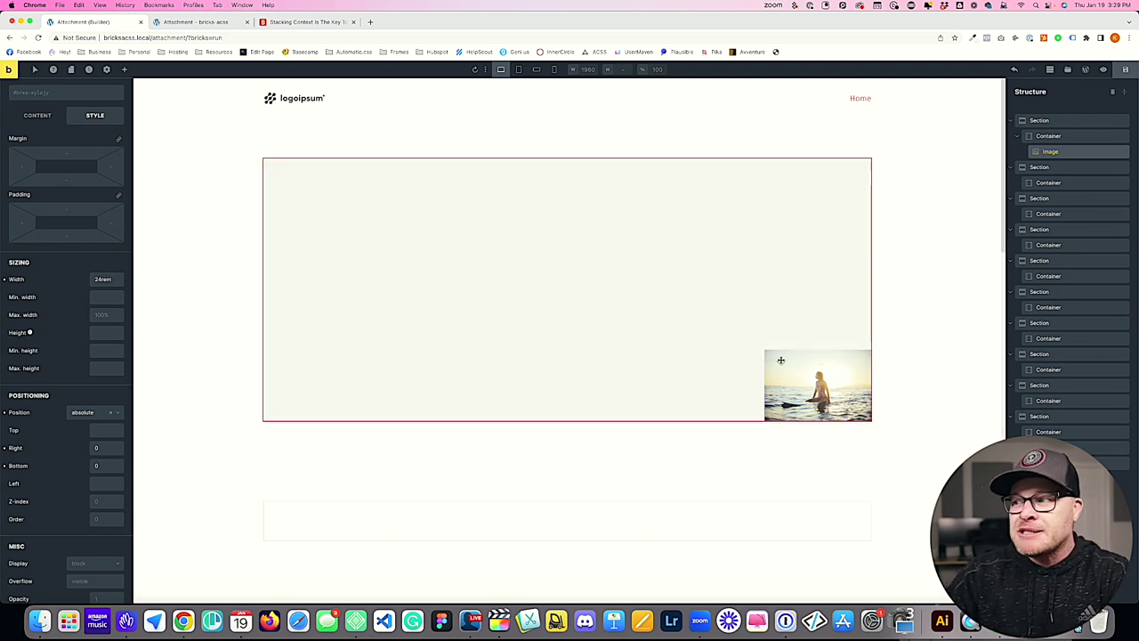
Review the positioning settings of the container and its surfer image, and select the section around them
left_click(649, 249)
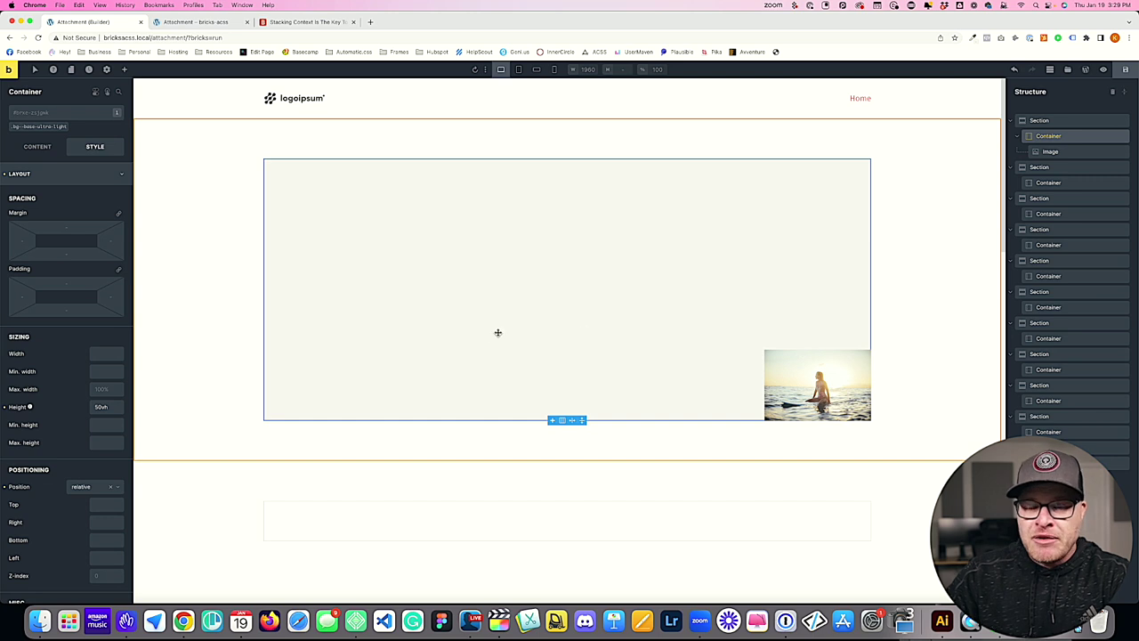
left_click(779, 387)
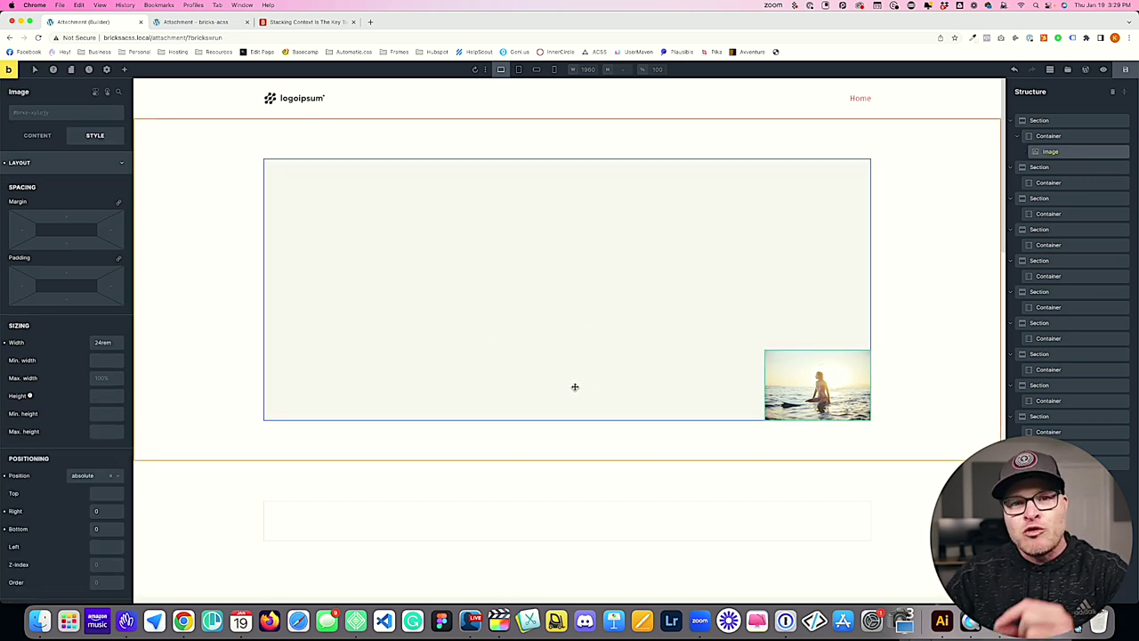
left_click(313, 296)
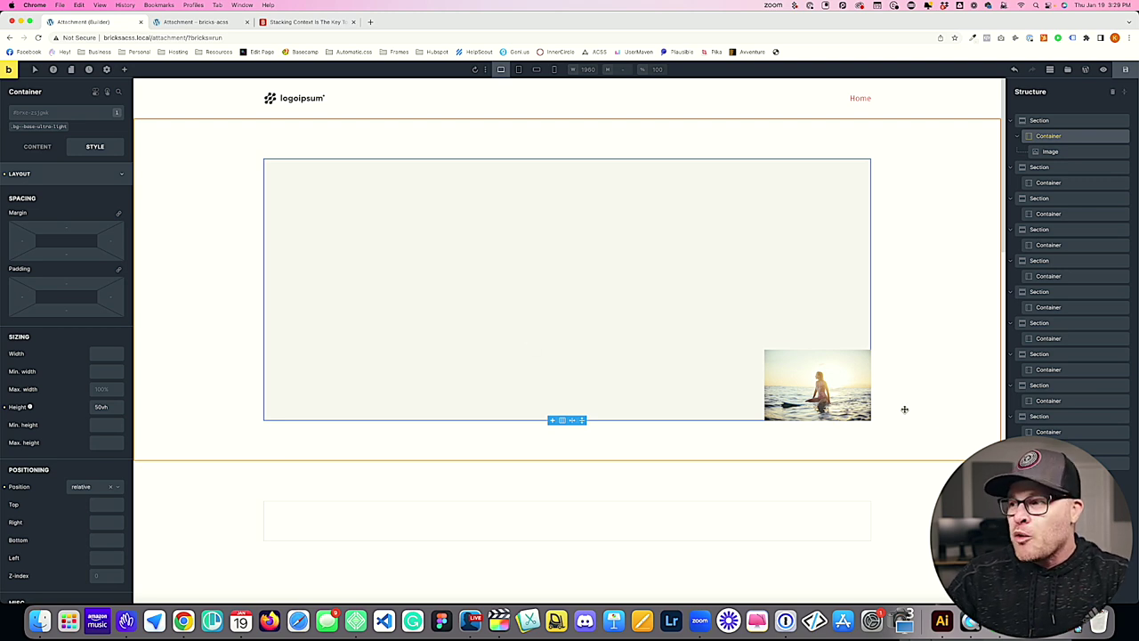
left_click(802, 380)
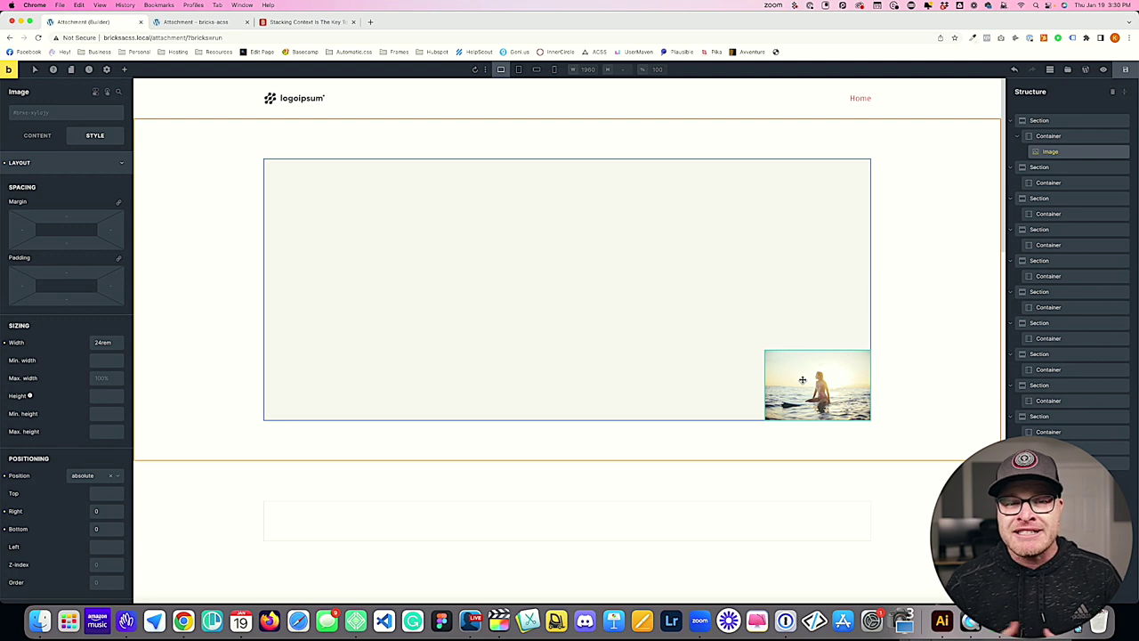
left_click(222, 273)
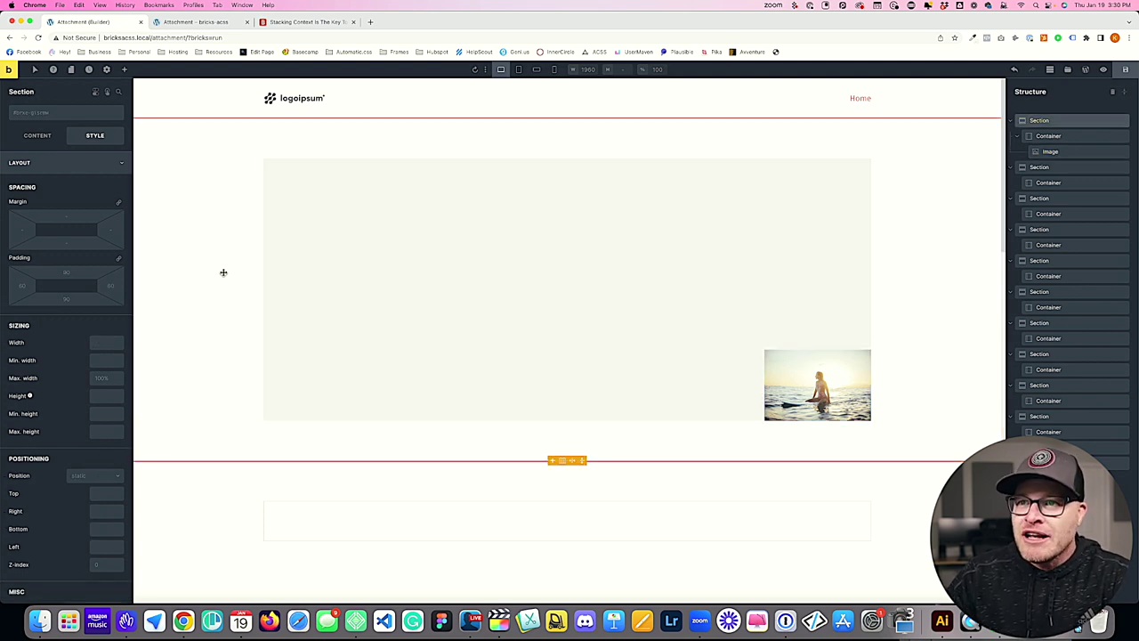
left_click(57, 114)
type("200vh")
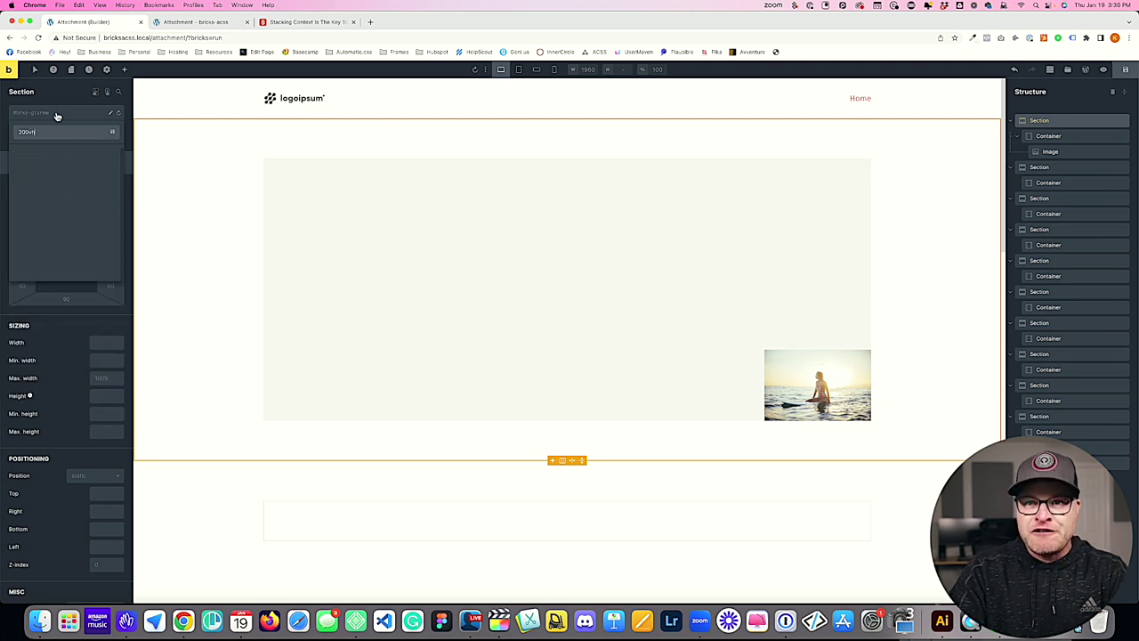
key("Return")
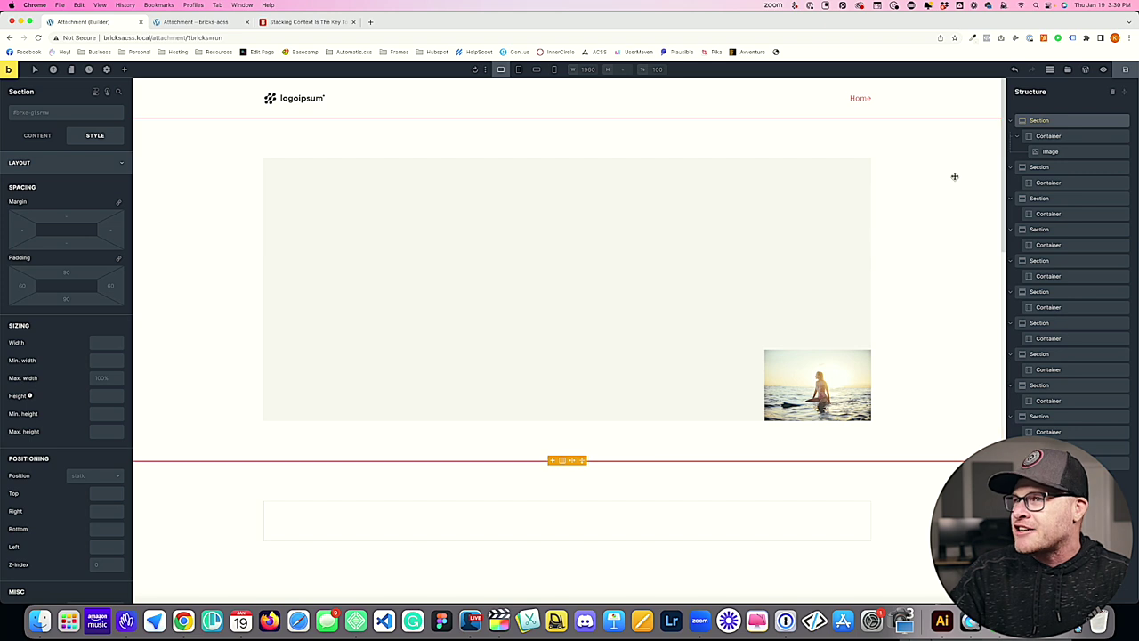
Set the height of the section around the surfer image's container to 200vh
left_click(105, 393)
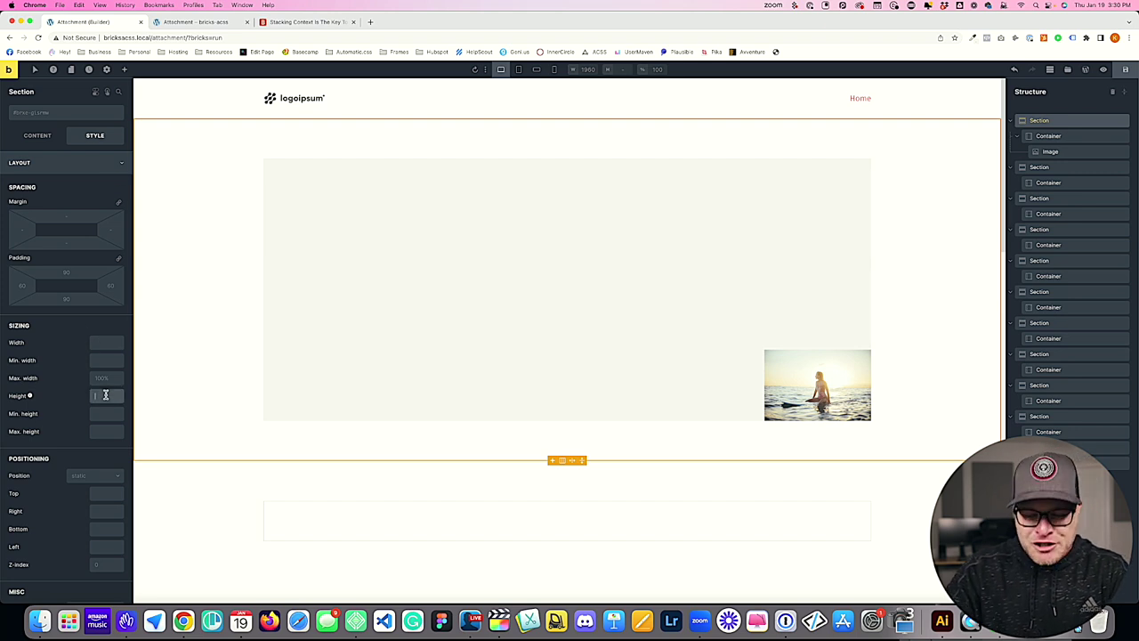
type("200vh")
scroll(454, 408, "down", 1)
scroll(455, 408, "down", 8)
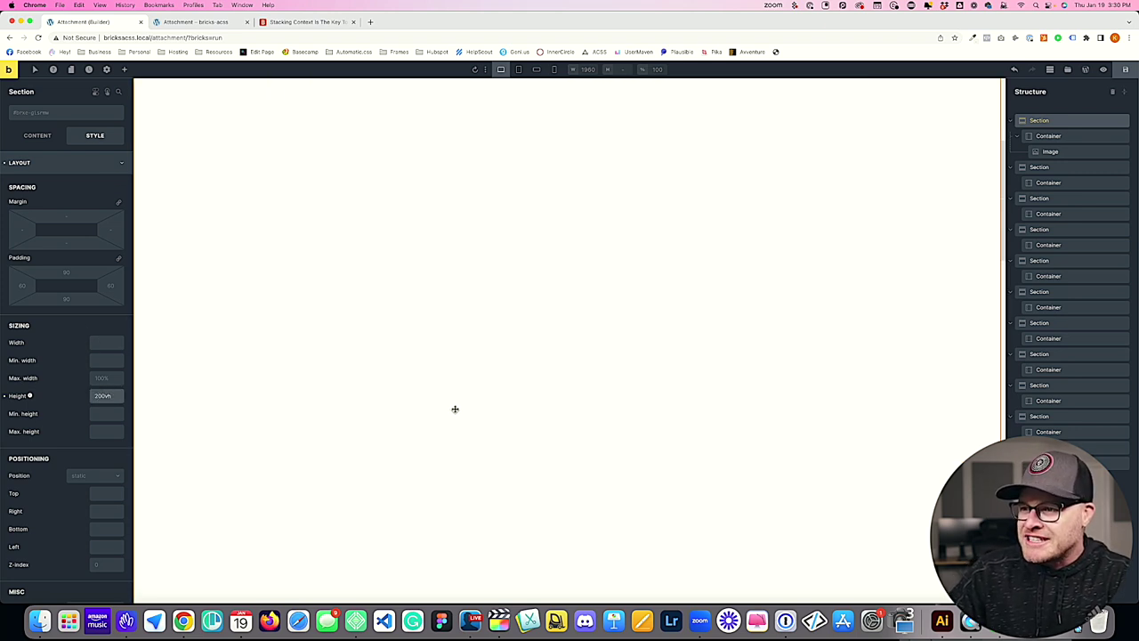
scroll(453, 409, "up", 3)
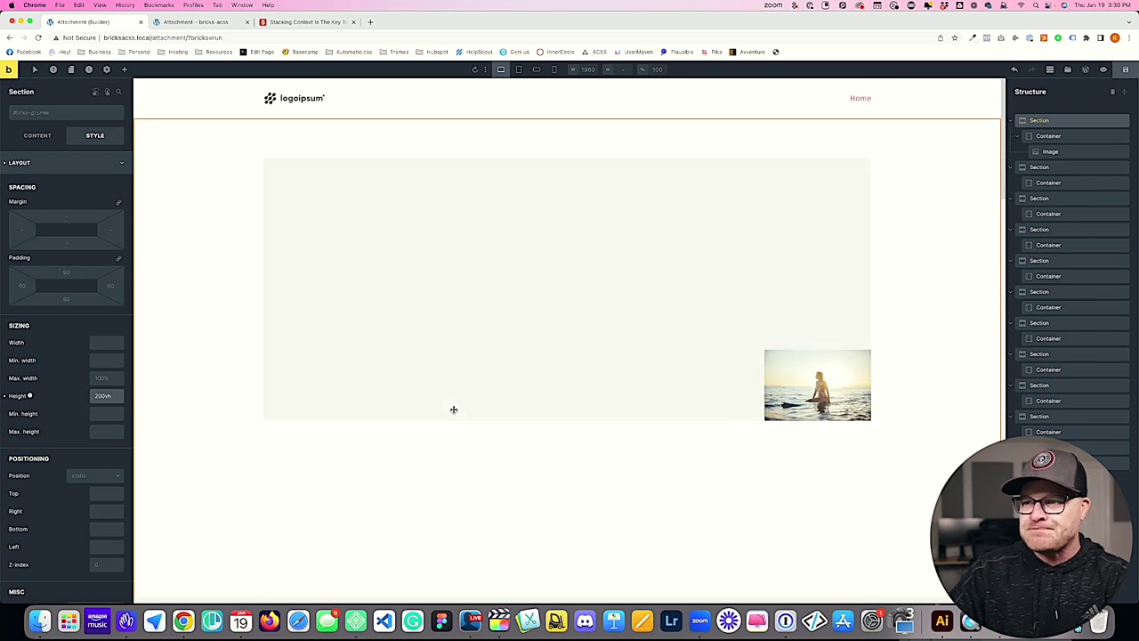
Make the surfer image's container sticky with a top offset of 0 and check how it behaves with its image
left_click(415, 188)
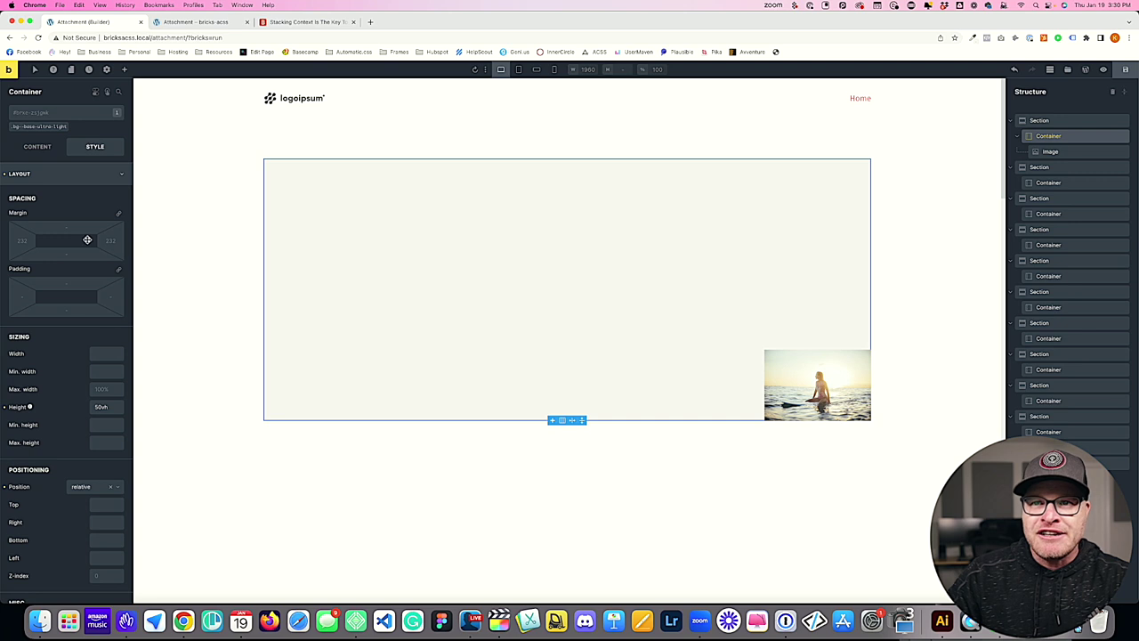
scroll(89, 303, "down", 3)
left_click(91, 368)
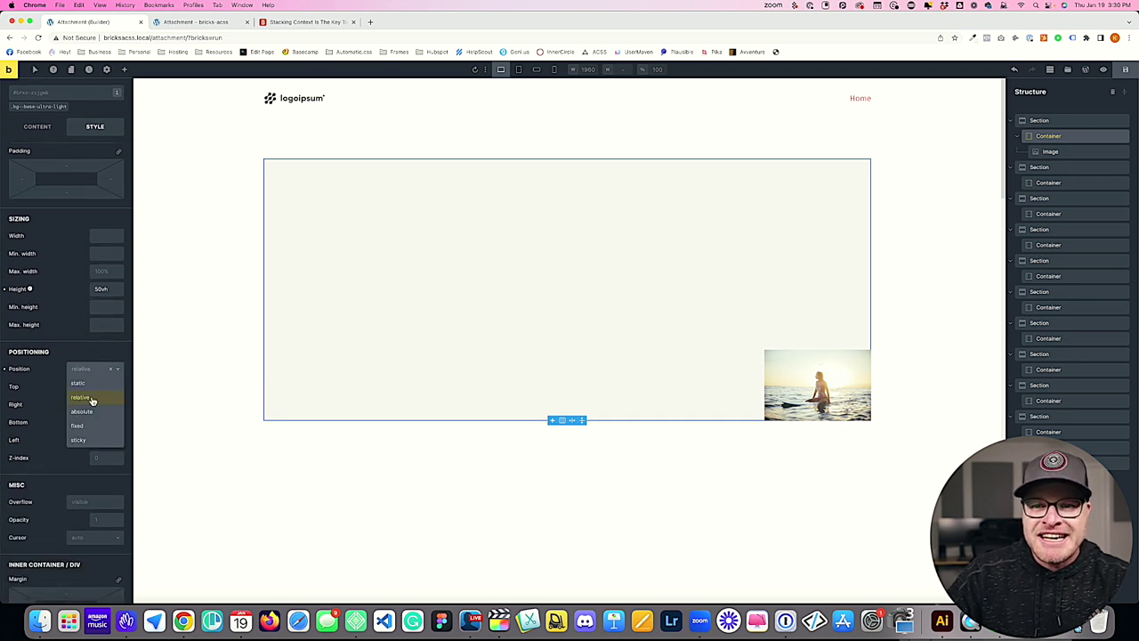
left_click(98, 440)
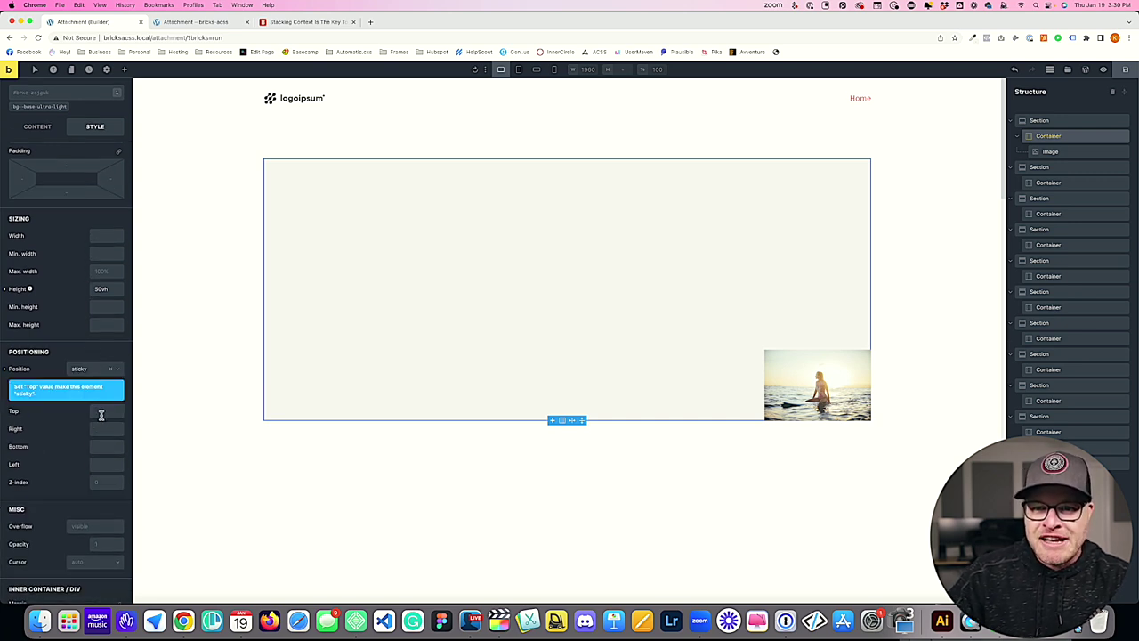
left_click(106, 411)
type("0")
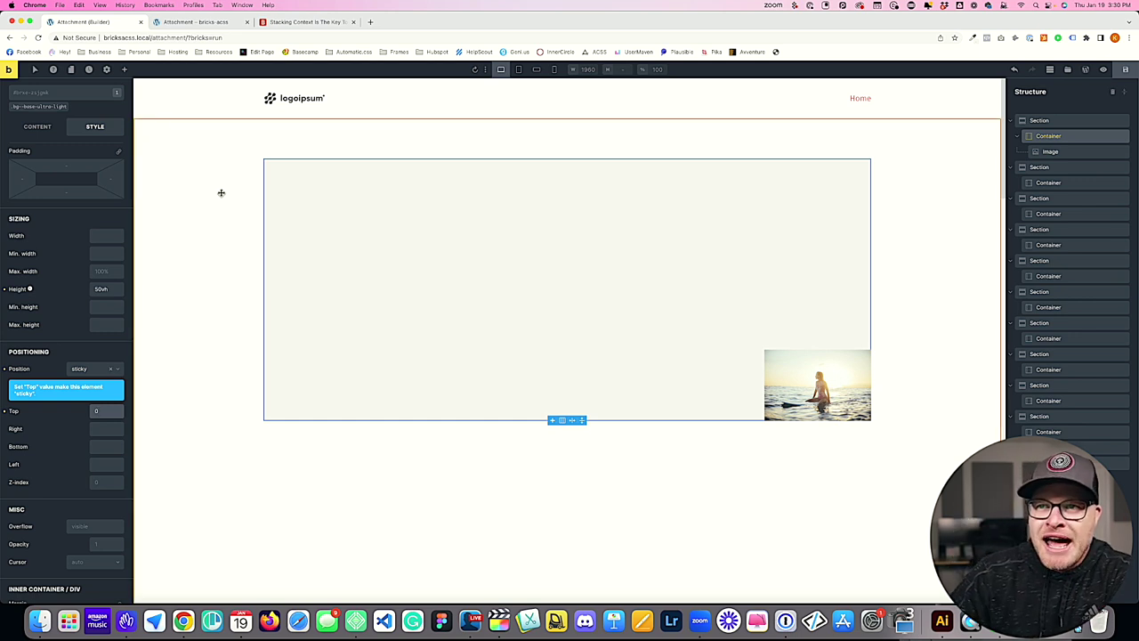
scroll(219, 195, "down", 3)
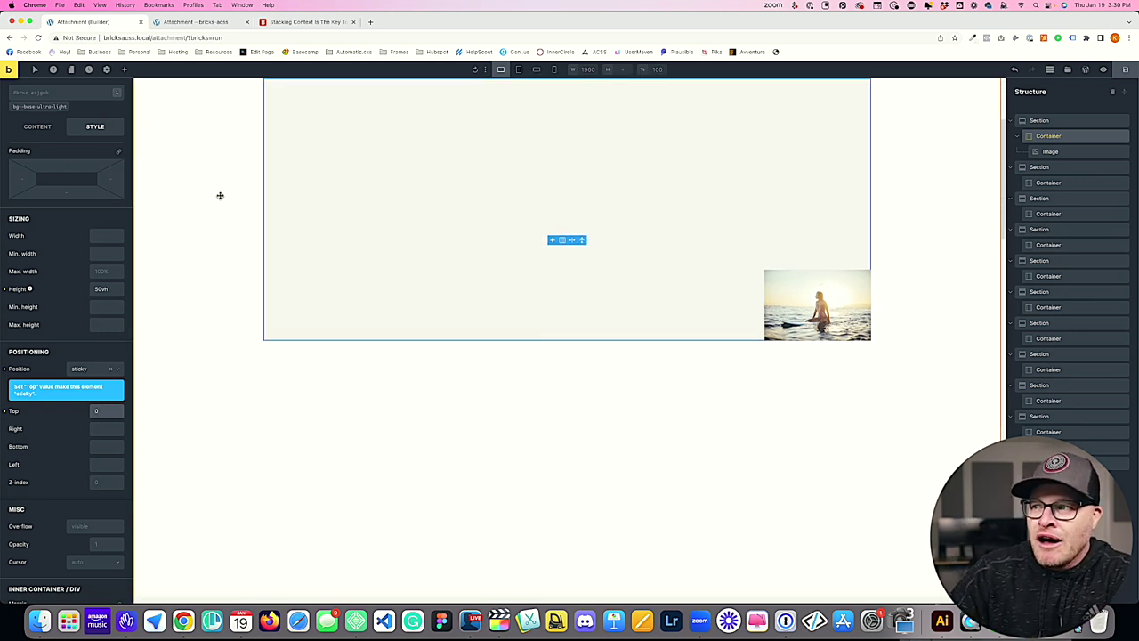
scroll(544, 111, "down", 3)
scroll(545, 110, "down", 5)
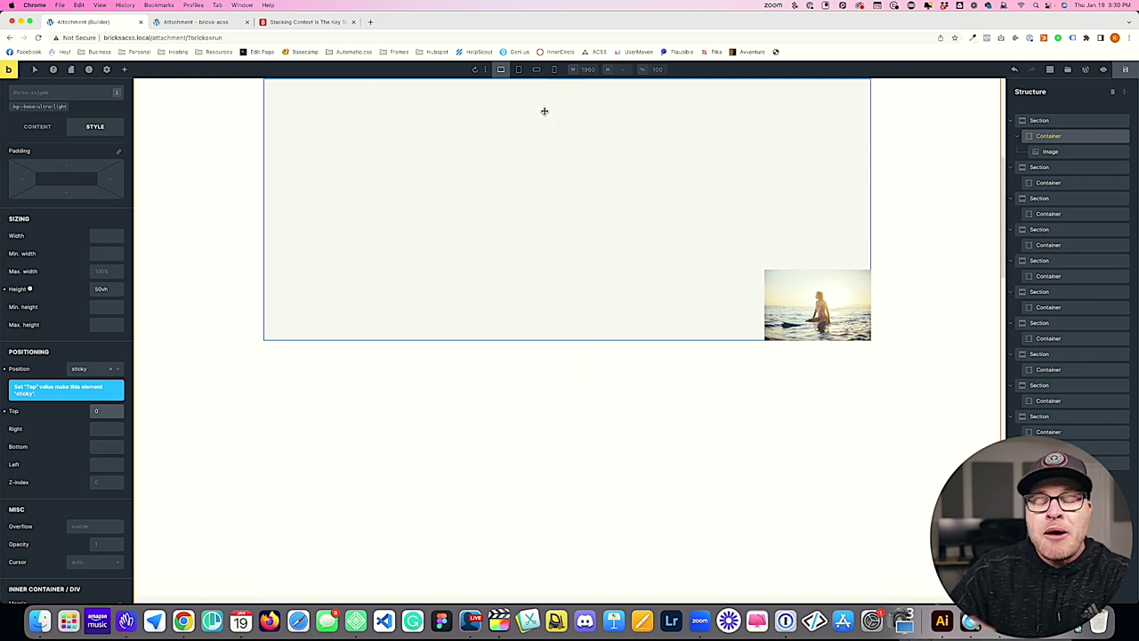
left_click(804, 294)
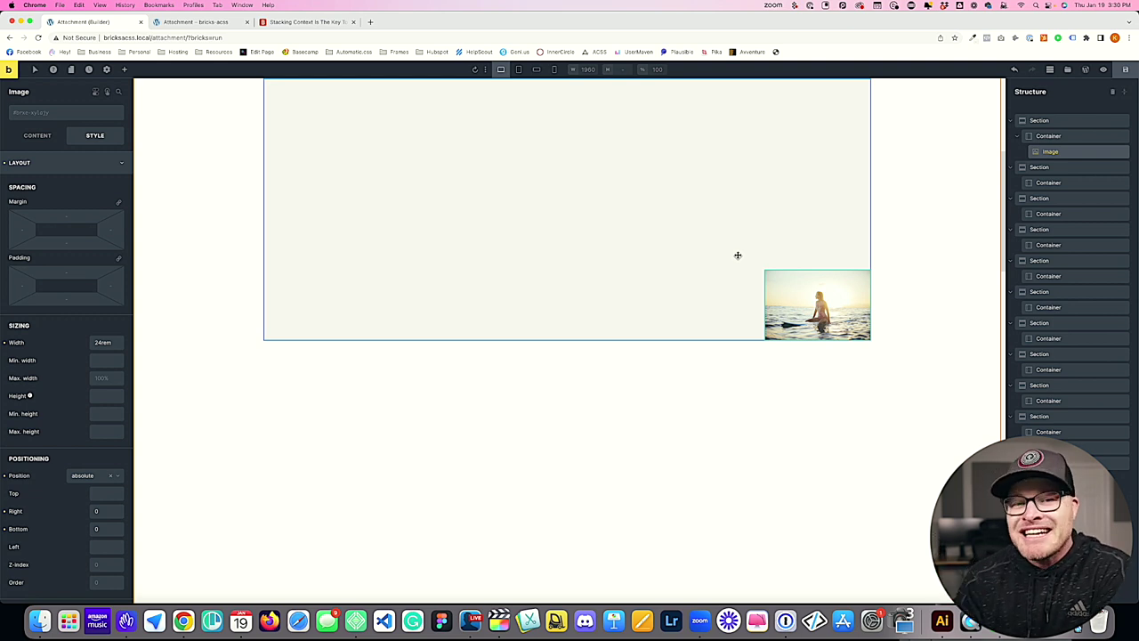
scroll(721, 257, "up", 2)
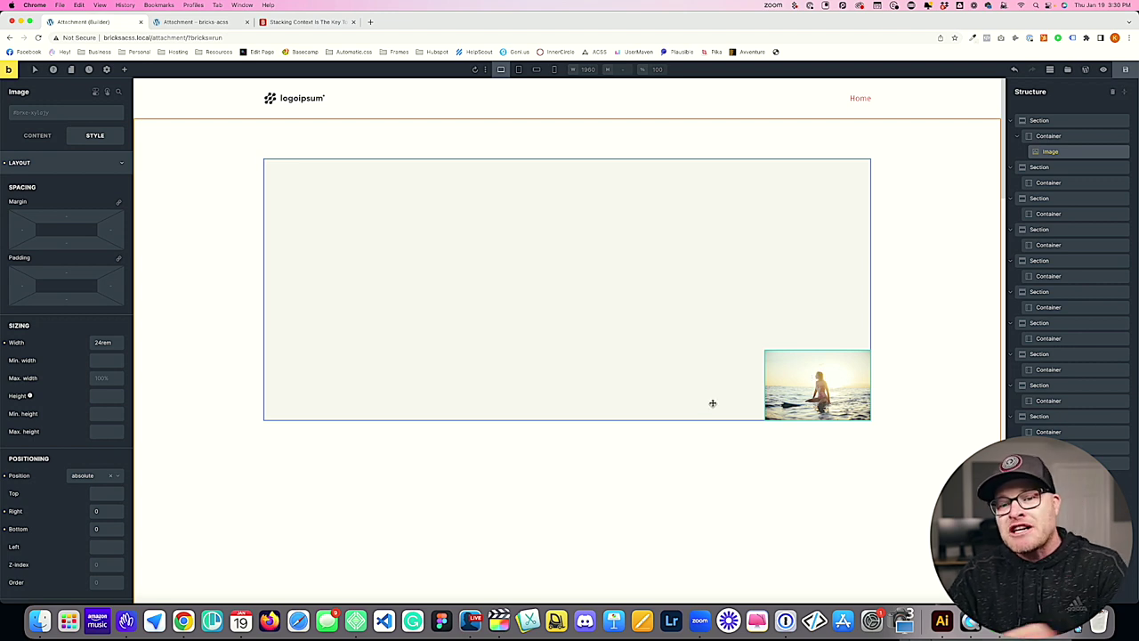
Set the position of the surfer image's container to fixed with a left offset of 0 and check how it behaves
left_click(396, 261)
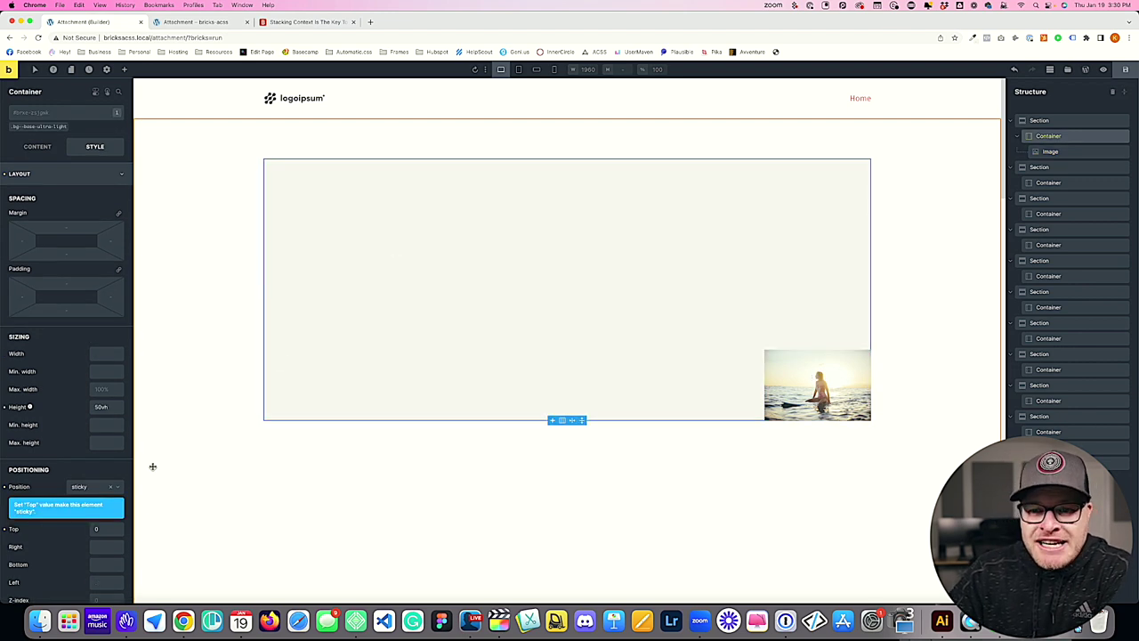
left_click(85, 487)
scroll(82, 505, "down", 1)
left_click(78, 503)
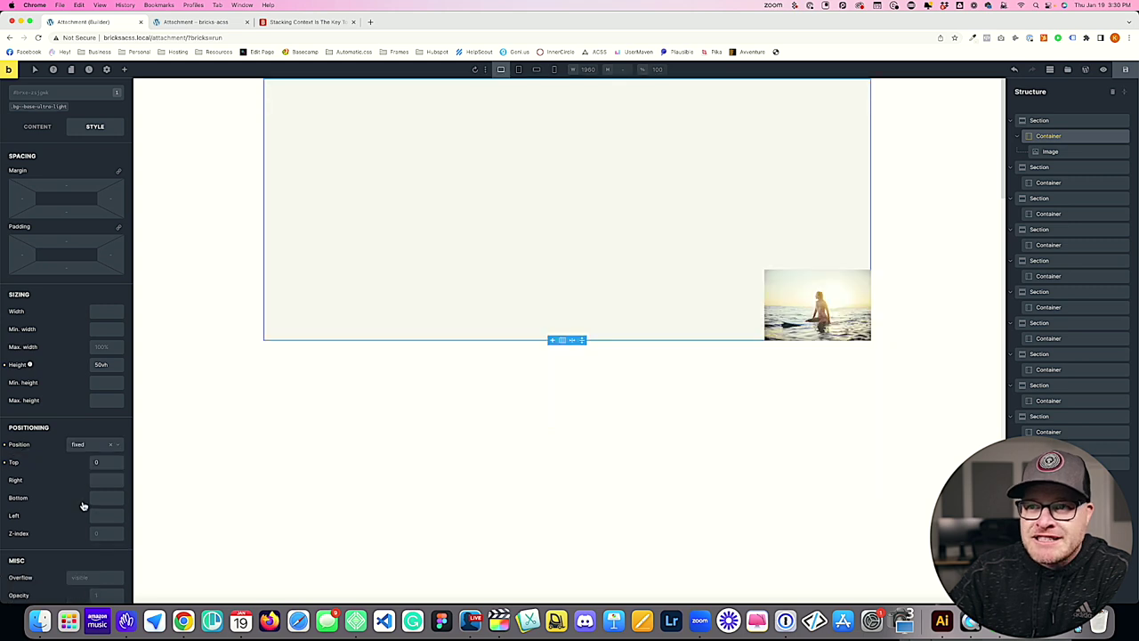
left_click(103, 480)
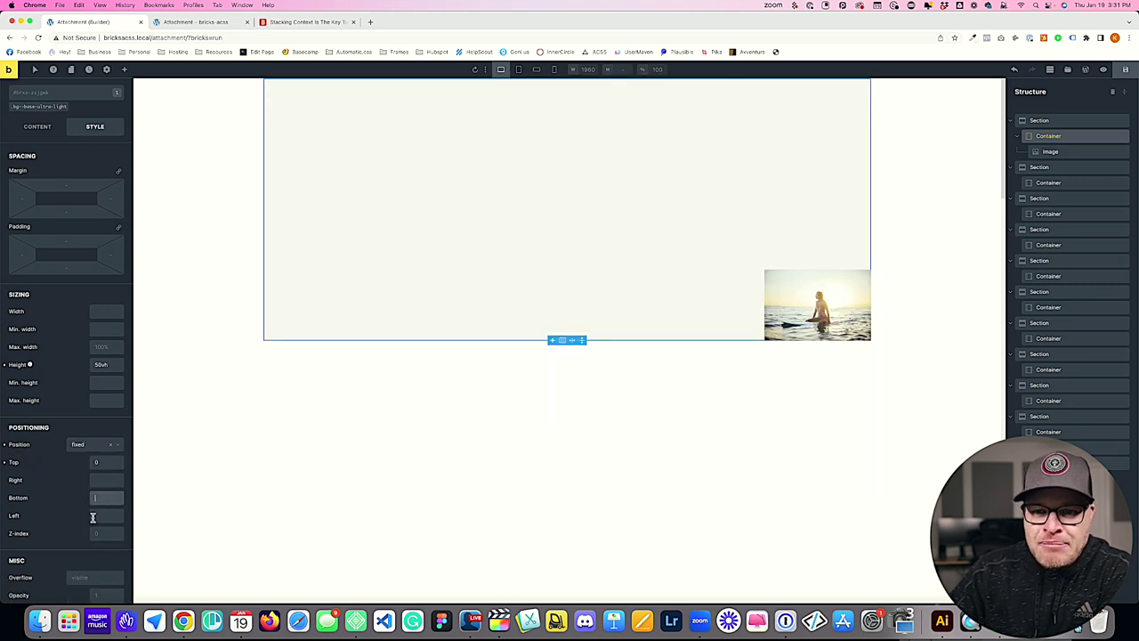
left_click(95, 515)
type("0")
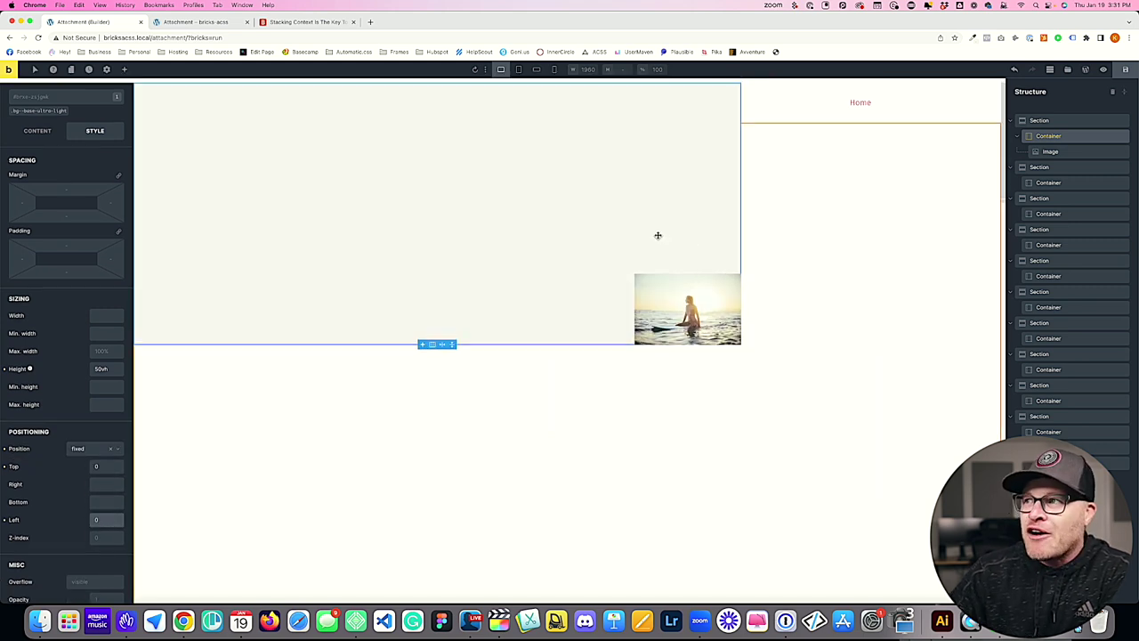
scroll(623, 207, "down", 5)
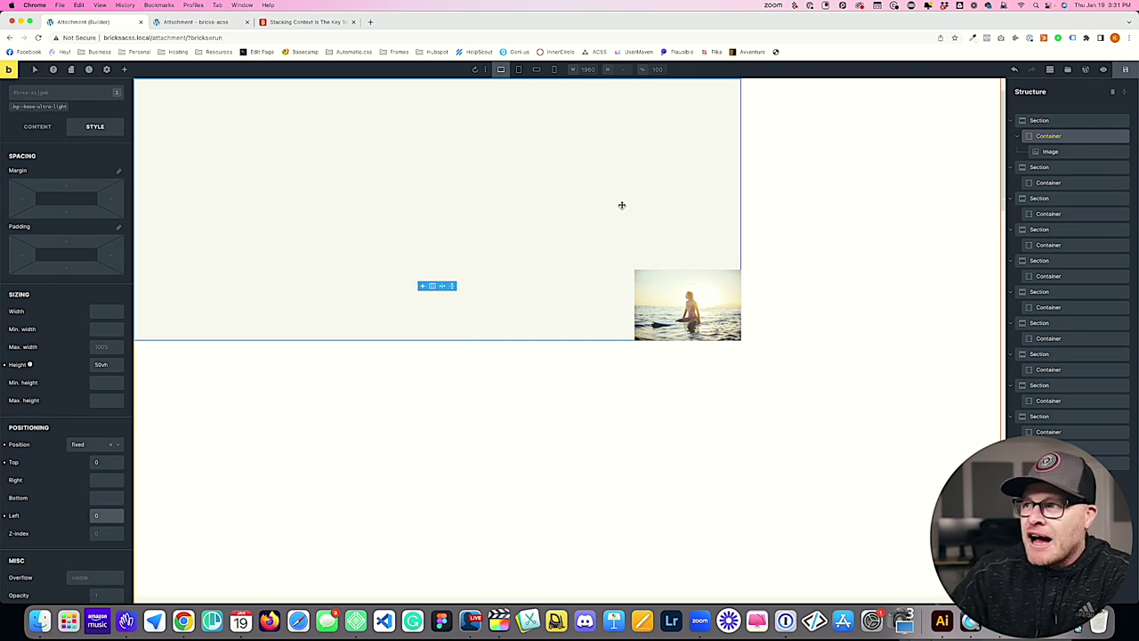
scroll(620, 203, "down", 5)
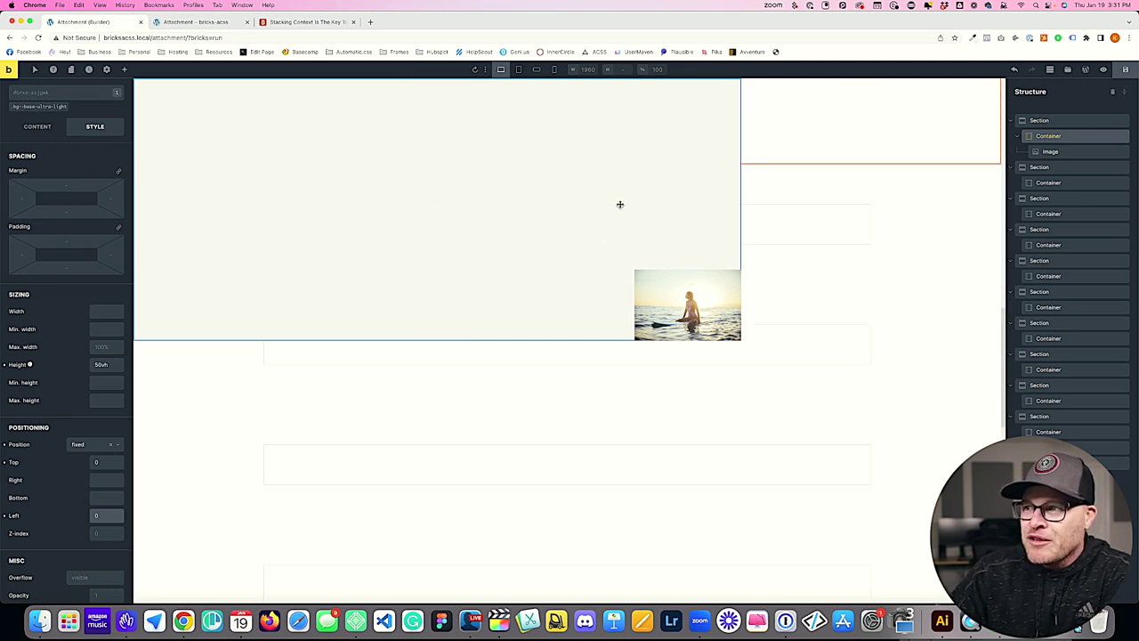
scroll(687, 286, "down", 1)
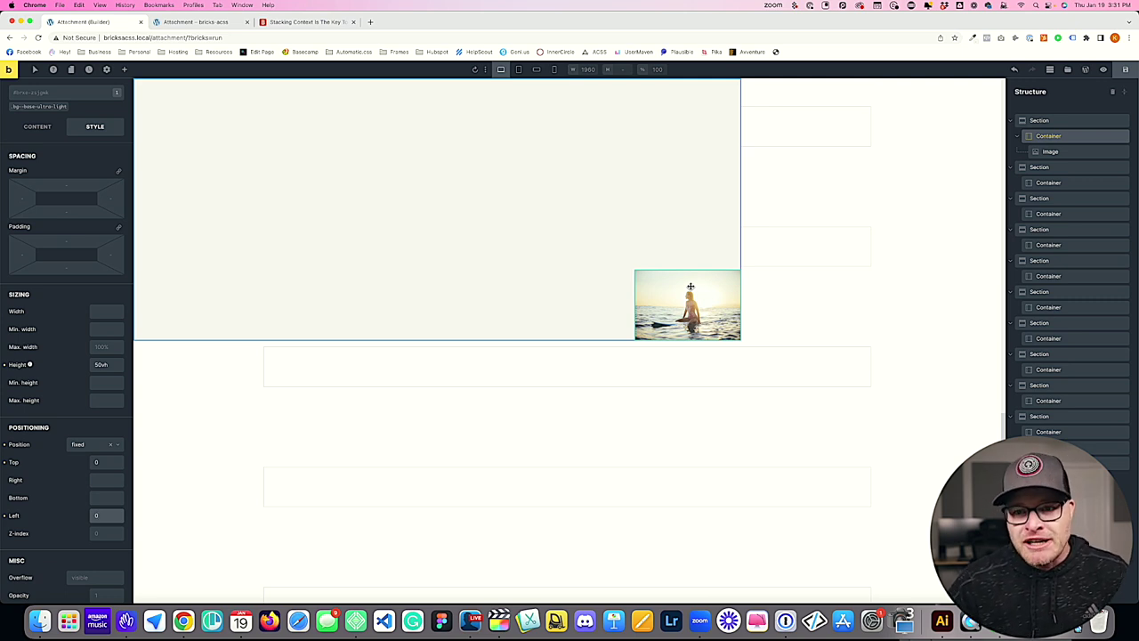
Switch the position of the surfer image's container to relative
scroll(614, 249, "up", 10)
left_click(78, 445)
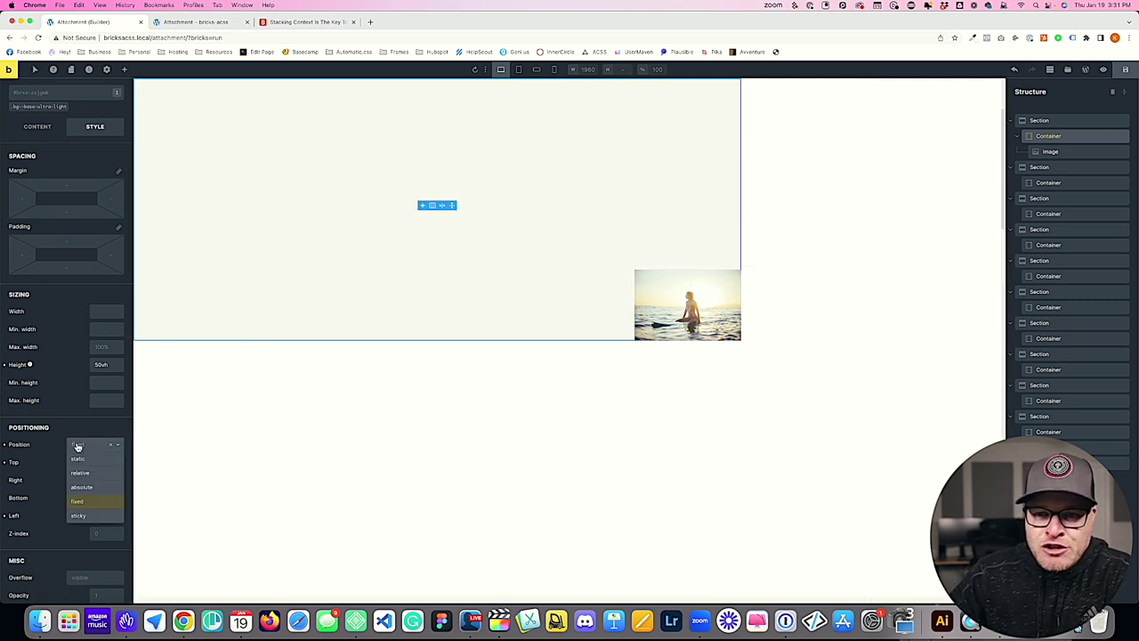
left_click(93, 479)
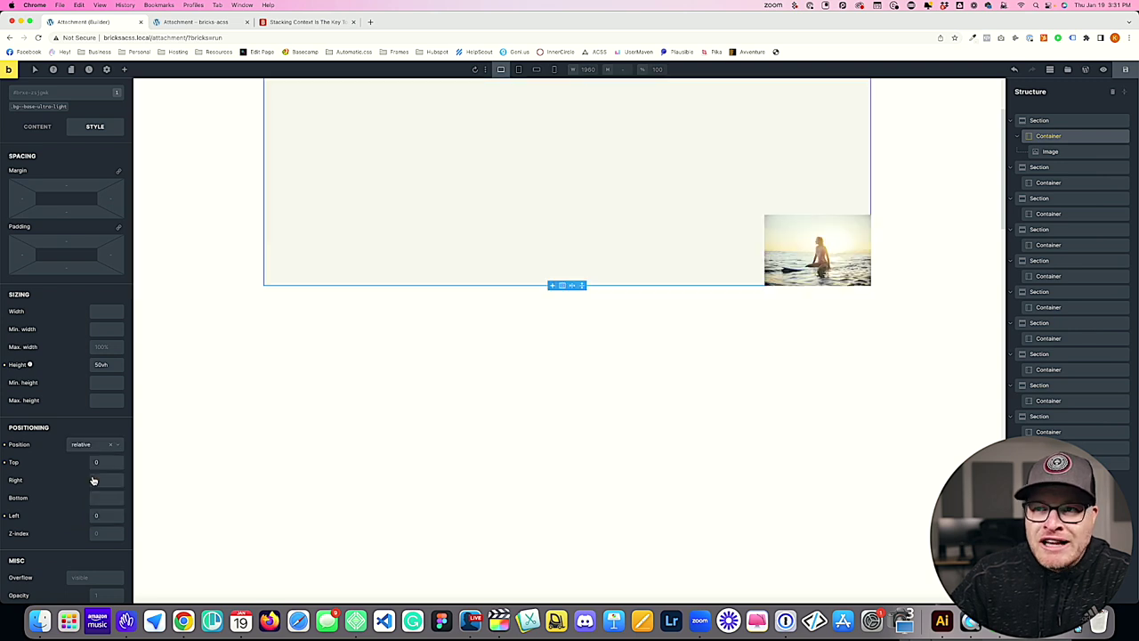
scroll(560, 376, "up", 3)
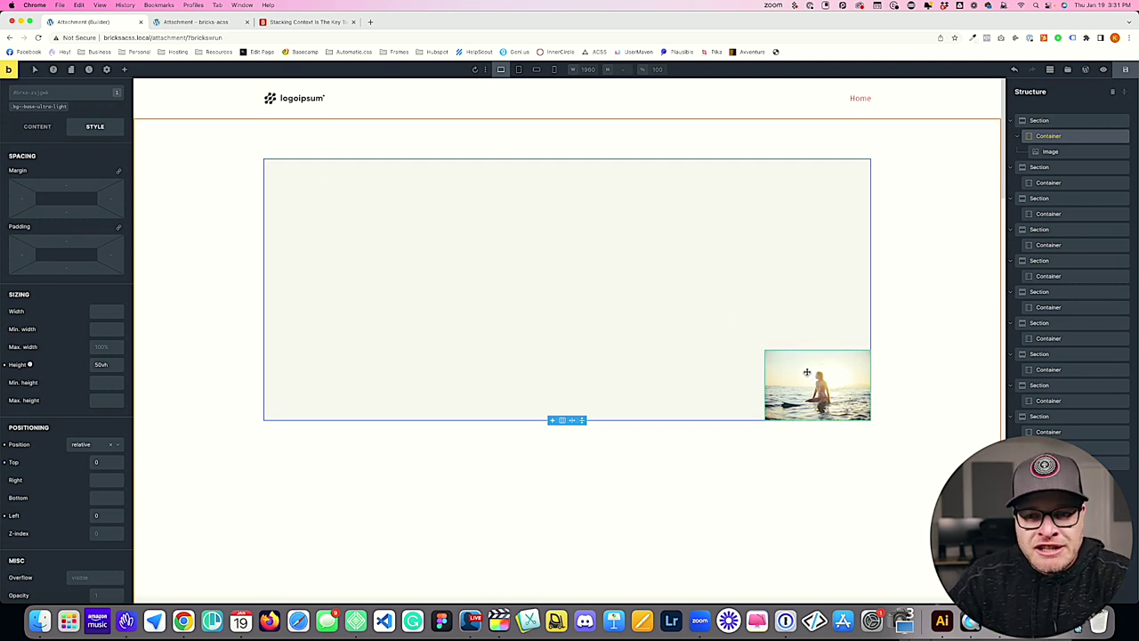
Set the container's position to absolute with a top offset of 2em and a left offset of 5em
left_click(91, 447)
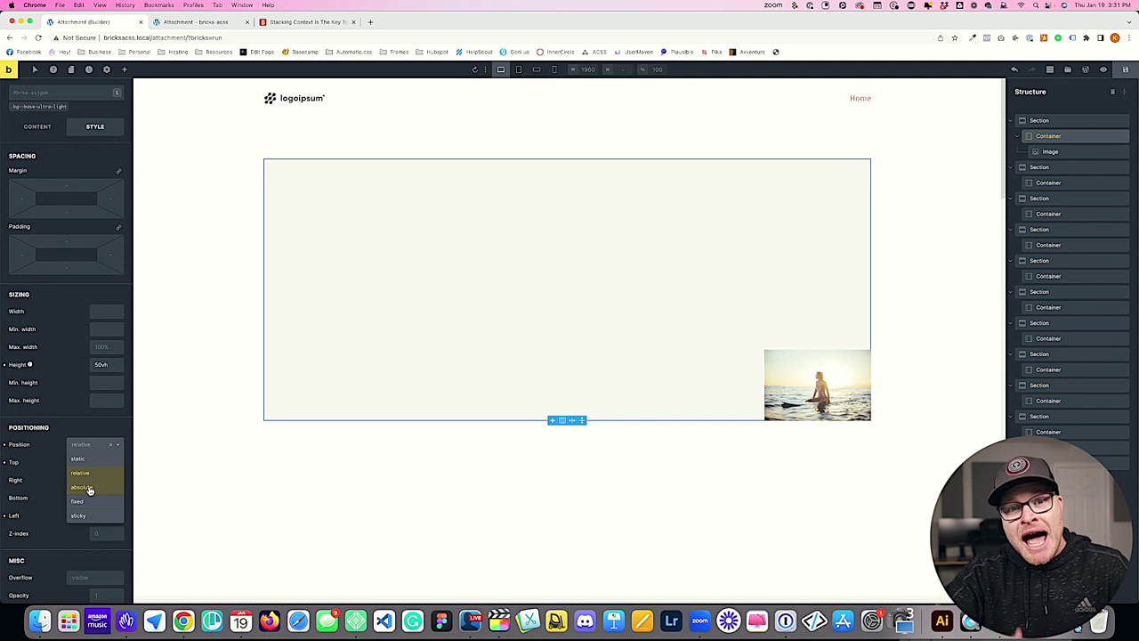
left_click(89, 489)
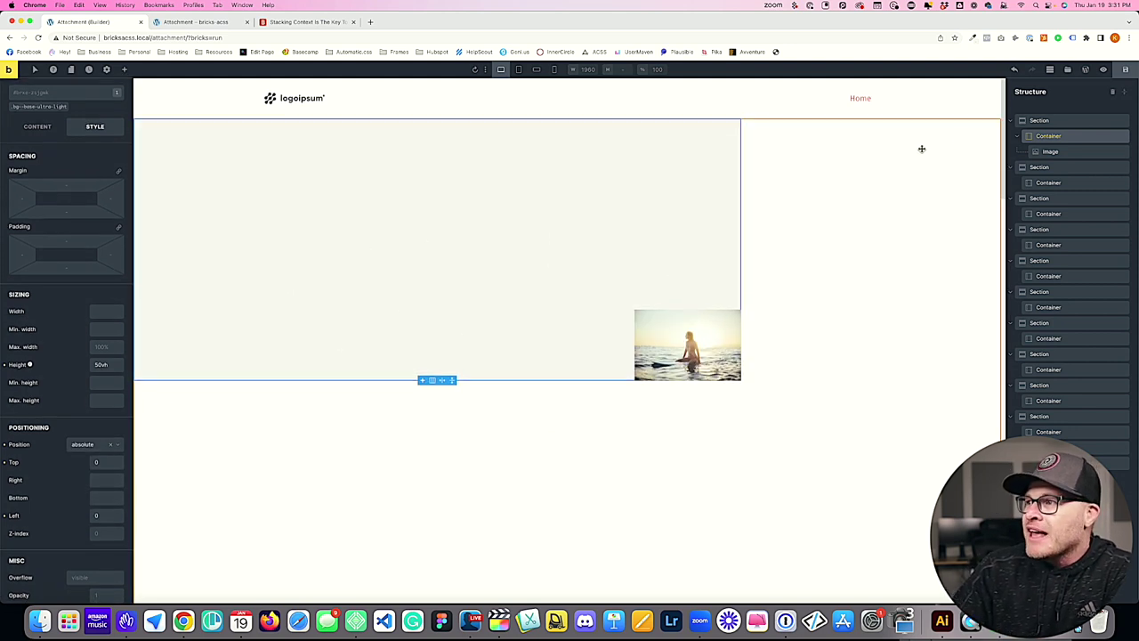
left_click(104, 461)
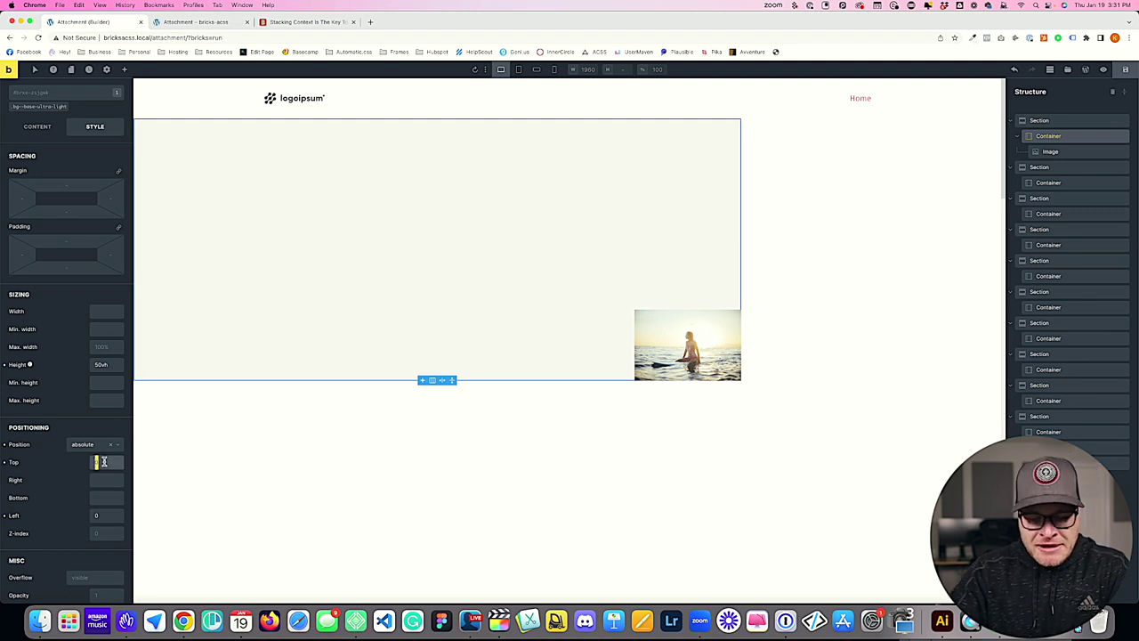
type("2em")
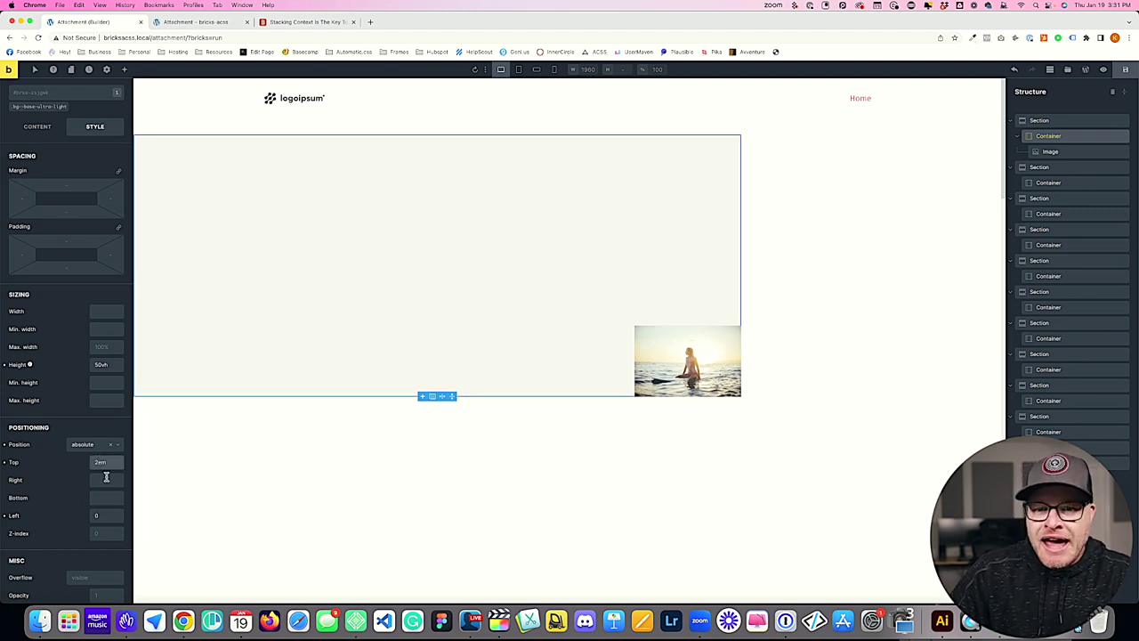
left_click(110, 514)
type("5em")
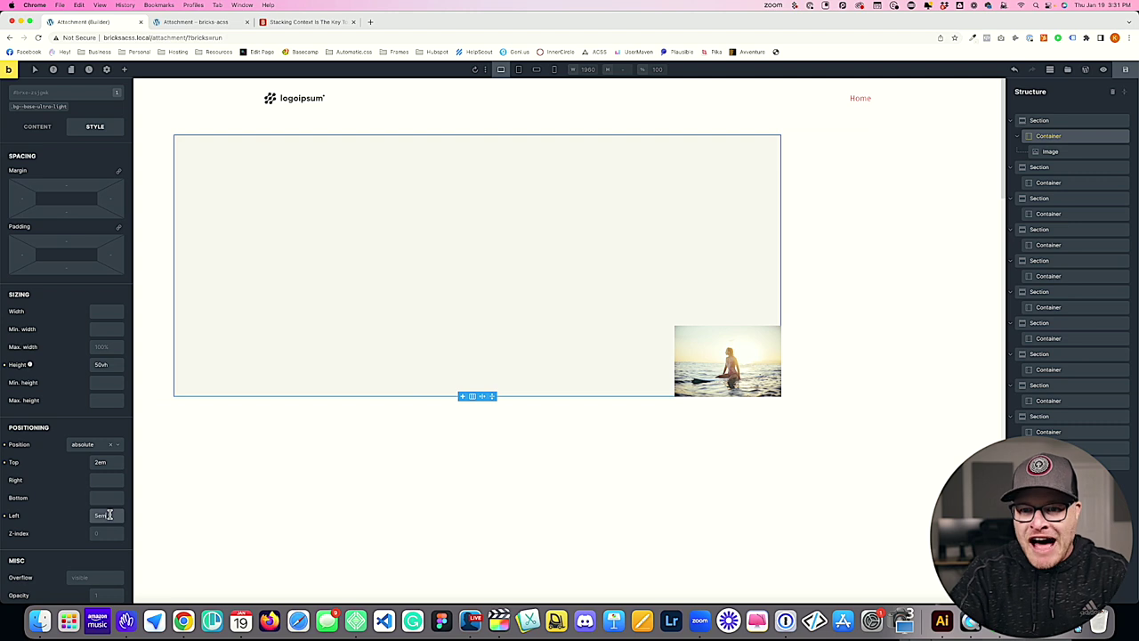
left_click(751, 365)
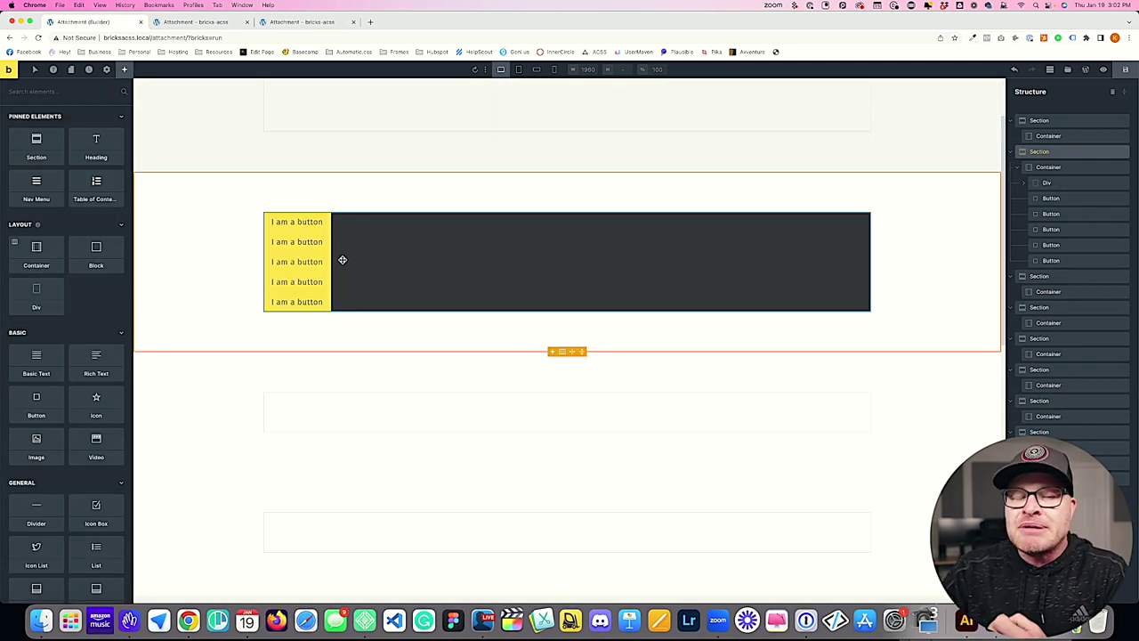
scroll(344, 263, "up", 3)
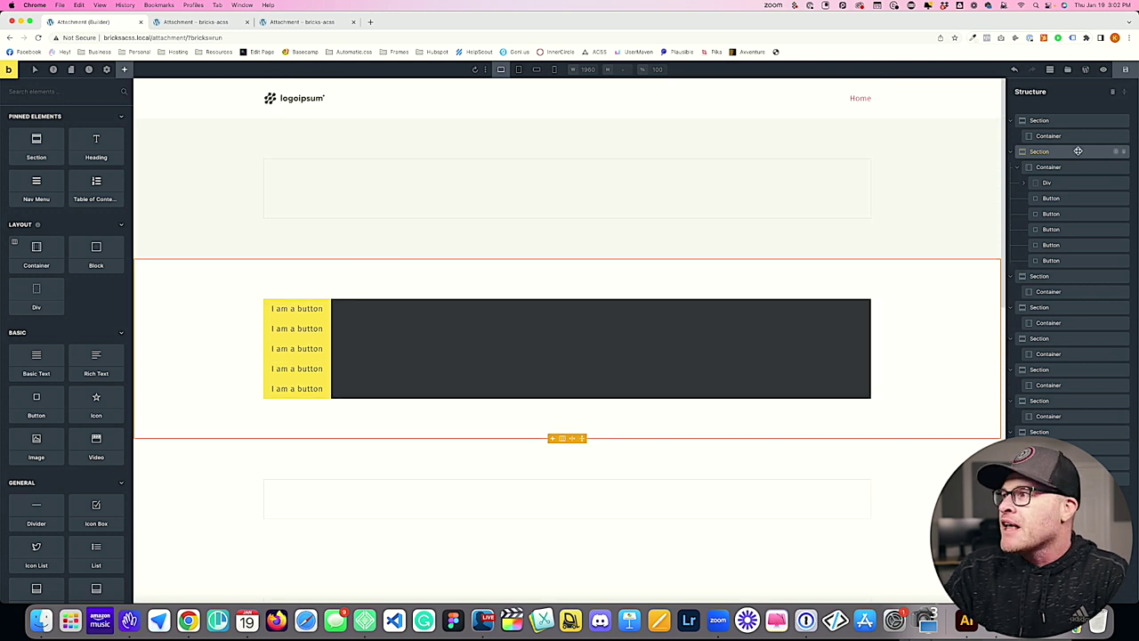
Delete all existing sections from the page so the canvas is empty
left_click(1124, 121)
left_click(1124, 121)
left_click(1124, 121)
left_click(1124, 121)
left_click(1124, 121)
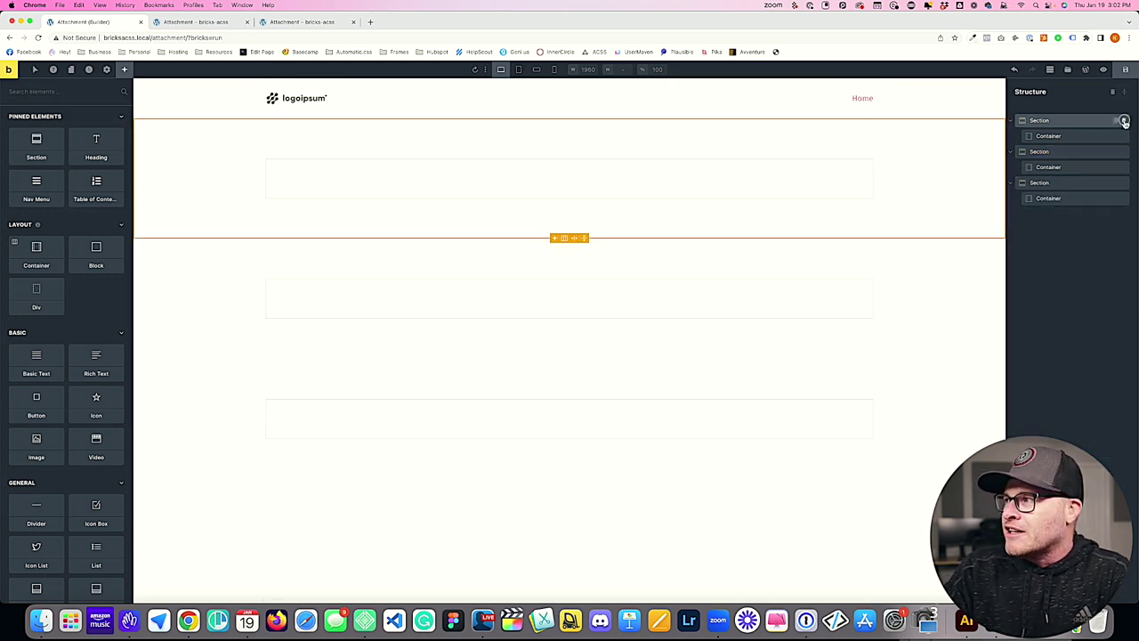
left_click(1124, 121)
left_click(1124, 121)
left_click(1124, 121)
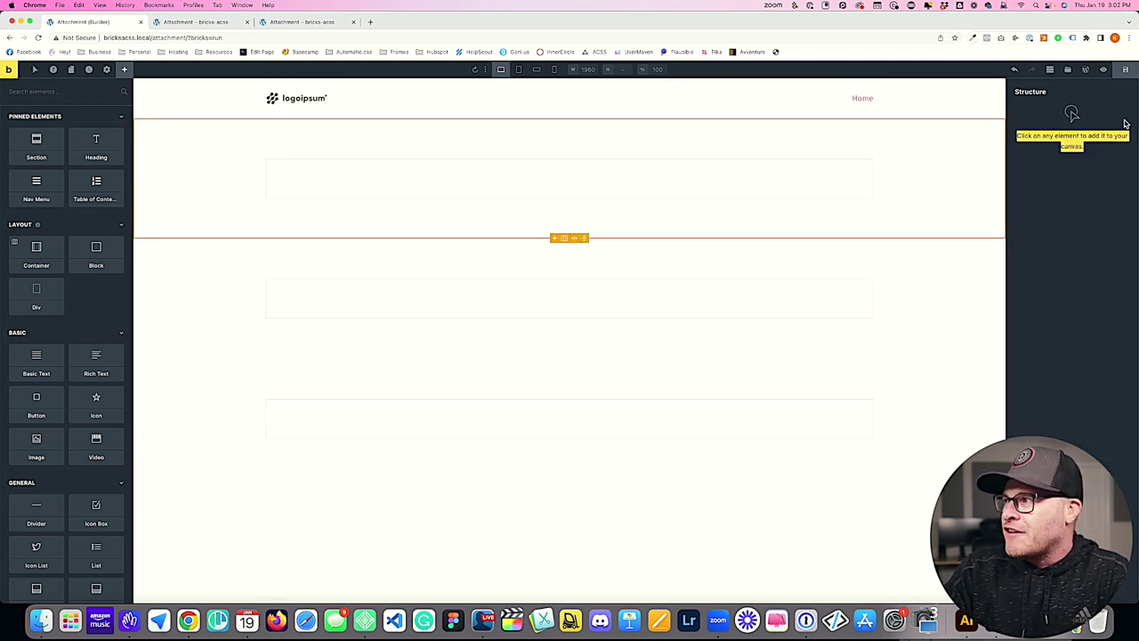
Add a new section with its container to the empty page
left_click(51, 90)
type("sec")
left_click(37, 132)
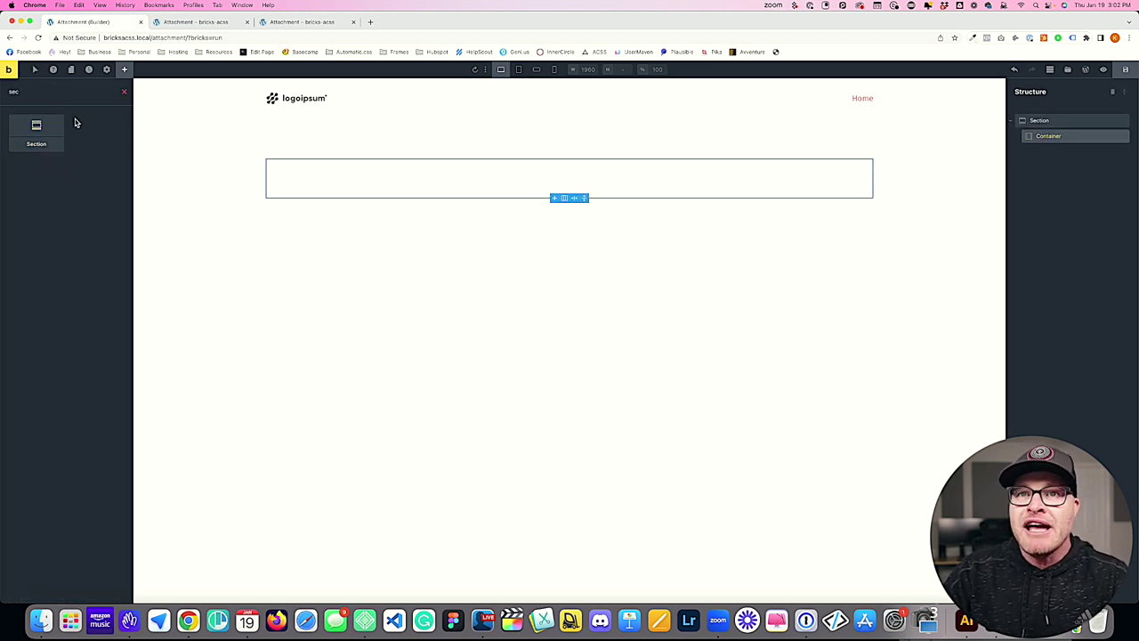
left_click(124, 91)
left_click(1040, 124)
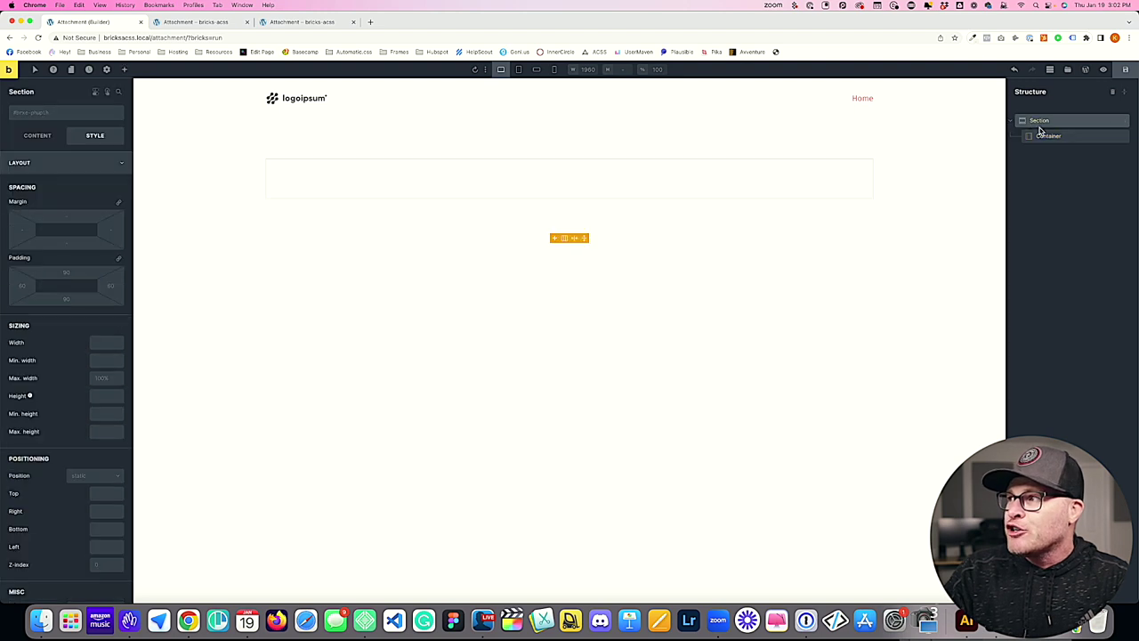
Assign the classes grid--1-2 and grid--l-1 to the section's container
left_click(1041, 134)
left_click(64, 116)
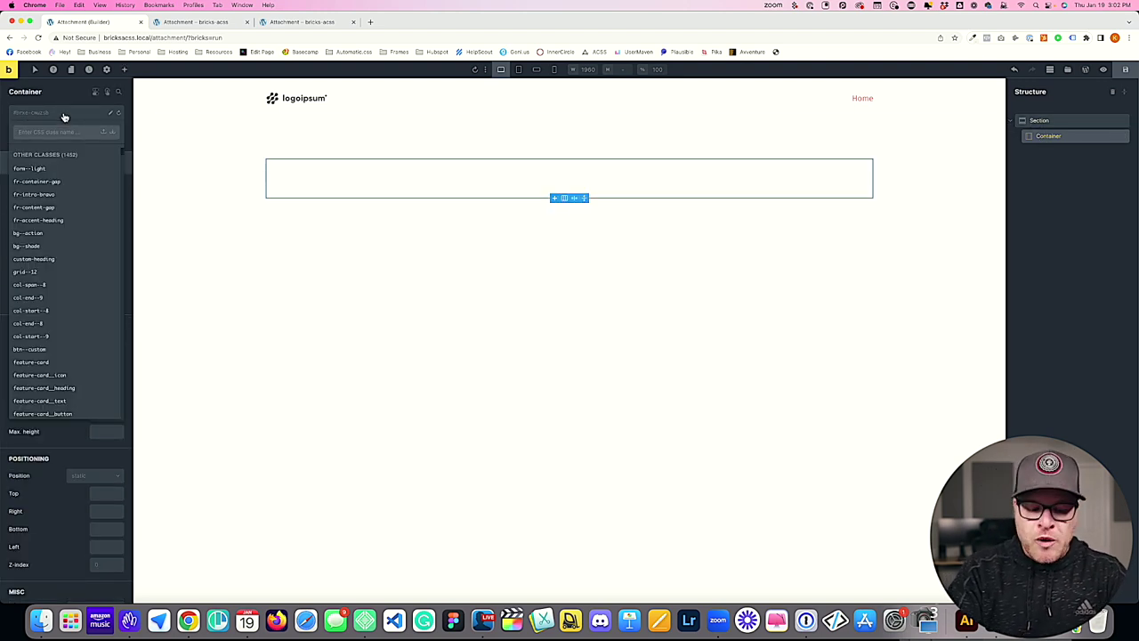
type("grid--1-2")
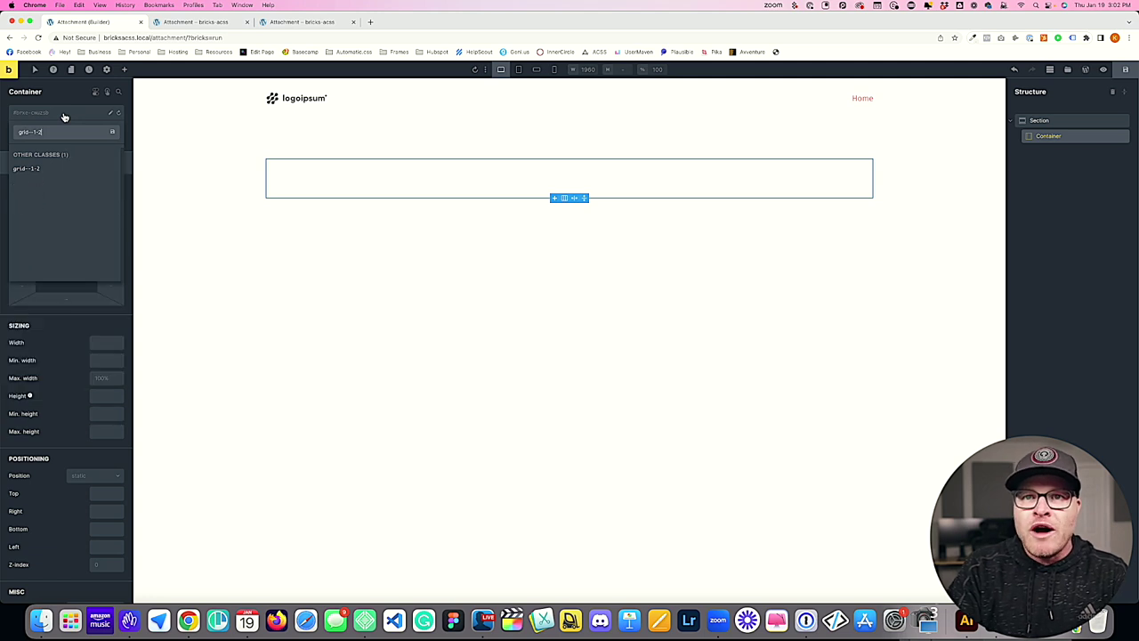
key("Return")
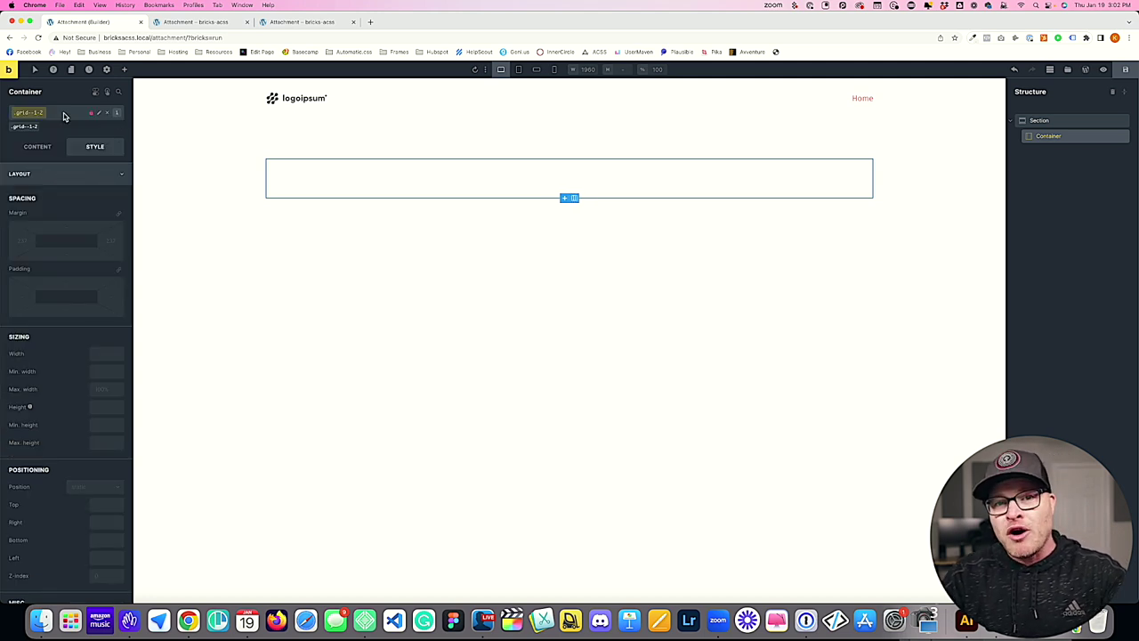
left_click(59, 115)
type("grid")
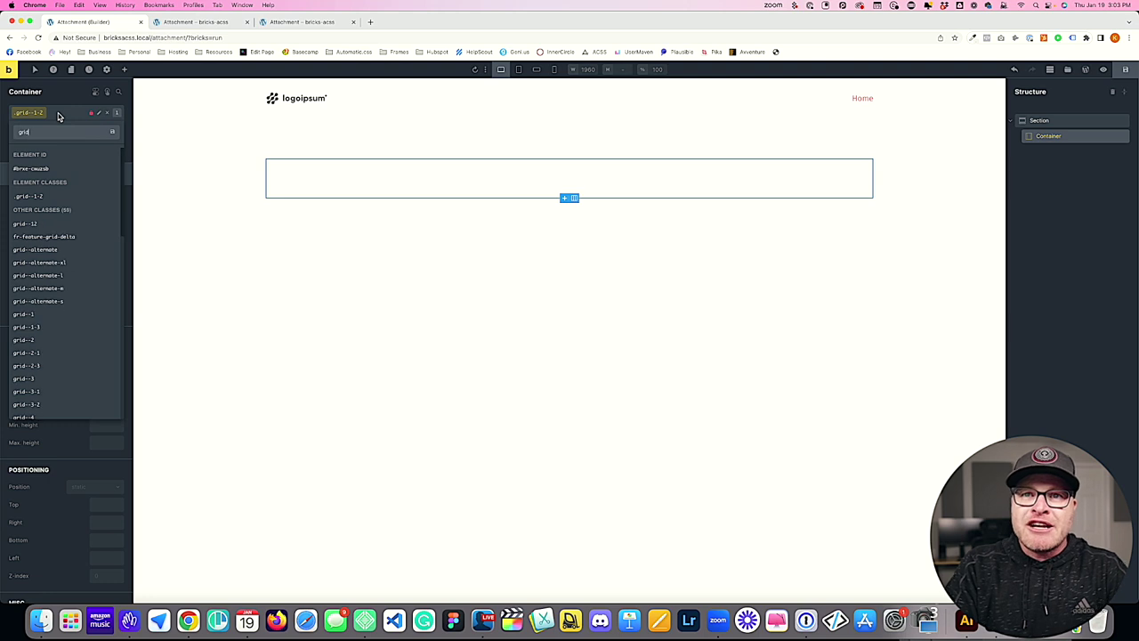
type("--1-1")
key("Return")
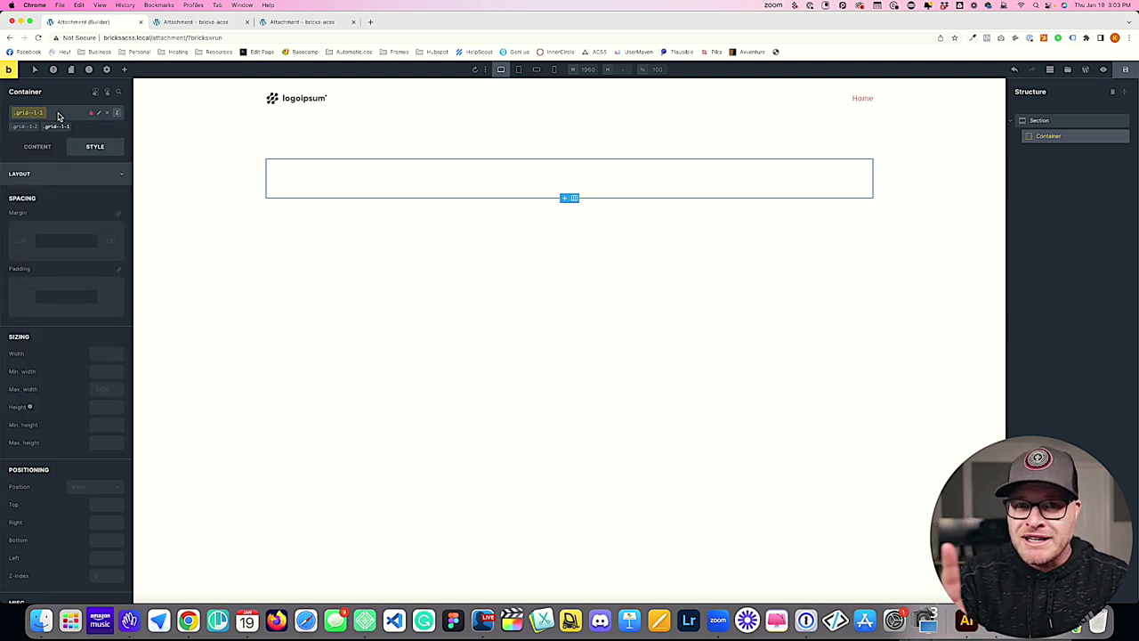
Add an image element and a block side by side inside the grid container
left_click(123, 69)
type("image")
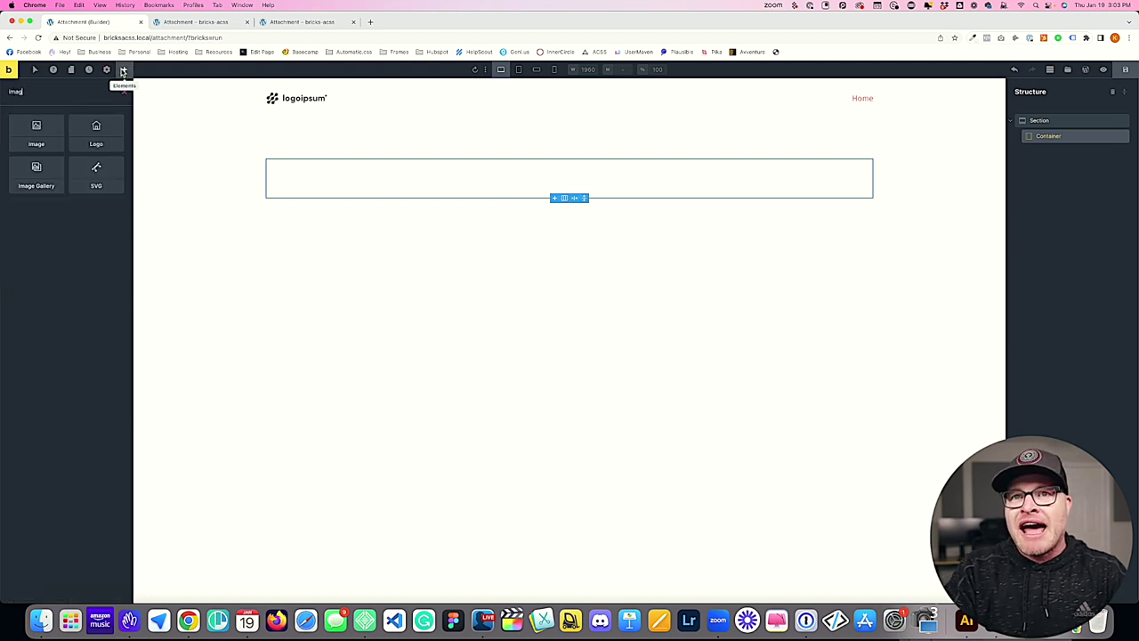
left_click(36, 132)
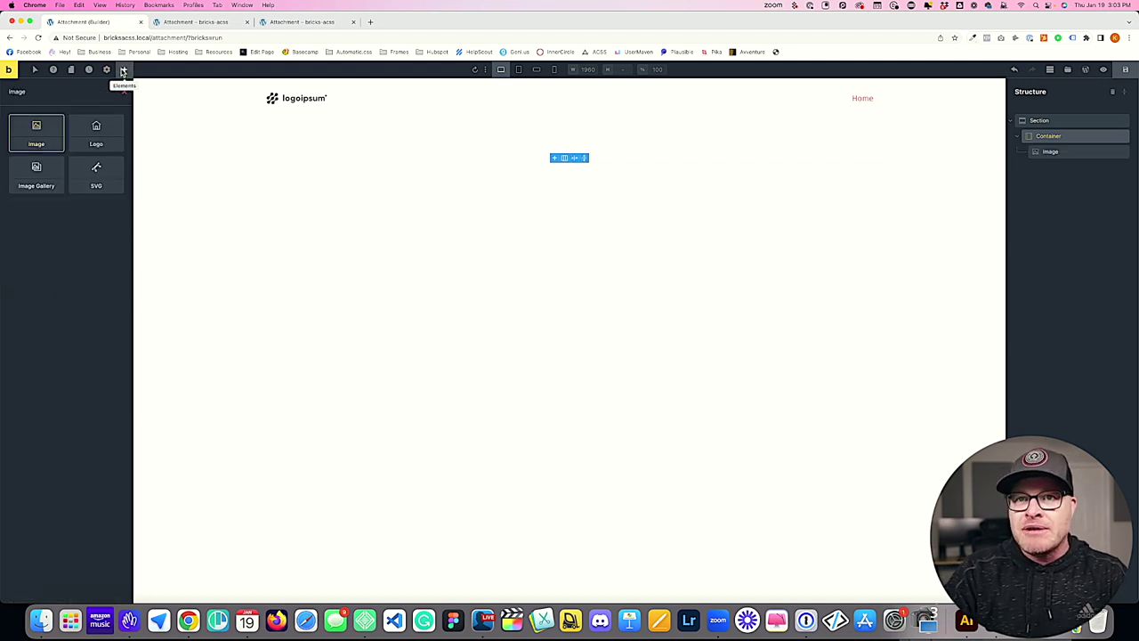
left_click(1059, 136)
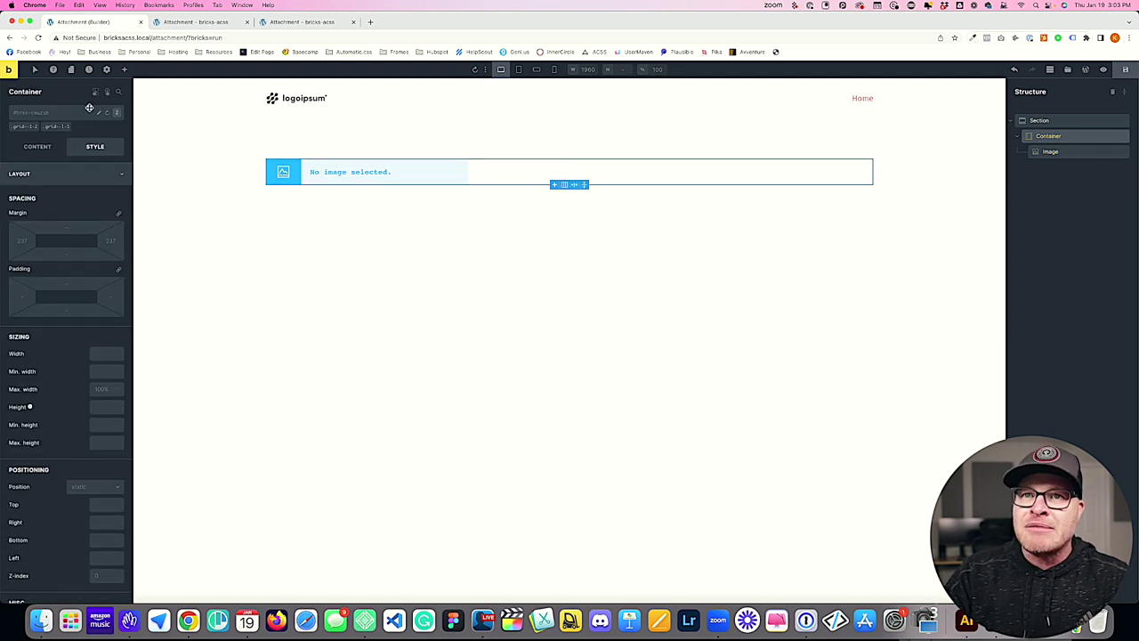
left_click(124, 69)
type("block")
key("Return")
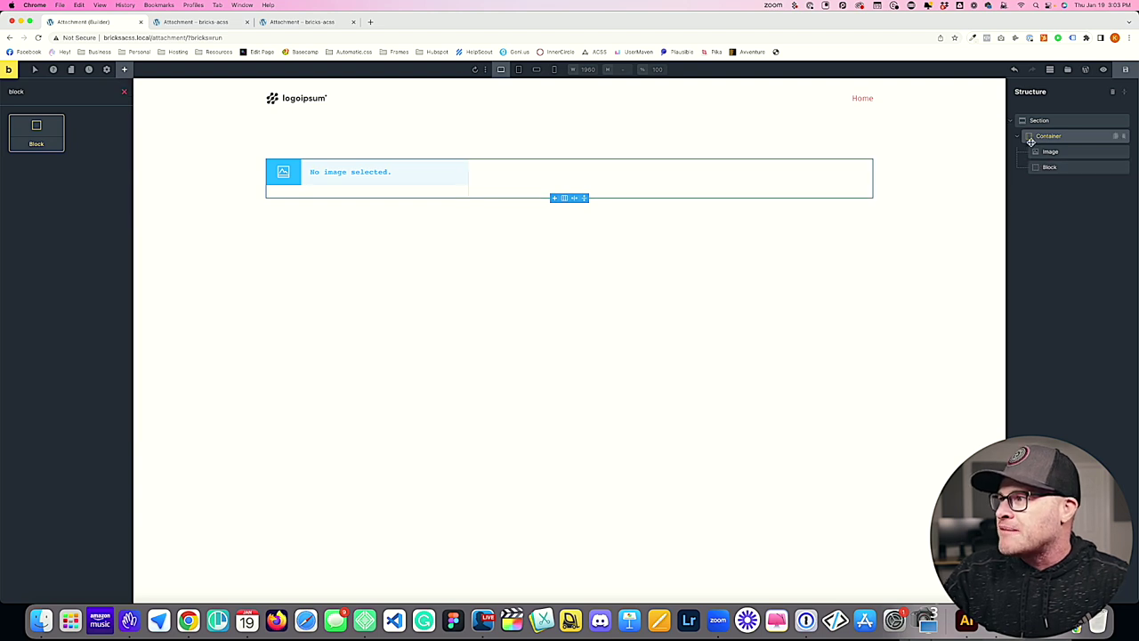
Nest an image element inside the block in the wider grid column
left_click(1048, 175)
left_click(124, 71)
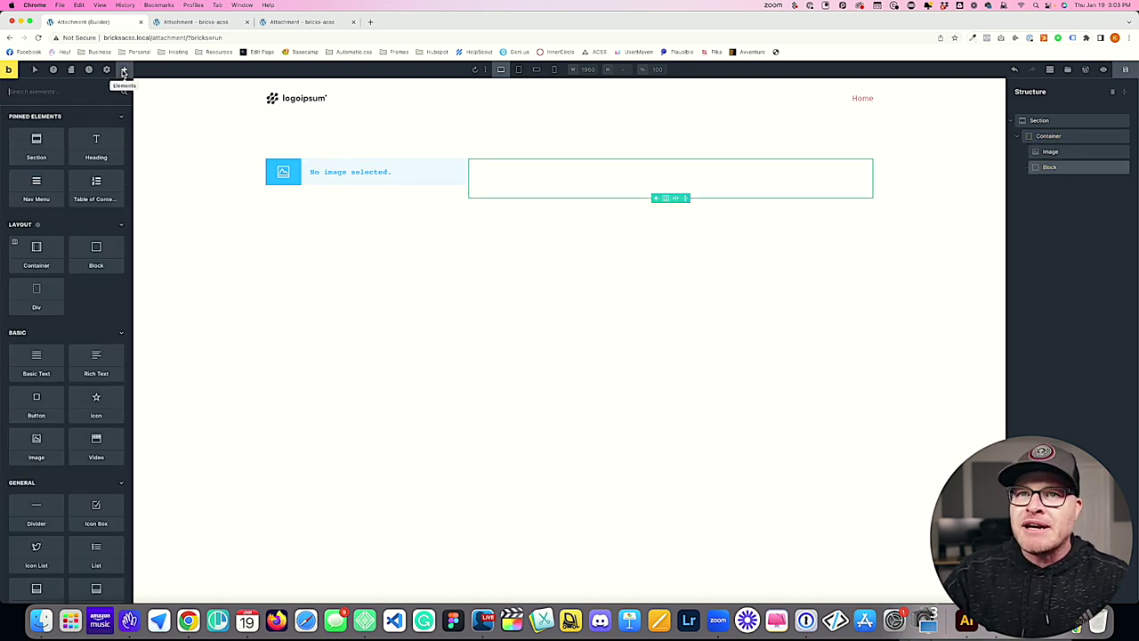
type("image")
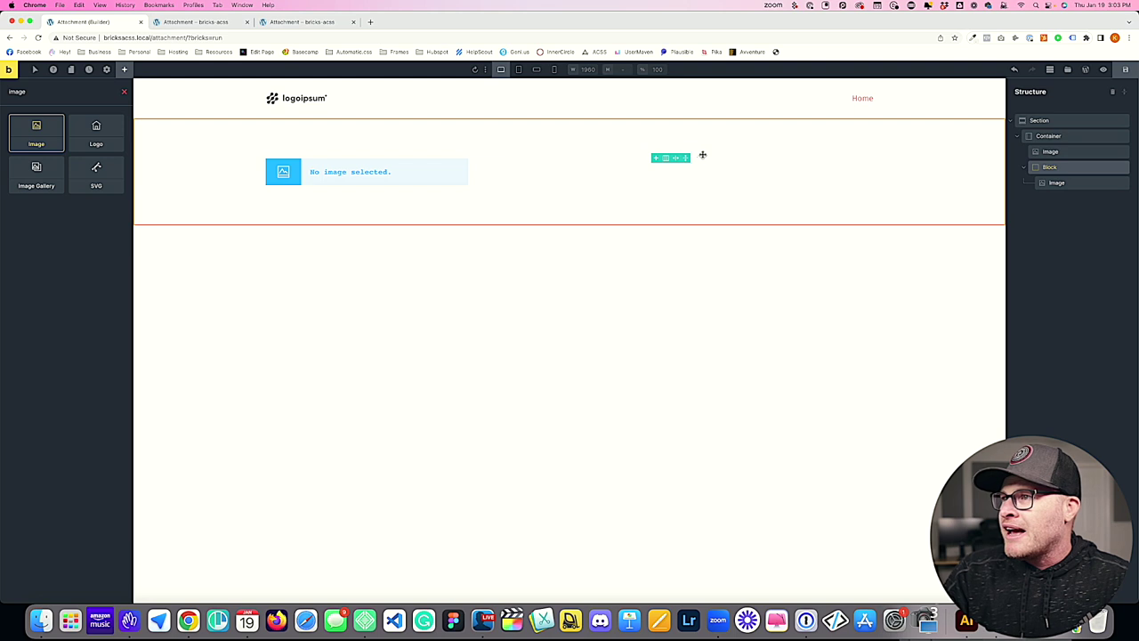
key("Return")
Fill the block's image with the media library photo of the woman holding a red surfboard on the beach
left_click(507, 174)
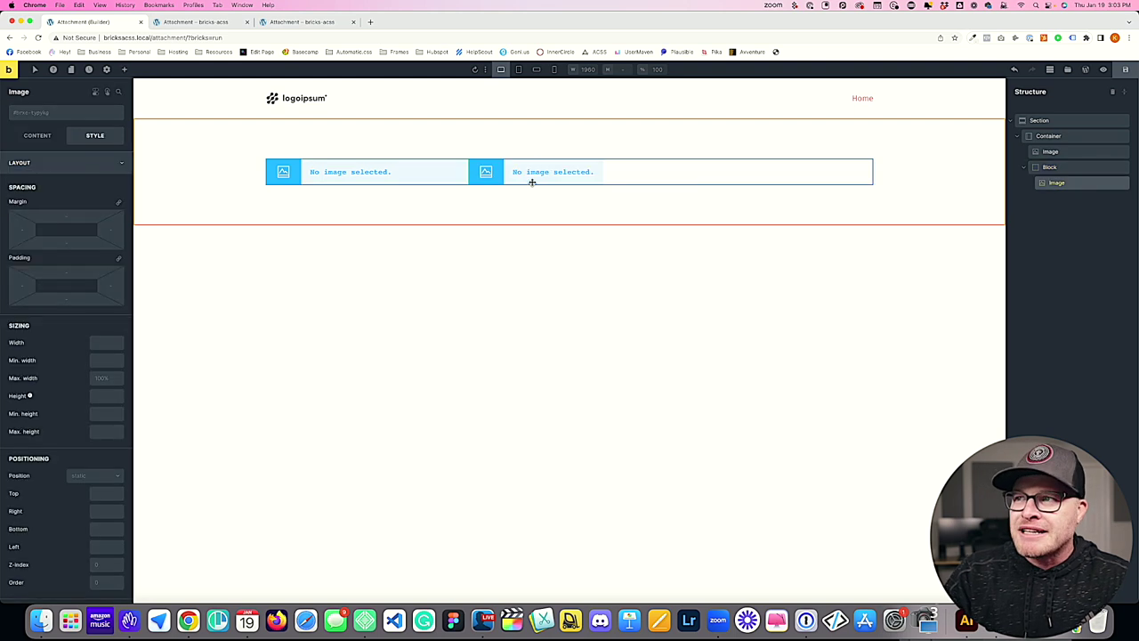
left_click(37, 135)
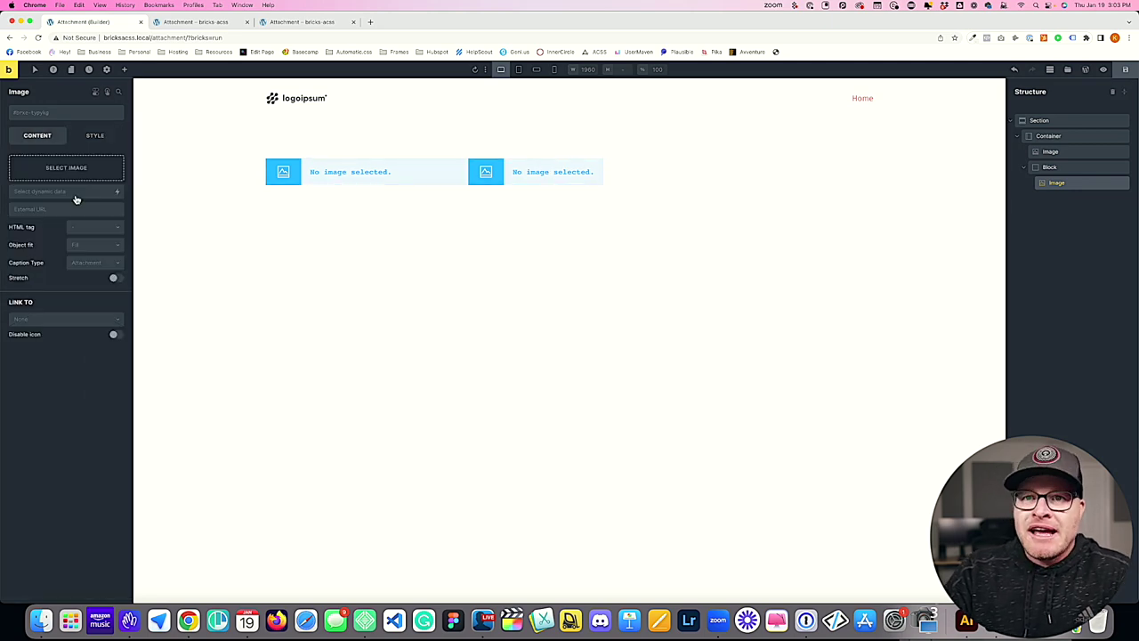
left_click(68, 176)
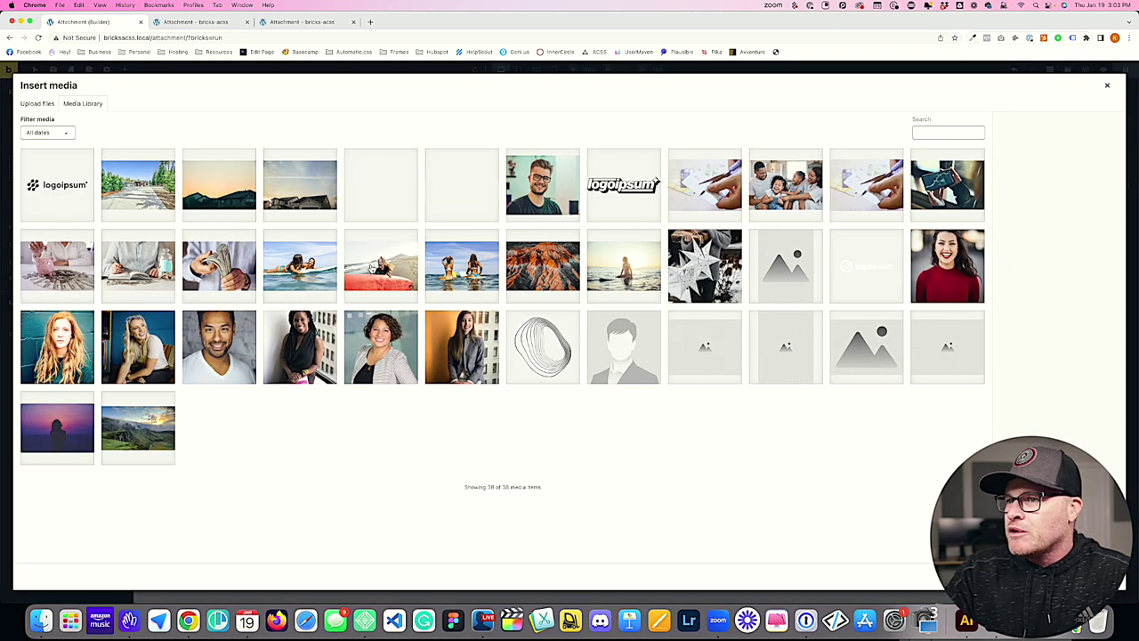
left_click(371, 269)
left_click(1088, 569)
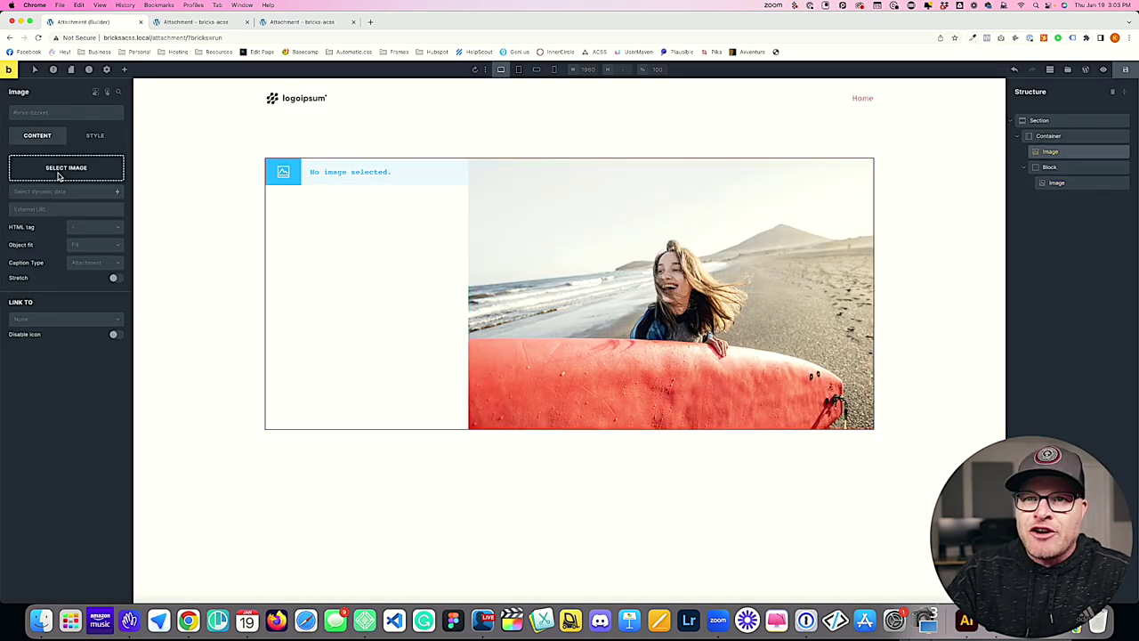
Fill the narrow column's image with 0001.jpg, the surfer sitting in the water at sunset
left_click(58, 175)
left_click(625, 276)
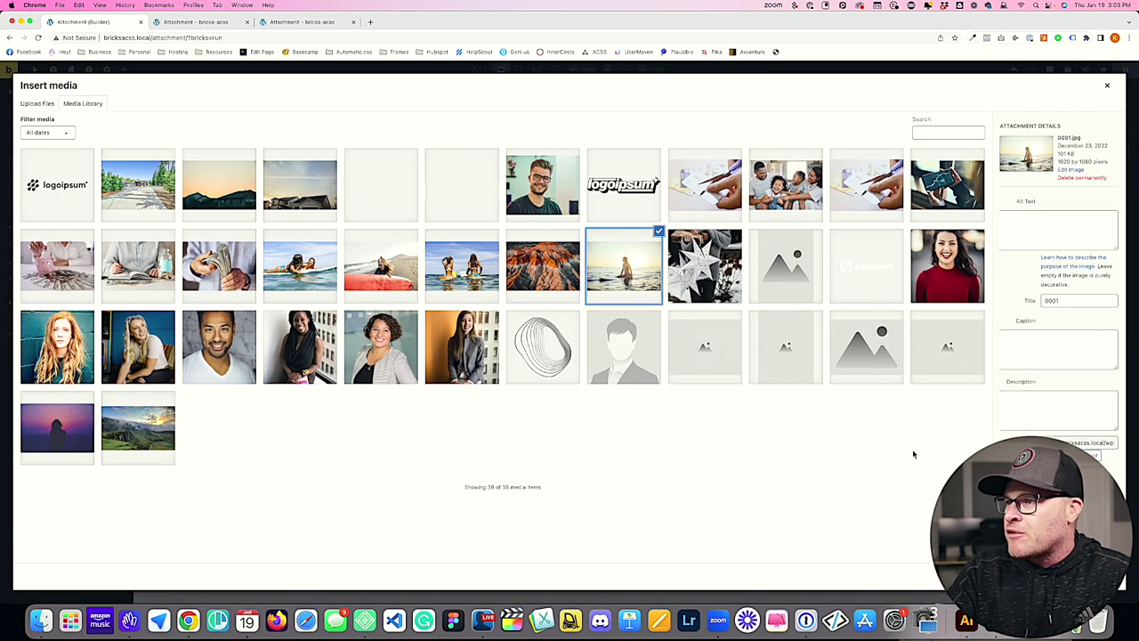
left_click(1087, 570)
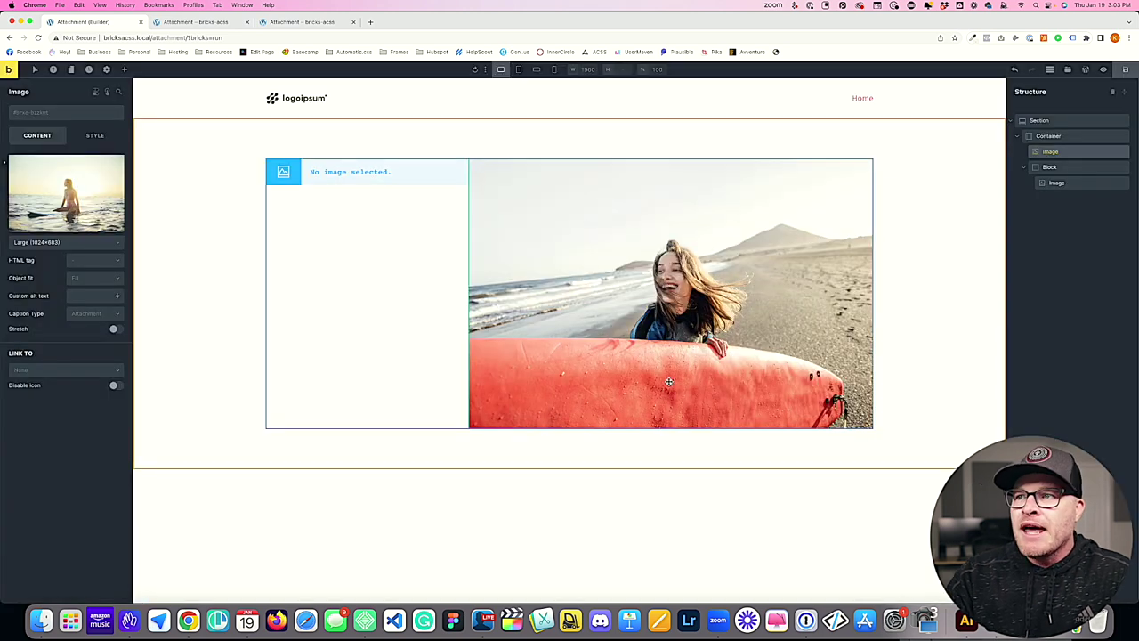
Add the gap--xl class to the grid container to space the two columns apart
left_click(1048, 135)
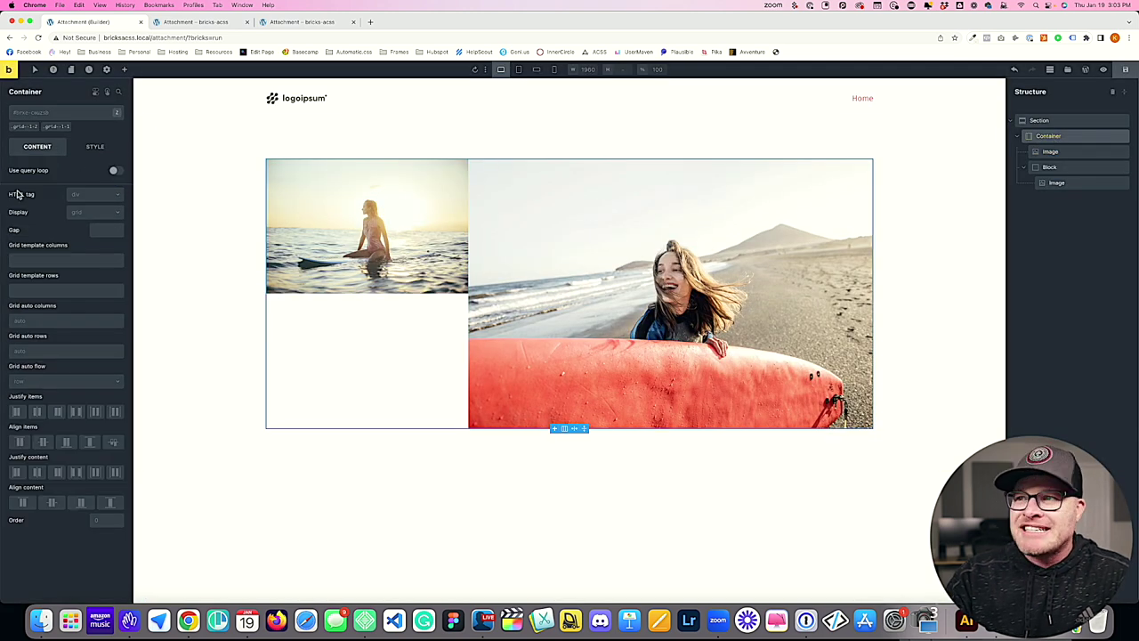
left_click(51, 117)
type("gap--xl")
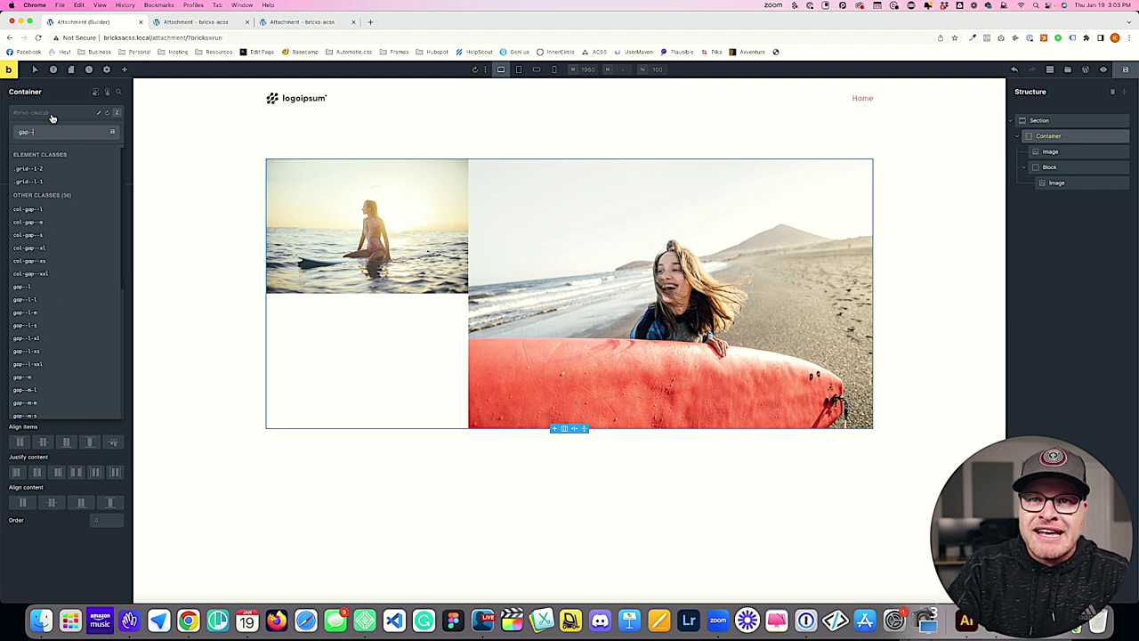
key("Return")
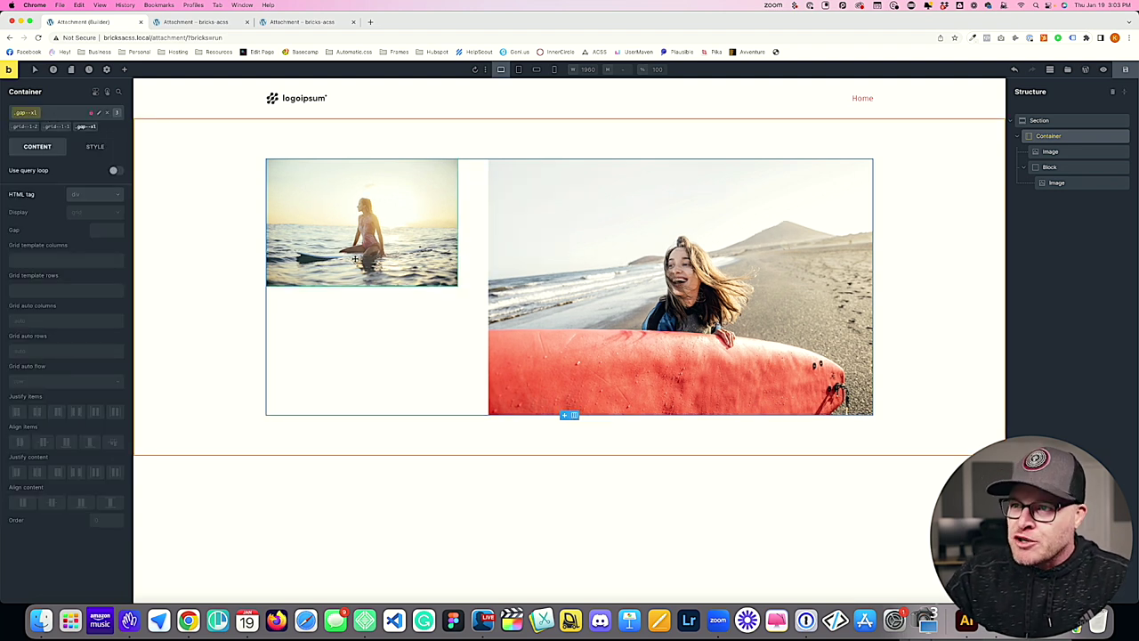
Duplicate the red surfboard image three times inside the block and check the resulting column of images
left_click(1094, 183)
key("super+d")
key("super+d")
key("super+d")
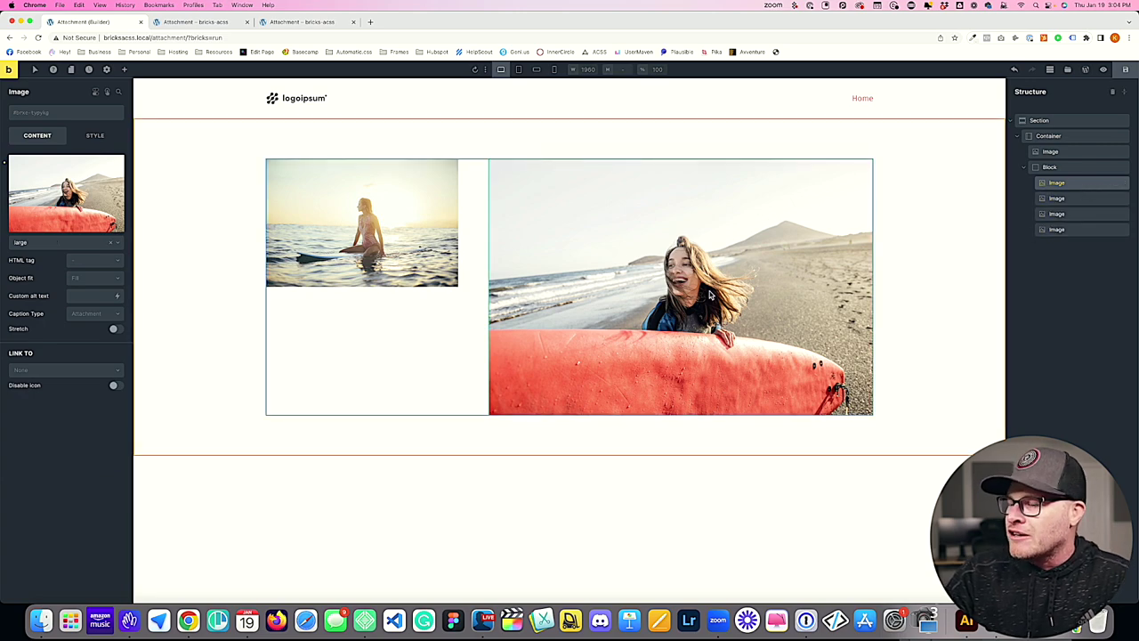
scroll(709, 294, "down", 4)
scroll(709, 293, "up", 1)
scroll(710, 294, "down", 1)
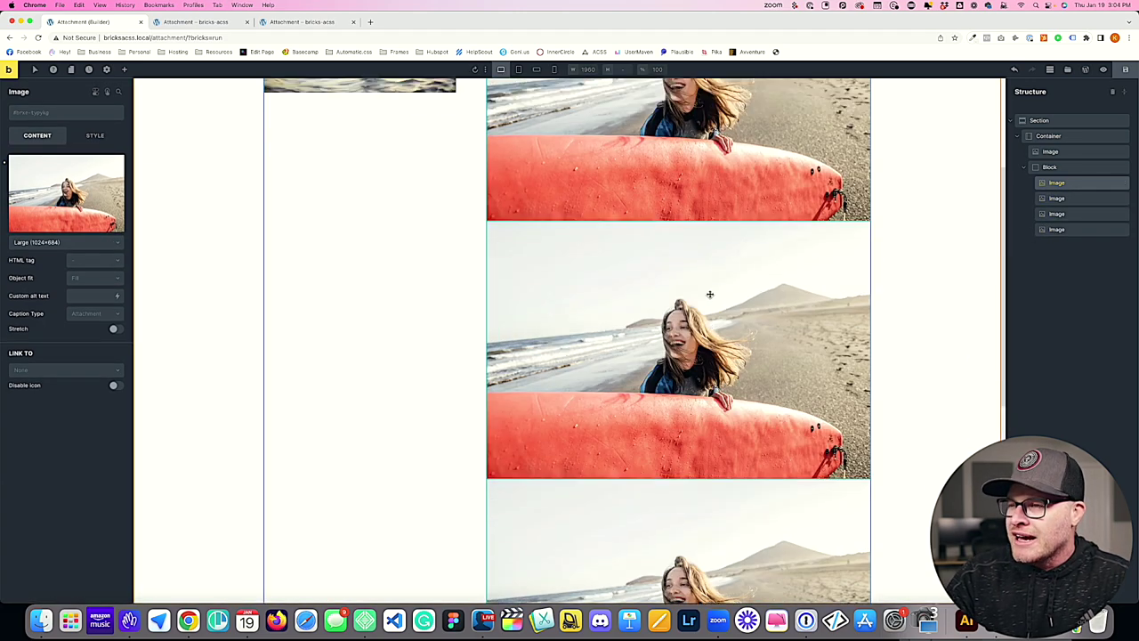
scroll(710, 294, "up", 5)
Assign the content-gap class to the block to space its stacked images
left_click(1068, 167)
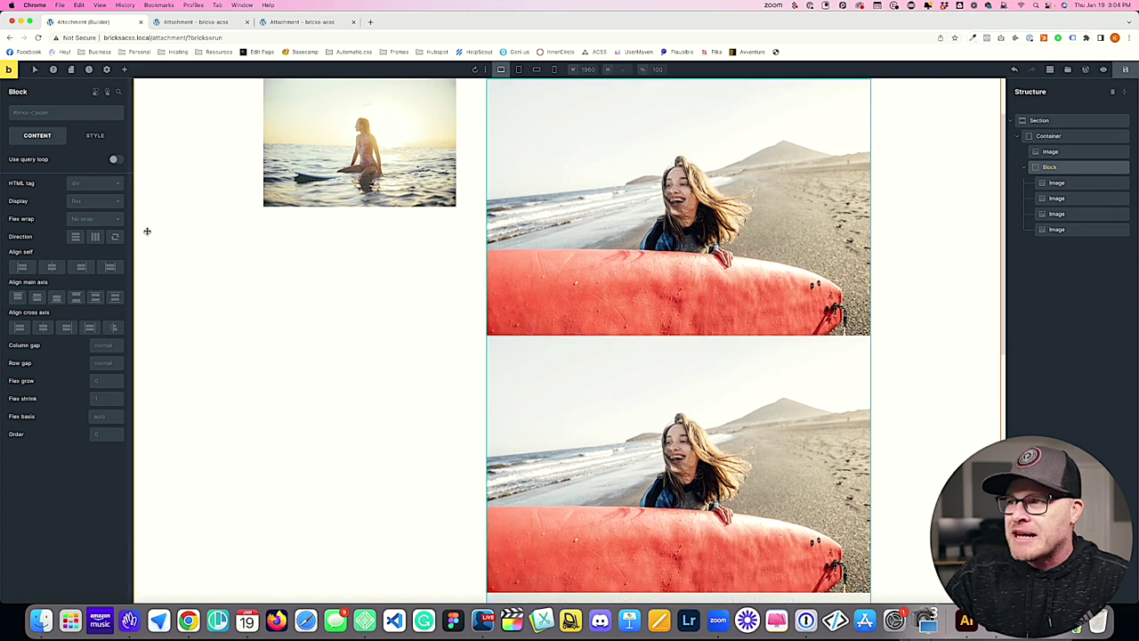
left_click(48, 115)
type("content-gap")
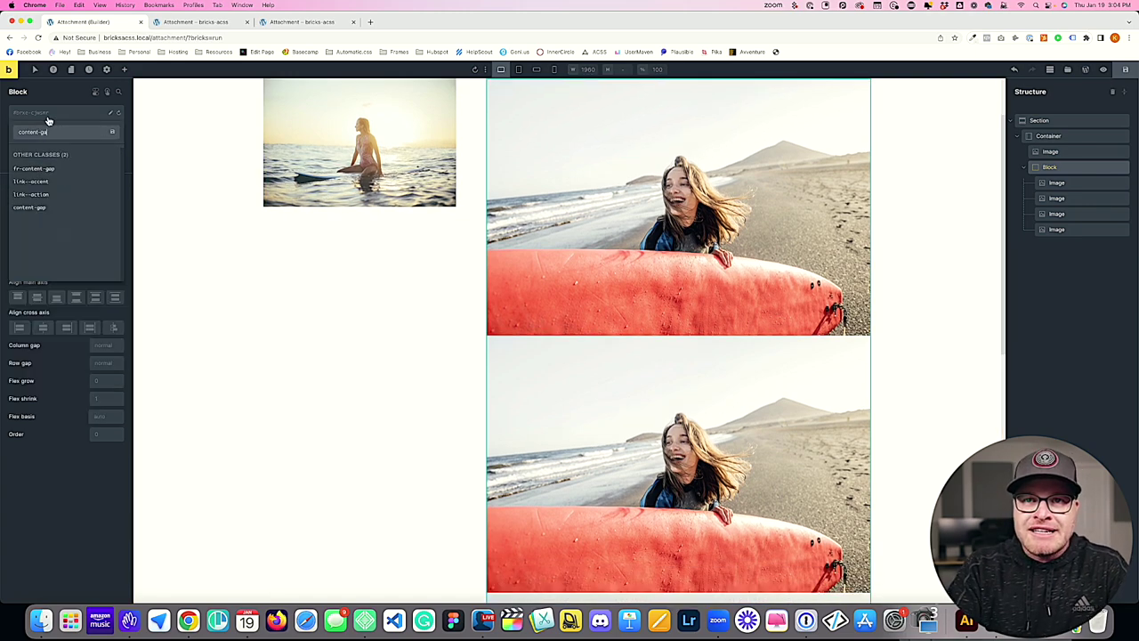
key("Return")
scroll(543, 436, "down", 3)
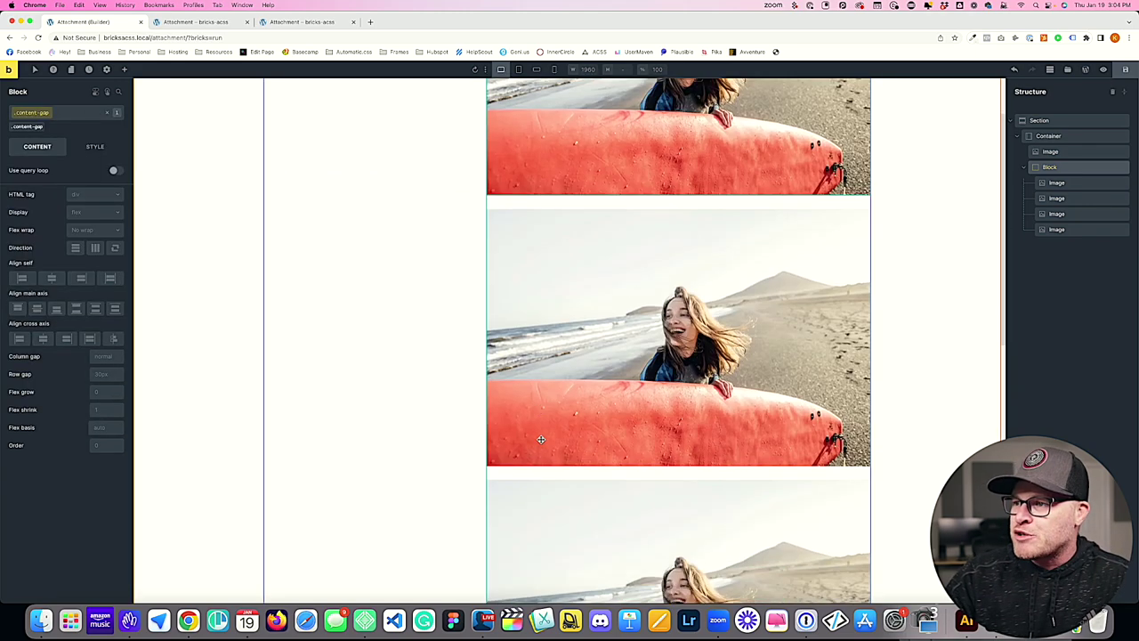
scroll(543, 436, "up", 5)
Save the page, reload its front-end view and check how the two image columns scroll
left_click(1126, 76)
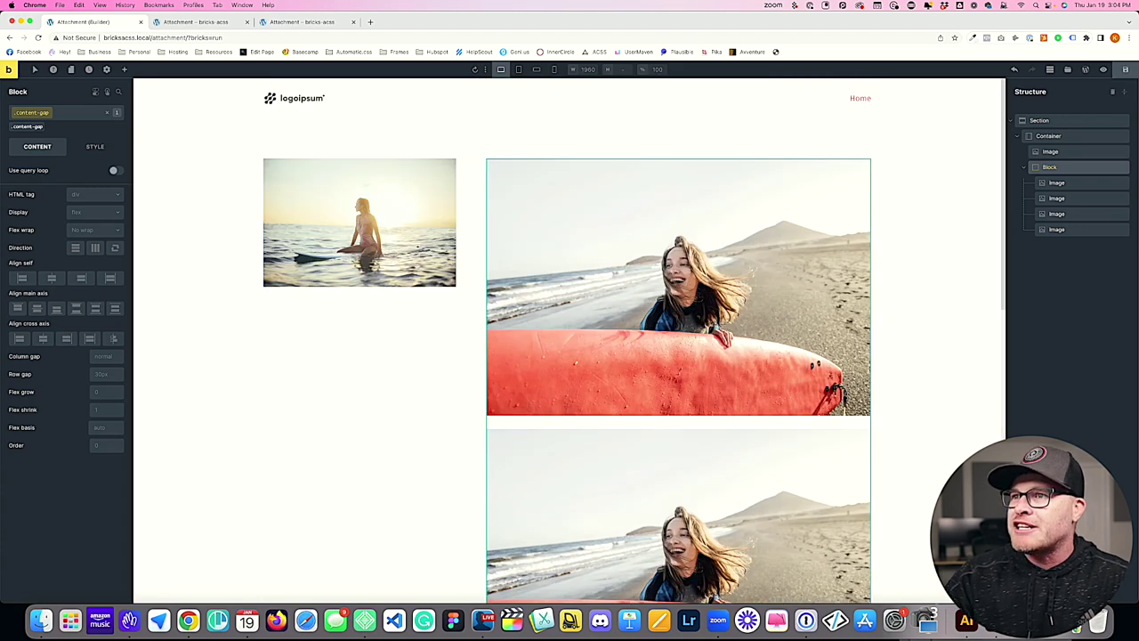
left_click(179, 22)
key("super+r")
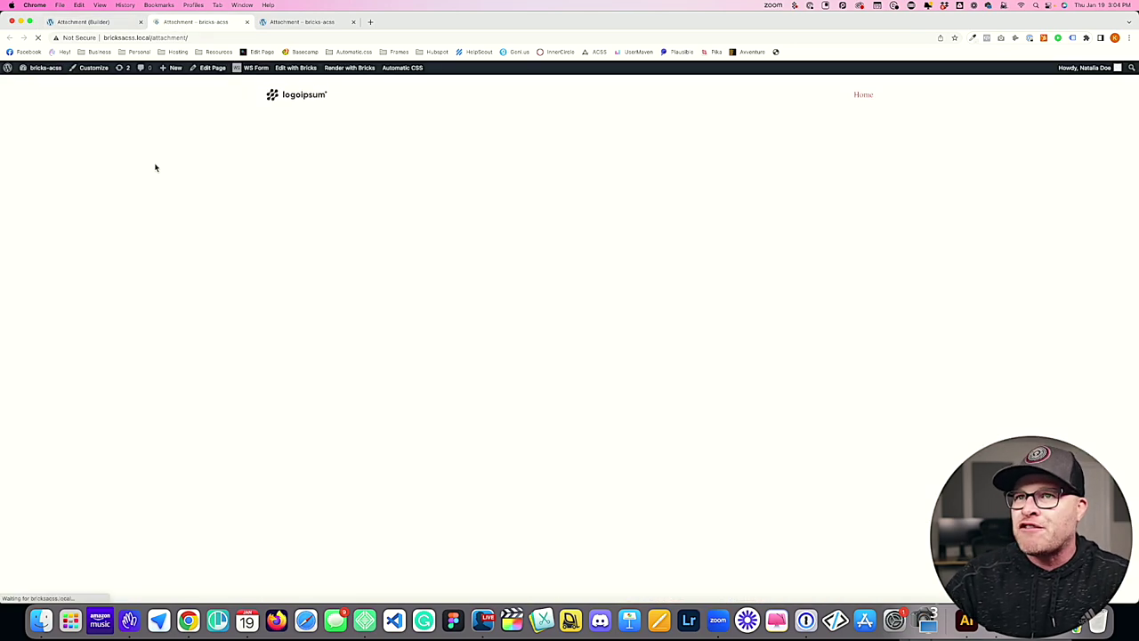
scroll(294, 236, "down", 5)
scroll(294, 238, "up", 5)
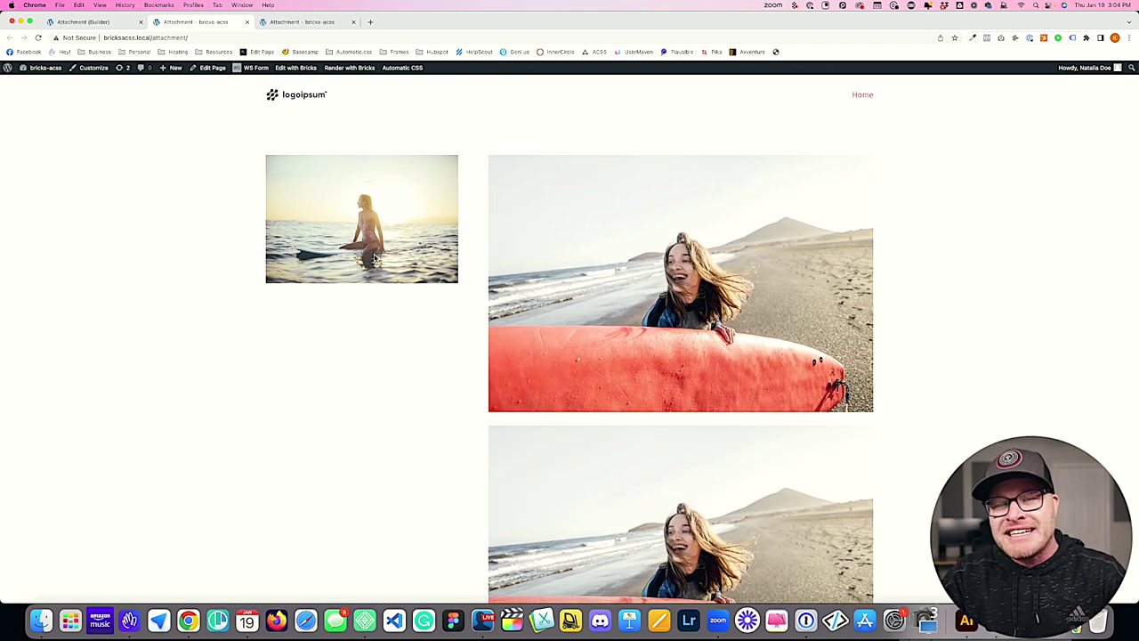
Return to the builder and set the position of the narrow column's image to sticky
left_click(122, 24)
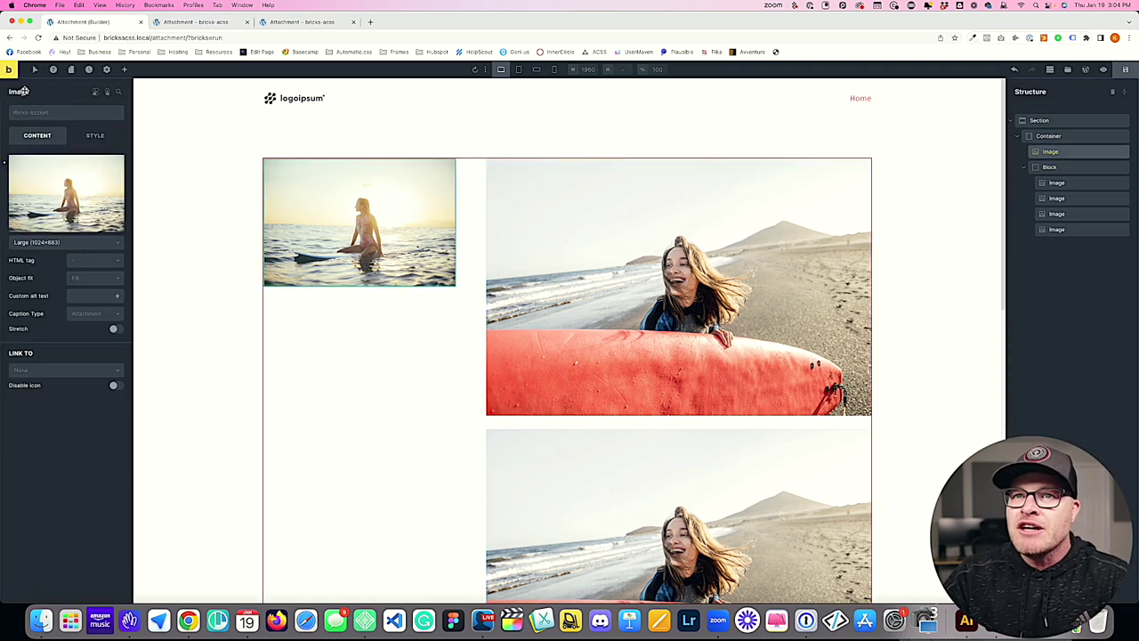
left_click(51, 115)
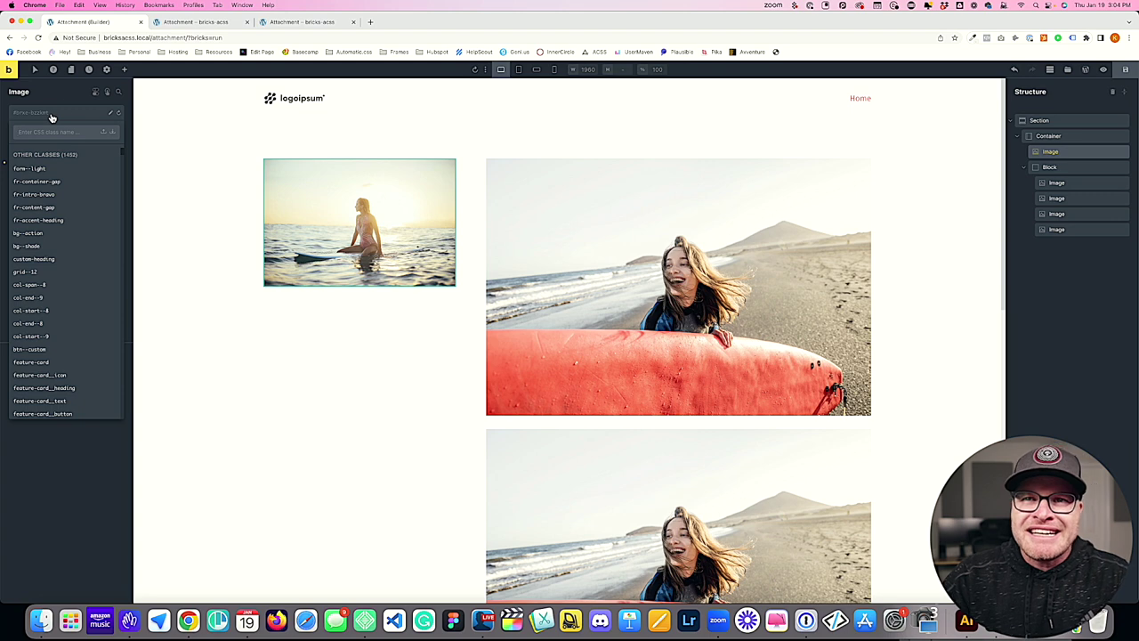
key("Escape")
left_click(94, 136)
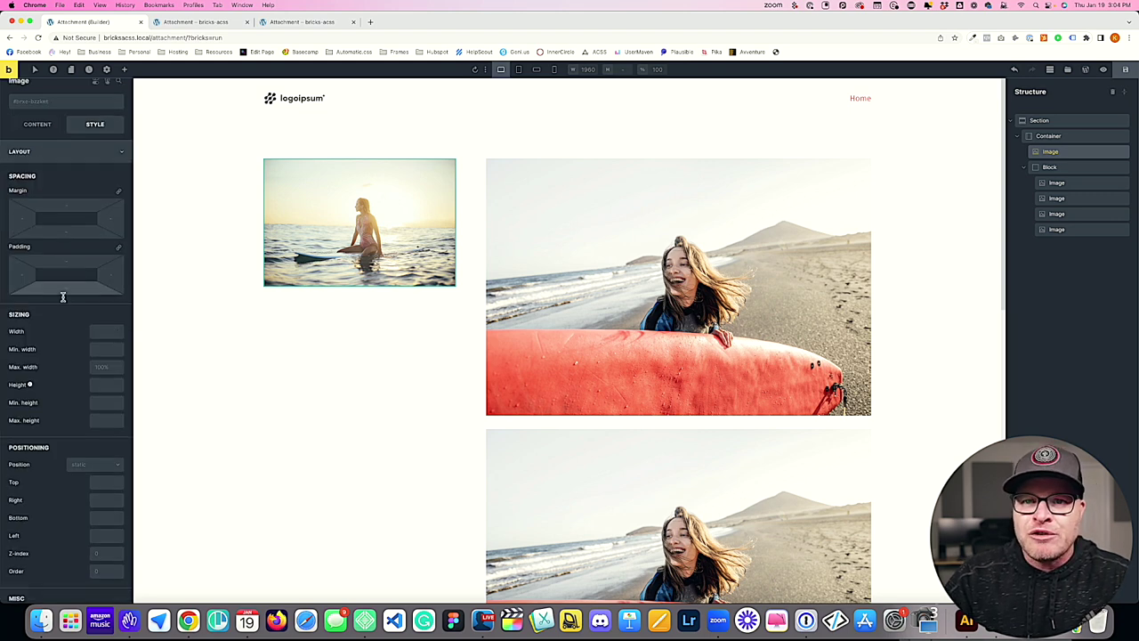
scroll(62, 296, "down", 4)
left_click(79, 308)
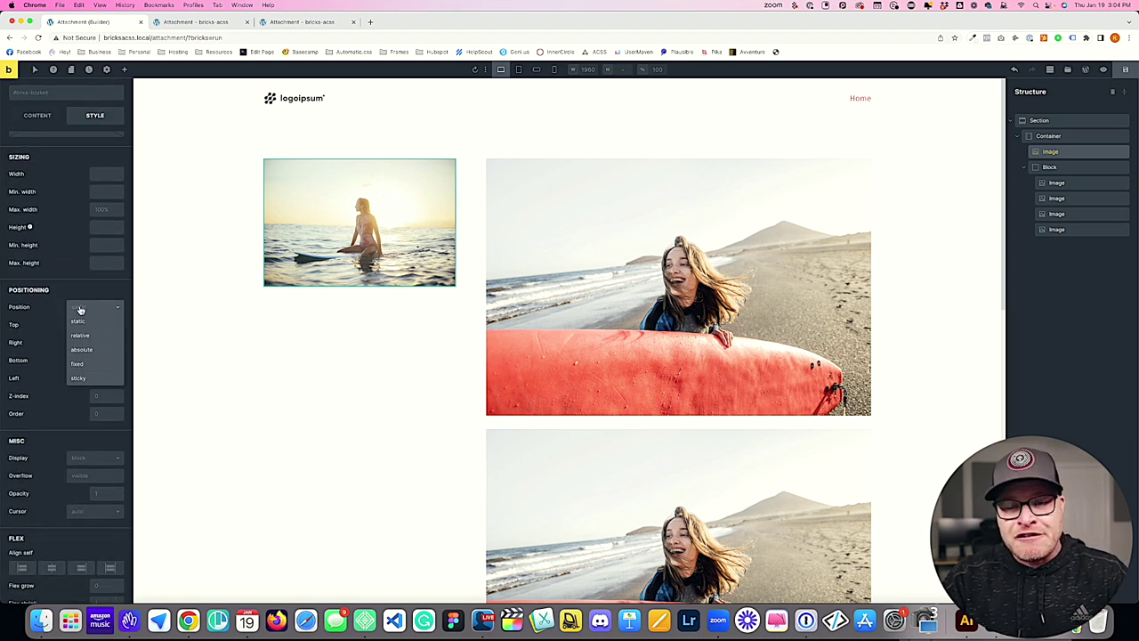
left_click(79, 377)
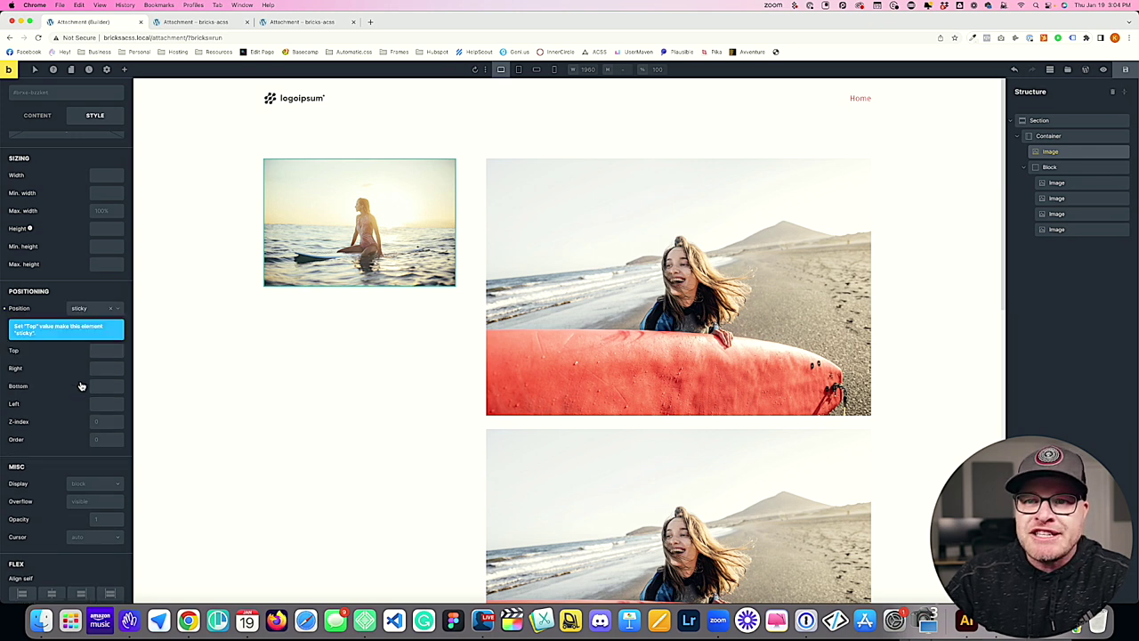
Set the sticky image's top offset to 0 and save the page
left_click(106, 350)
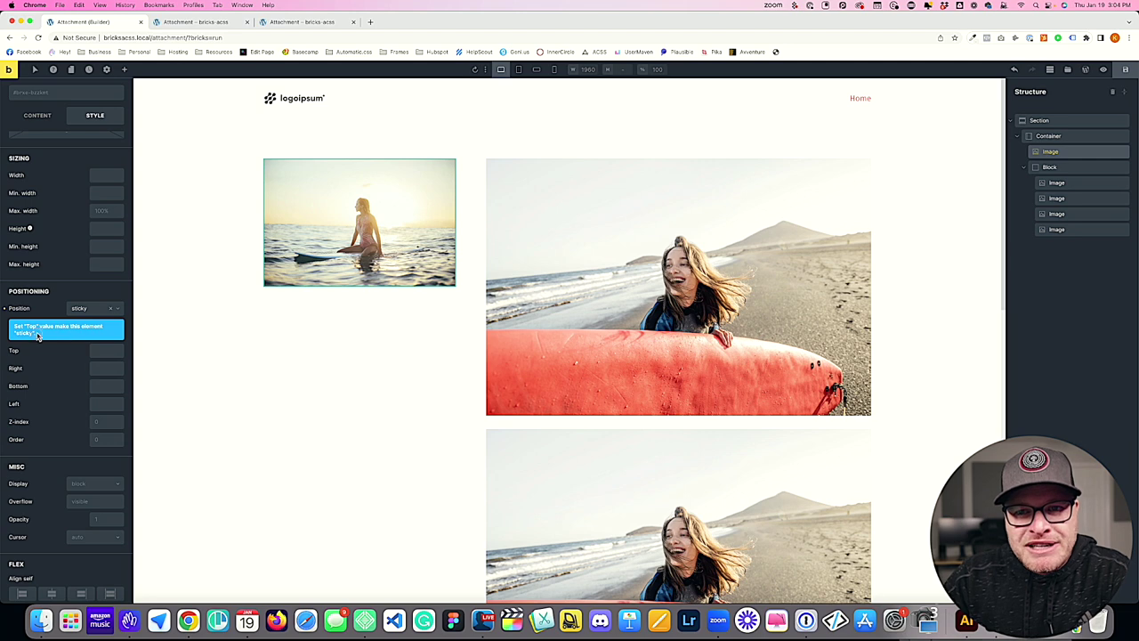
left_click_drag(37, 333, 15, 328)
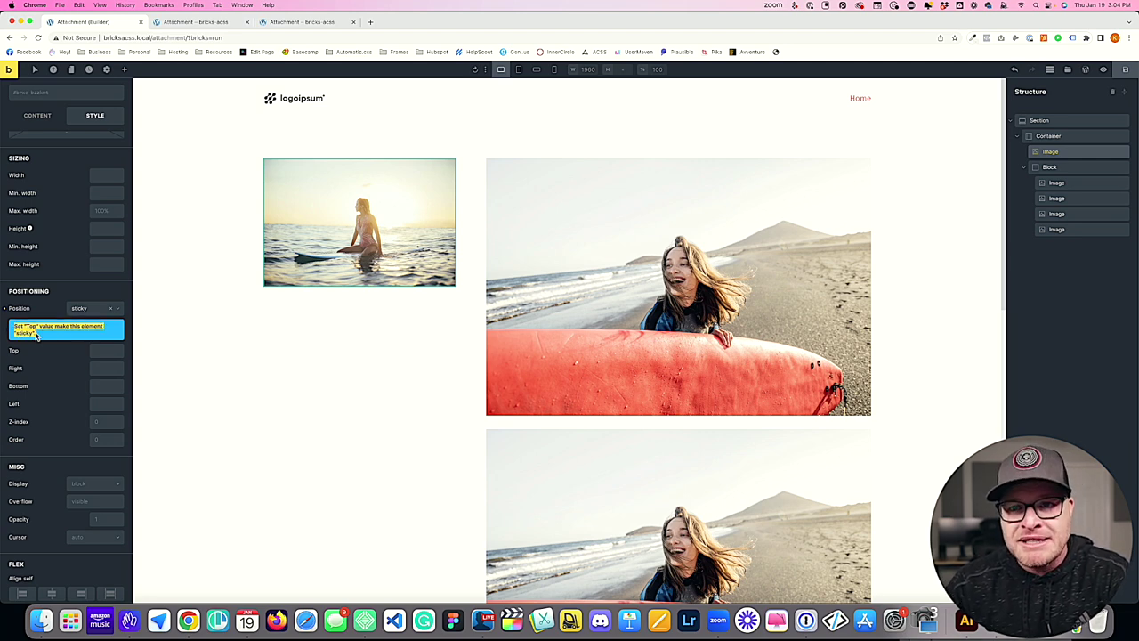
left_click(101, 350)
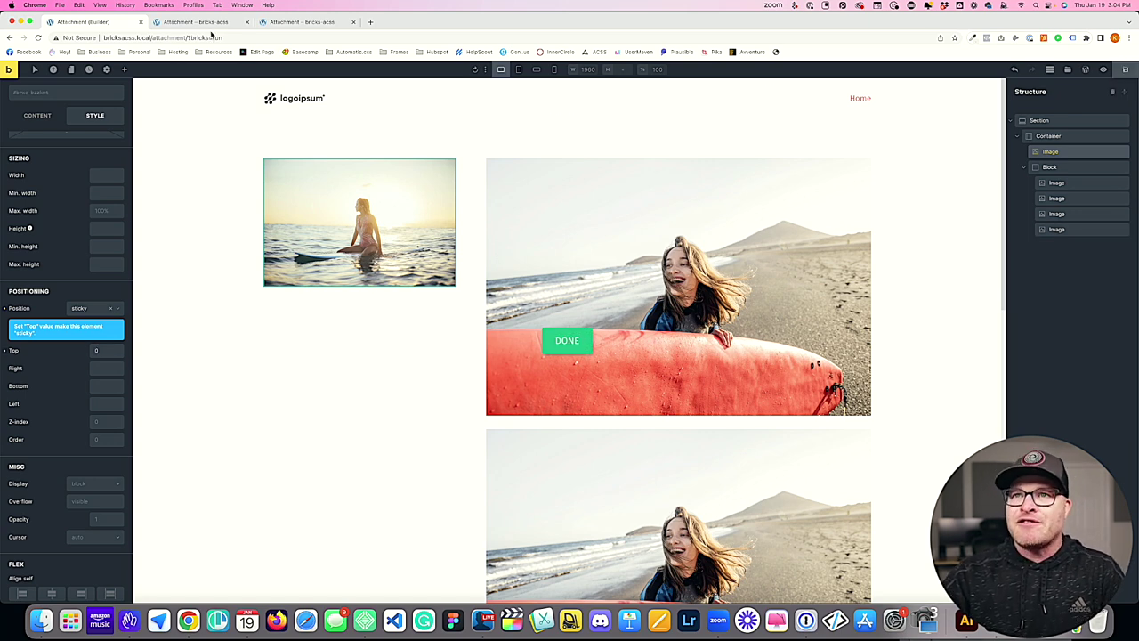
Reload the front-end page and examine how the sticky image behaves beside the scrolling surfboard images
left_click(187, 23)
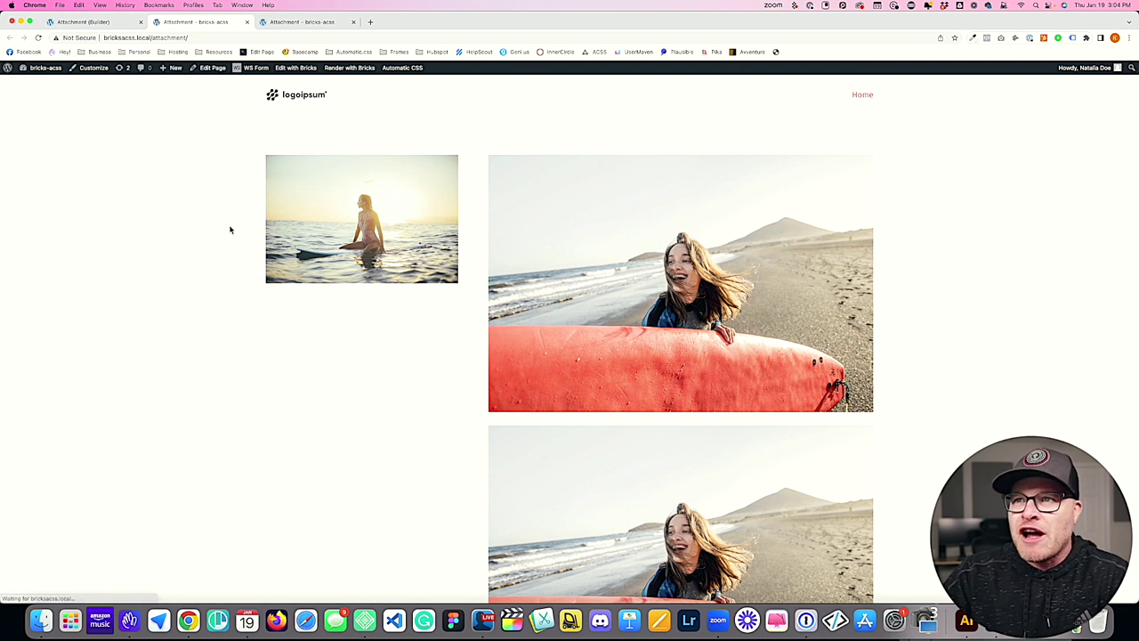
scroll(230, 230, "down", 2)
scroll(229, 230, "down", 6)
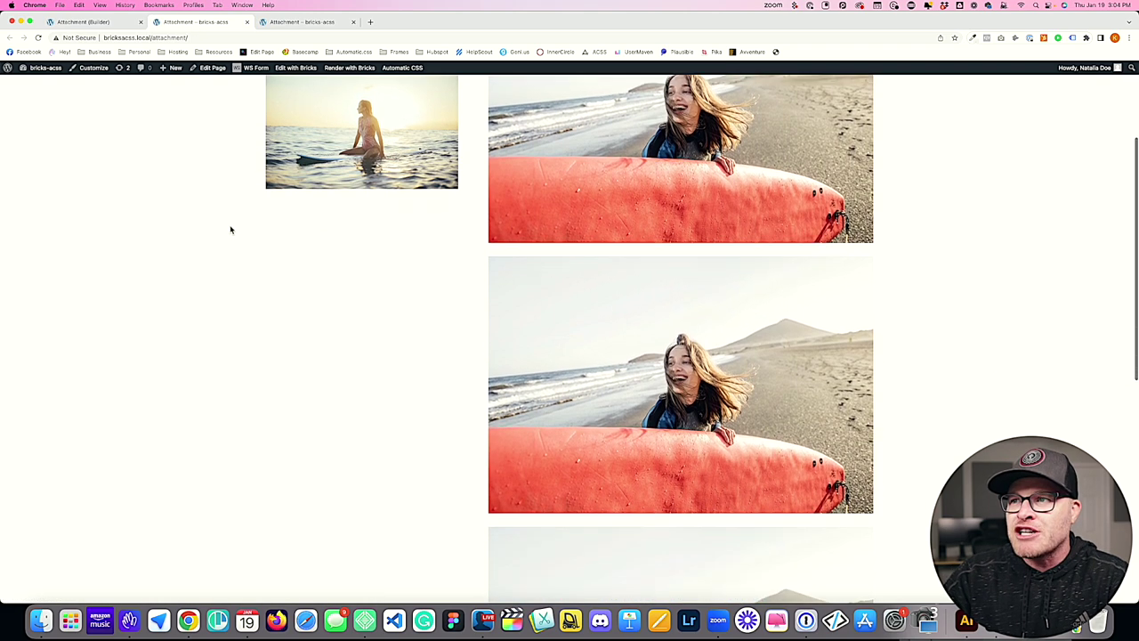
scroll(229, 229, "down", 6)
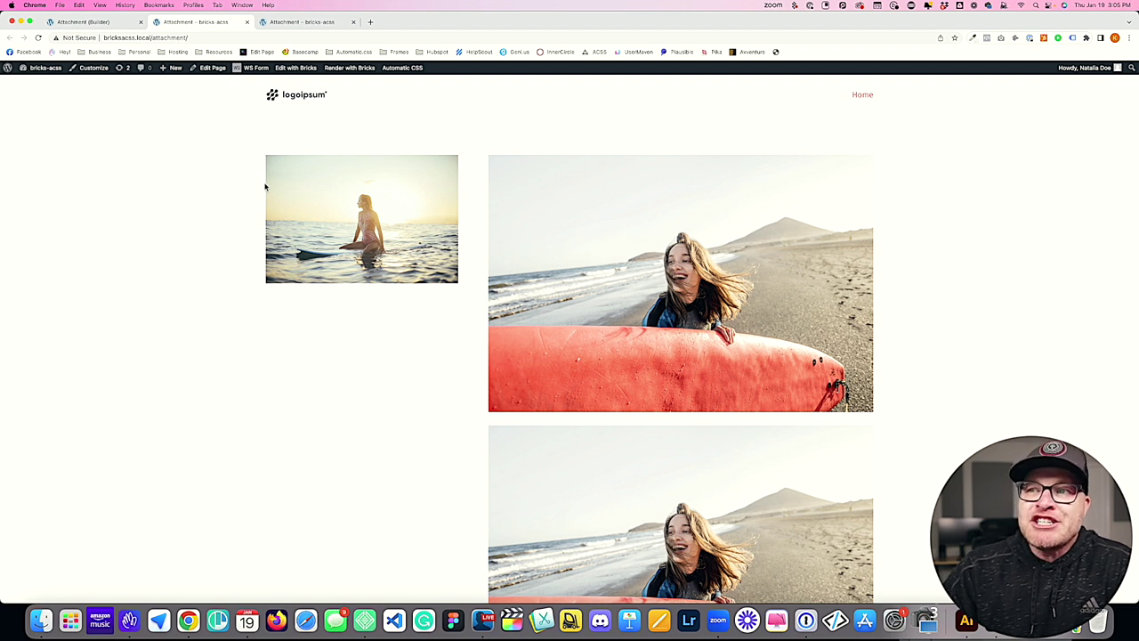
scroll(264, 187, "down", 1)
scroll(293, 161, "up", 1)
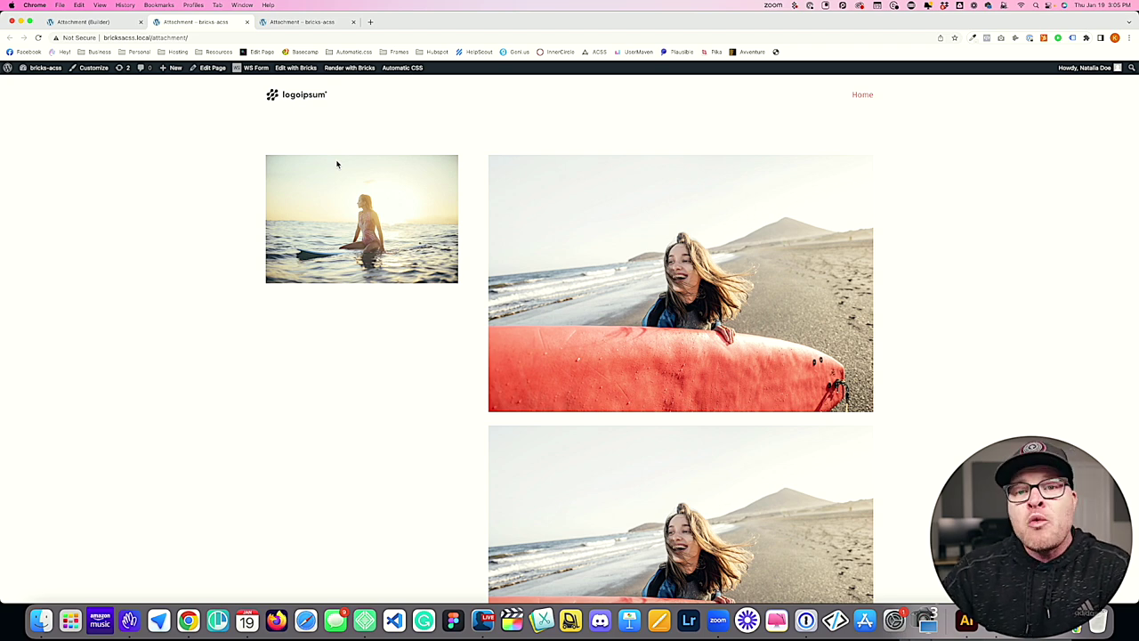
scroll(337, 164, "down", 2)
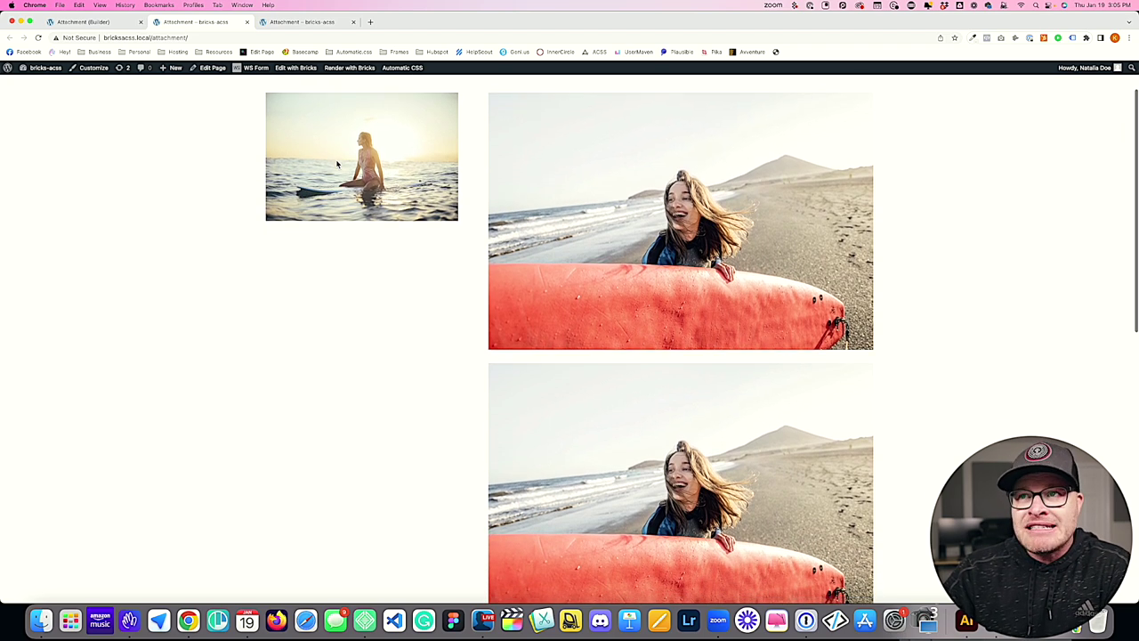
scroll(338, 164, "down", 3)
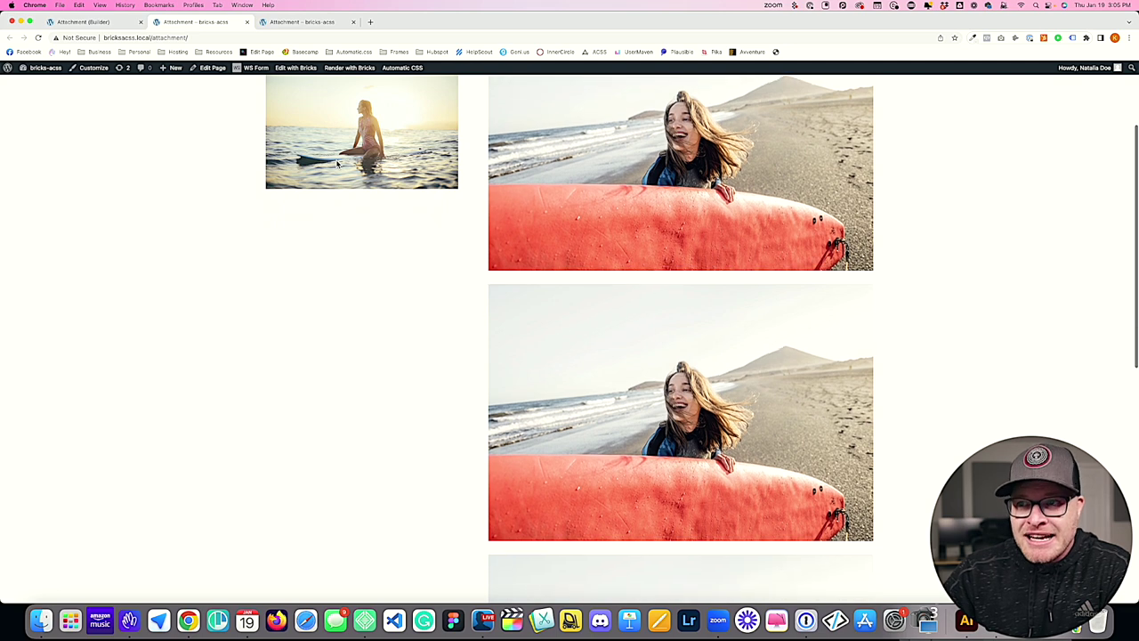
scroll(338, 164, "down", 1)
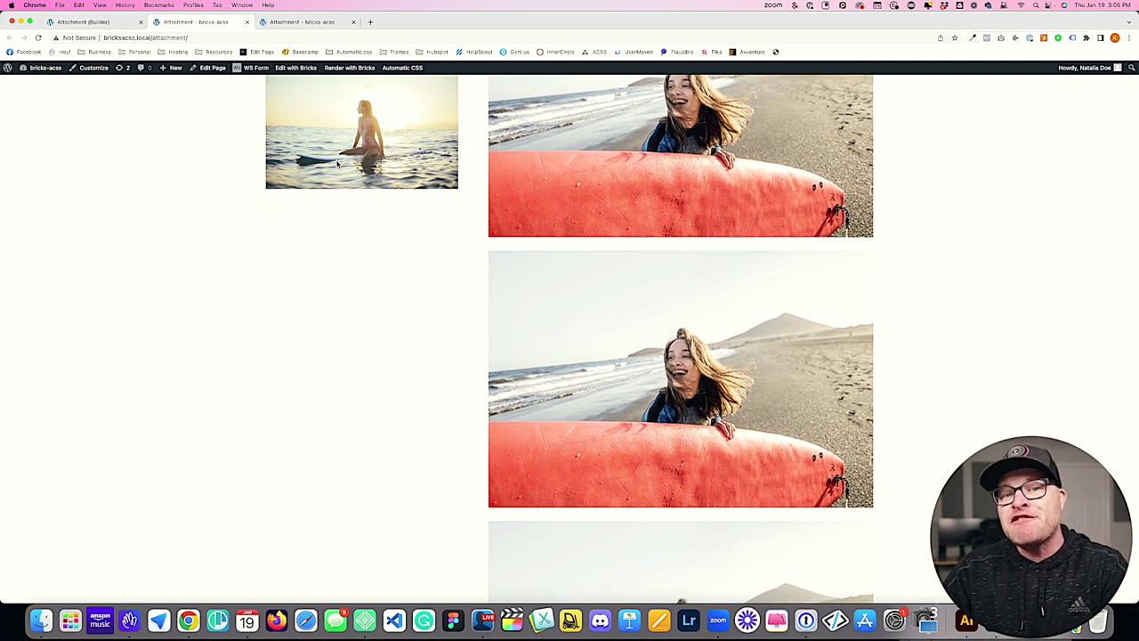
scroll(338, 164, "up", 5)
scroll(337, 164, "down", 2)
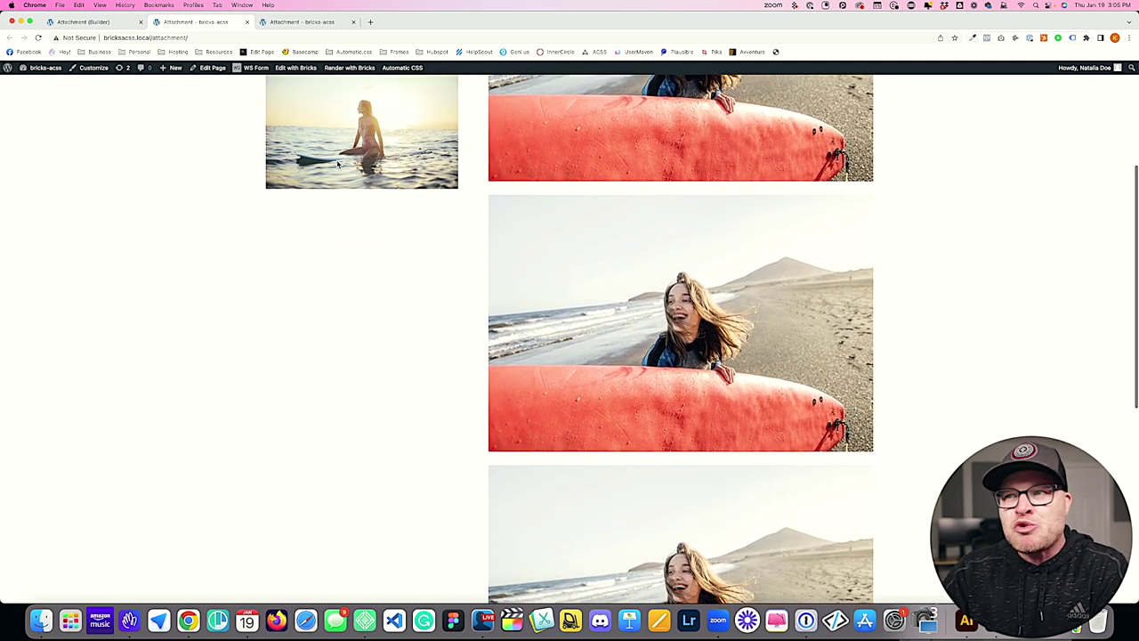
scroll(337, 163, "up", 2)
scroll(337, 164, "down", 1)
scroll(337, 163, "down", 1)
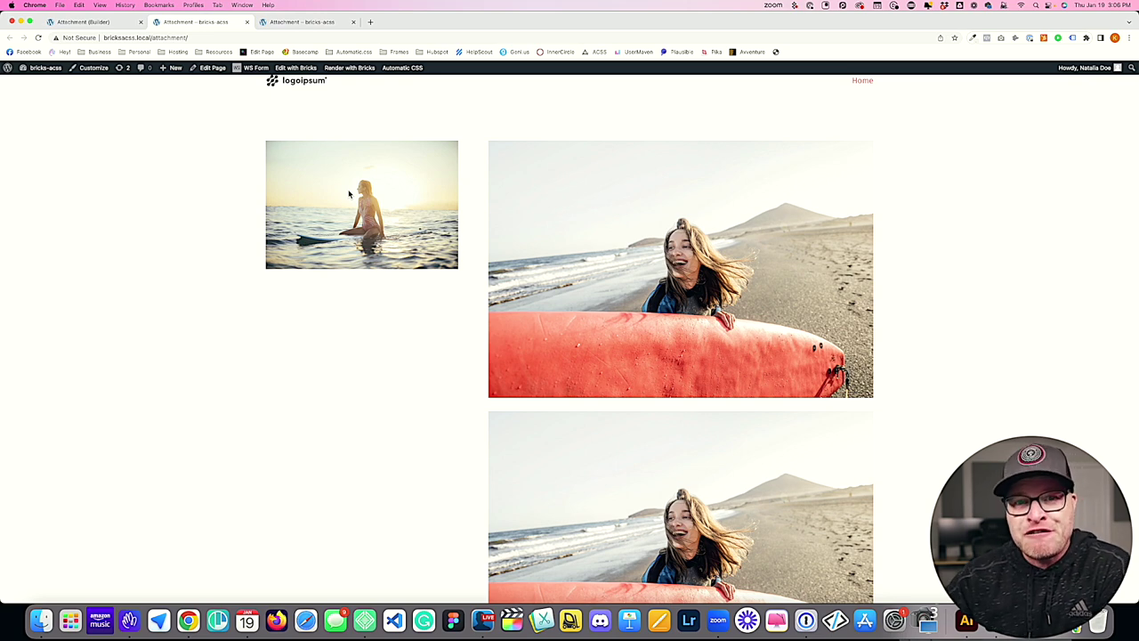
scroll(436, 201, "down", 5)
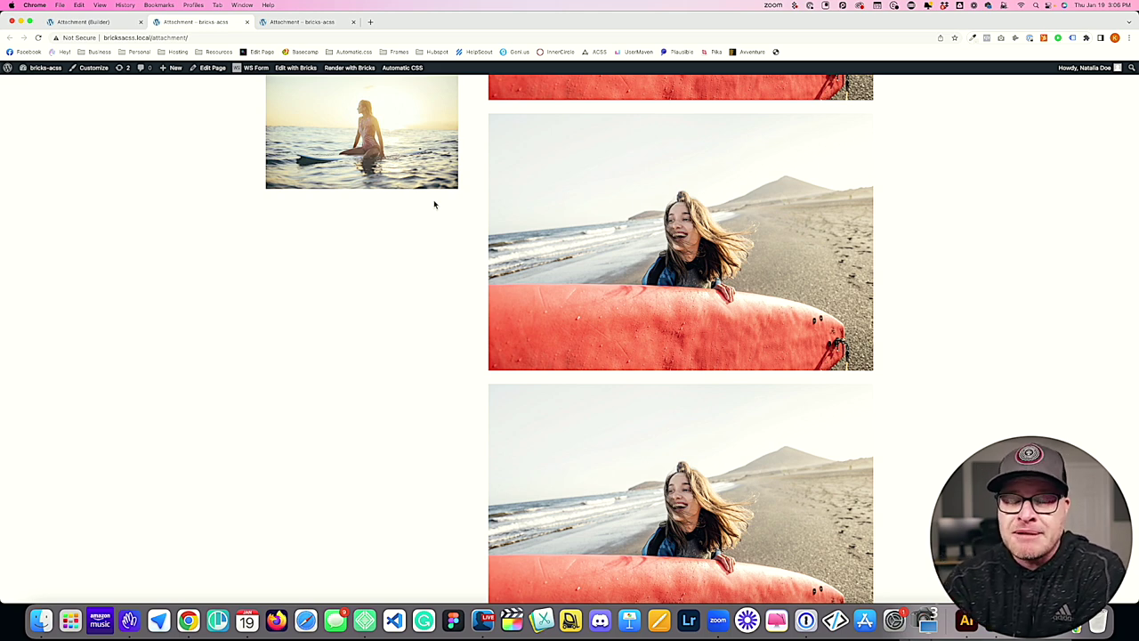
scroll(423, 192, "up", 3)
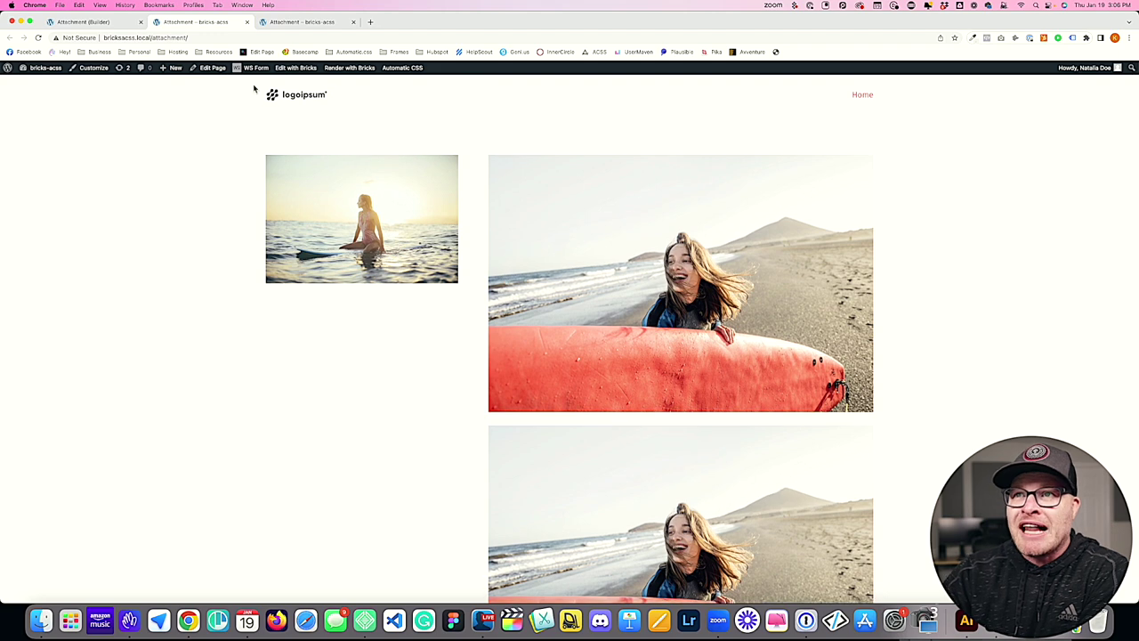
Inspect the page in the responsive preview at a width of 943 px, checking how the sticky image scrolls in the stacked layout
key("super+alt+i")
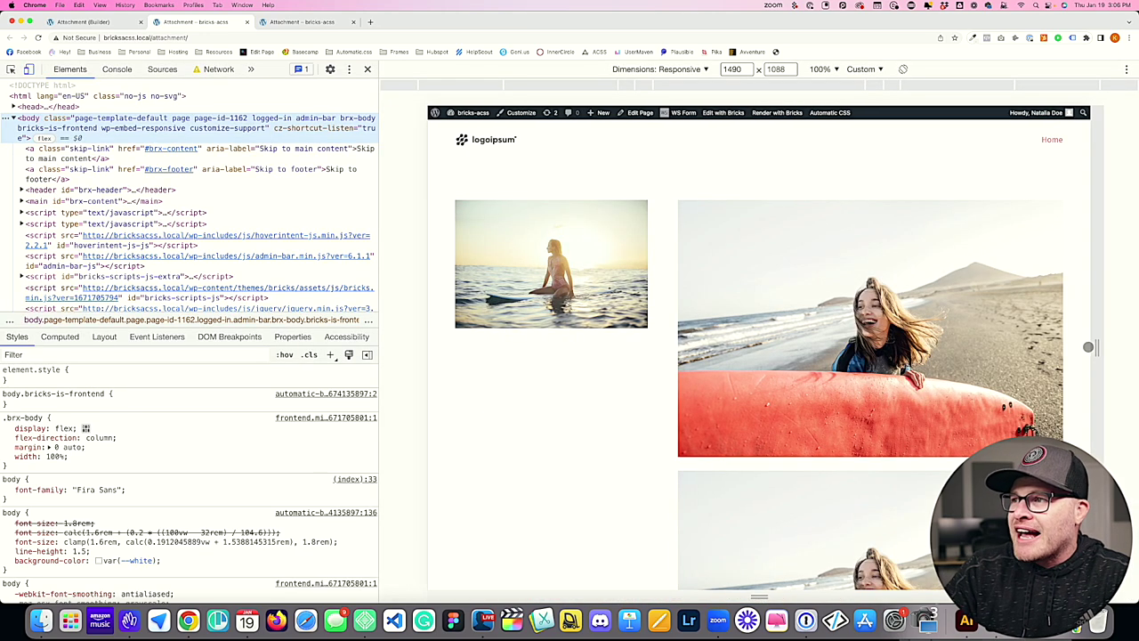
left_click_drag(1132, 347, 975, 347)
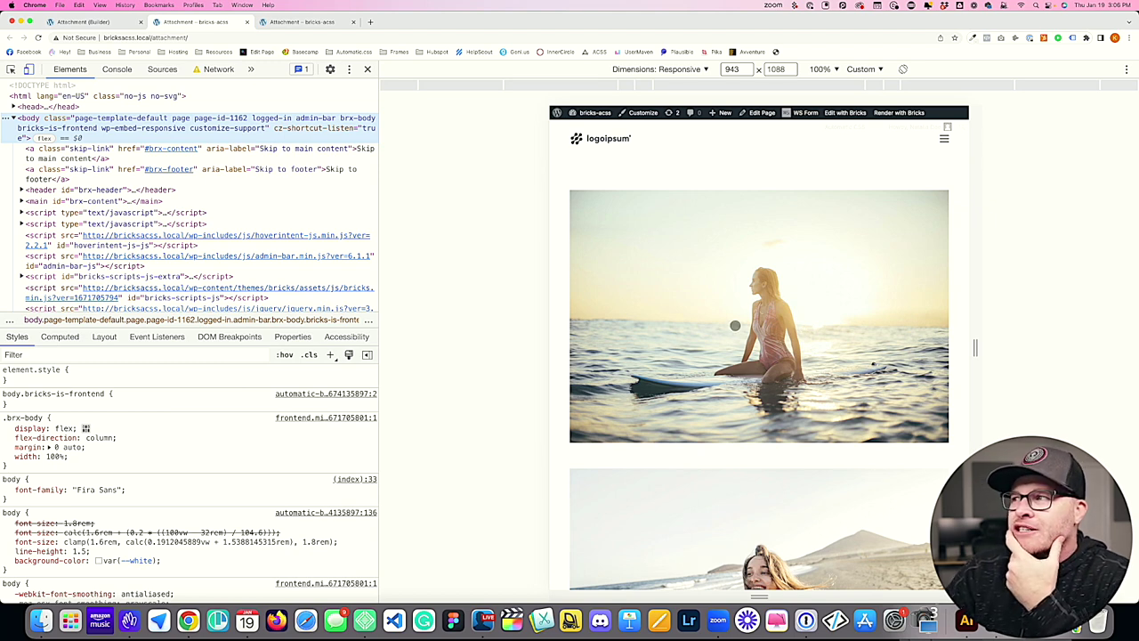
scroll(735, 326, "down", 2)
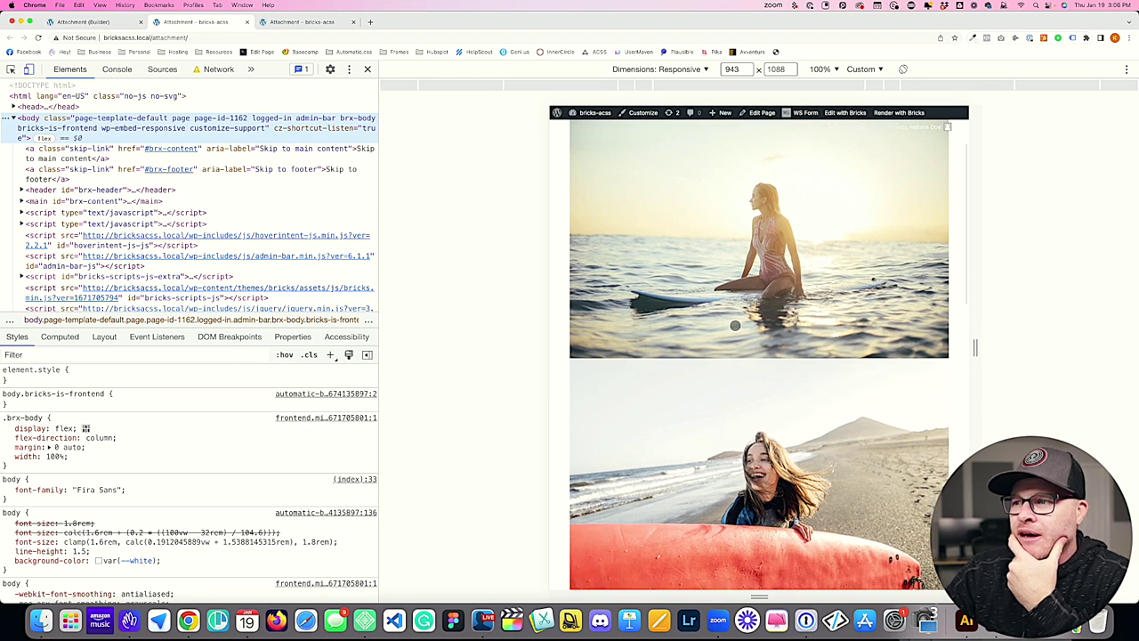
scroll(735, 326, "down", 5)
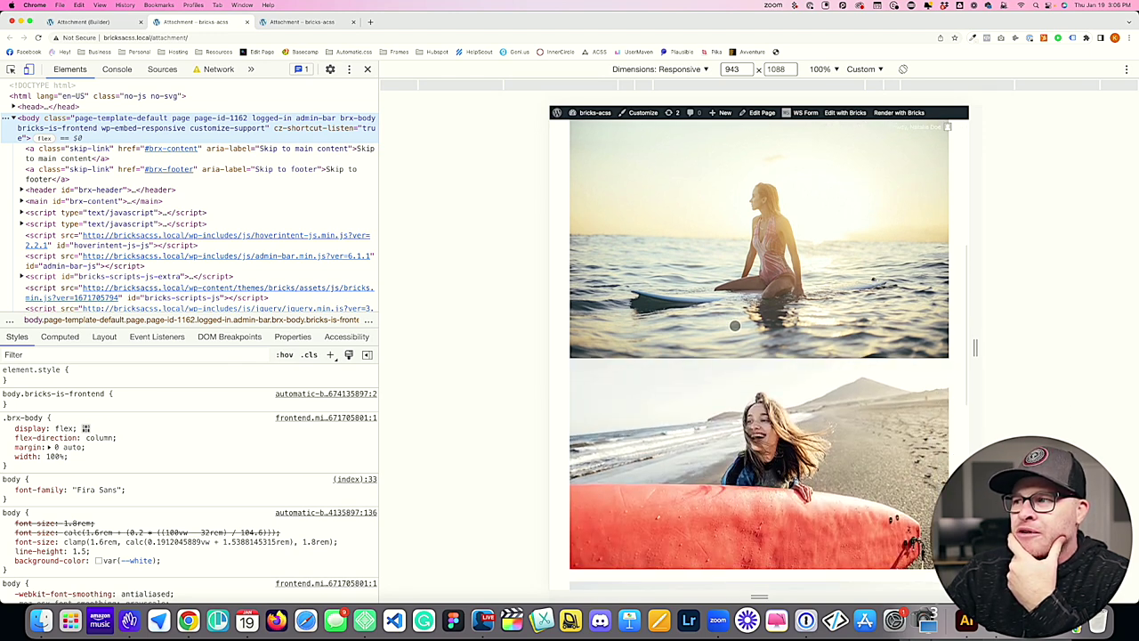
scroll(735, 326, "down", 5)
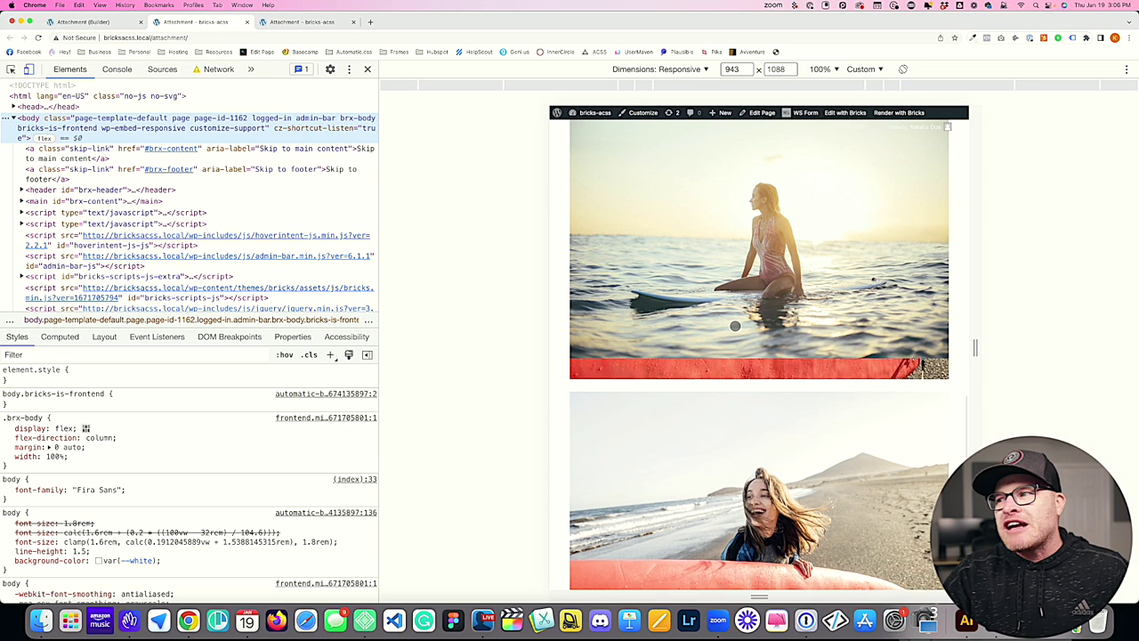
scroll(735, 326, "down", 3)
scroll(735, 326, "up", 5)
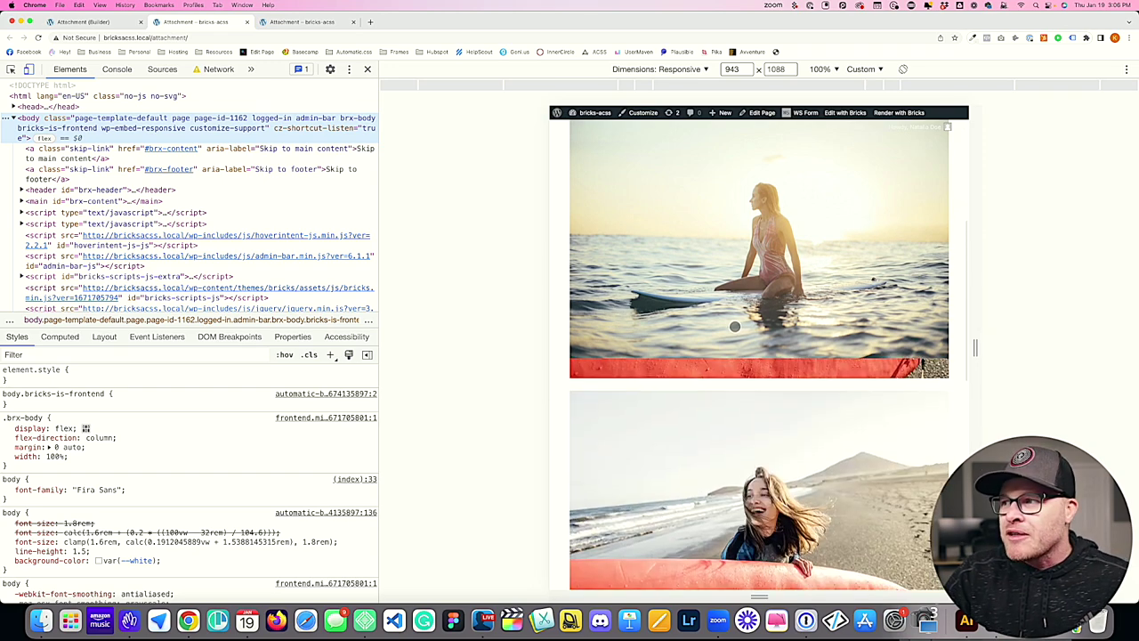
scroll(735, 326, "up", 3)
scroll(735, 325, "down", 4)
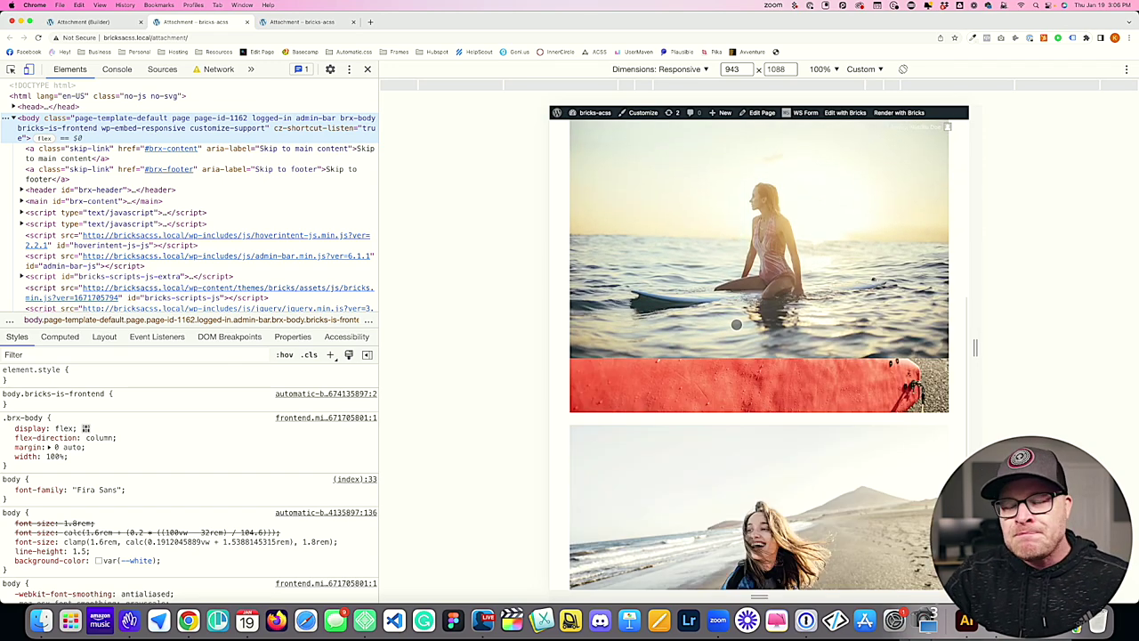
scroll(735, 326, "up", 5)
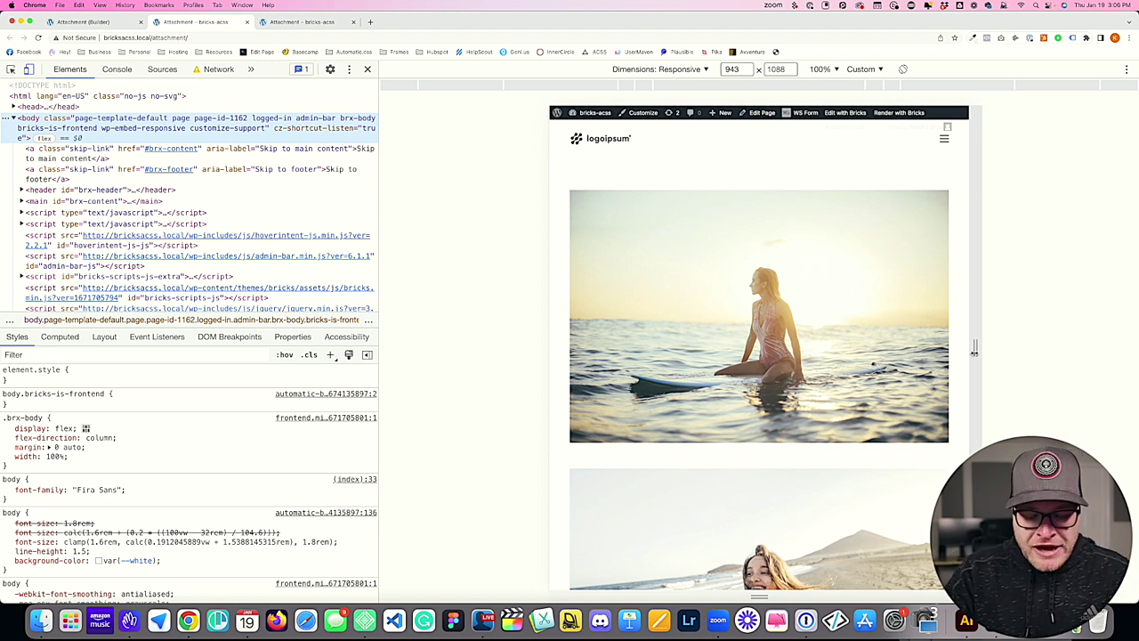
key("super+alt+i")
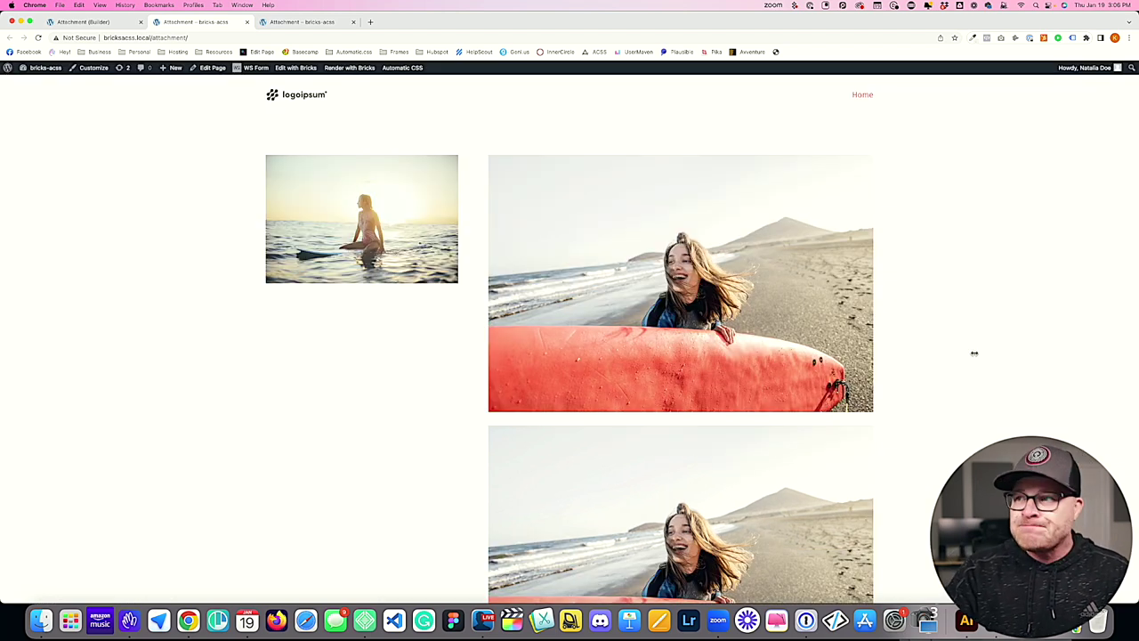
Return to the builder and check the sticky image's scrolling behaviour on the canvas
left_click(110, 25)
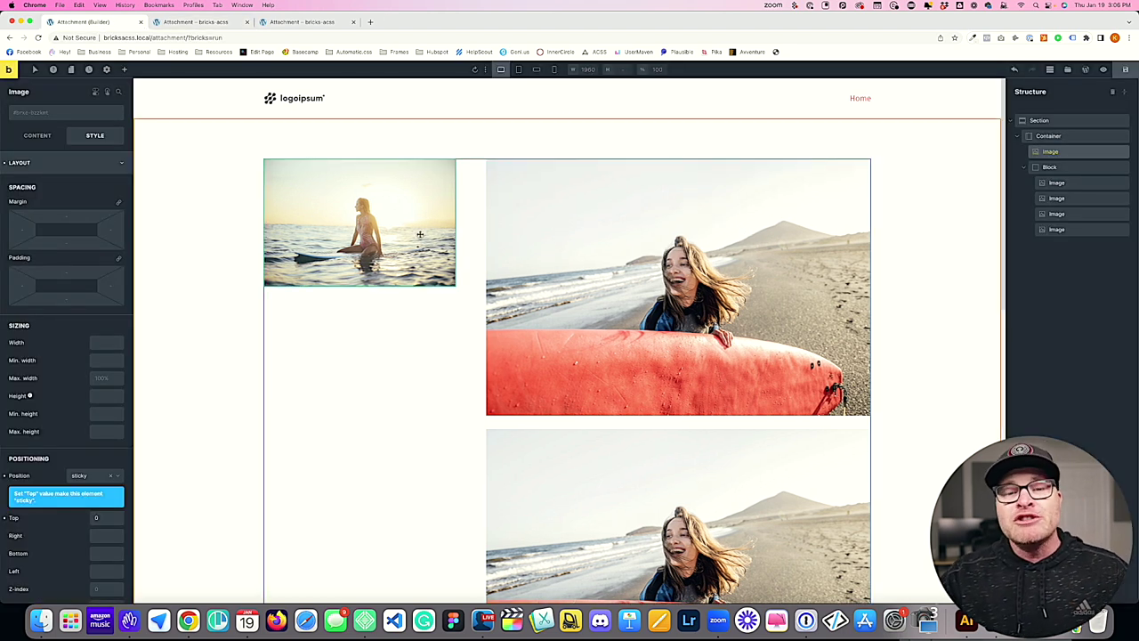
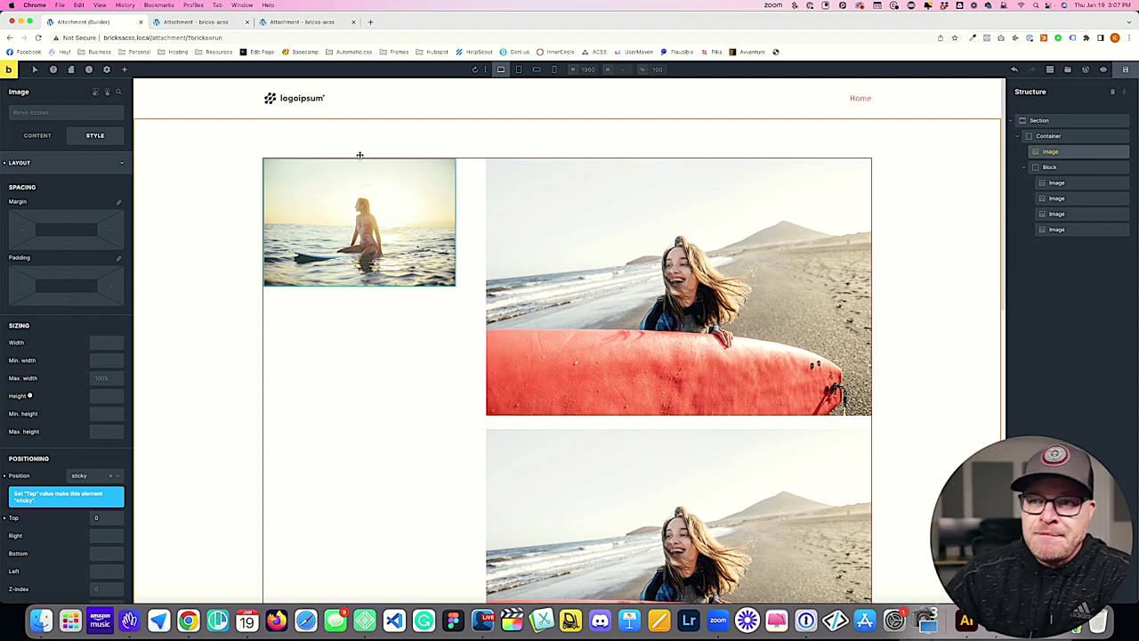
scroll(472, 319, "down", 5)
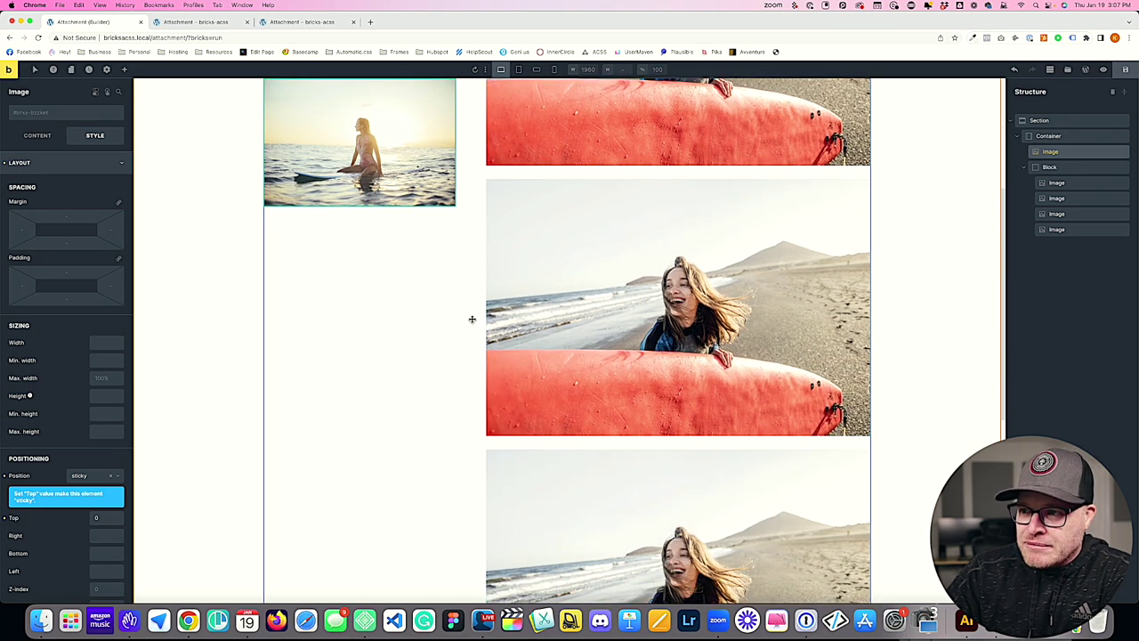
scroll(472, 318, "up", 5)
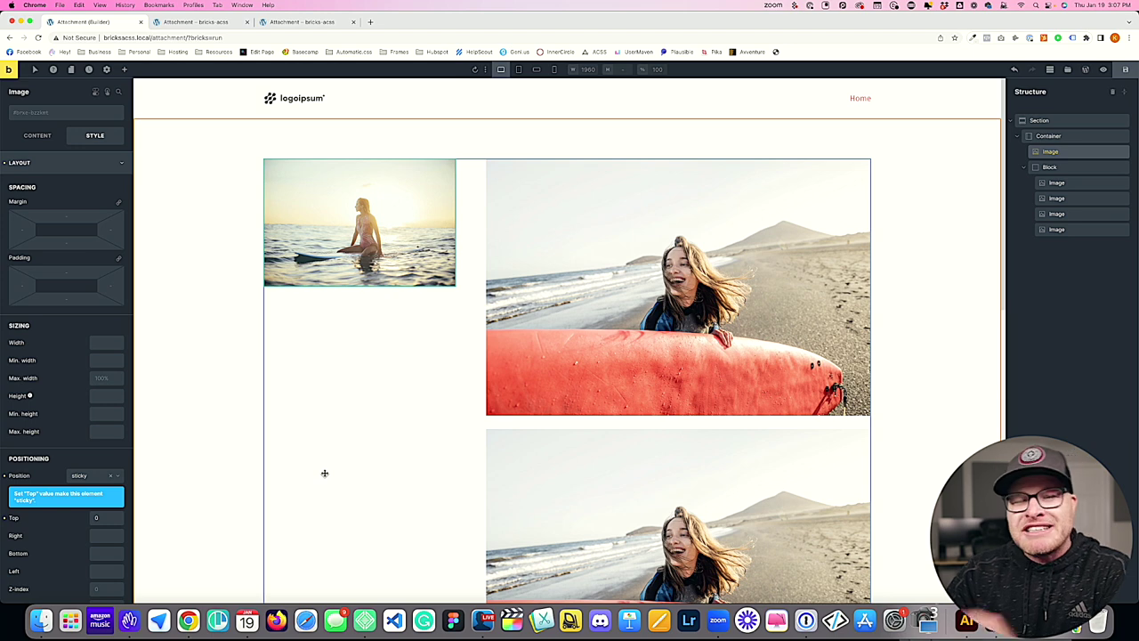
Collapse the block in the structure tree and select it to examine its relation to the sibling image
left_click(1024, 169)
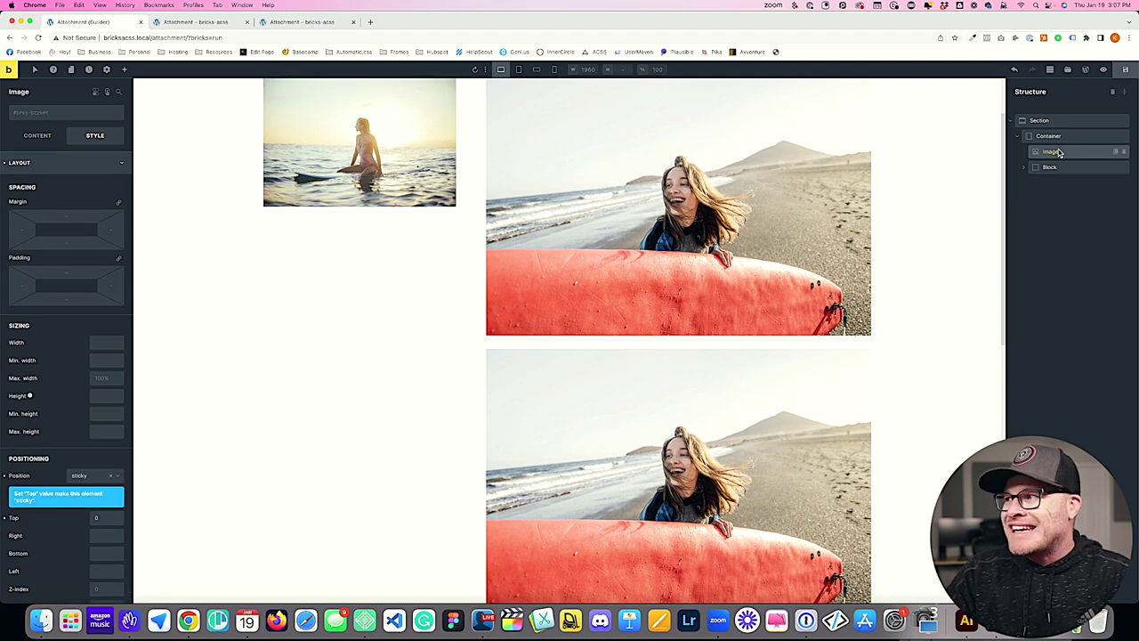
left_click(1055, 166)
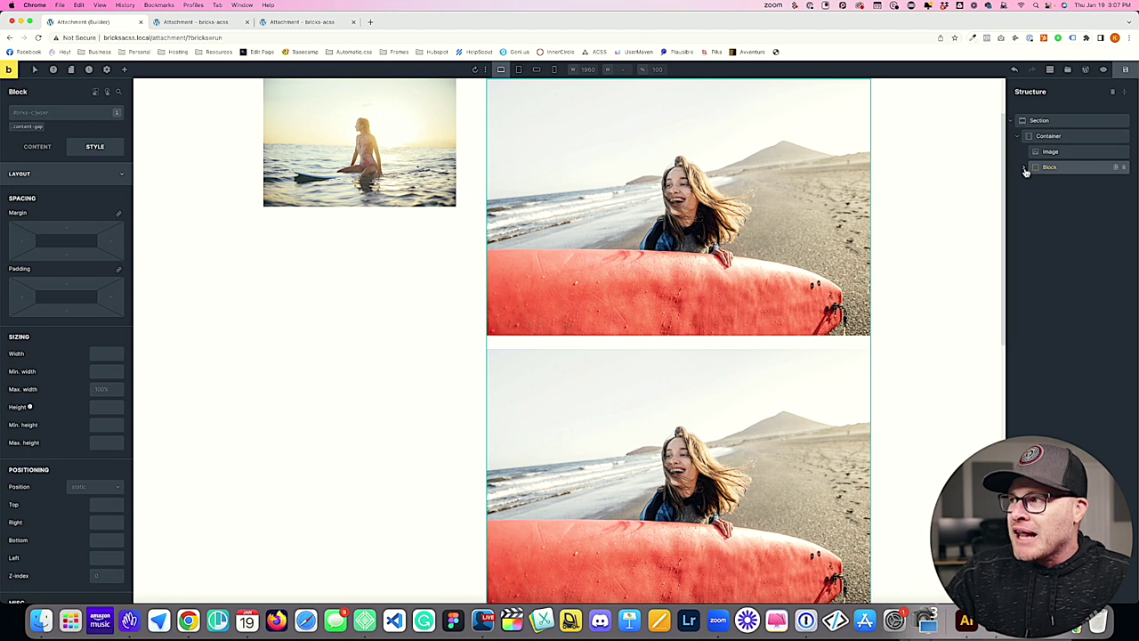
left_click(1025, 168)
left_click(1024, 168)
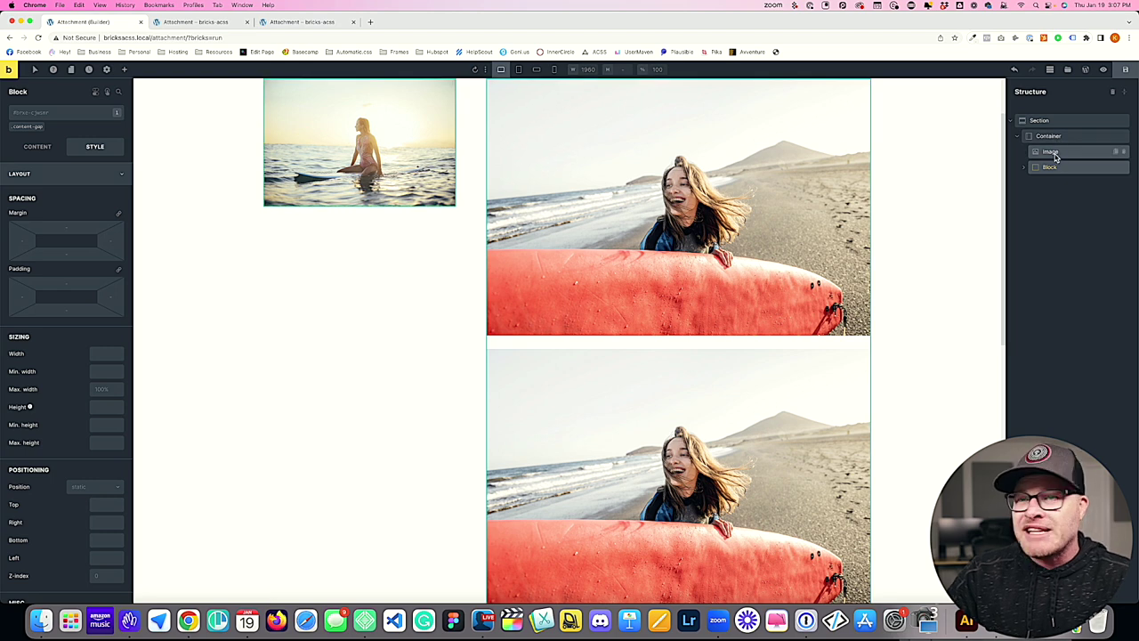
Select the sticky image and its sibling block in turn, examining how the image scrolls alongside the block on the canvas
left_click(1055, 155)
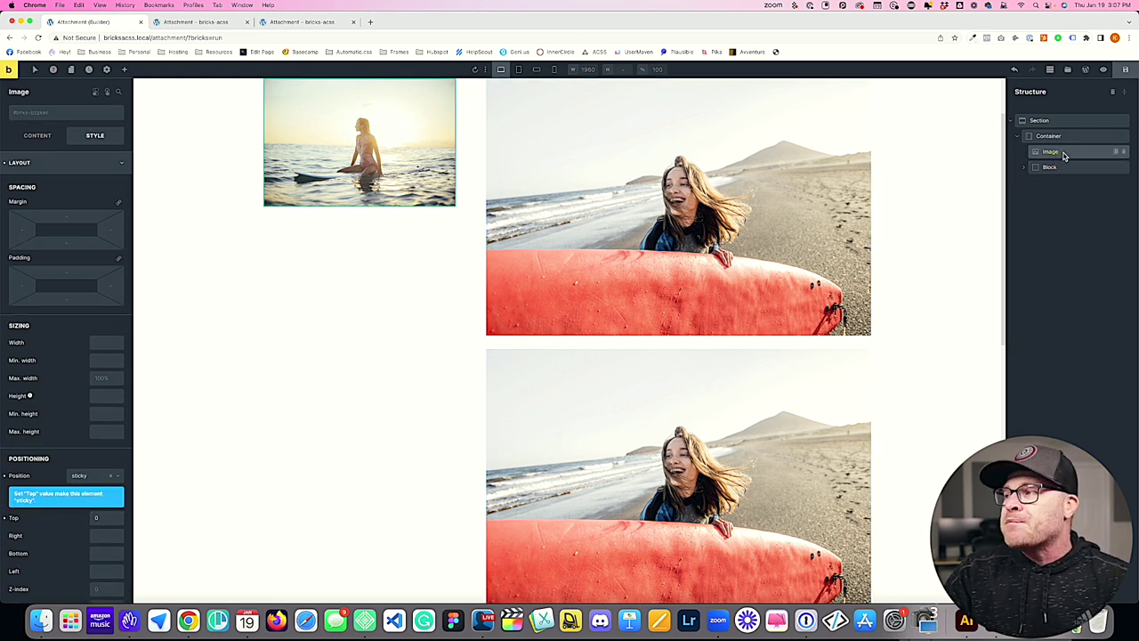
left_click(1050, 167)
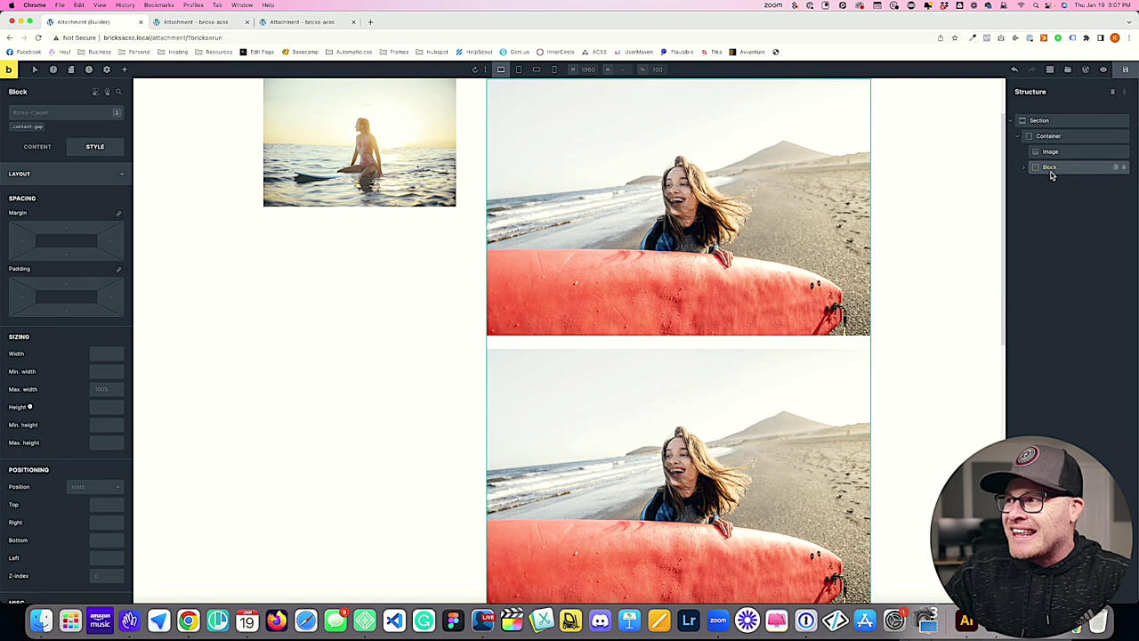
scroll(639, 171, "down", 3)
scroll(635, 169, "down", 1)
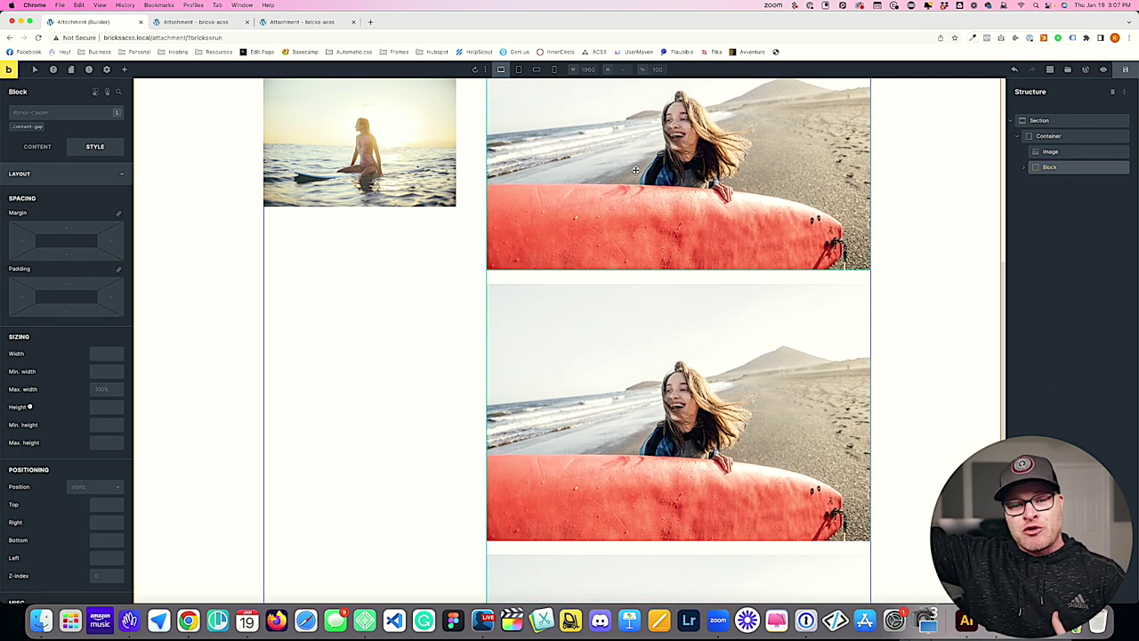
scroll(599, 251, "down", 4)
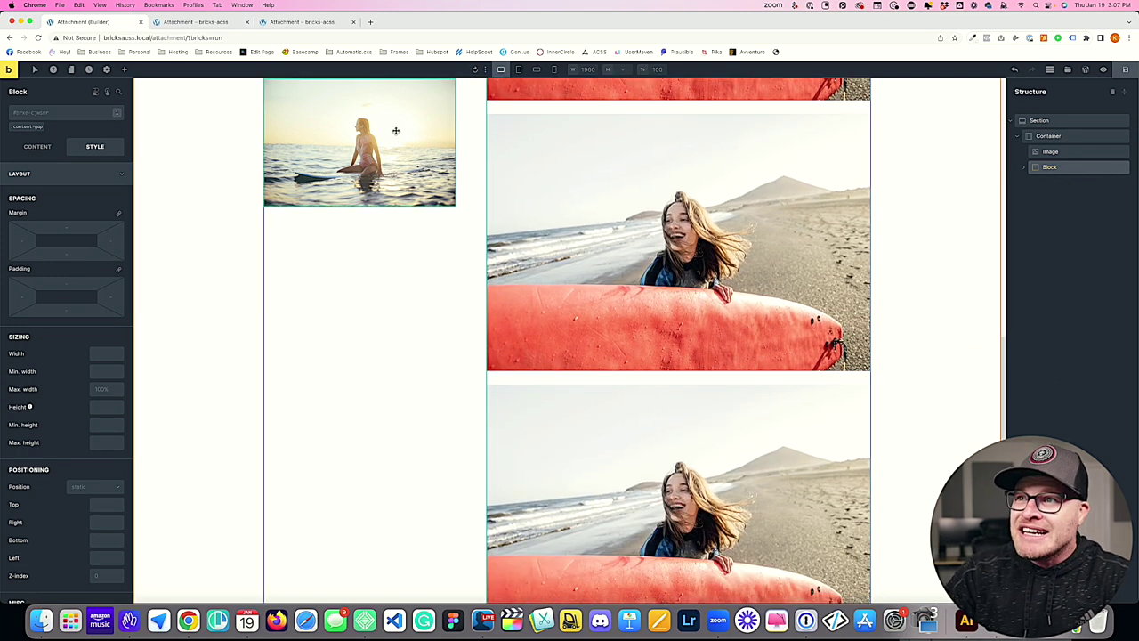
scroll(462, 191, "down", 3)
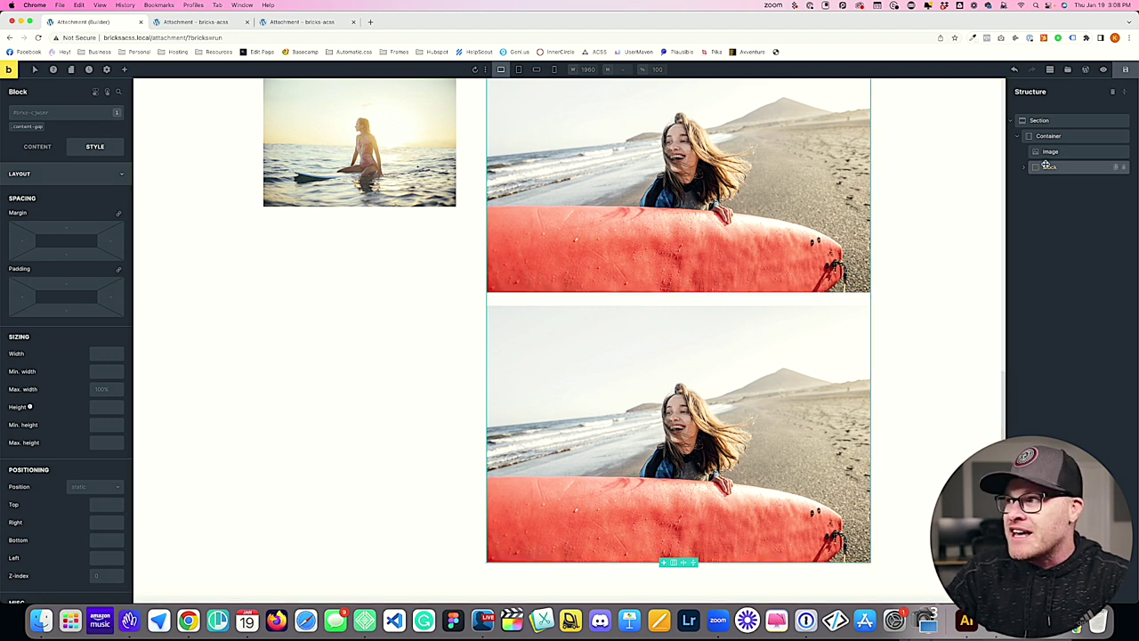
Collapse the existing section in the structure tree and add four new sections below it to extend the page
left_click(1012, 120)
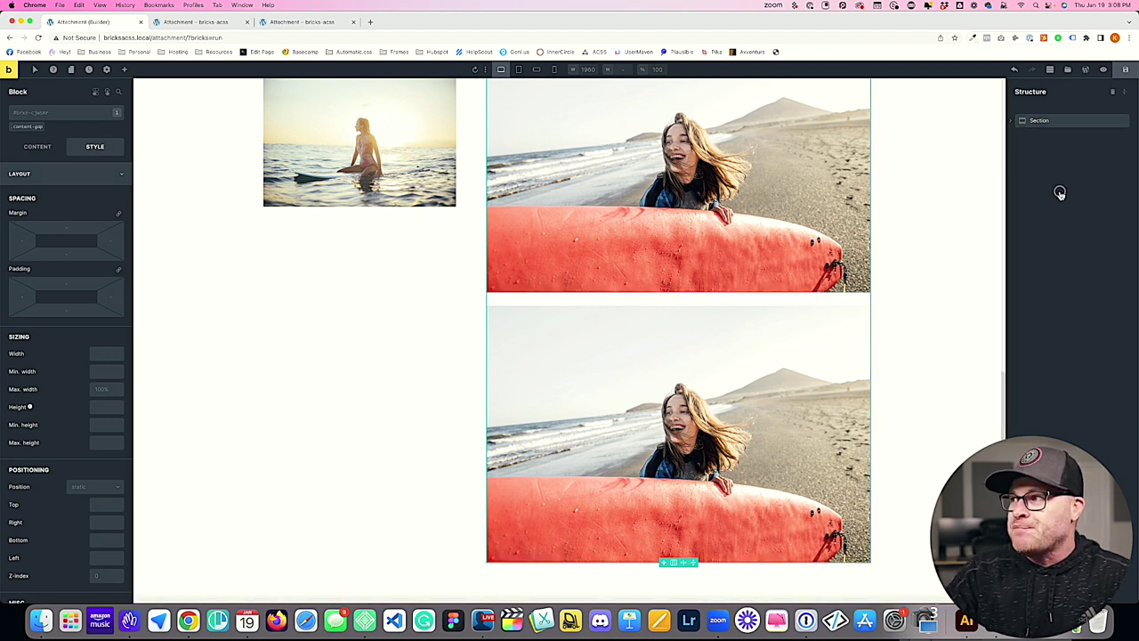
left_click(123, 69)
type("sec")
left_click(37, 125)
left_click(36, 124)
left_click(37, 125)
left_click(36, 125)
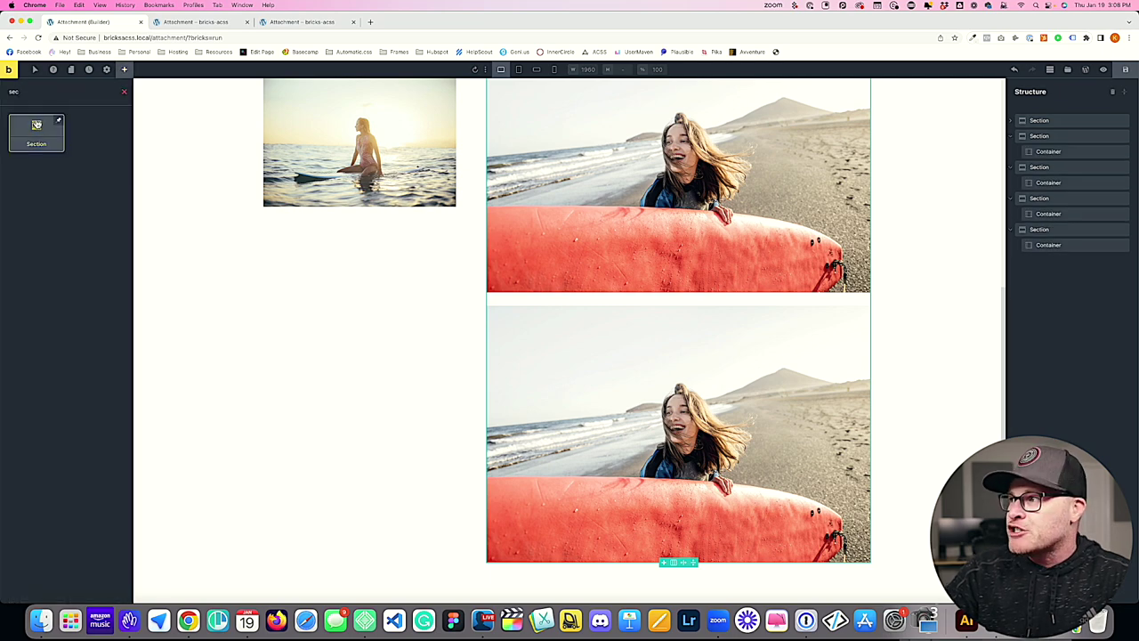
scroll(672, 204, "down", 5)
scroll(672, 201, "up", 5)
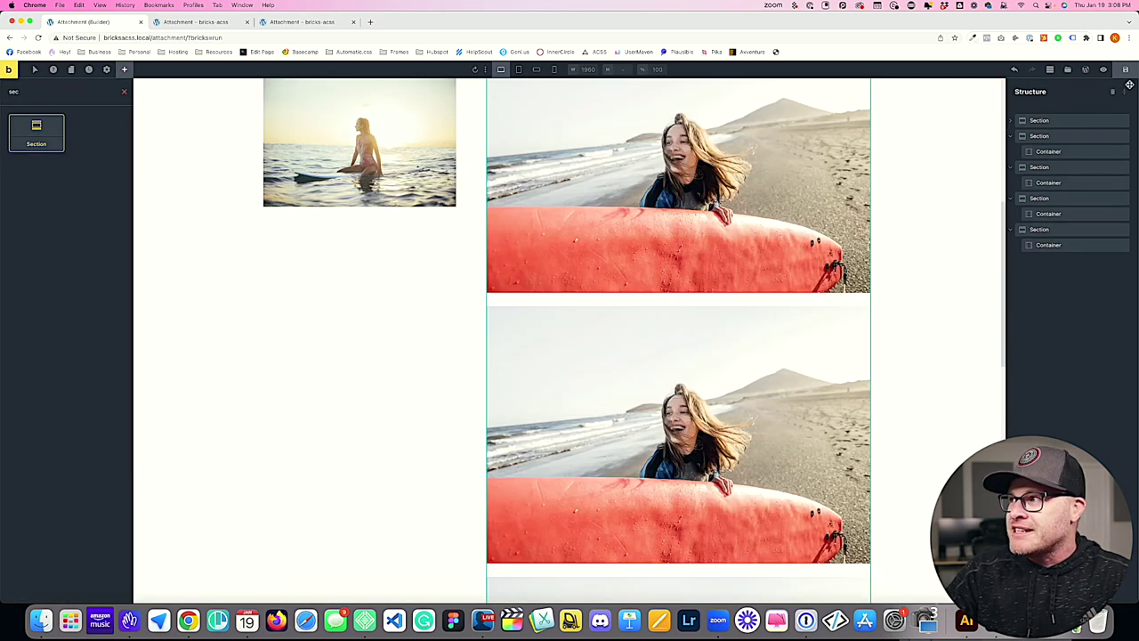
Switch to the front-end pages and close the outdated tab showing the absolute positioning example
left_click(222, 22)
left_click(273, 22)
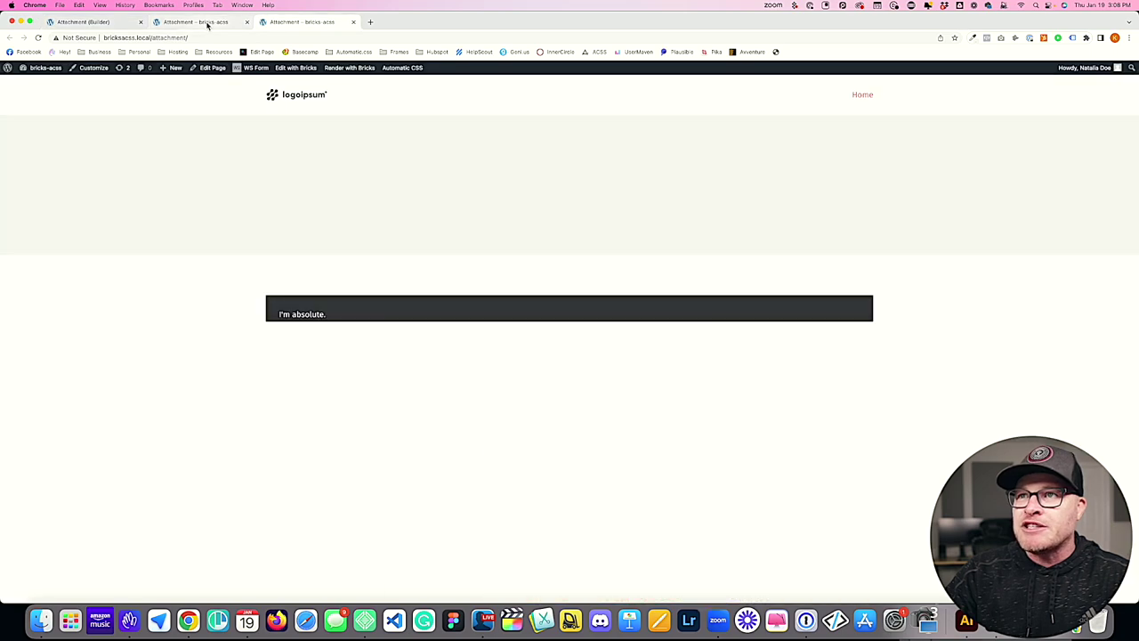
left_click(210, 21)
left_click(294, 21)
key("super+w")
Scroll the front-end page through the surfboard images and into the empty sections to check how far the sticky image travels
scroll(156, 153, "down", 10)
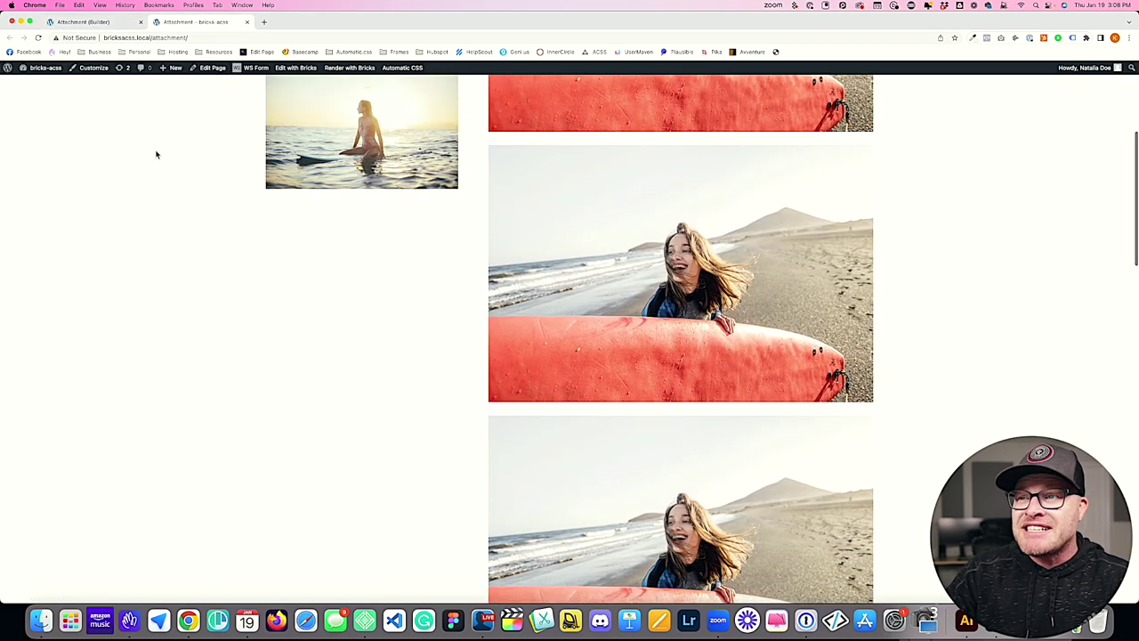
scroll(156, 154, "down", 10)
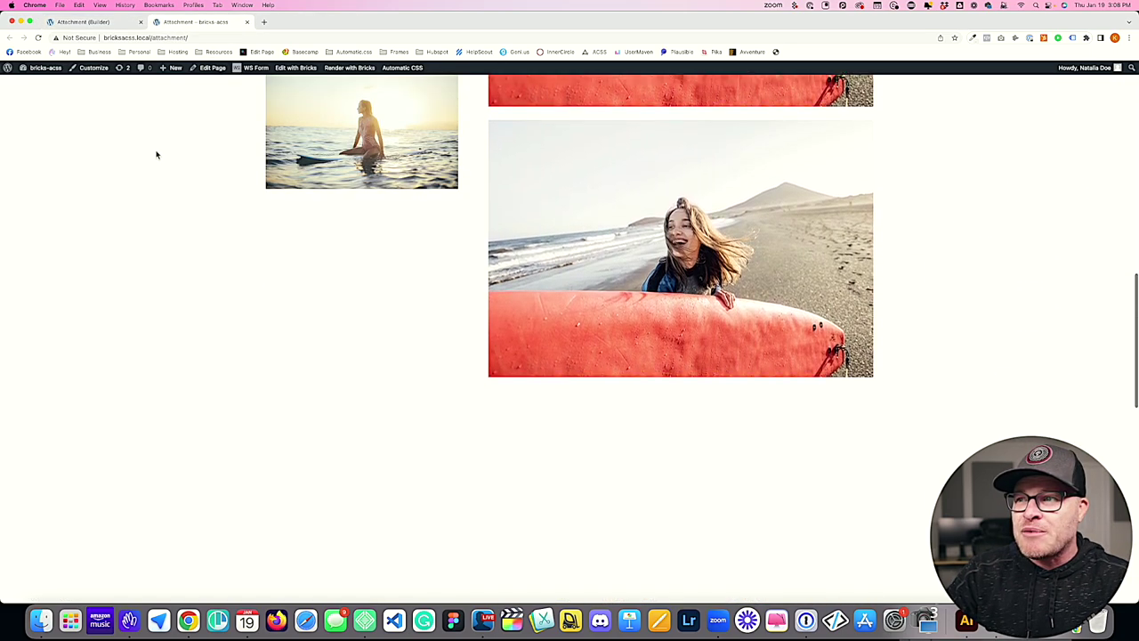
scroll(155, 154, "down", 2)
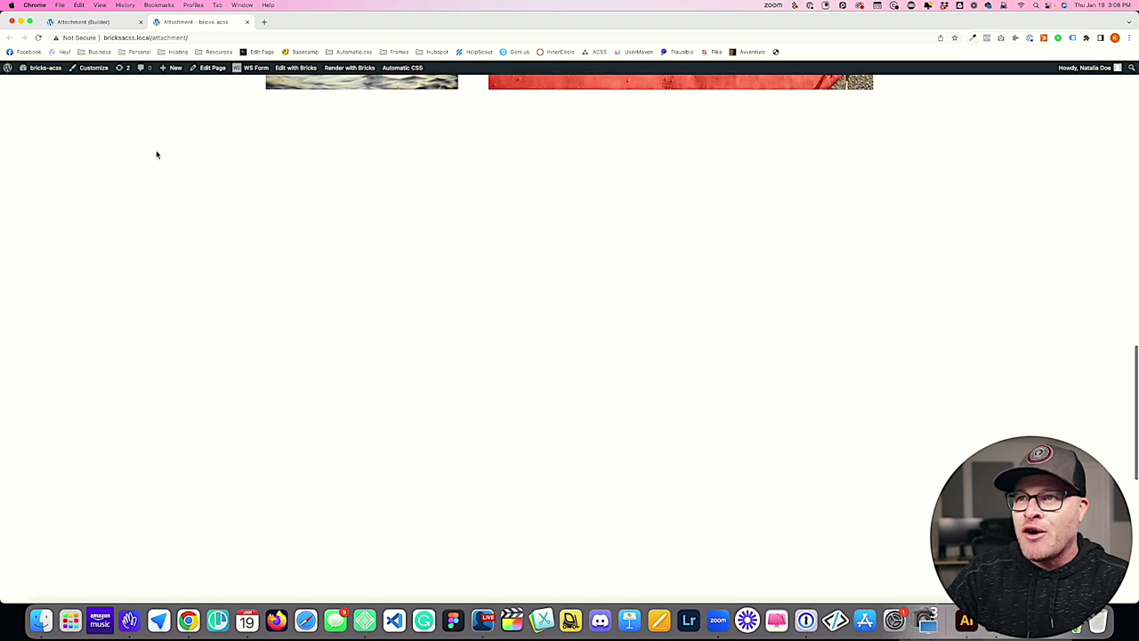
scroll(156, 155, "down", 3)
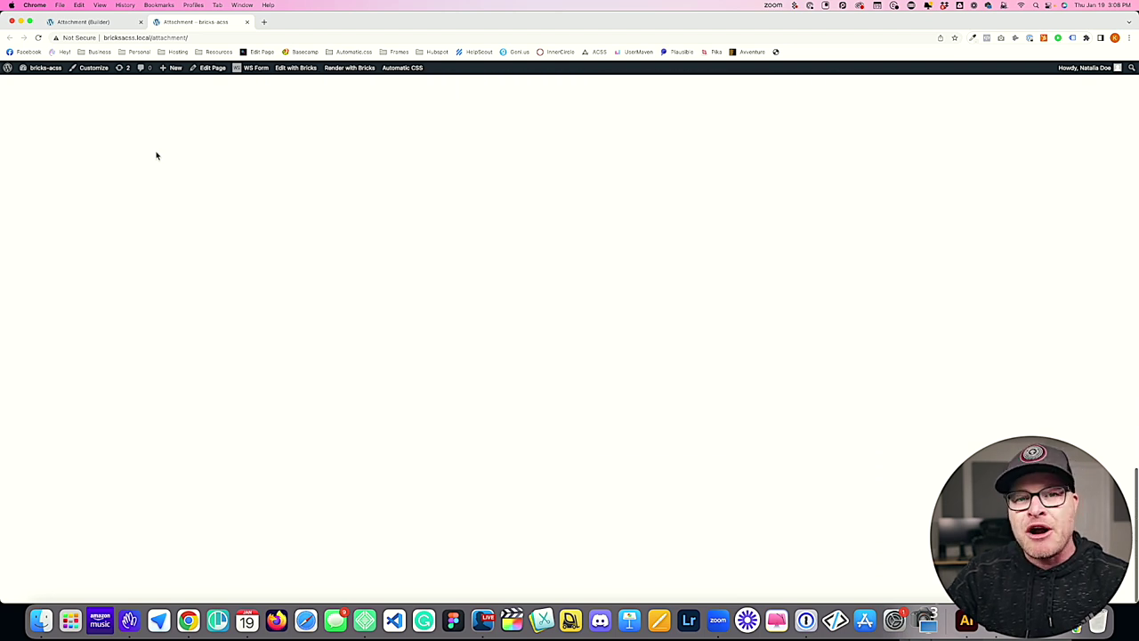
scroll(153, 158, "up", 8)
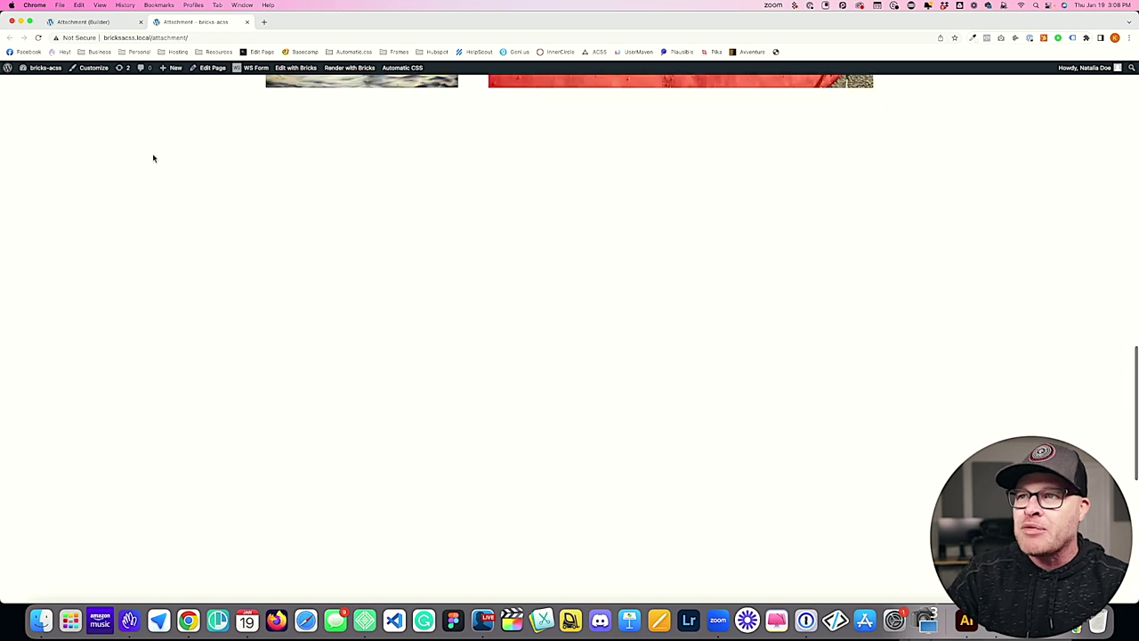
scroll(513, 251, "down", 1)
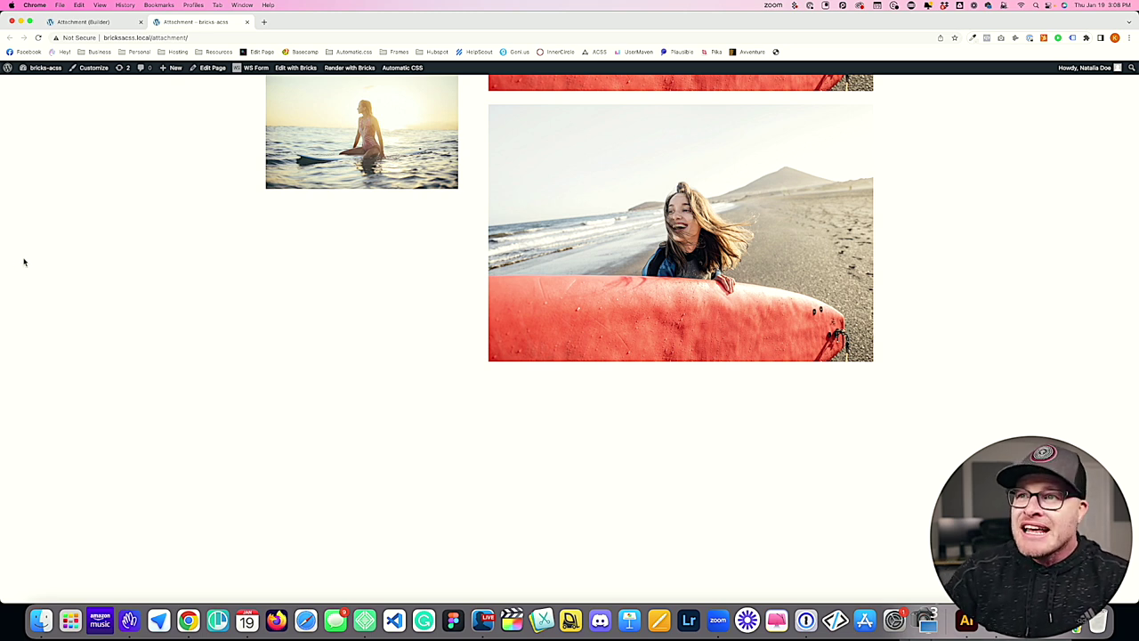
Examine the end of the image section on the front end, checking where the sticky image is released by its parent container
scroll(344, 145, "up", 3)
scroll(343, 145, "down", 3)
scroll(344, 145, "up", 3)
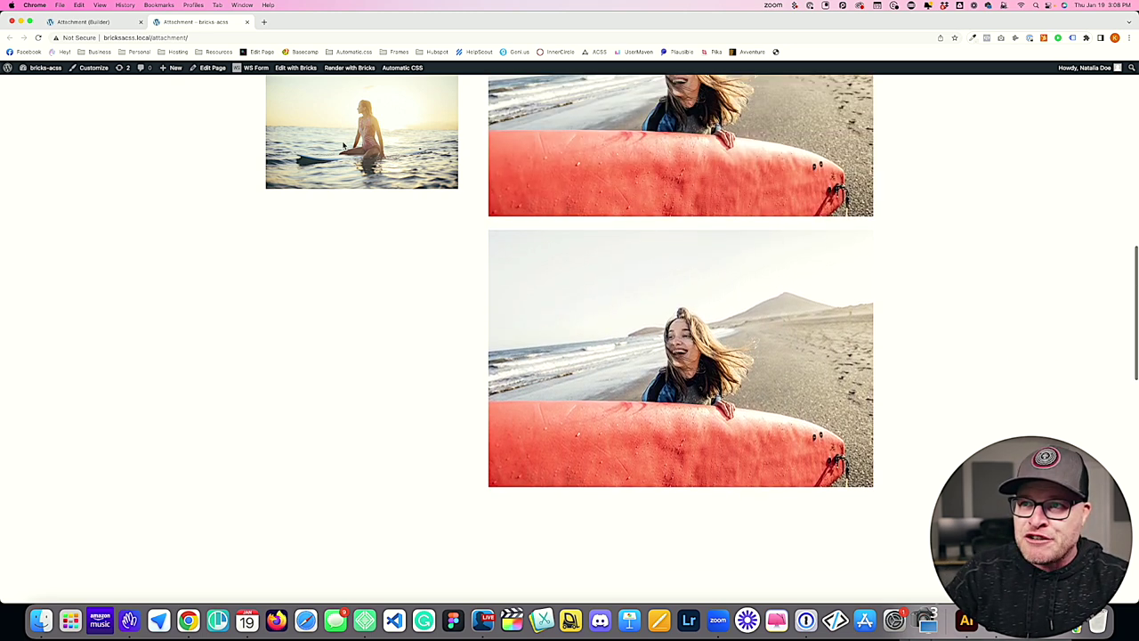
scroll(344, 146, "down", 5)
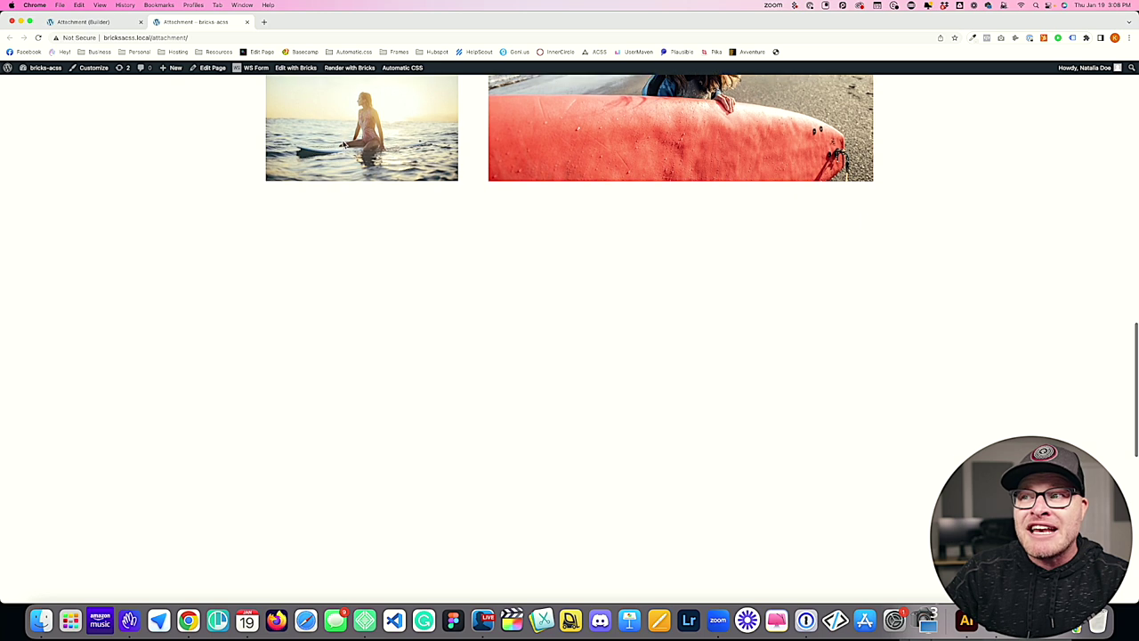
scroll(343, 145, "down", 2)
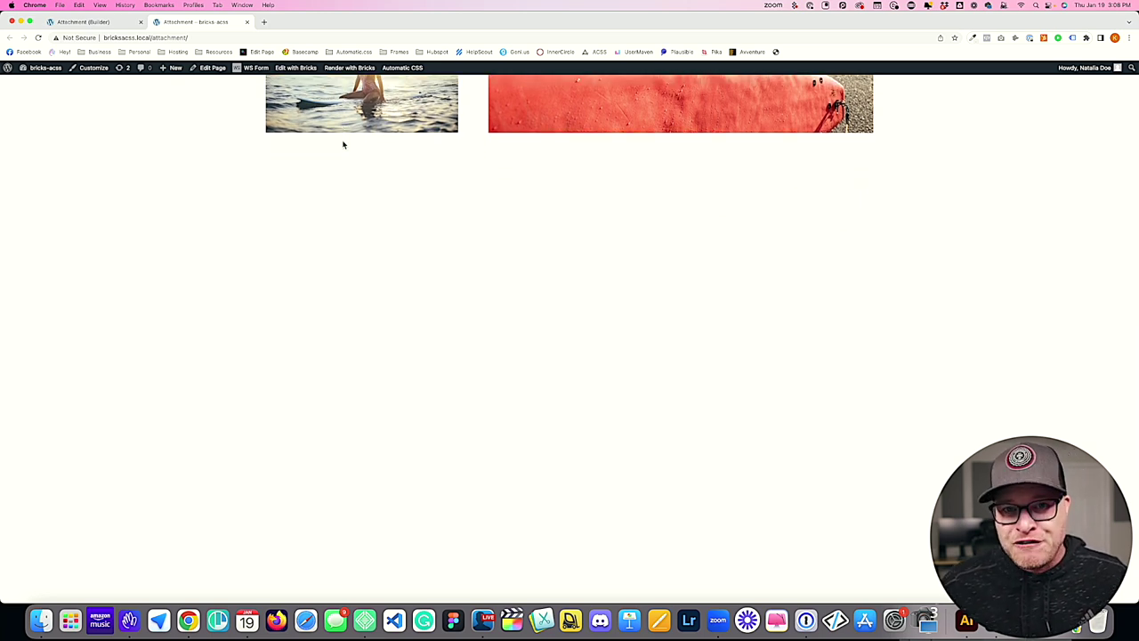
scroll(384, 257, "up", 3)
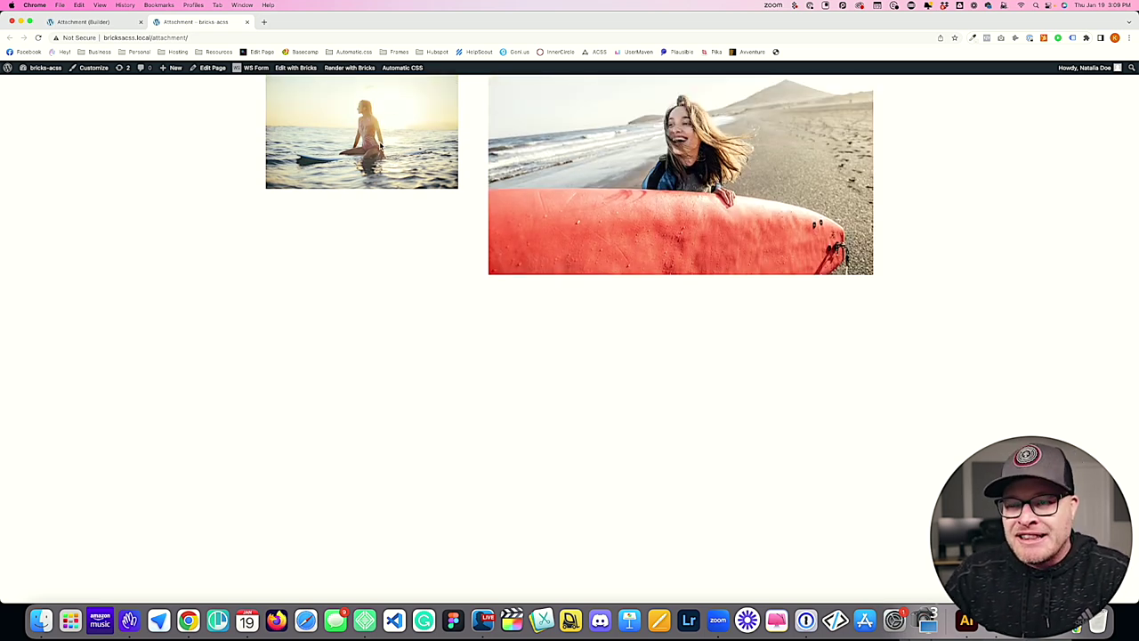
scroll(381, 146, "down", 2)
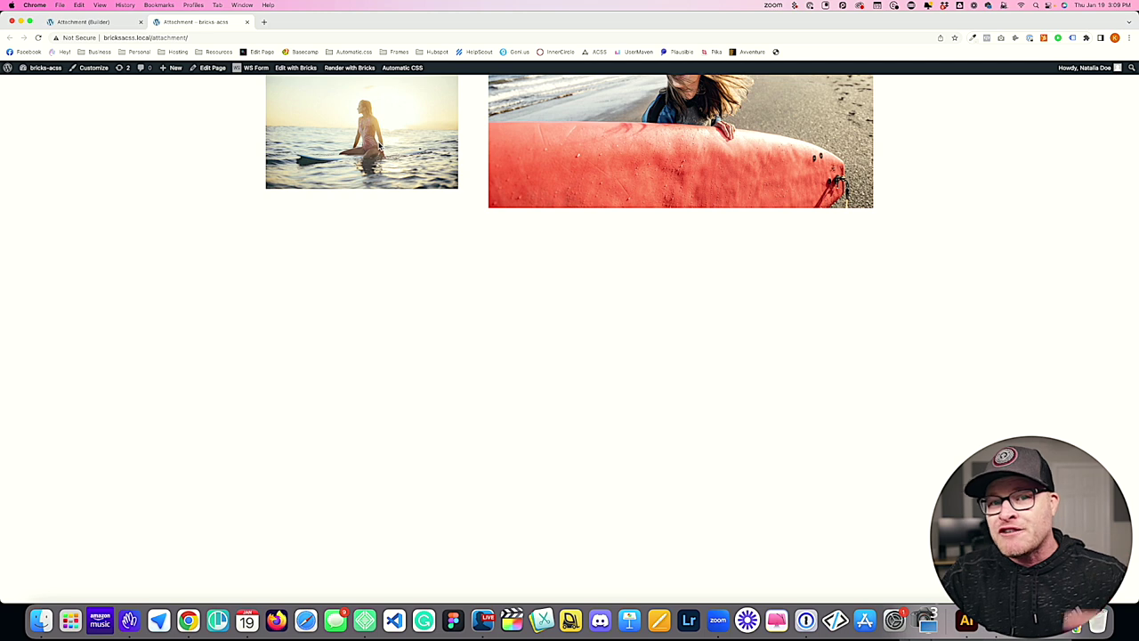
scroll(379, 133, "down", 2)
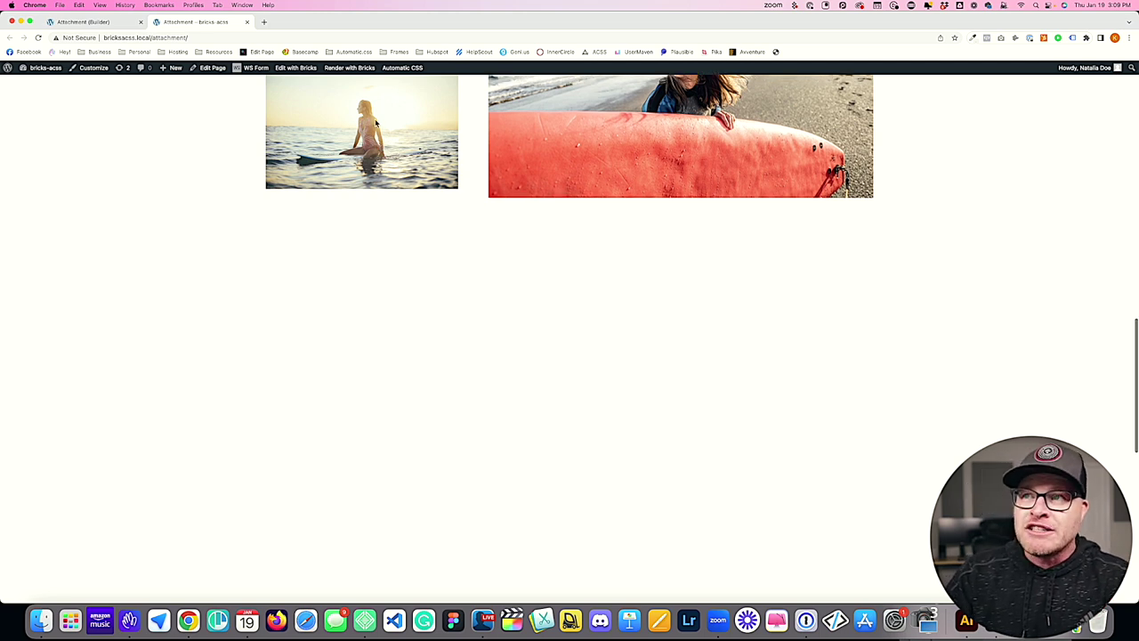
scroll(375, 127, "down", 5)
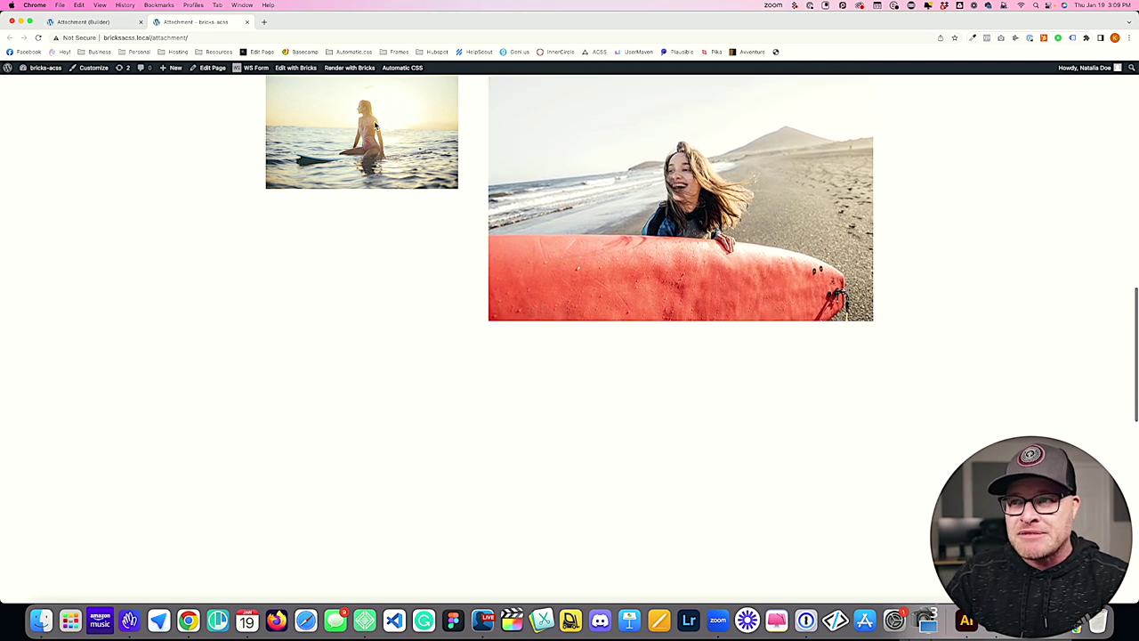
scroll(375, 126, "down", 5)
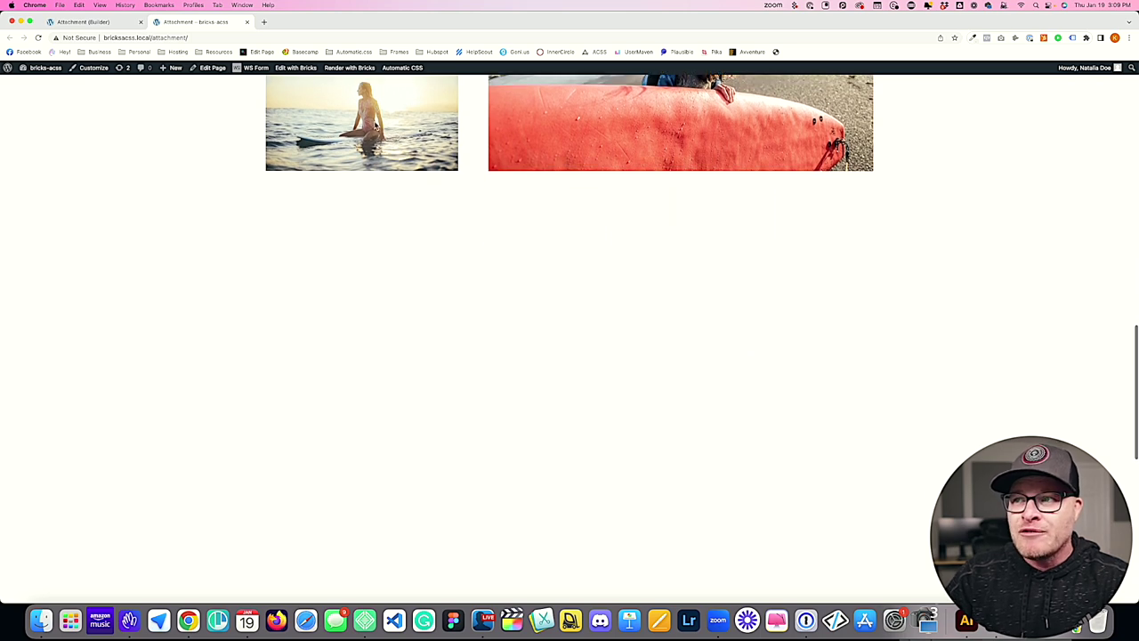
scroll(373, 126, "up", 10)
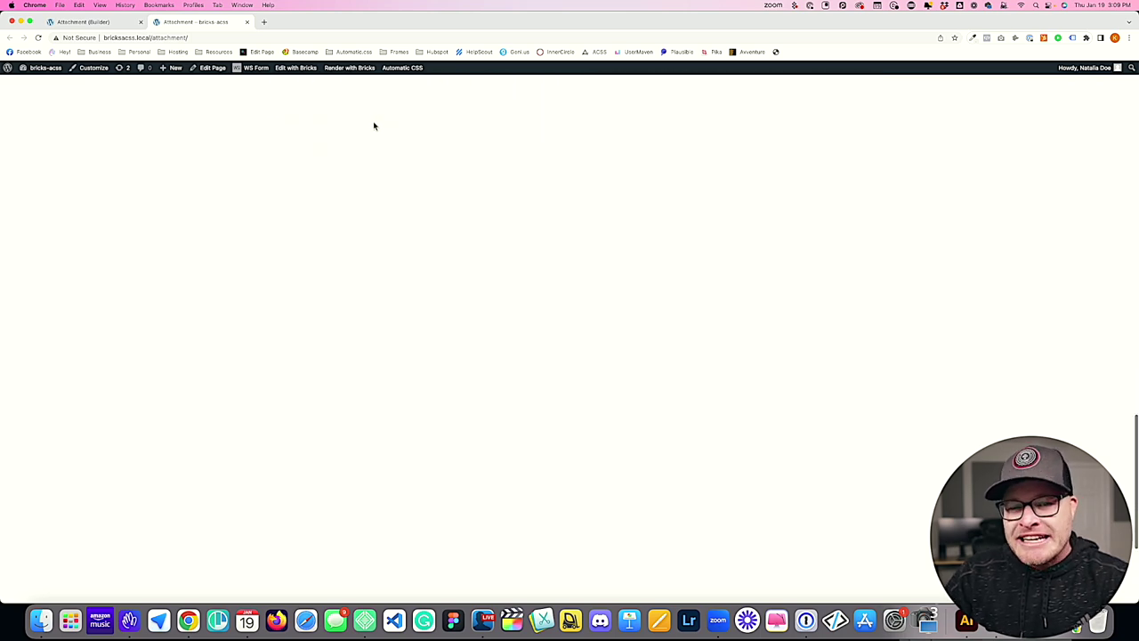
scroll(374, 126, "up", 5)
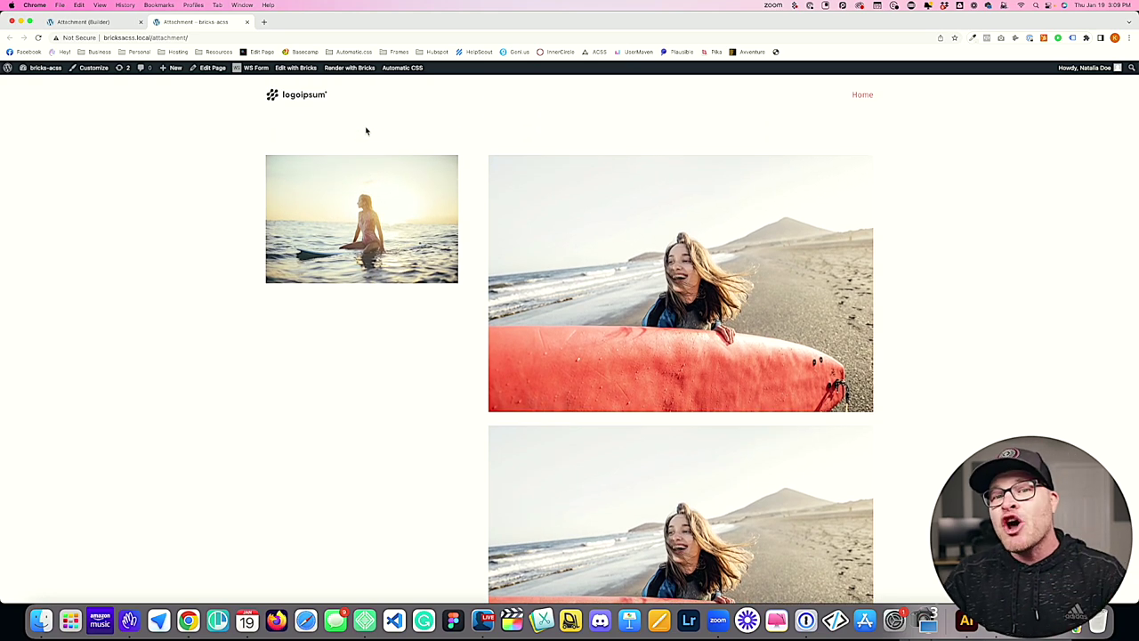
Return to the builder and wrap the sticky image of the narrow column in a div
left_click(79, 21)
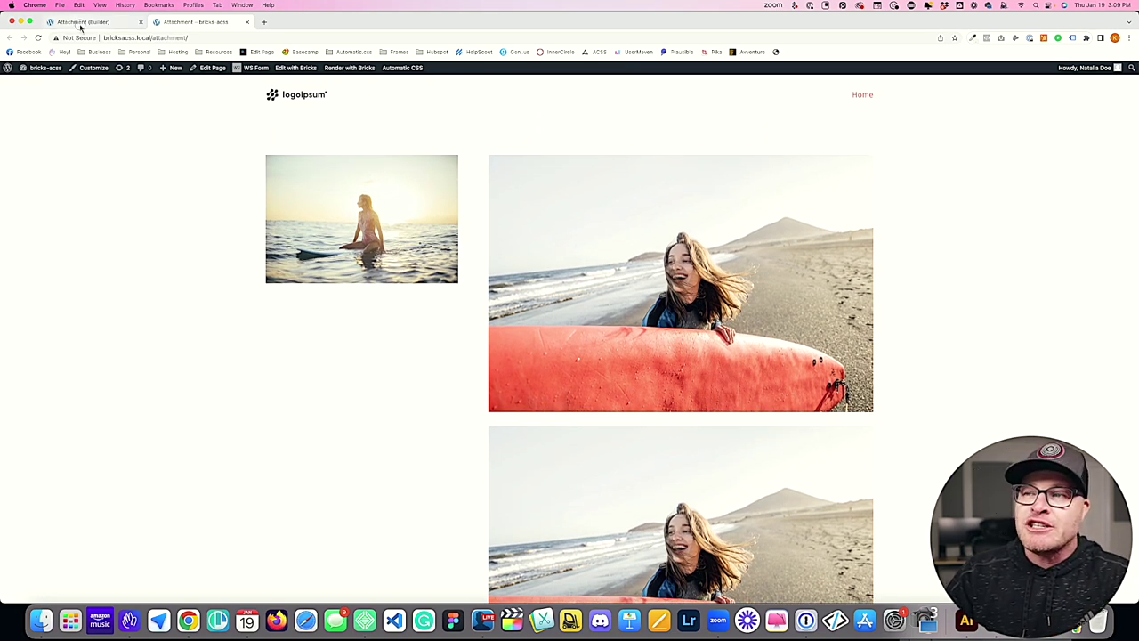
scroll(437, 247, "up", 5)
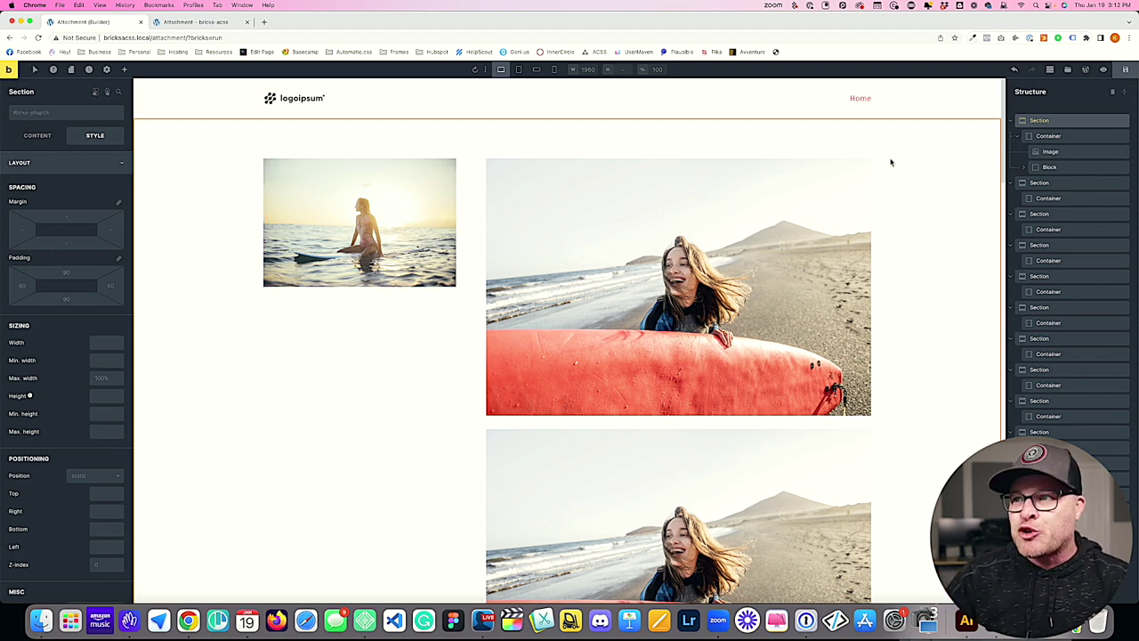
scroll(468, 181, "down", 1)
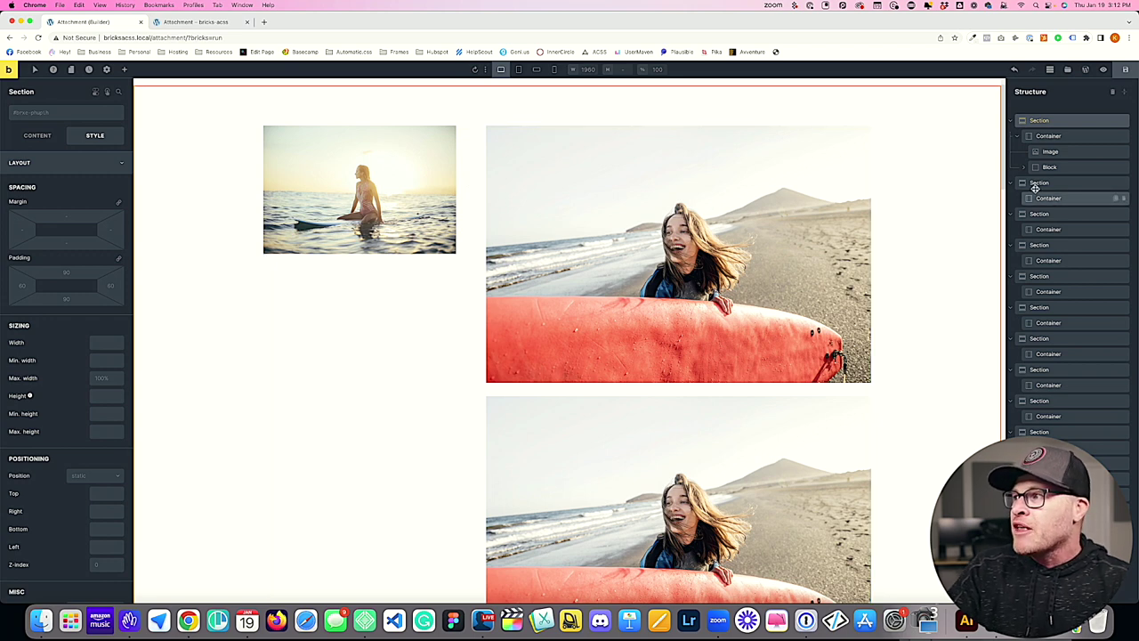
left_click(429, 167)
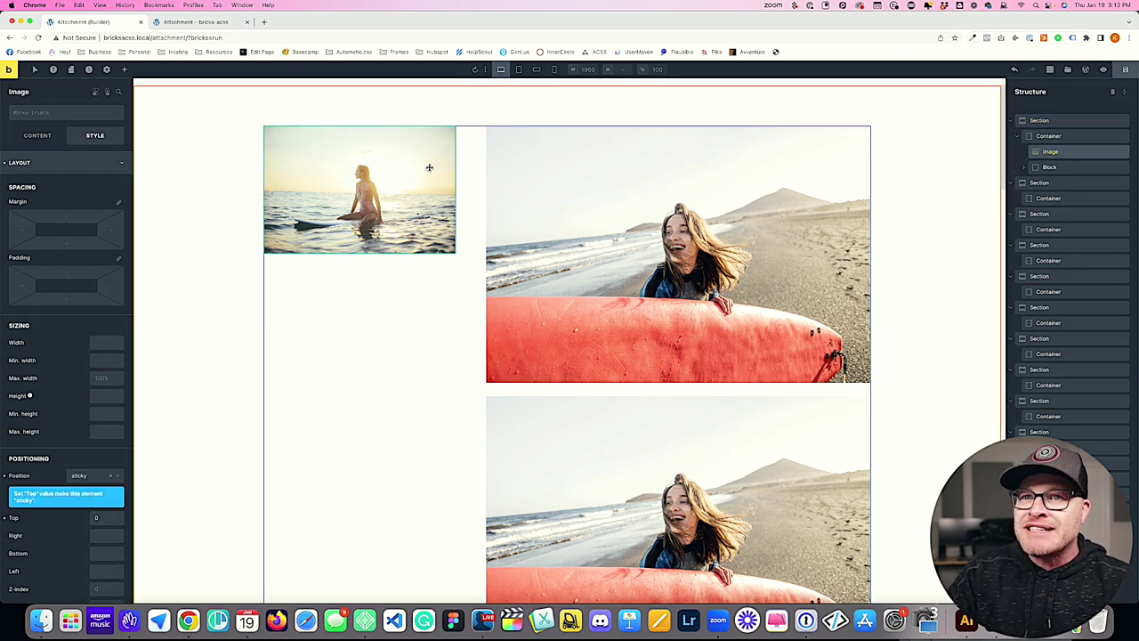
right_click(358, 175)
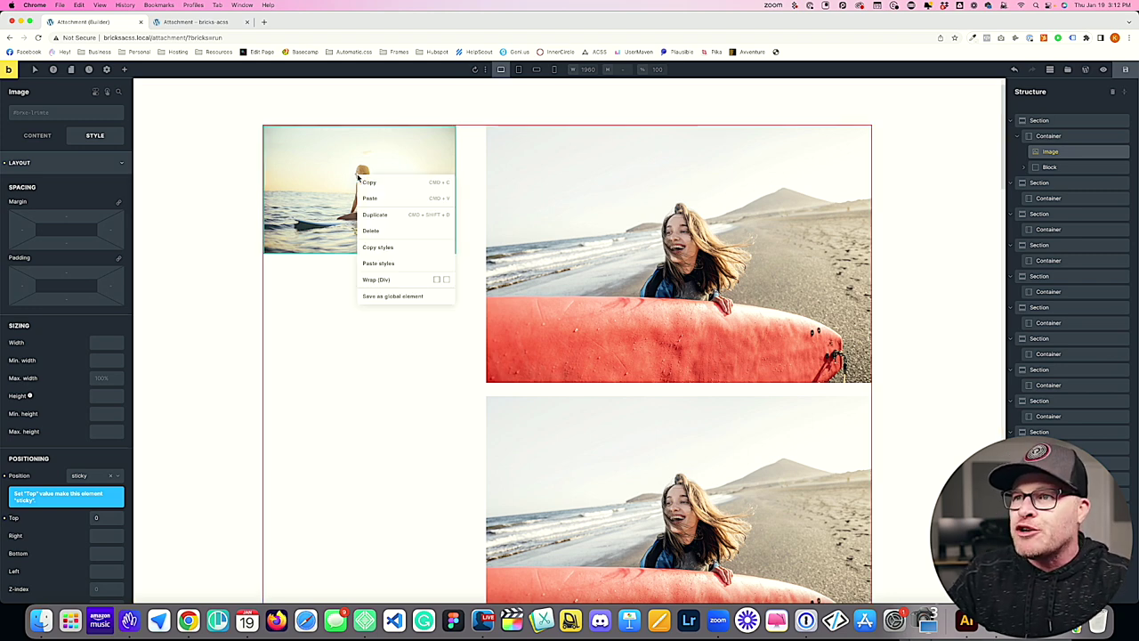
left_click(384, 282)
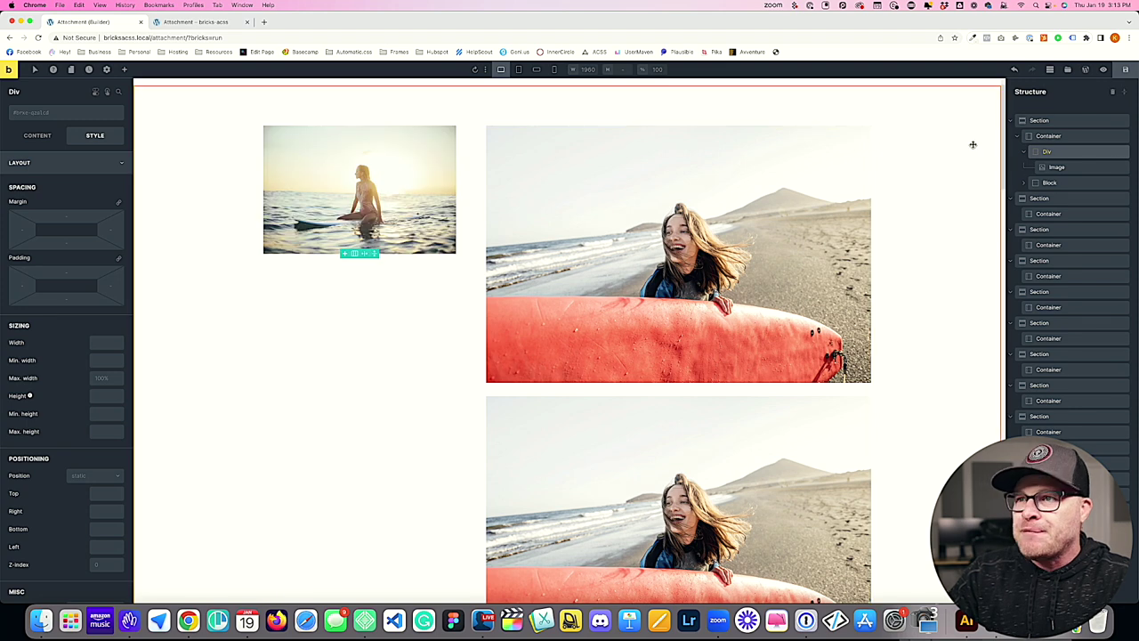
Rename the image's new wrapper div as Sidebar and save the page
left_click(1047, 153)
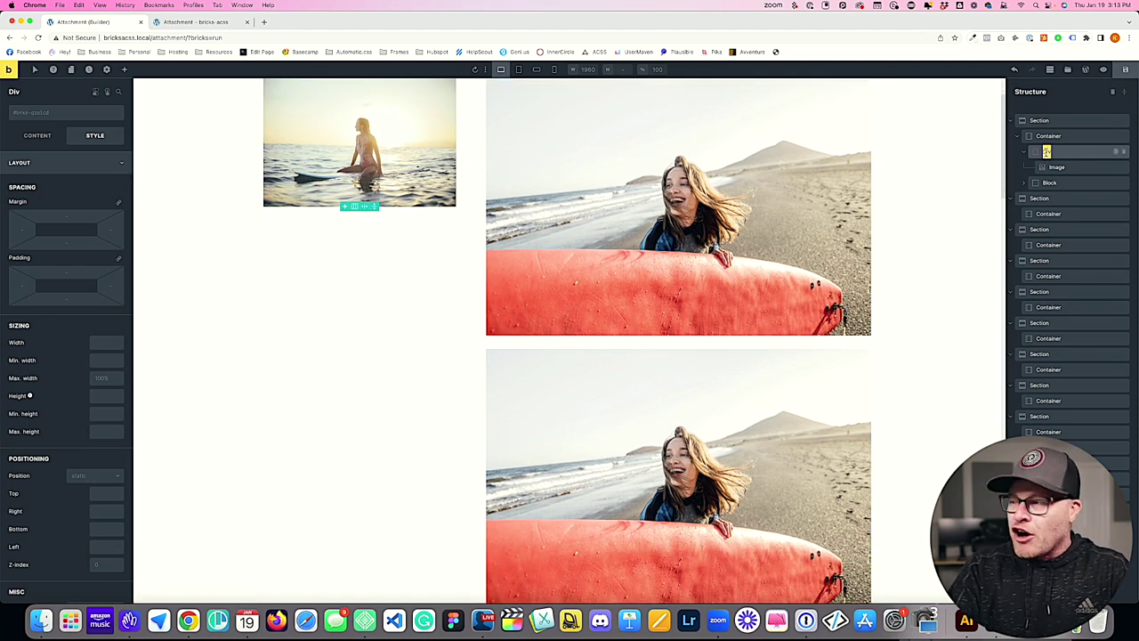
type("Sidebar")
key("Return")
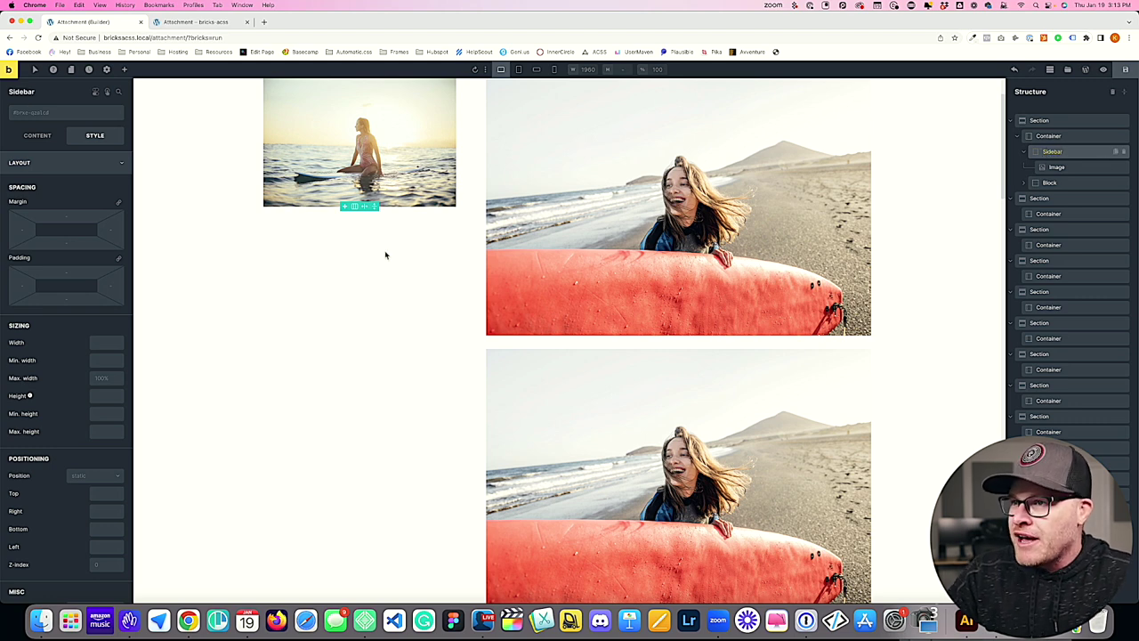
left_click(1126, 70)
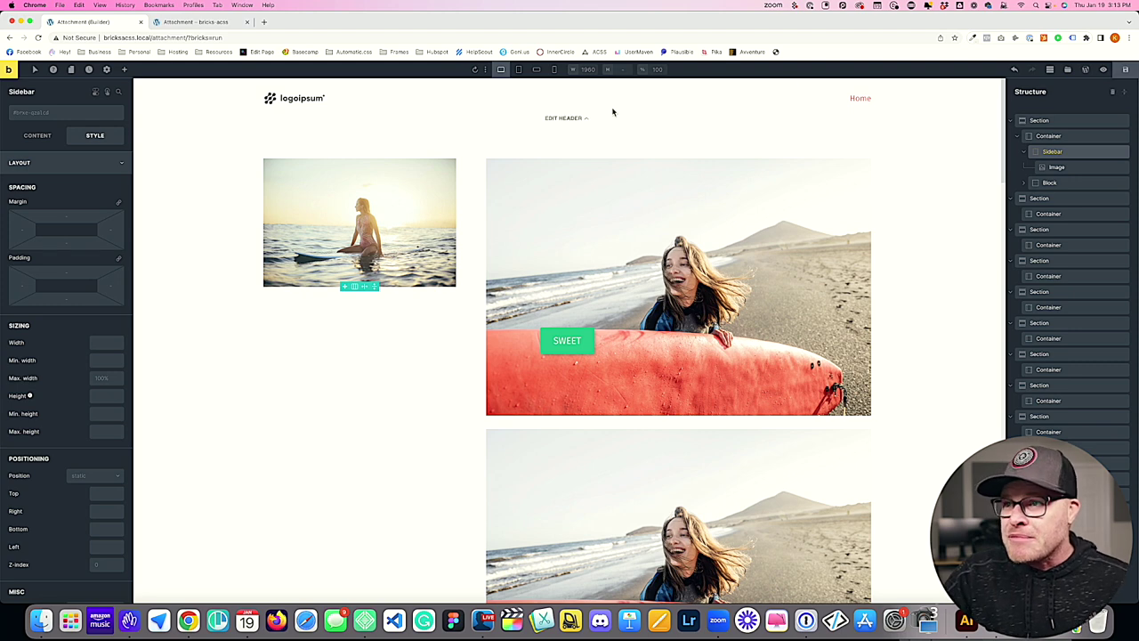
Review the image's sticky positioning settings and scroll the reloaded front-end page to test the image inside its Sidebar wrapper
left_click(327, 206)
scroll(81, 349, "down", 4)
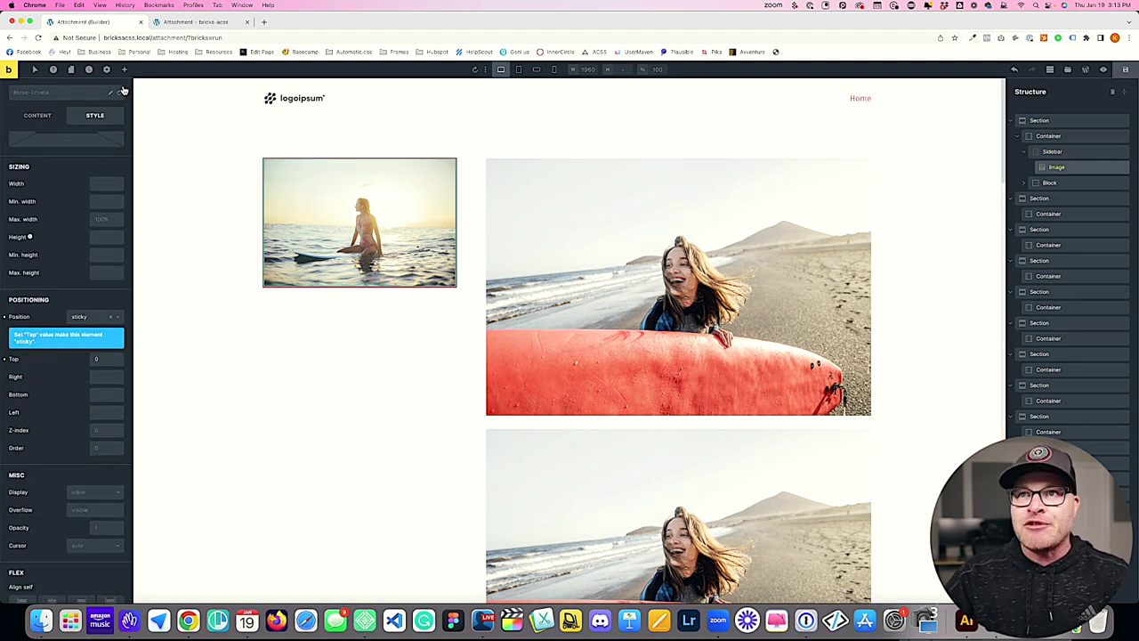
left_click(194, 22)
key("super+r")
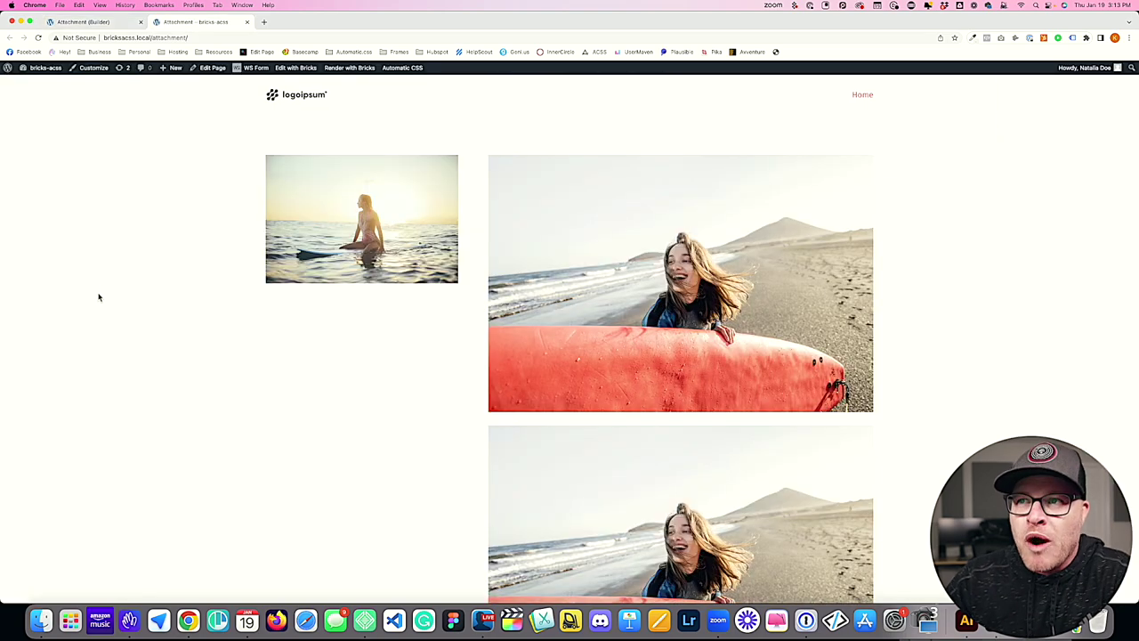
scroll(211, 249, "down", 10)
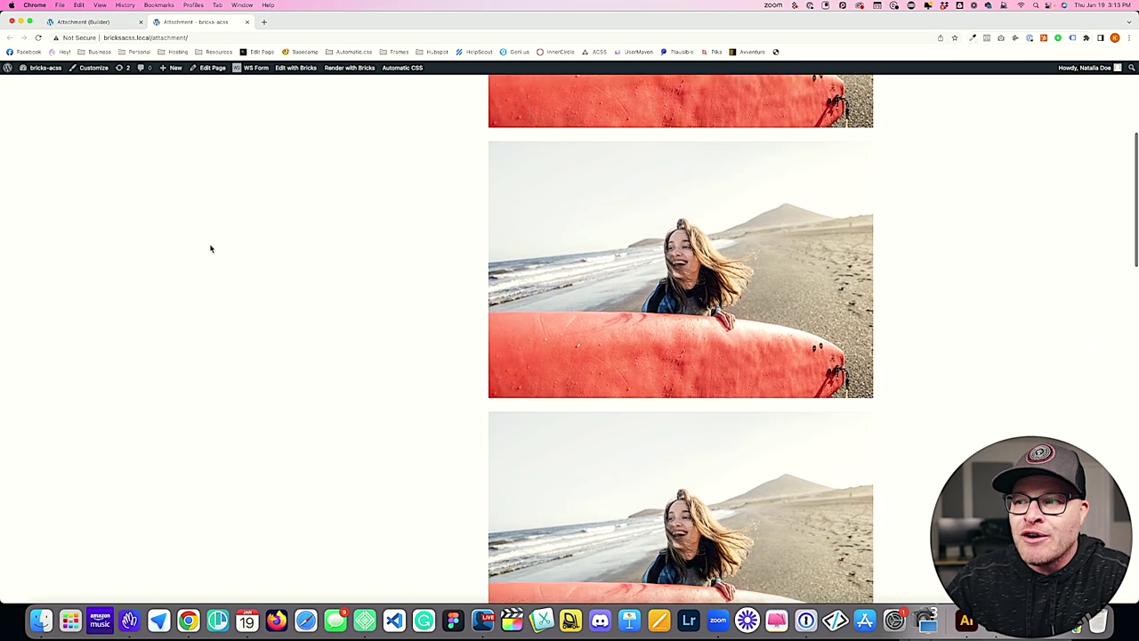
scroll(210, 250, "up", 10)
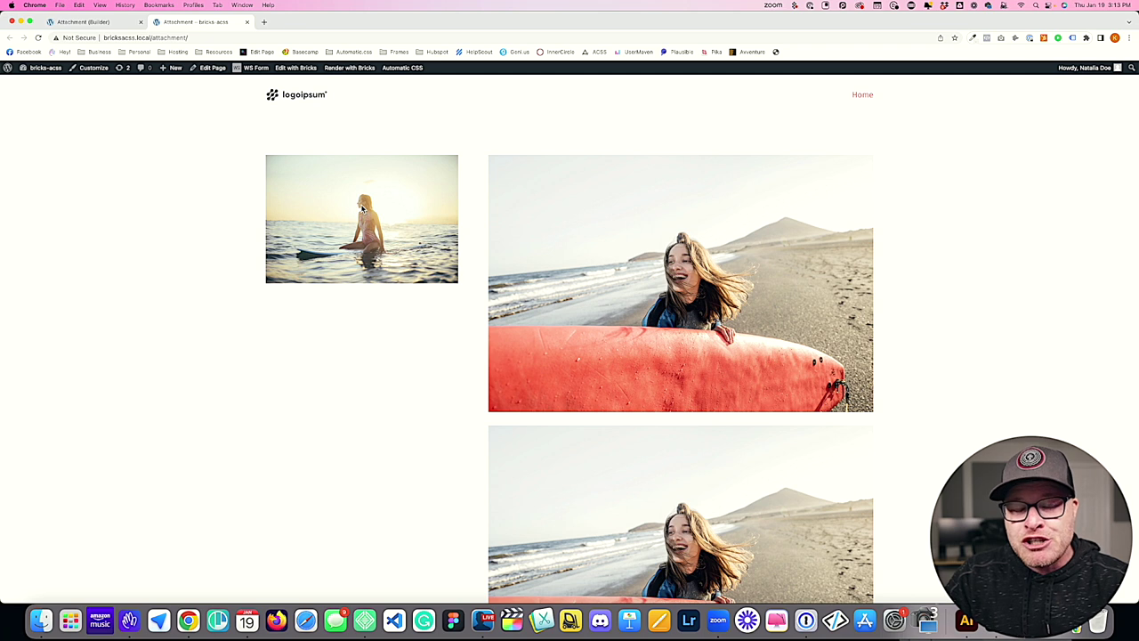
scroll(362, 208, "down", 1)
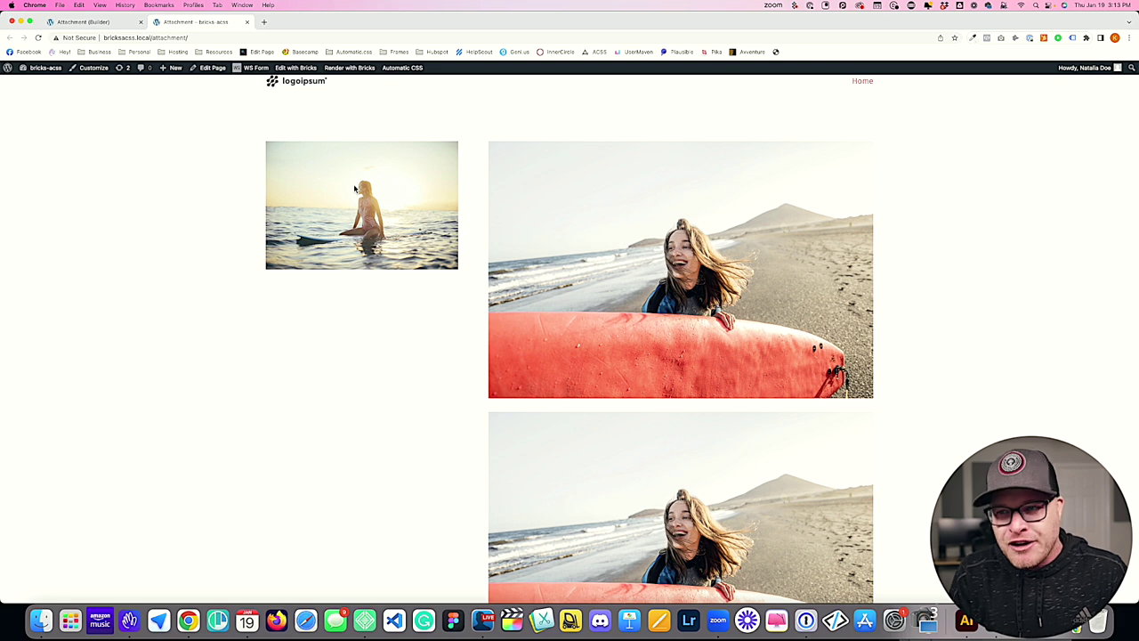
Return to the builder and add the stretch class to the Container that holds the Sidebar and the Block
left_click(116, 23)
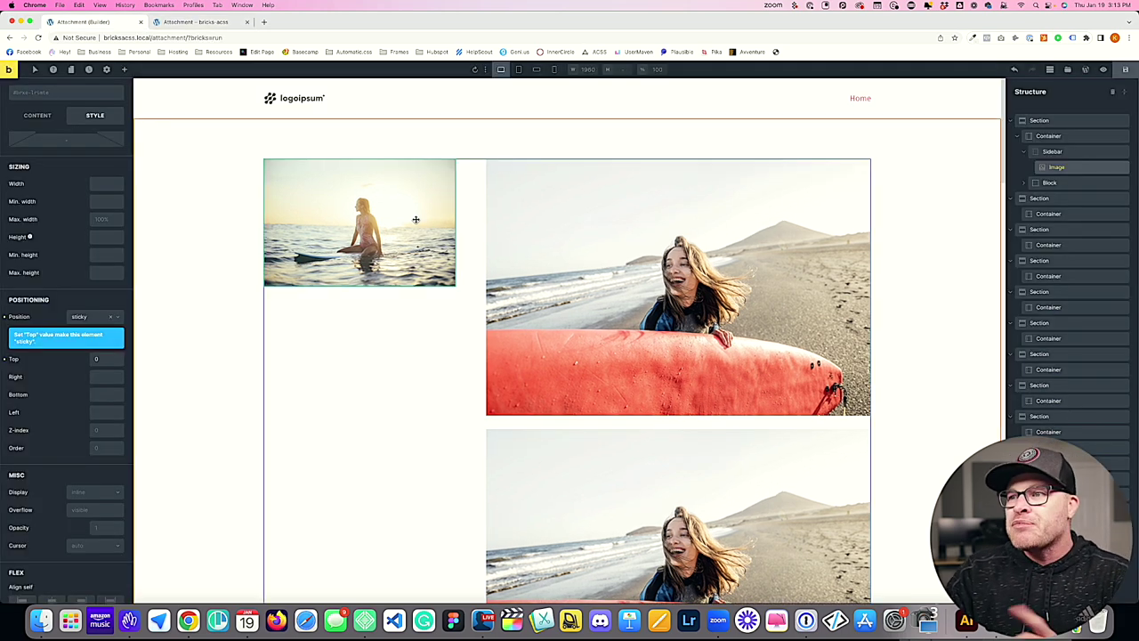
left_click(468, 206)
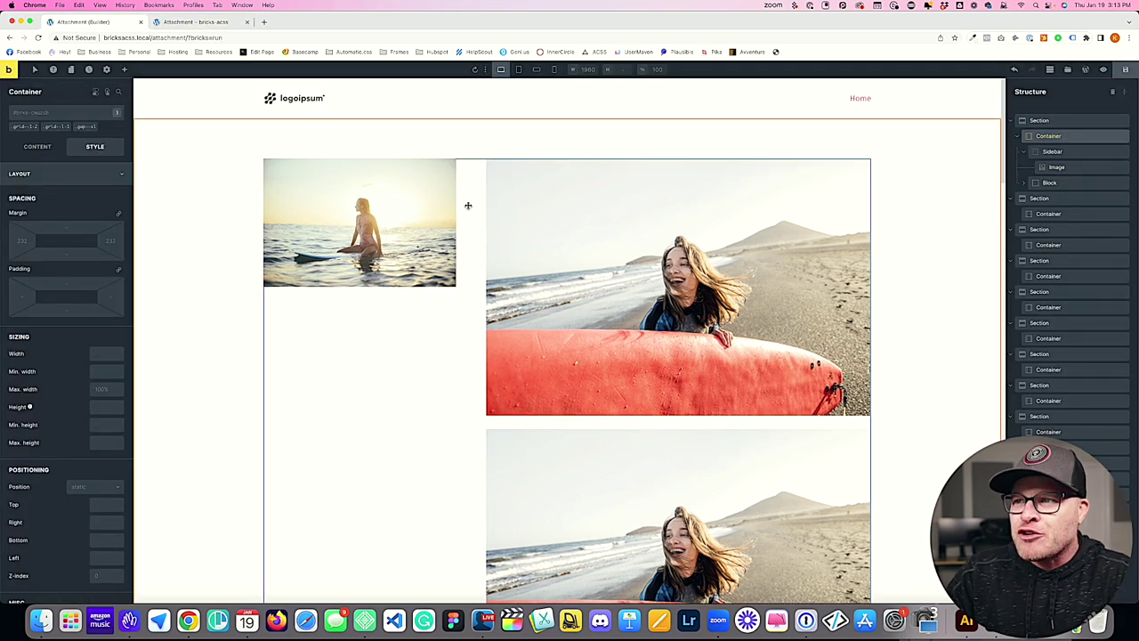
left_click(61, 117)
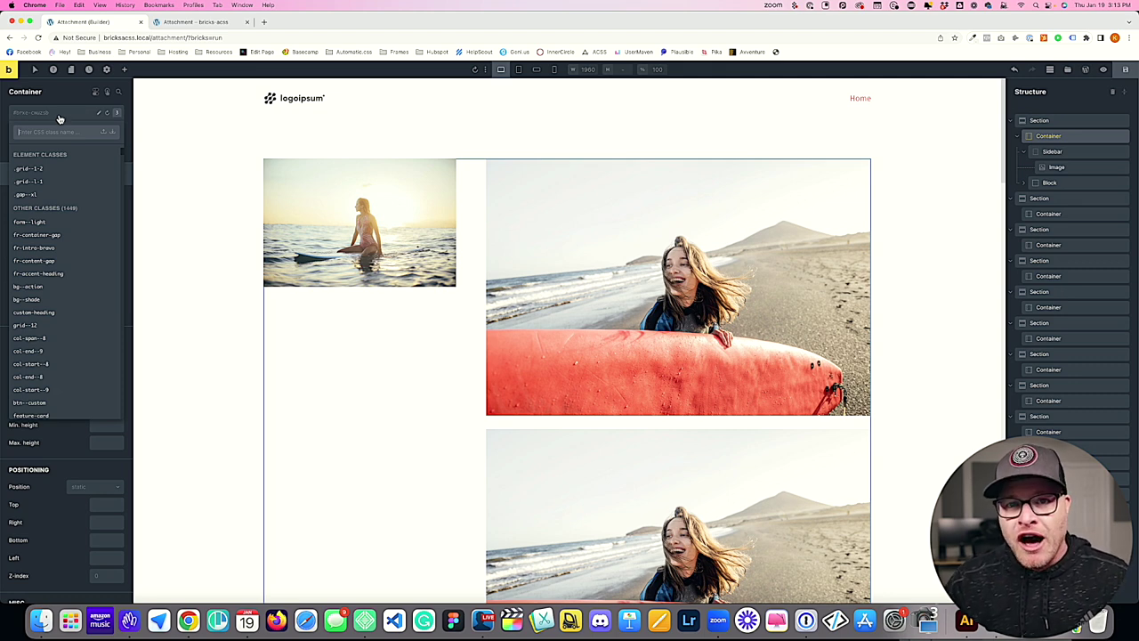
type("stretch")
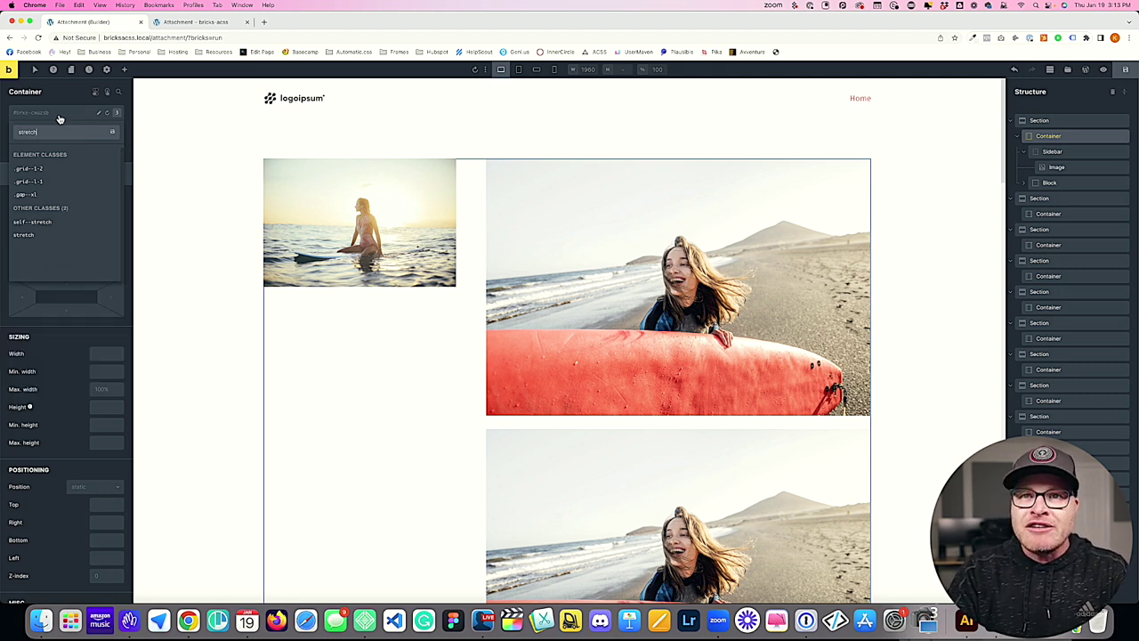
key("Return")
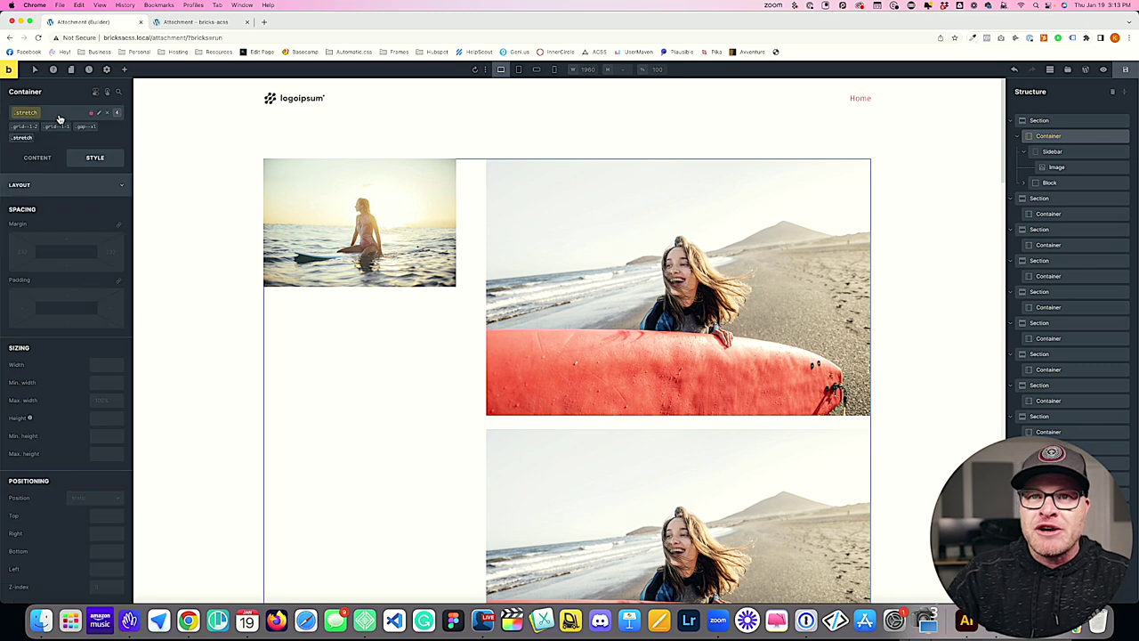
Select the Sidebar div and examine how far its outline extends alongside the column of surfboard images
left_click(424, 319)
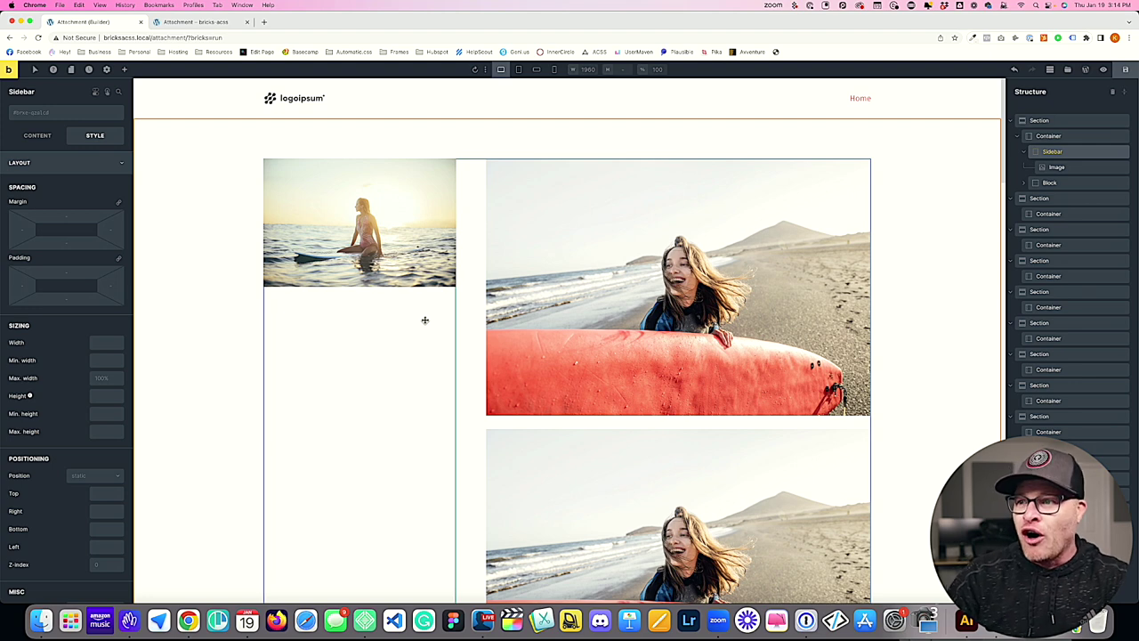
scroll(424, 321, "down", 10)
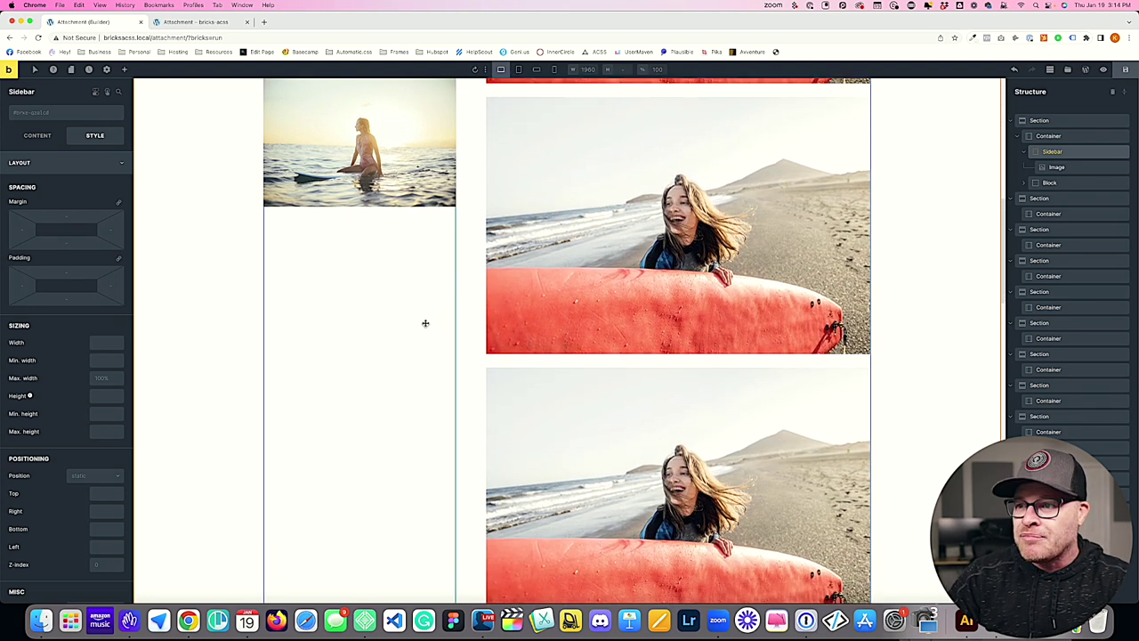
scroll(425, 323, "down", 3)
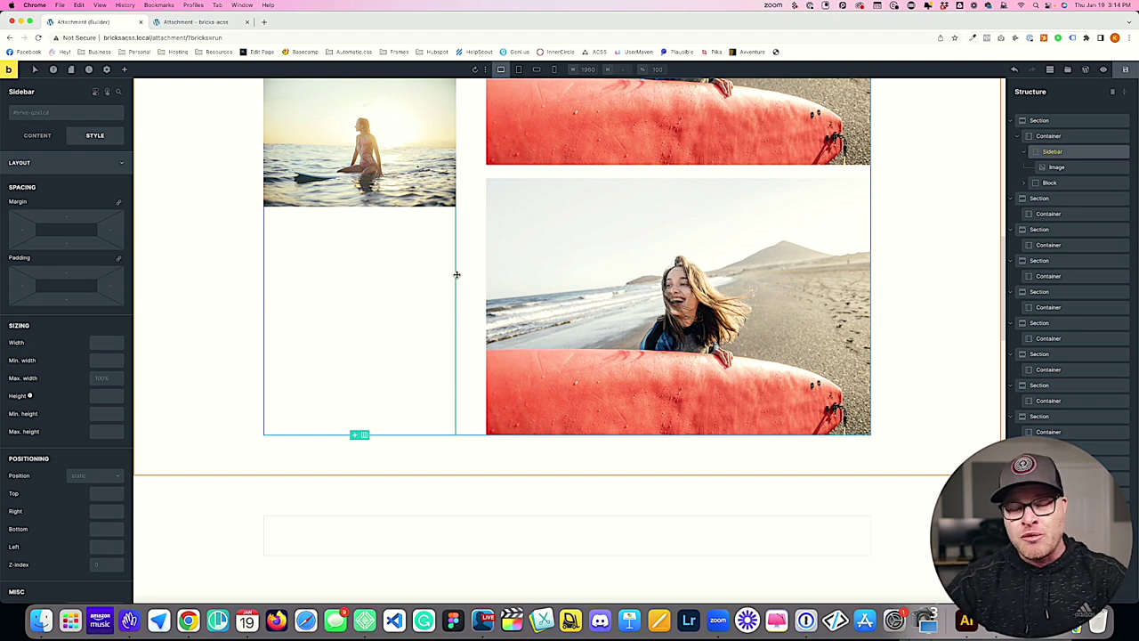
scroll(449, 282, "up", 5)
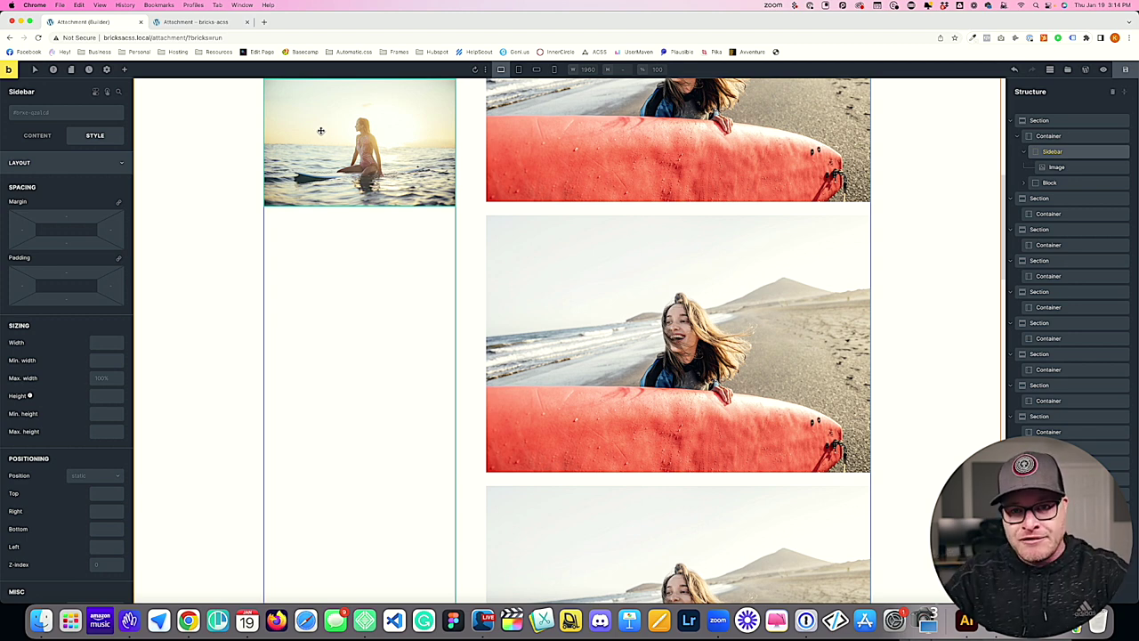
Reload the front-end page and scroll through the image section to test the sticky image with the stretched Sidebar
left_click(196, 26)
key("super+r")
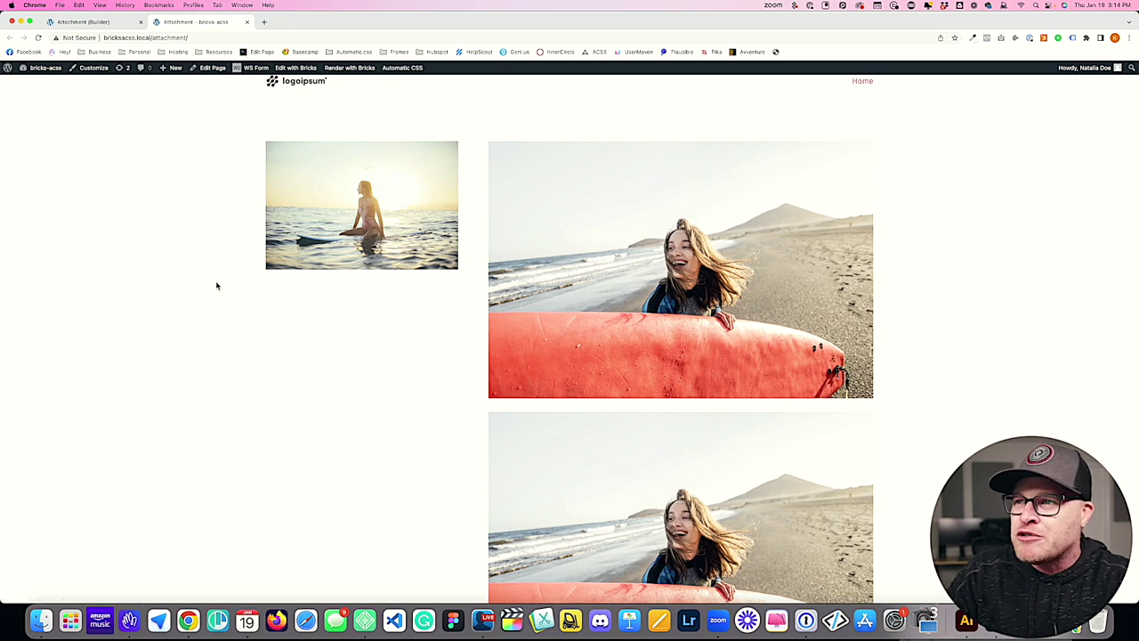
scroll(216, 286, "down", 10)
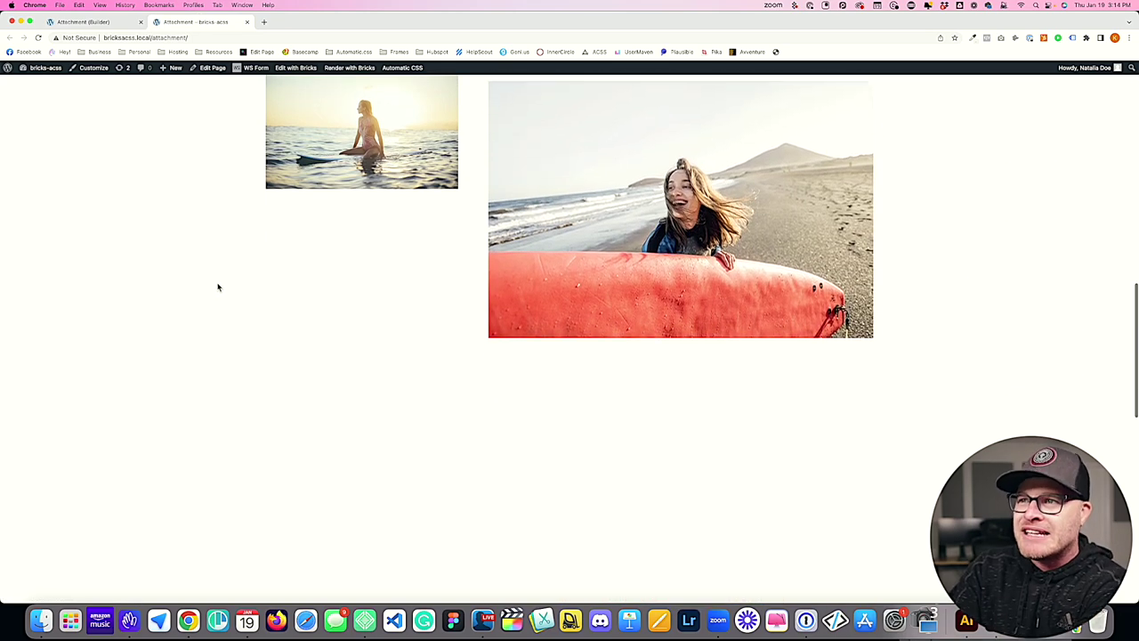
scroll(217, 287, "up", 15)
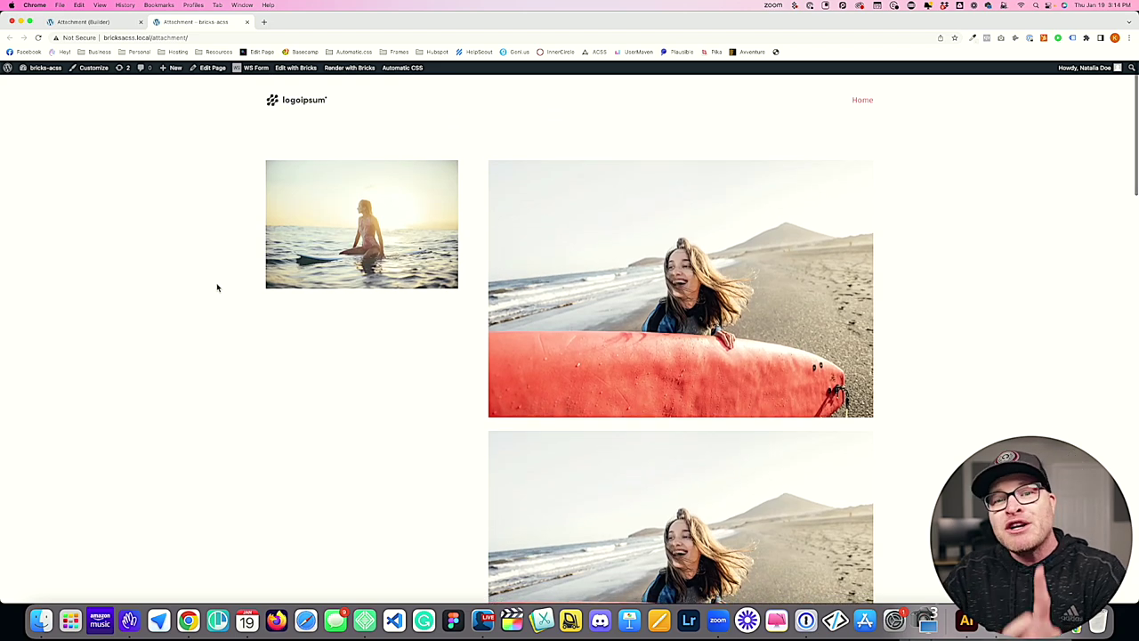
Open the developer tools' responsive preview for the reloaded front-end page and widen the viewport to 938 px
key("super+1")
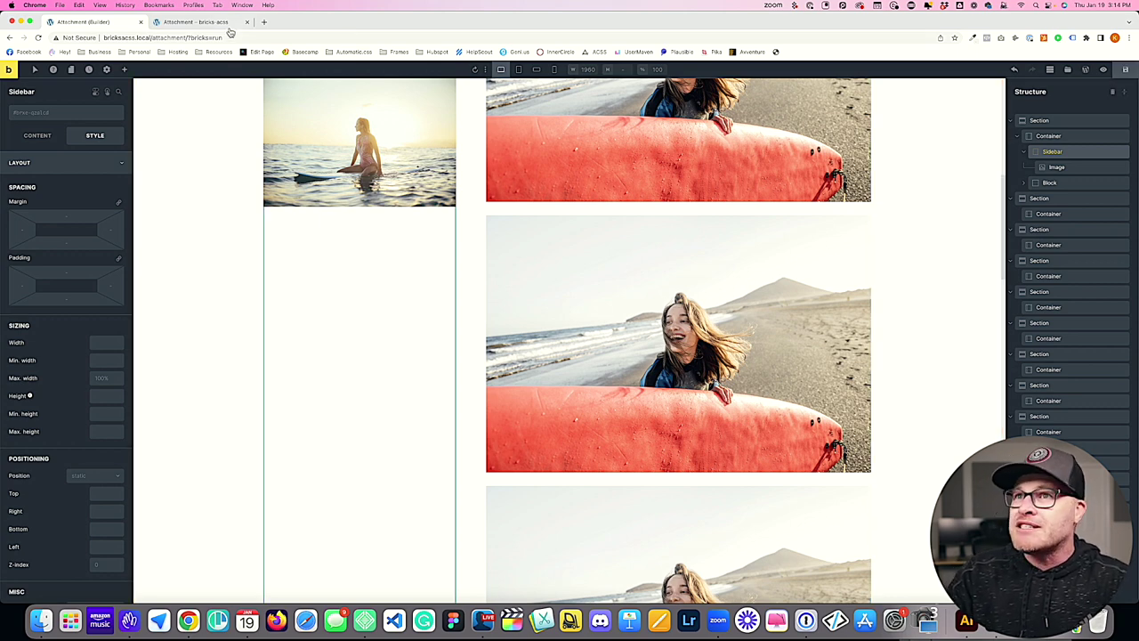
left_click(200, 22)
key("super+r")
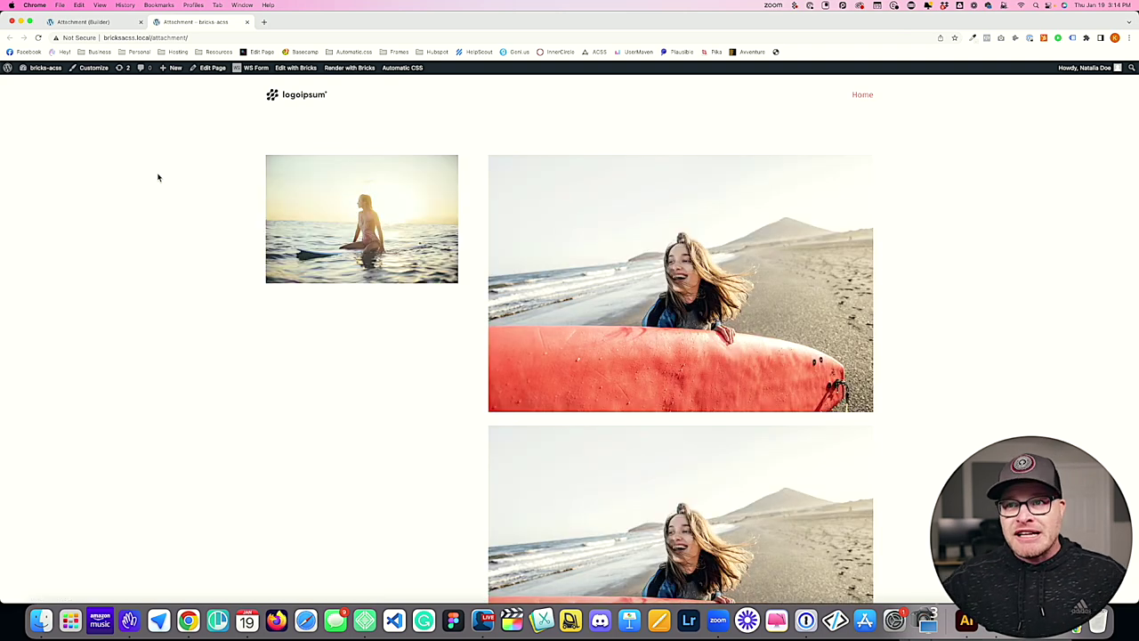
key("super+alt+i")
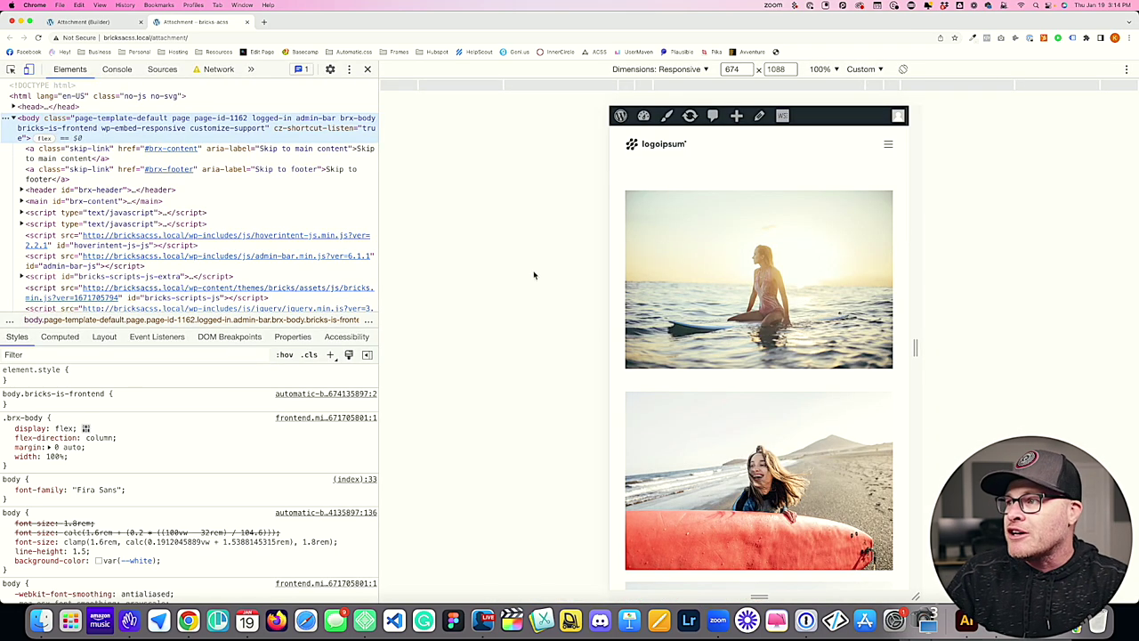
left_click_drag(916, 348, 974, 347)
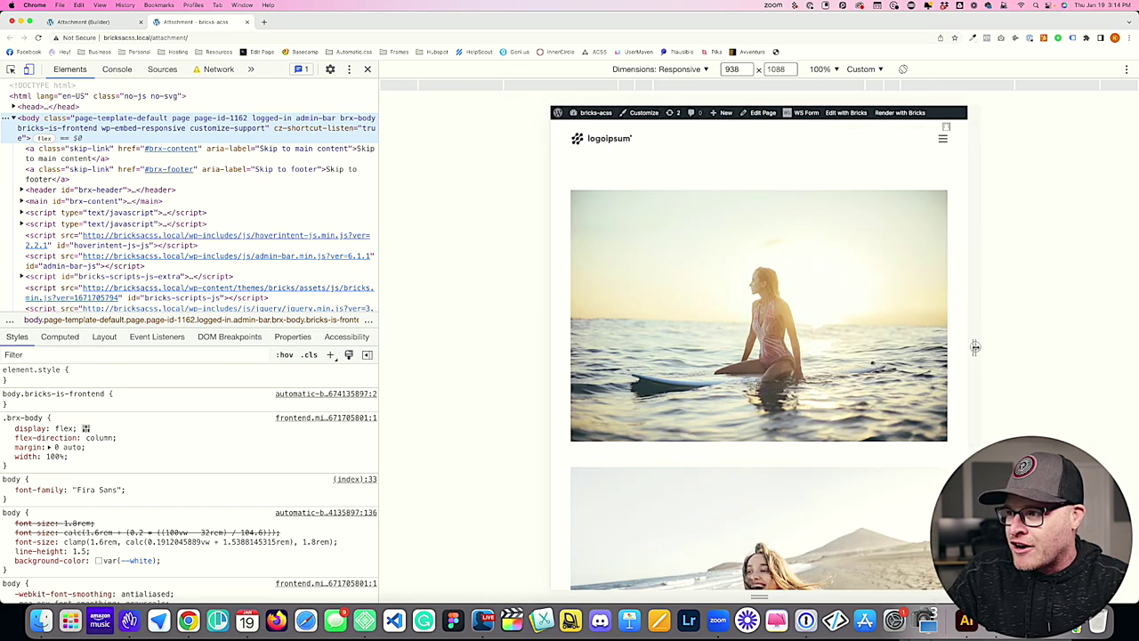
Scroll through the stacked single-column layout and back up to check how the sticky image behaves at tablet width
scroll(677, 280, "down", 5)
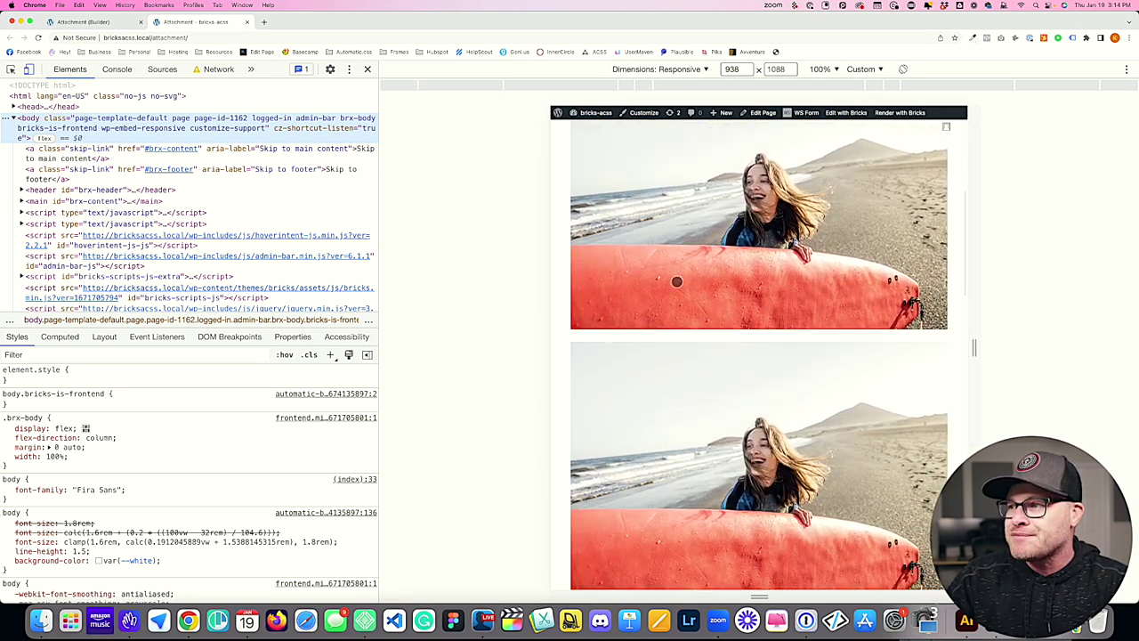
scroll(676, 282, "down", 8)
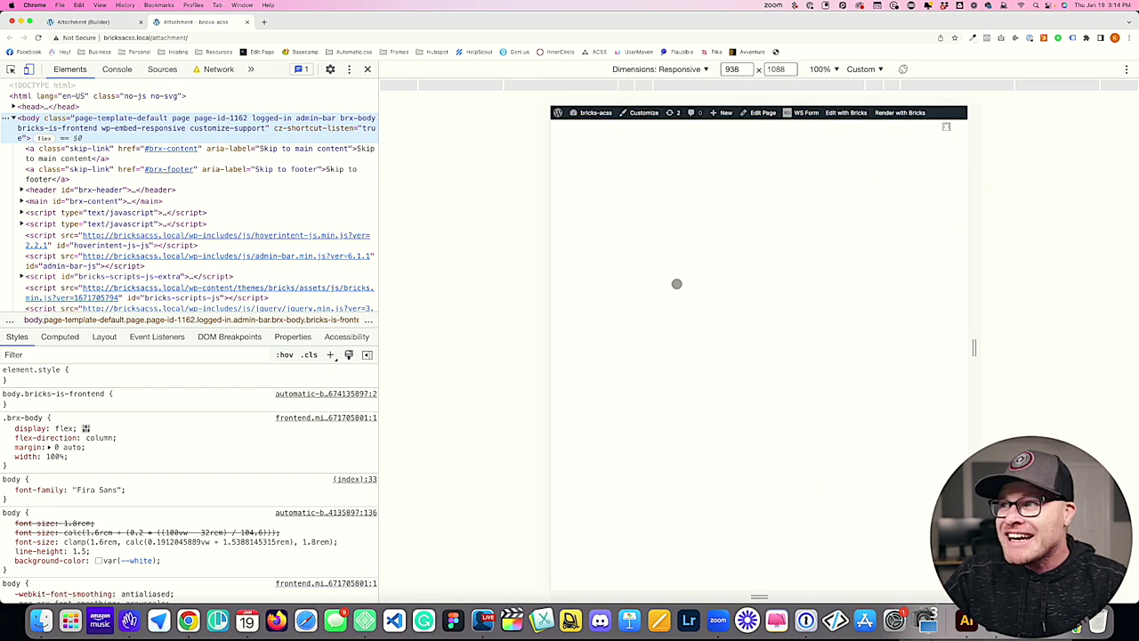
scroll(676, 284, "up", 4)
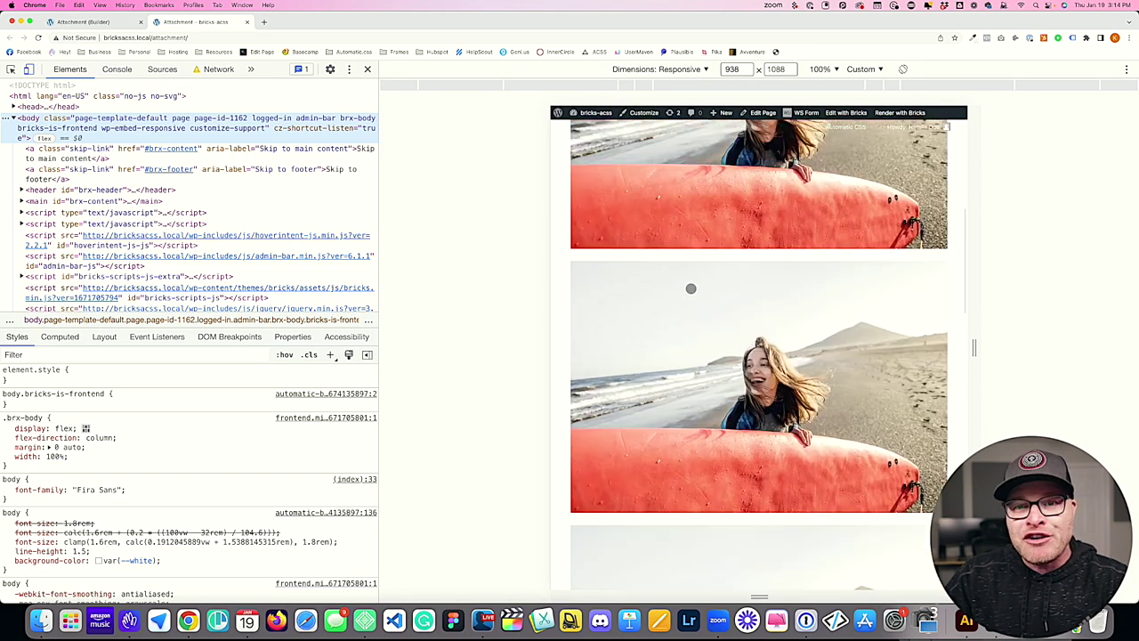
scroll(685, 287, "up", 3)
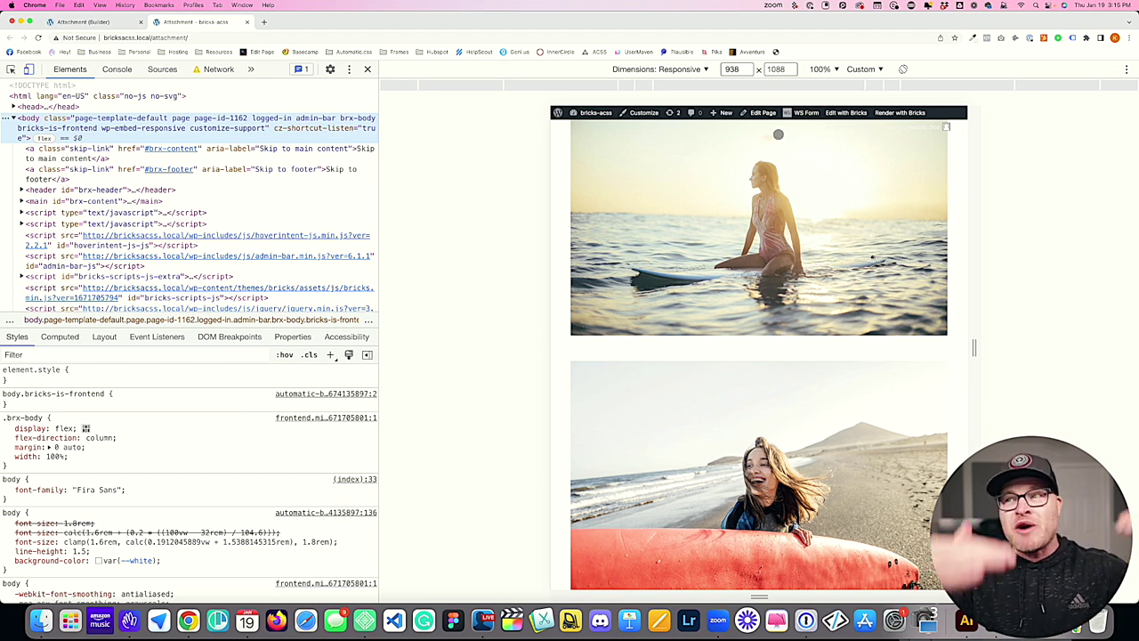
Widen the responsive preview to 1266 px and scroll the two-column layout to check the sticky image
left_click_drag(974, 347, 1047, 347)
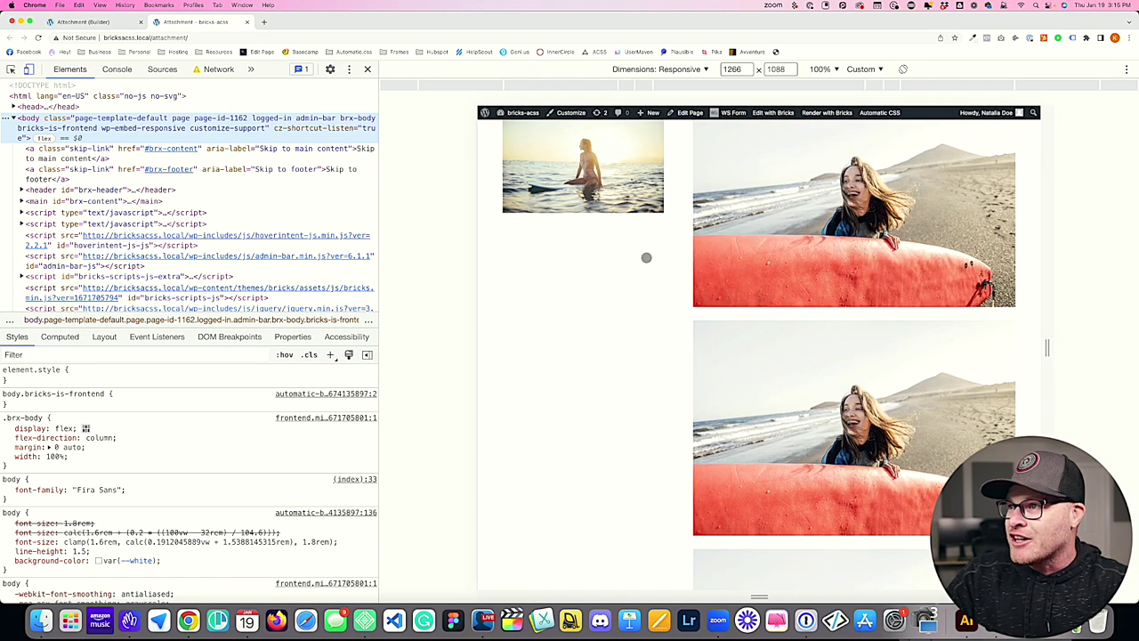
scroll(600, 312, "down", 3)
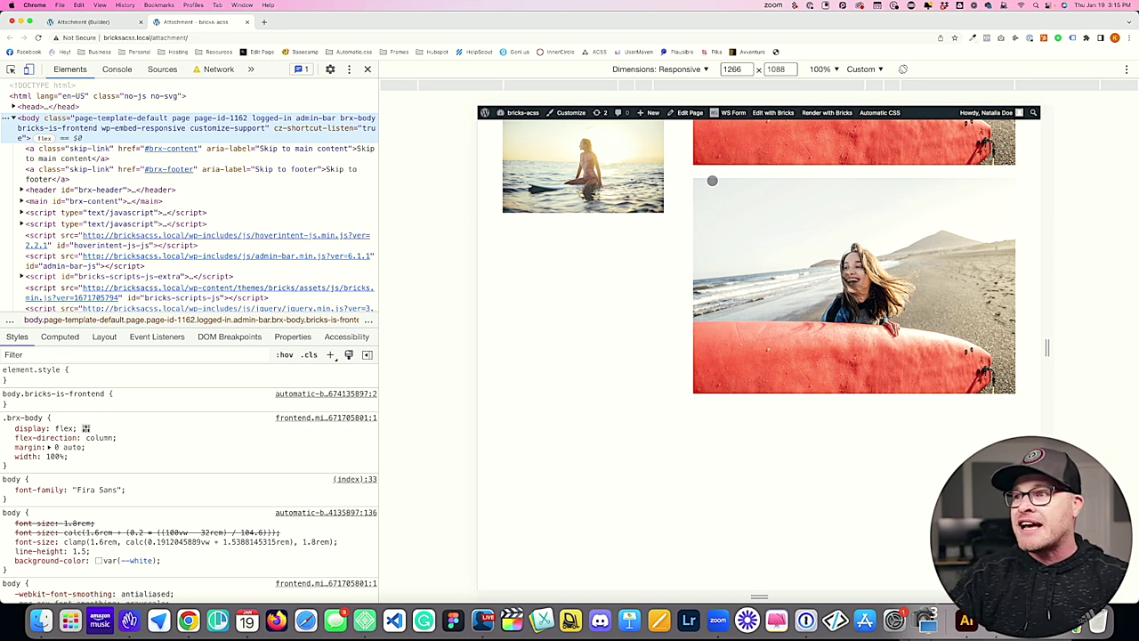
scroll(587, 340, "down", 3)
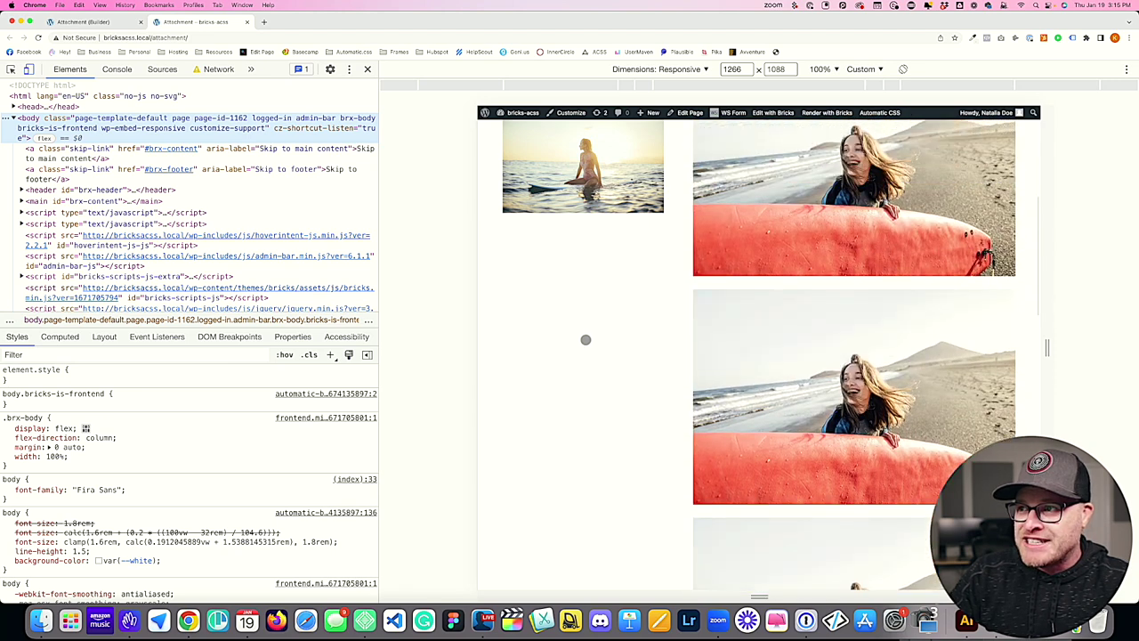
scroll(585, 339, "up", 2)
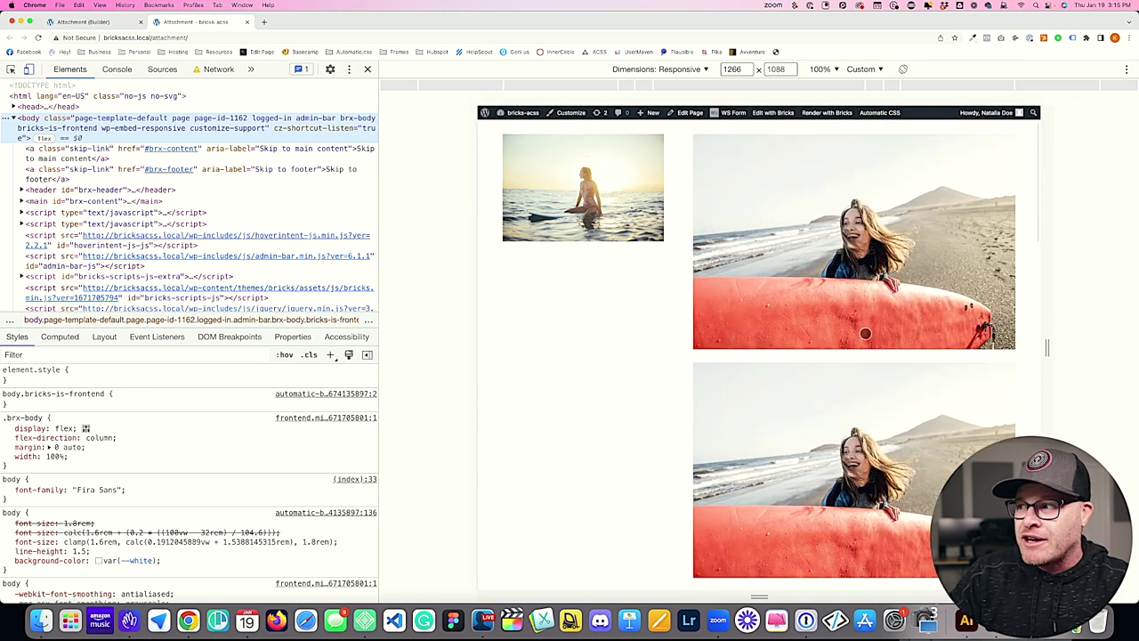
Narrow the responsive preview to 932 px and scroll repeatedly past the stacked image to examine its behavior in one column
left_click_drag(1048, 347, 973, 347)
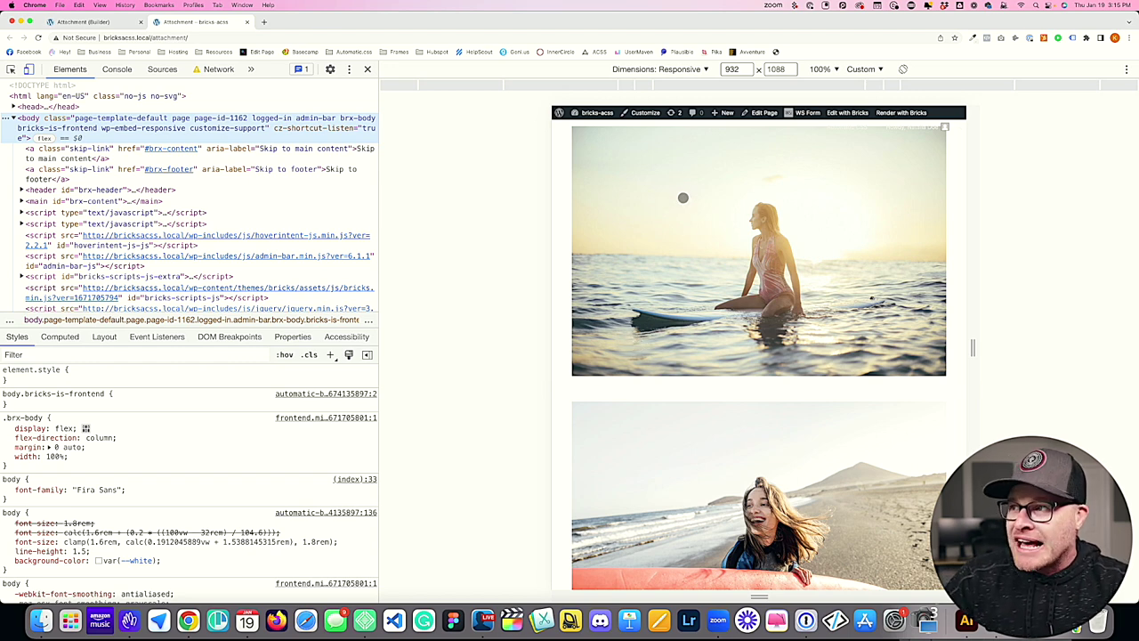
scroll(695, 193, "up", 2)
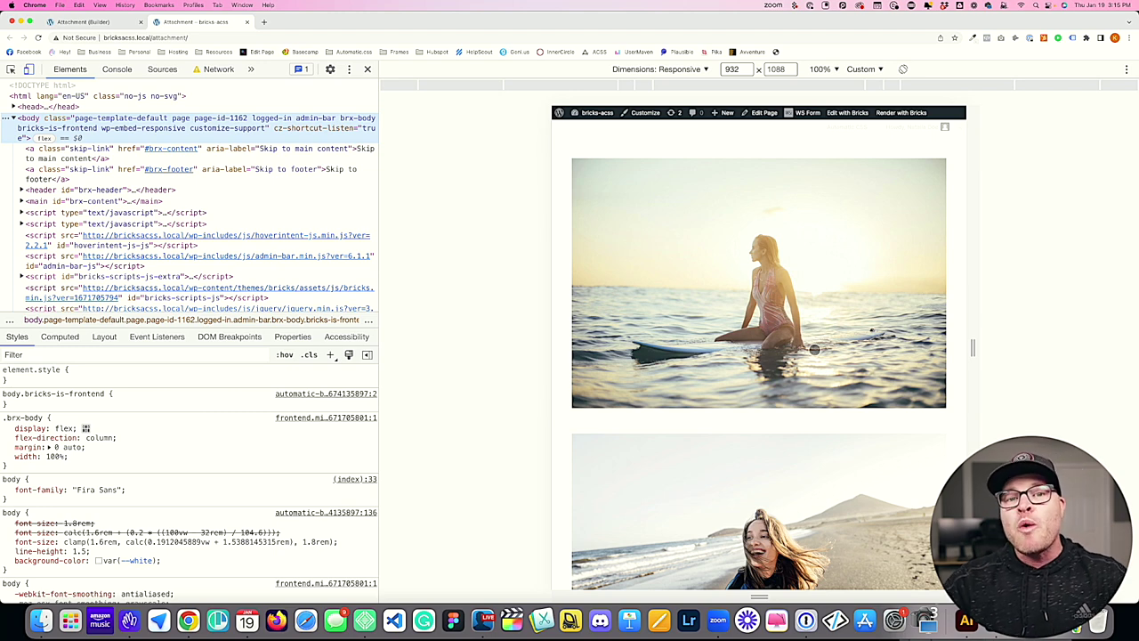
scroll(756, 334, "down", 3)
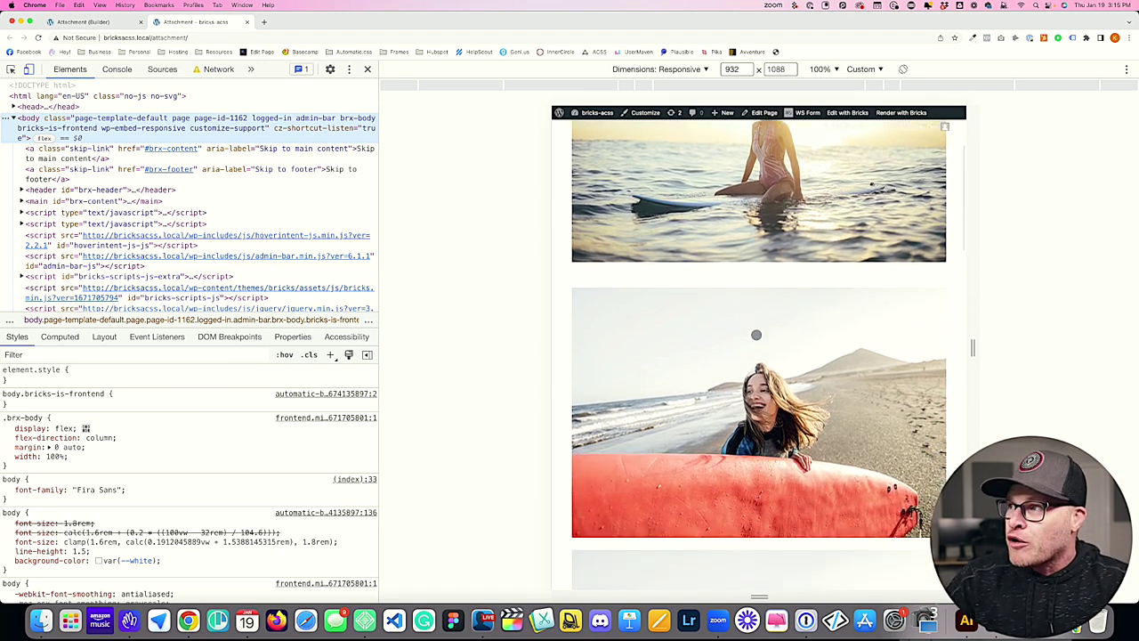
right_click(756, 335)
left_click(732, 303)
scroll(731, 304, "down", 5)
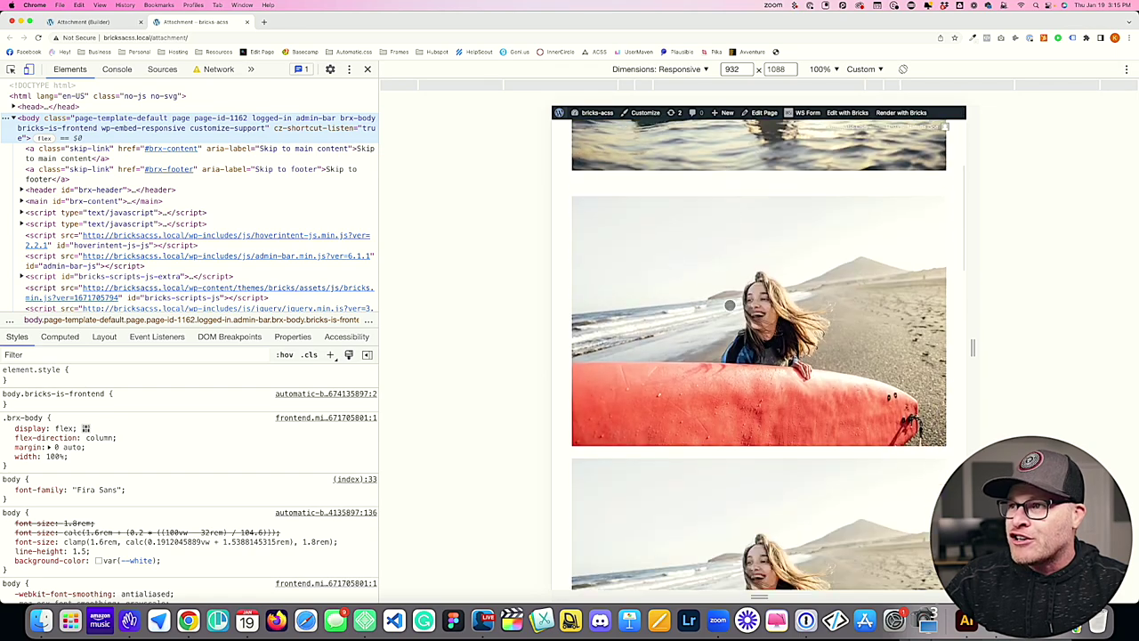
scroll(729, 304, "up", 8)
scroll(729, 304, "down", 5)
scroll(729, 304, "up", 5)
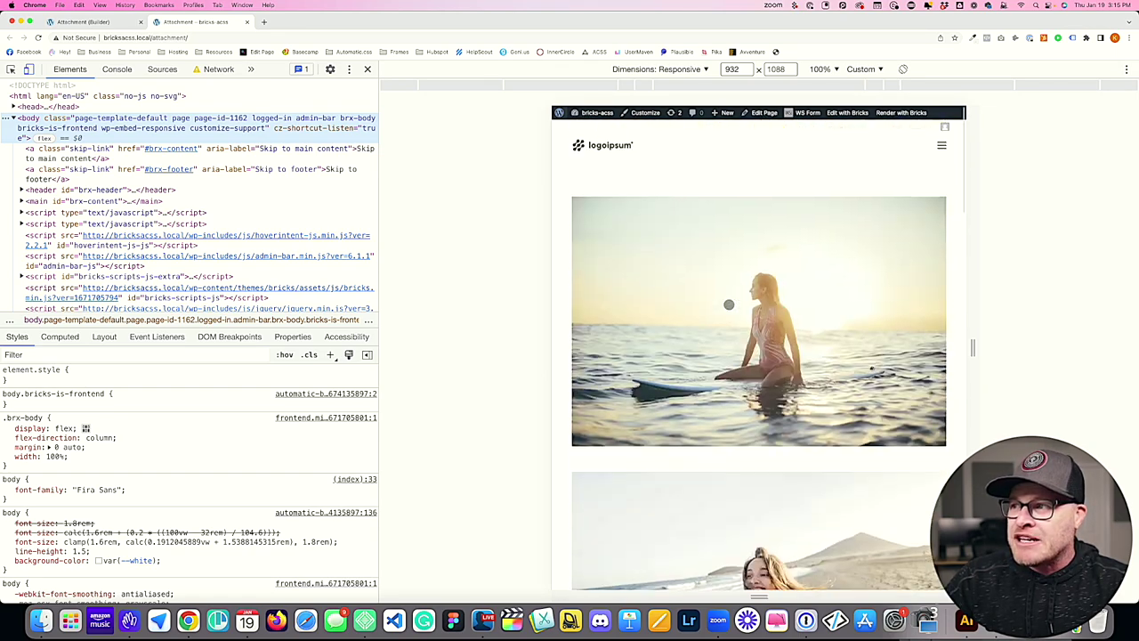
scroll(729, 304, "down", 5)
scroll(729, 306, "down", 3)
scroll(729, 306, "up", 3)
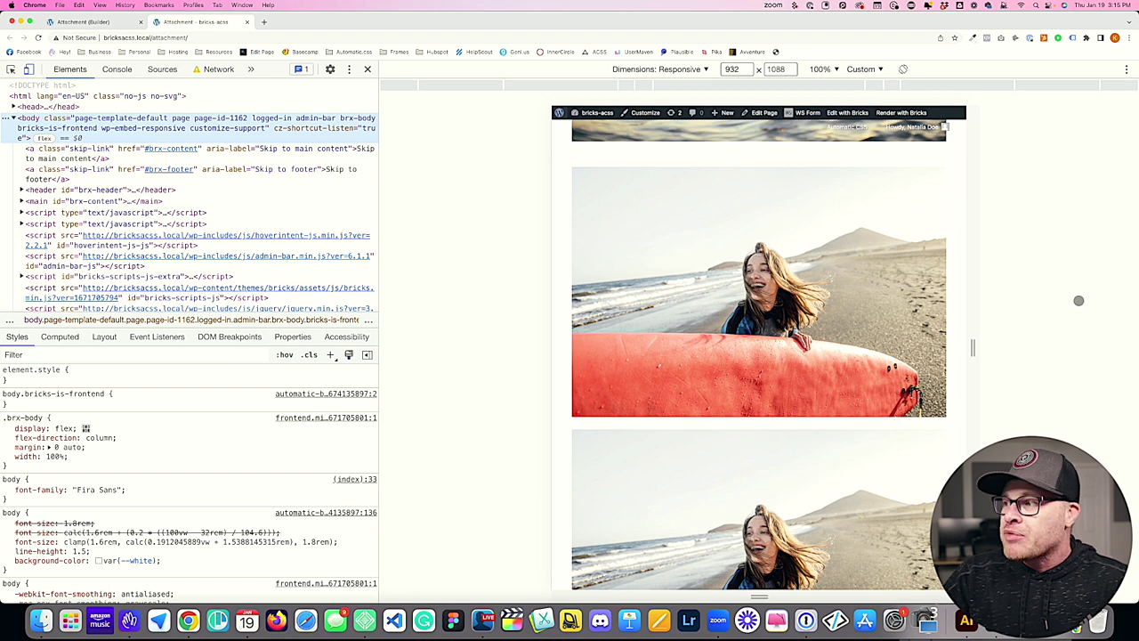
Widen the responsive preview to 1510 px and duplicate the first section with its Sidebar and image Block in the builder
left_click_drag(973, 348, 1101, 349)
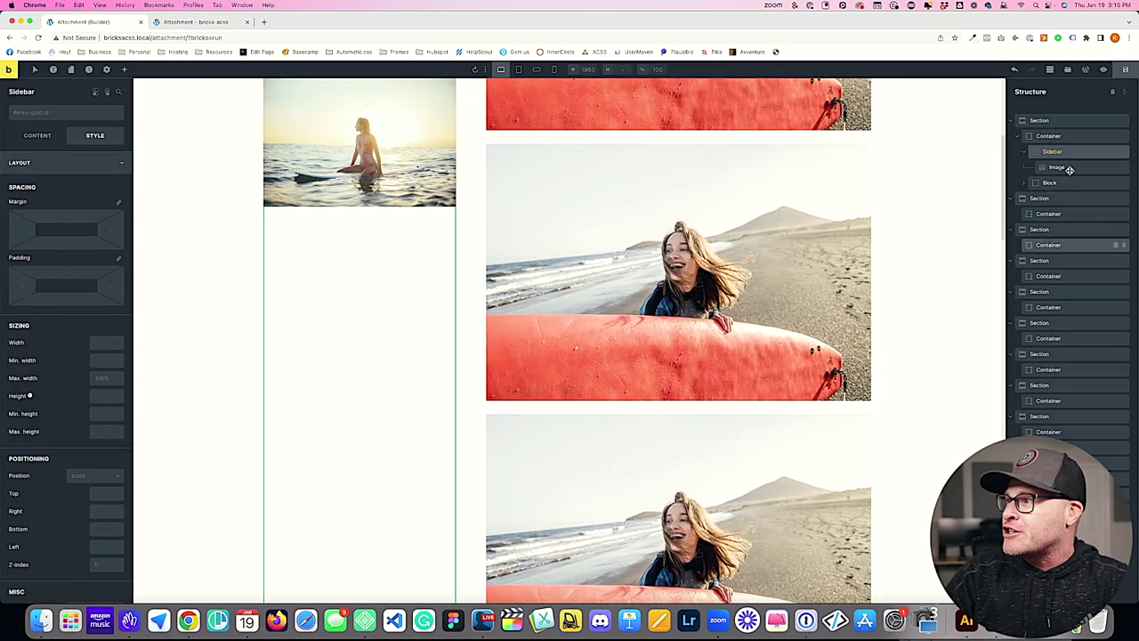
left_click(1050, 120)
left_click(1022, 120)
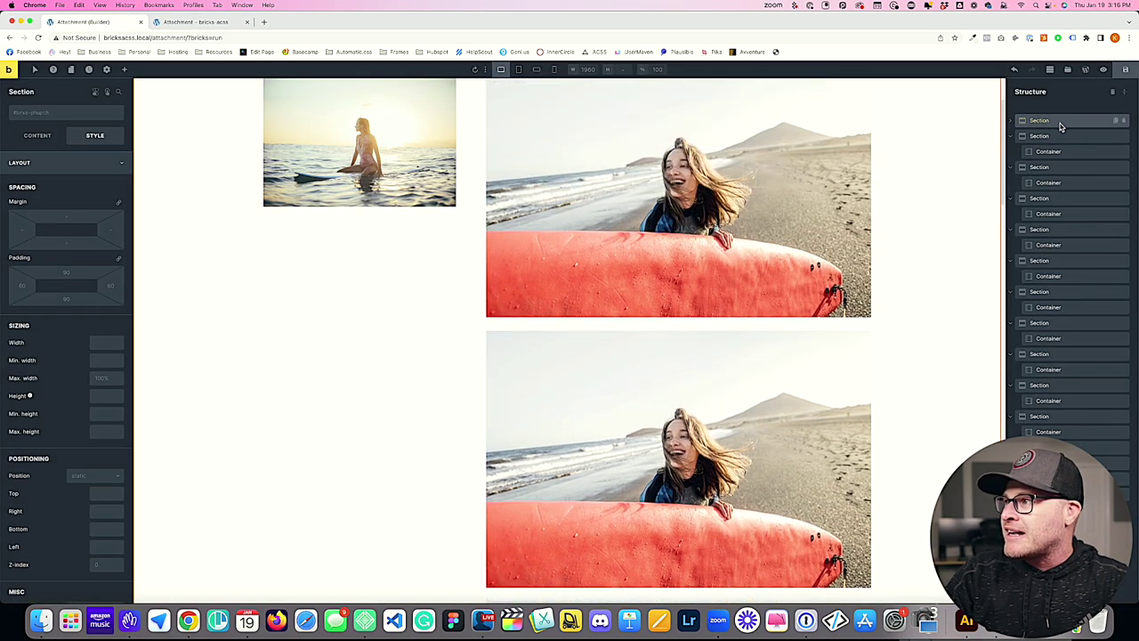
left_click(1068, 135)
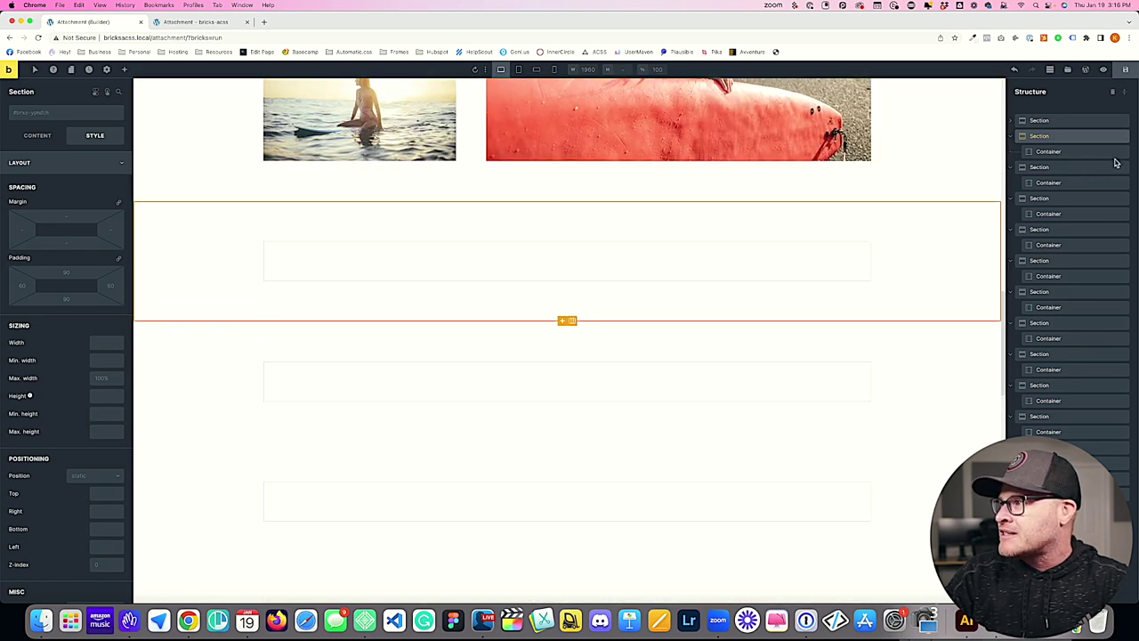
left_click(1038, 122)
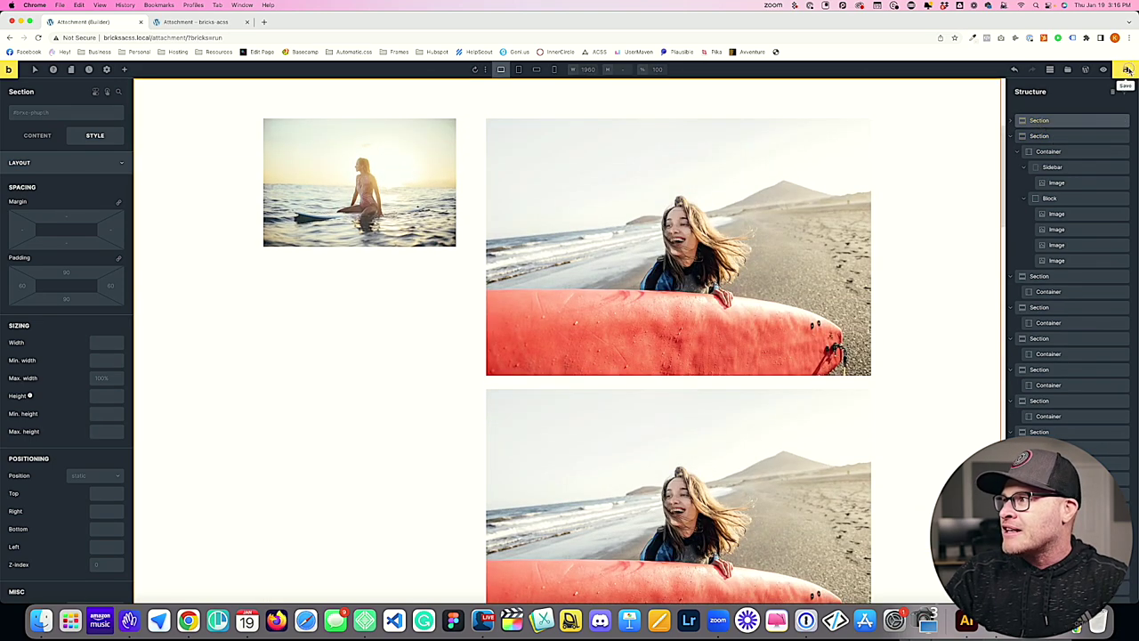
Save the page and reload its front end at full width with the developer tools closed
left_click(1127, 69)
key("super+2")
key("super+r")
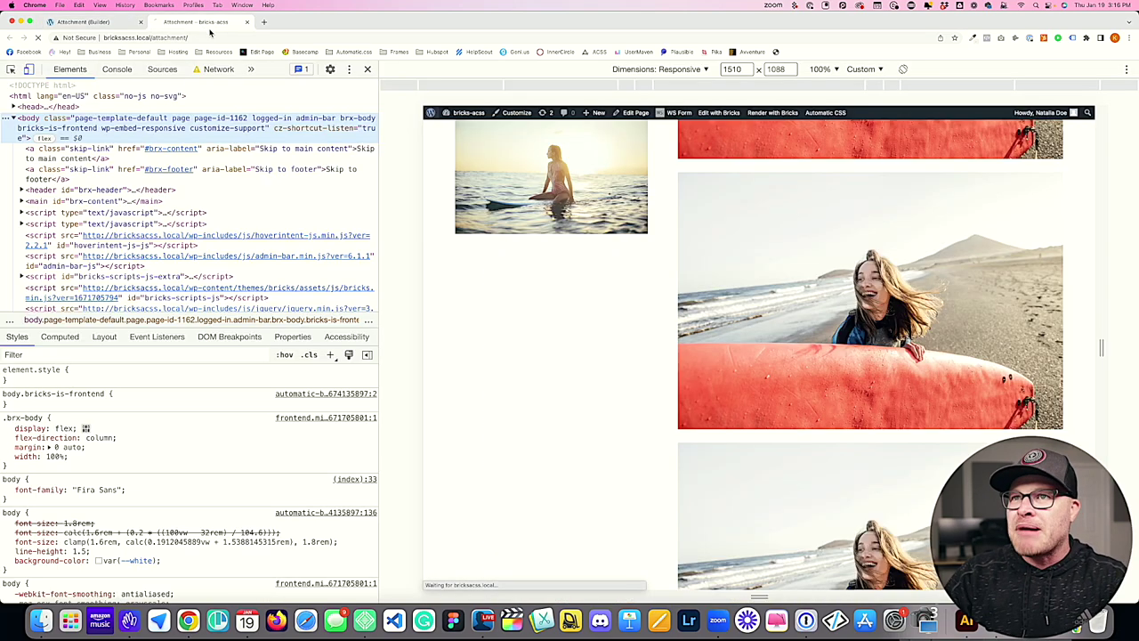
left_click(367, 69)
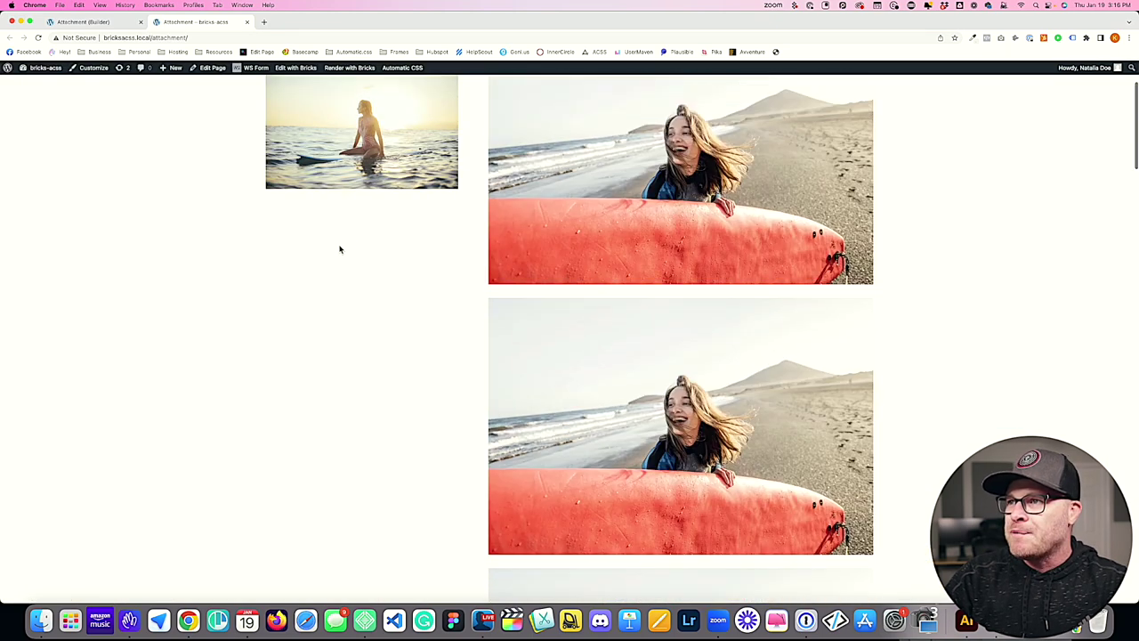
key("super+r")
Scroll through both duplicated sections on the front end and back up to examine how each sticky sidebar image behaves
scroll(384, 220, "down", 3)
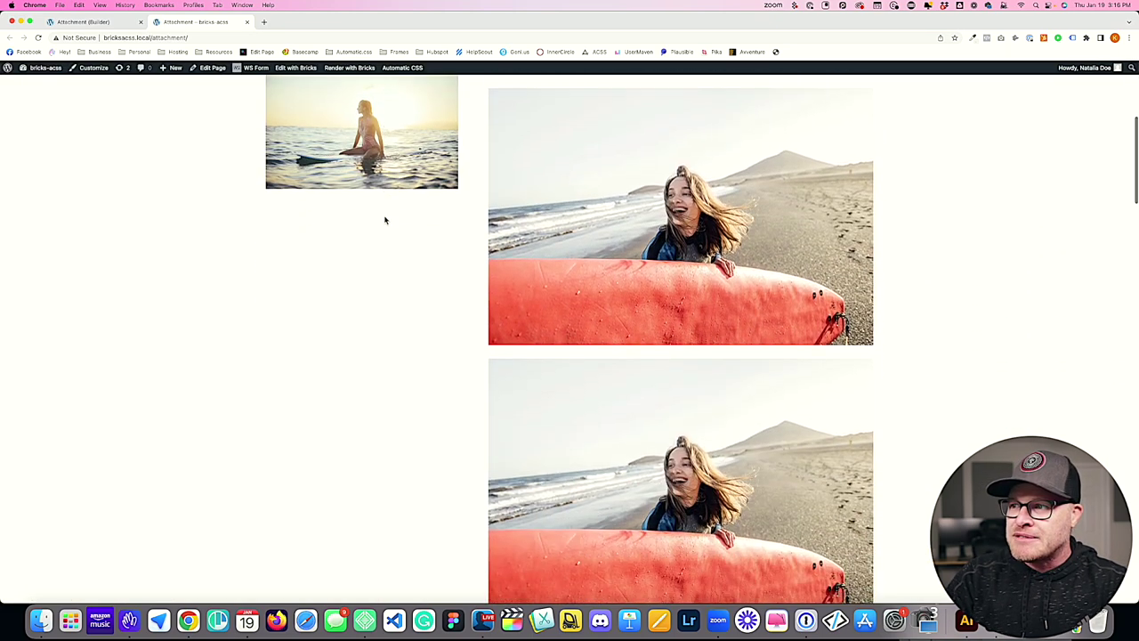
scroll(384, 220, "down", 10)
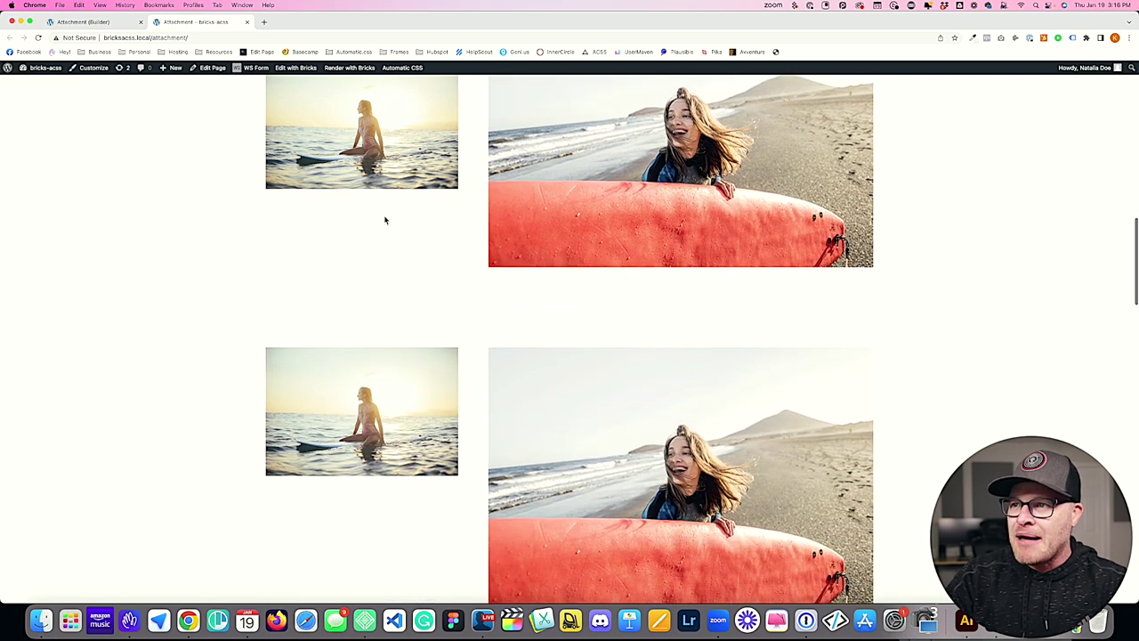
scroll(384, 220, "down", 10)
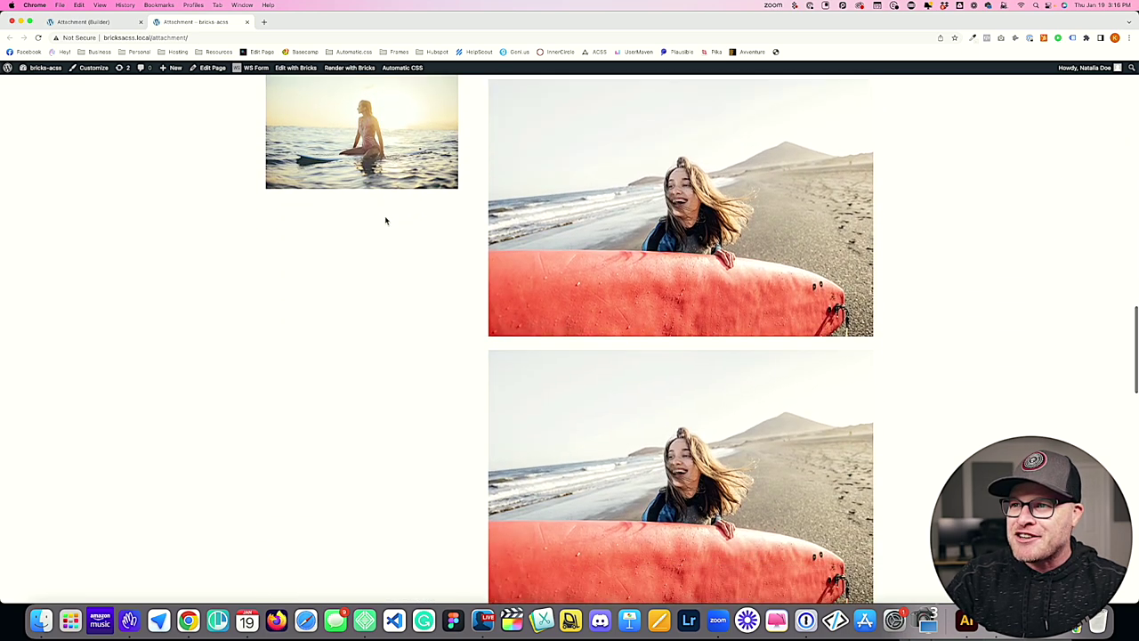
scroll(385, 220, "down", 10)
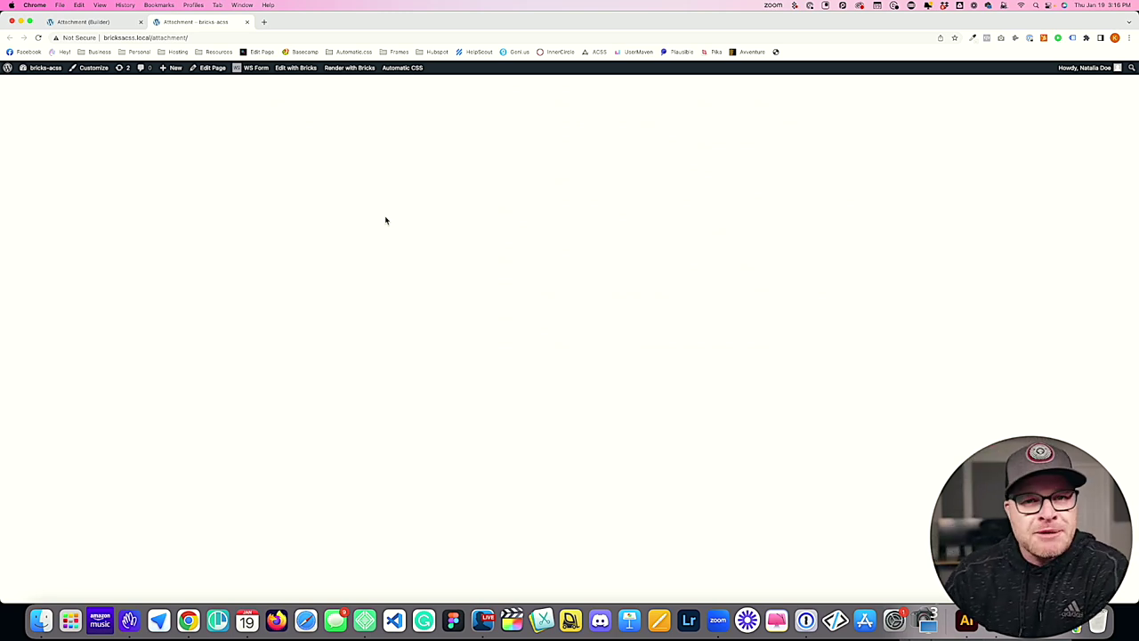
scroll(372, 222, "up", 15)
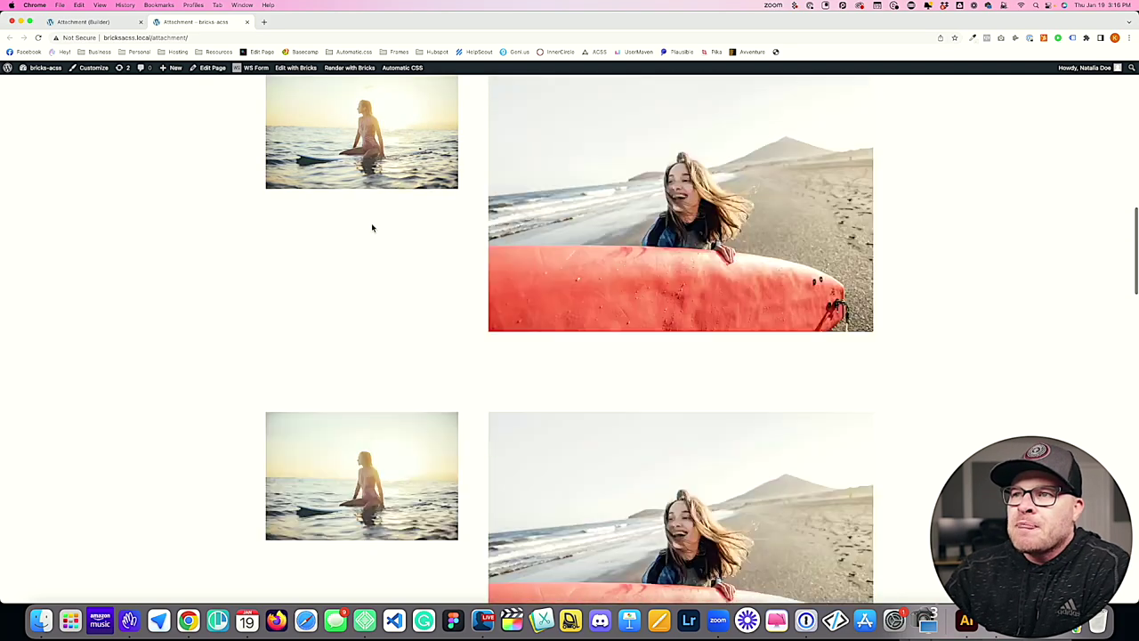
scroll(372, 229, "up", 5)
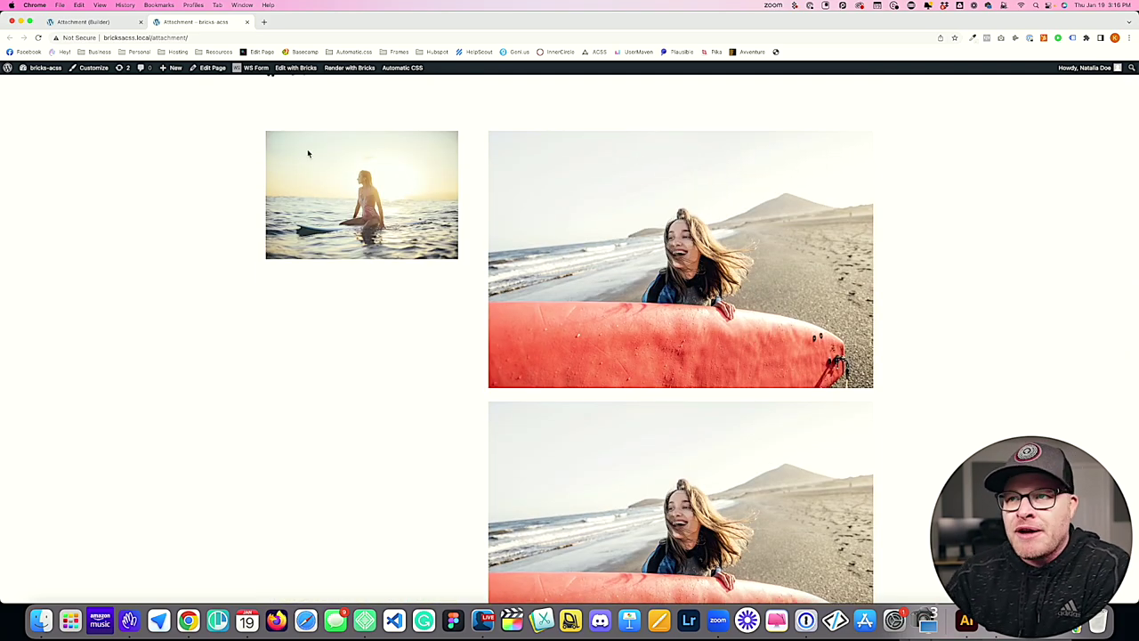
scroll(456, 329, "down", 5)
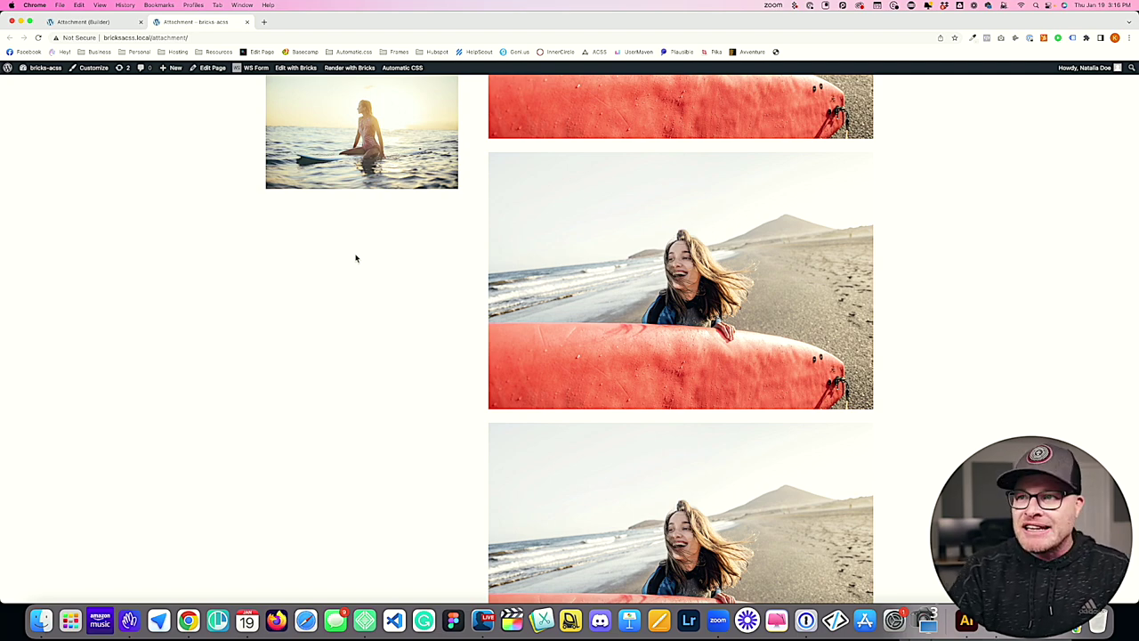
Check the stacked layout's scrolling in the responsive preview at 917 px wide, closing the developer tools when finished
key("super+alt+i")
left_click_drag(1102, 345, 969, 346)
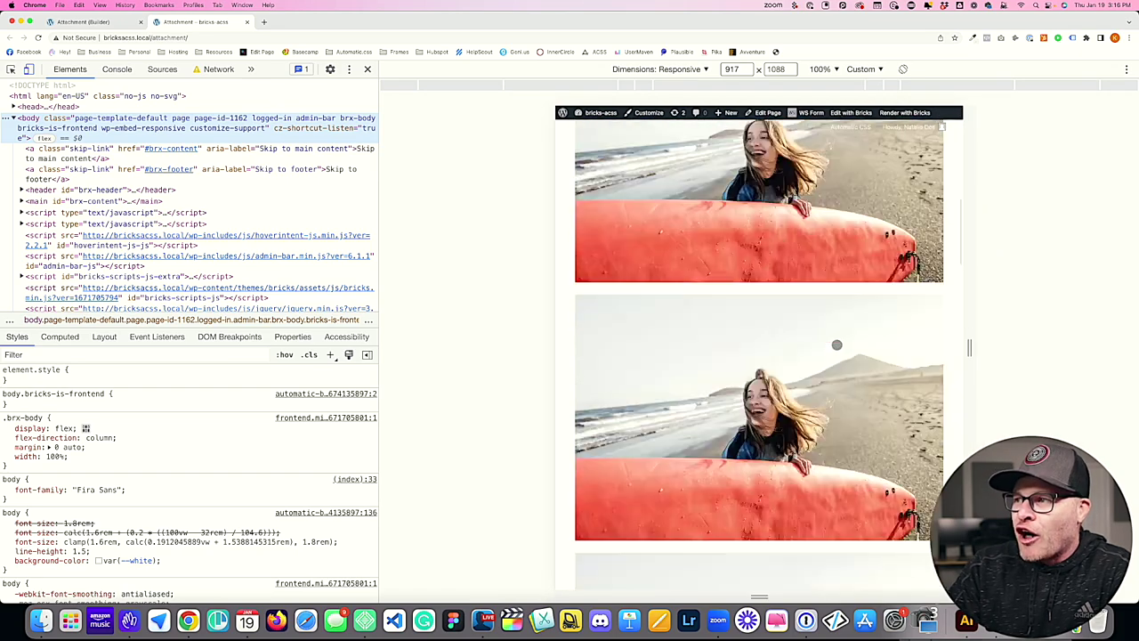
scroll(837, 345, "down", 10)
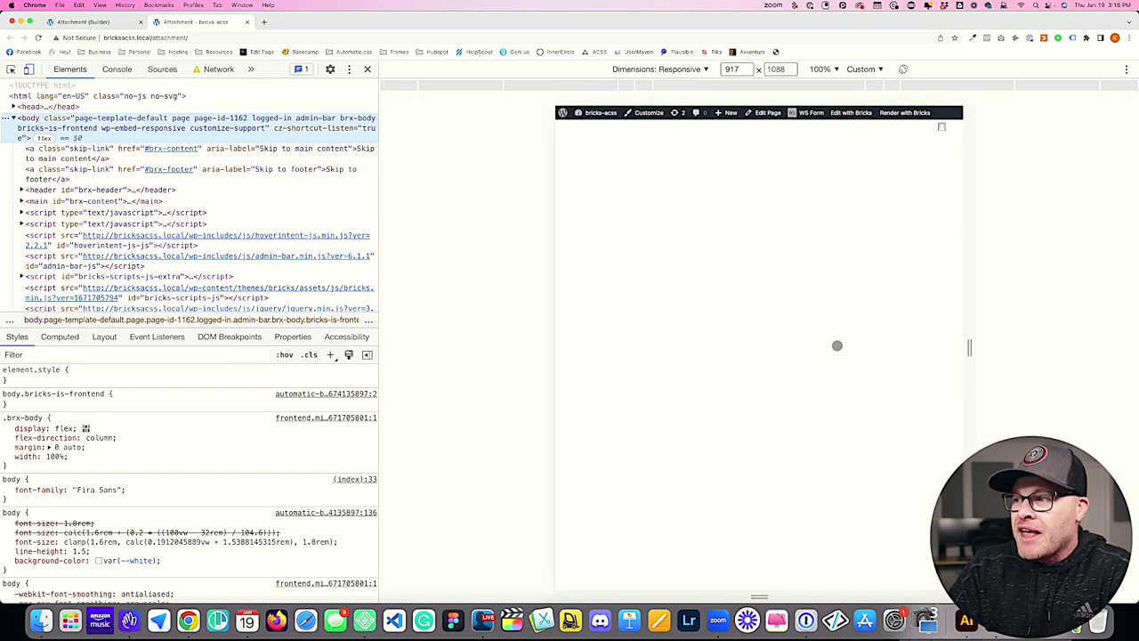
scroll(837, 345, "up", 10)
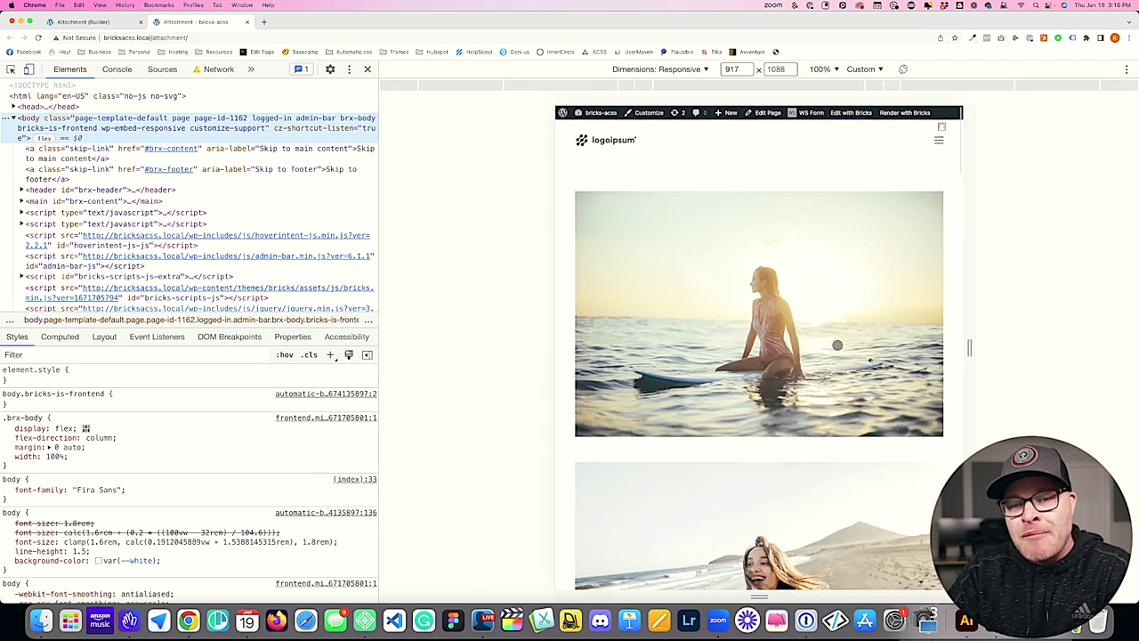
key("super+alt+i")
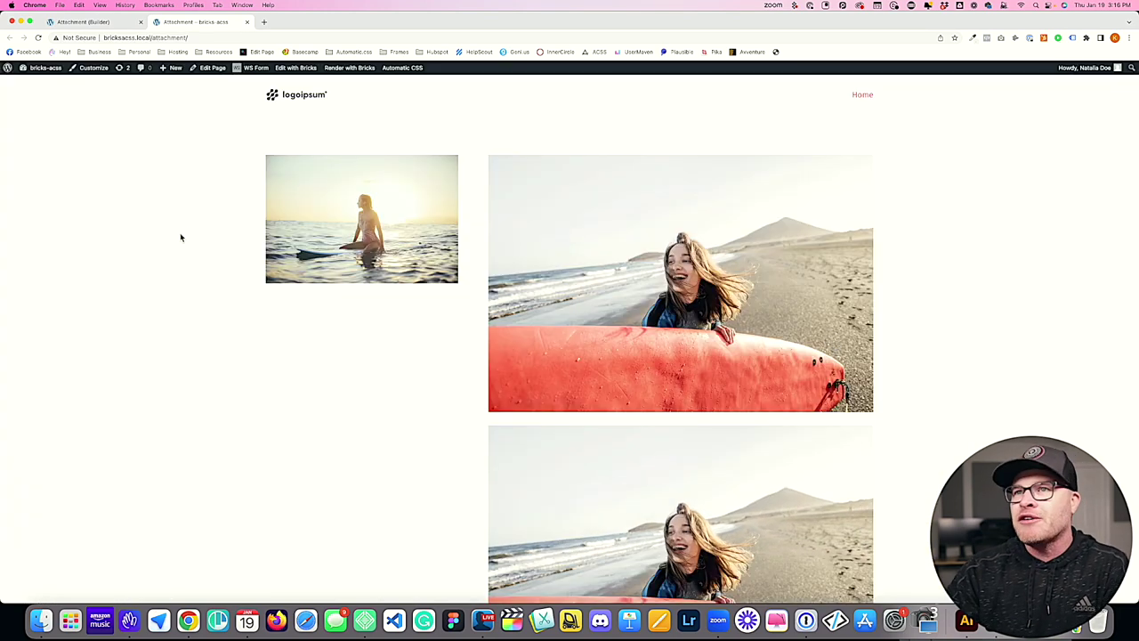
Open the list of position options for the first section in the builder to review the available types
left_click(84, 22)
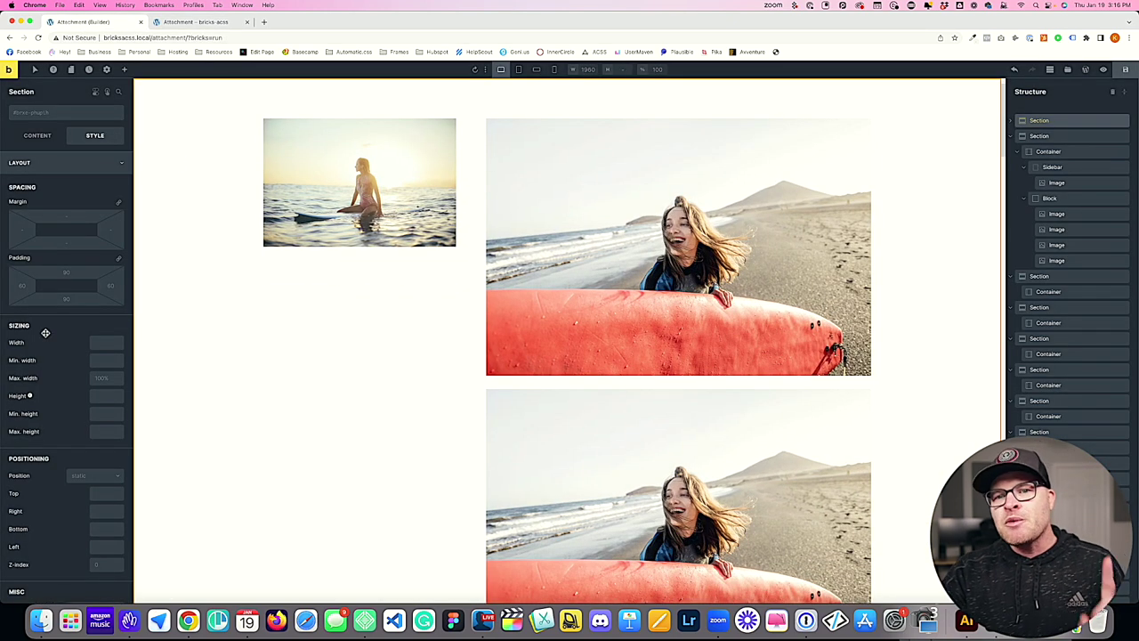
scroll(45, 352, "down", 4)
left_click(93, 402)
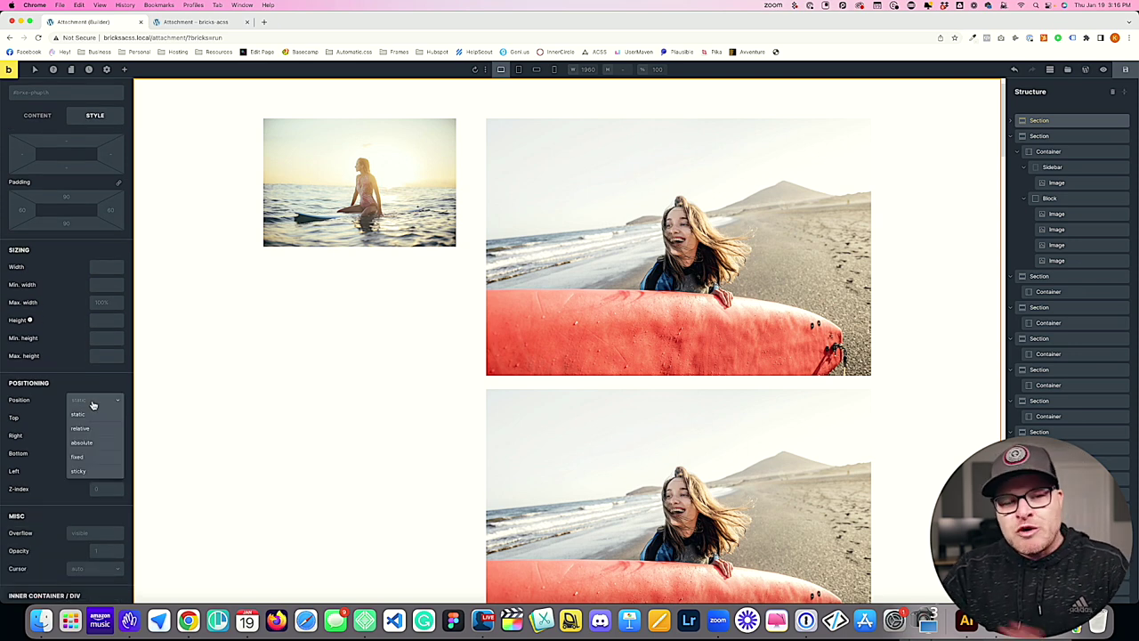
scroll(94, 392, "down", 3)
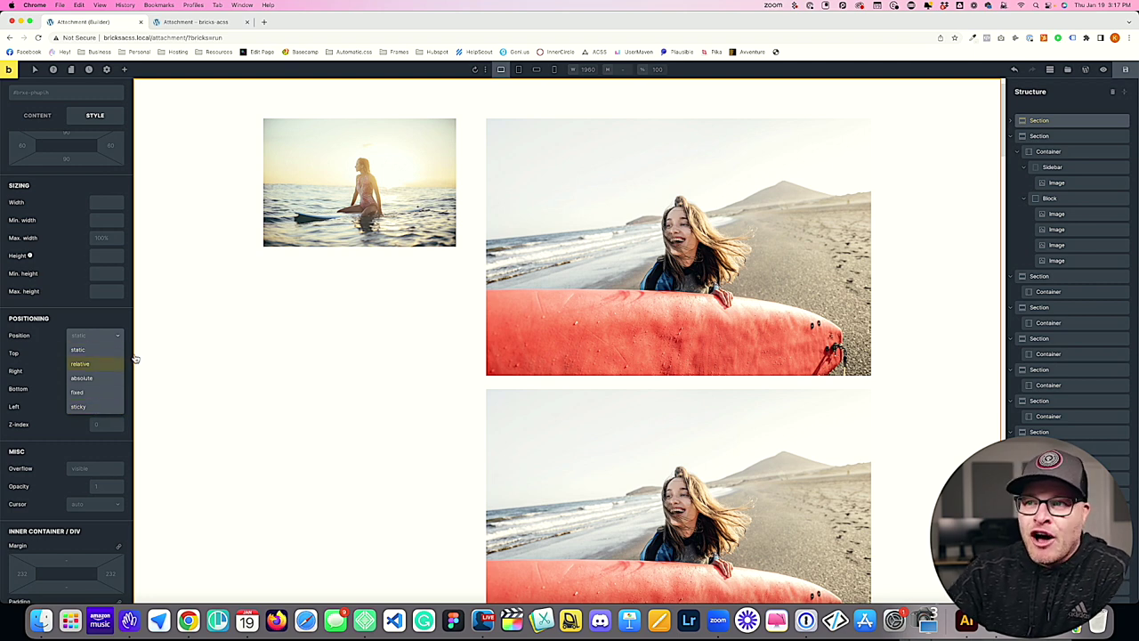
Set the sticky sidebar image's Top offset to 2em and scroll the canvas to check where it sticks
left_click(352, 225)
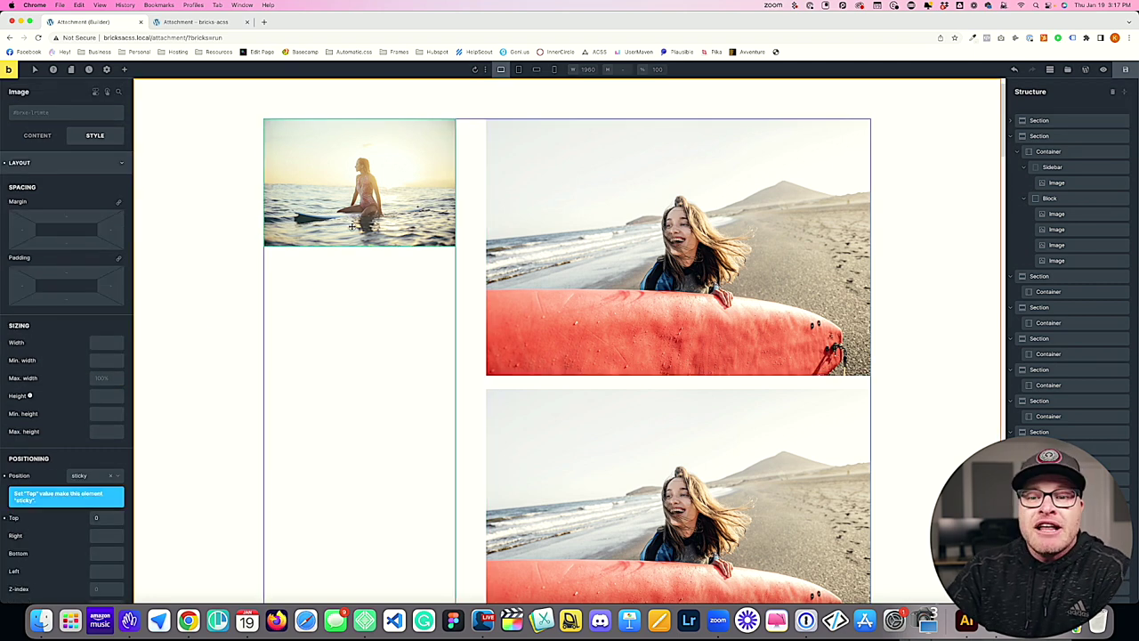
scroll(67, 355, "down", 3)
left_click(96, 420)
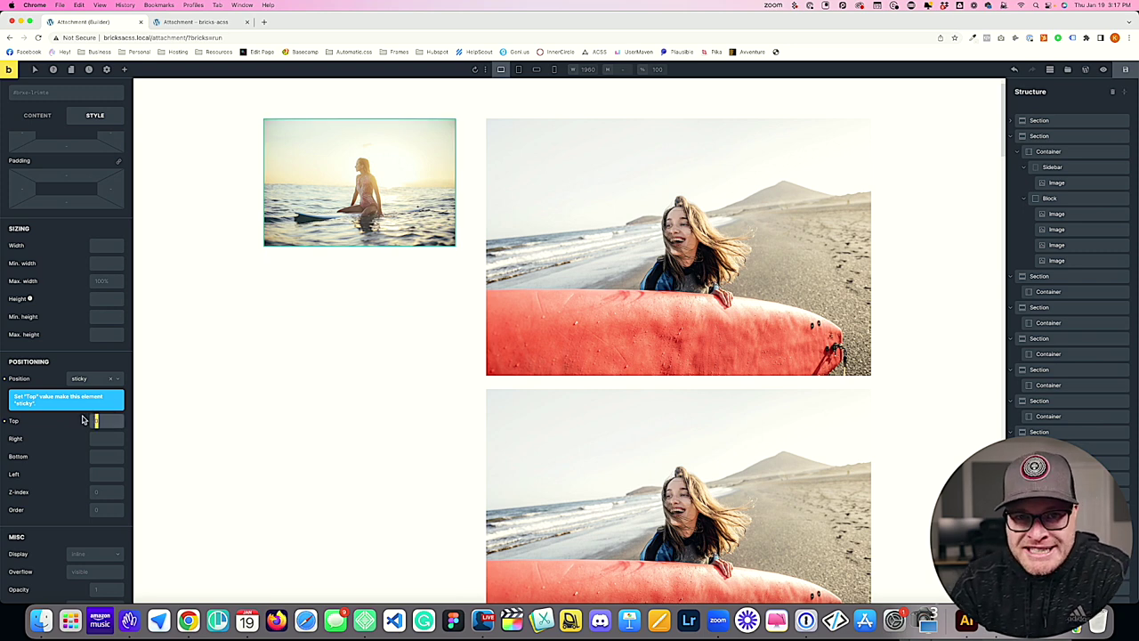
type("2")
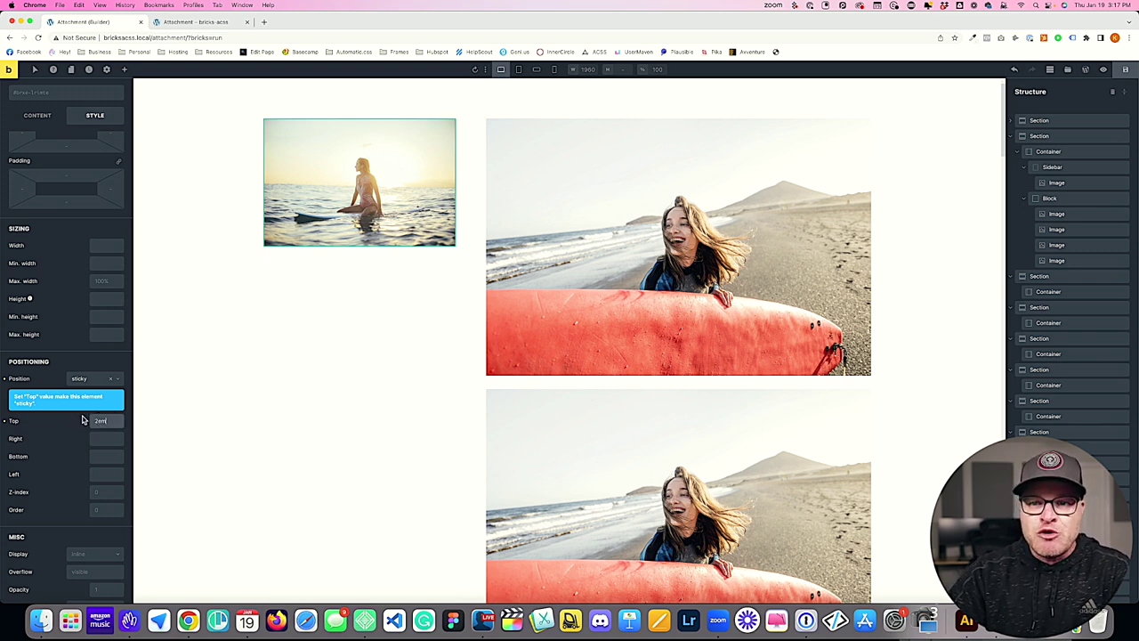
type("em")
scroll(302, 344, "down", 5)
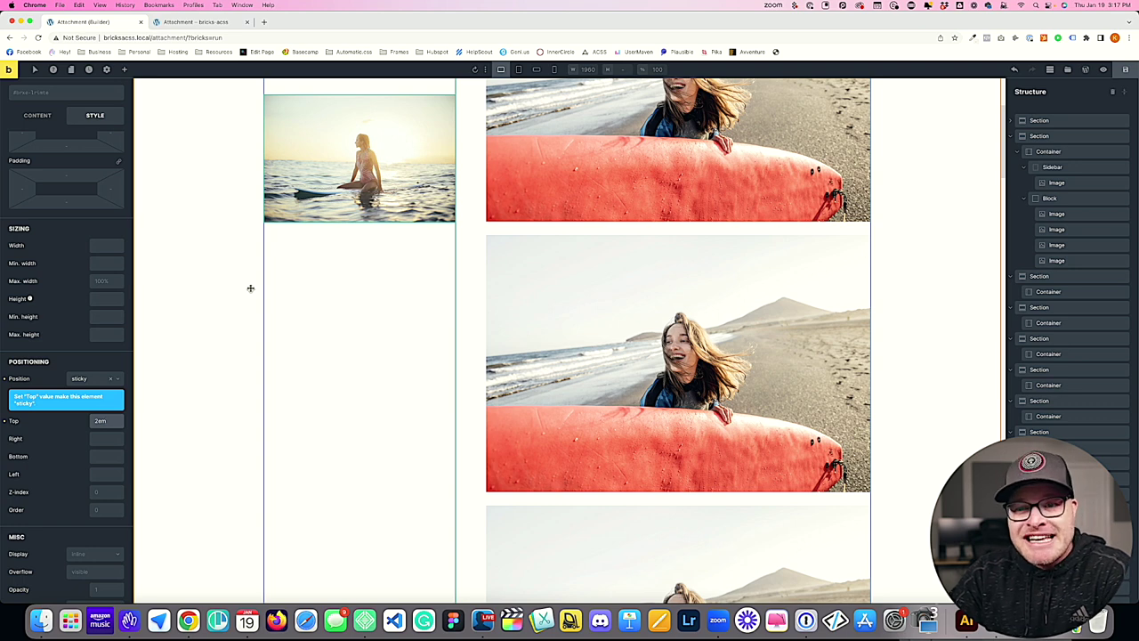
Clear the sticky sidebar image's Top offset and save the page
left_click(5, 421)
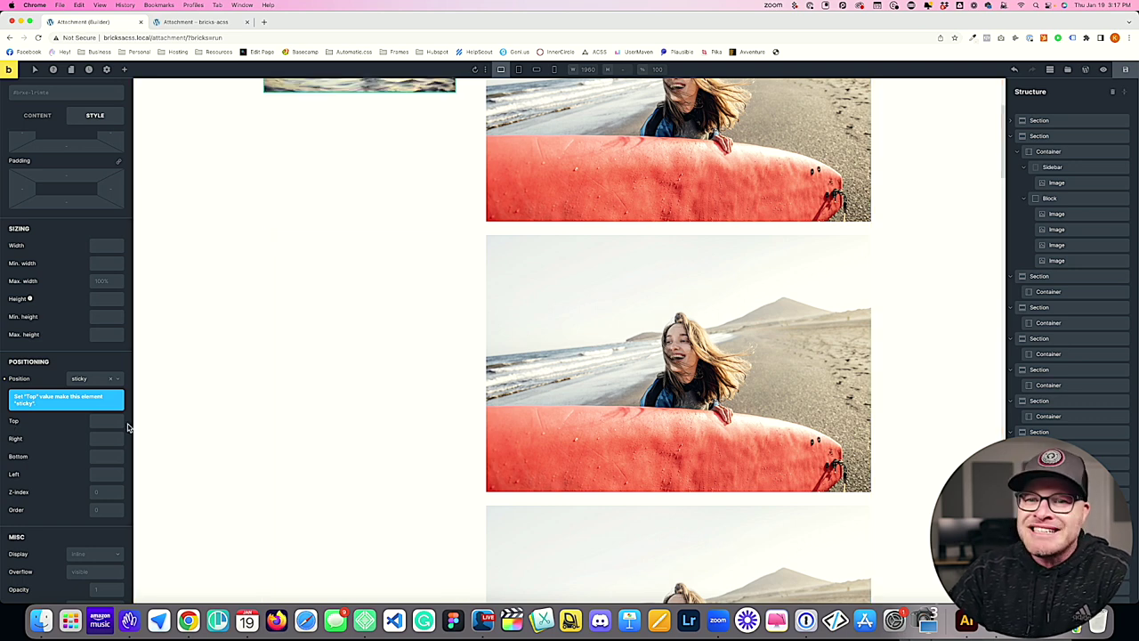
scroll(175, 424, "up", 3)
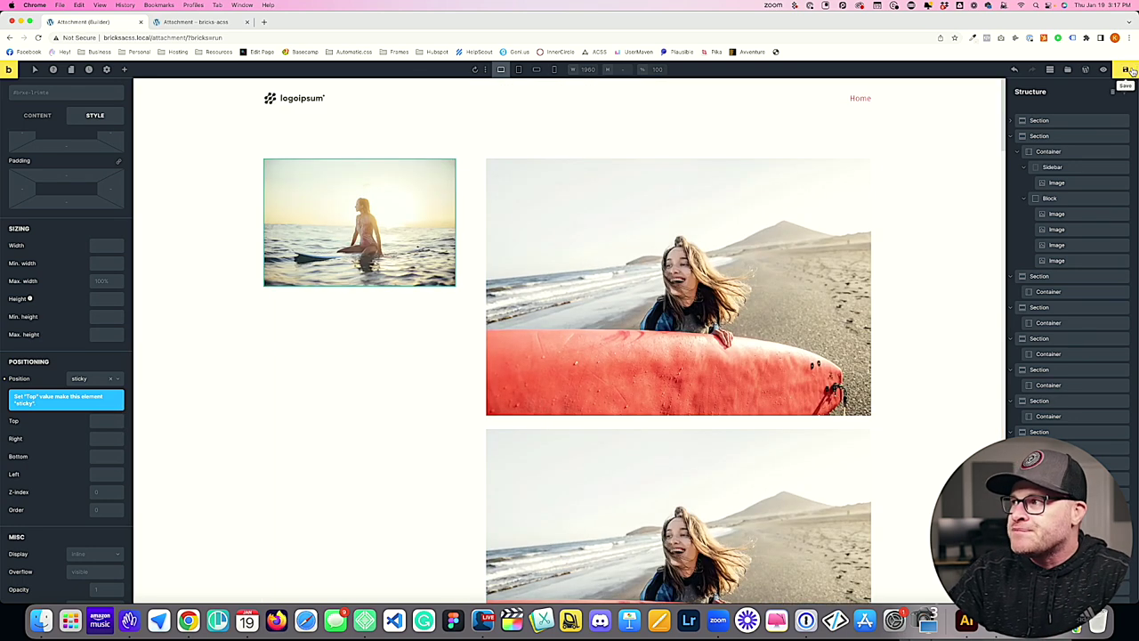
left_click(1127, 70)
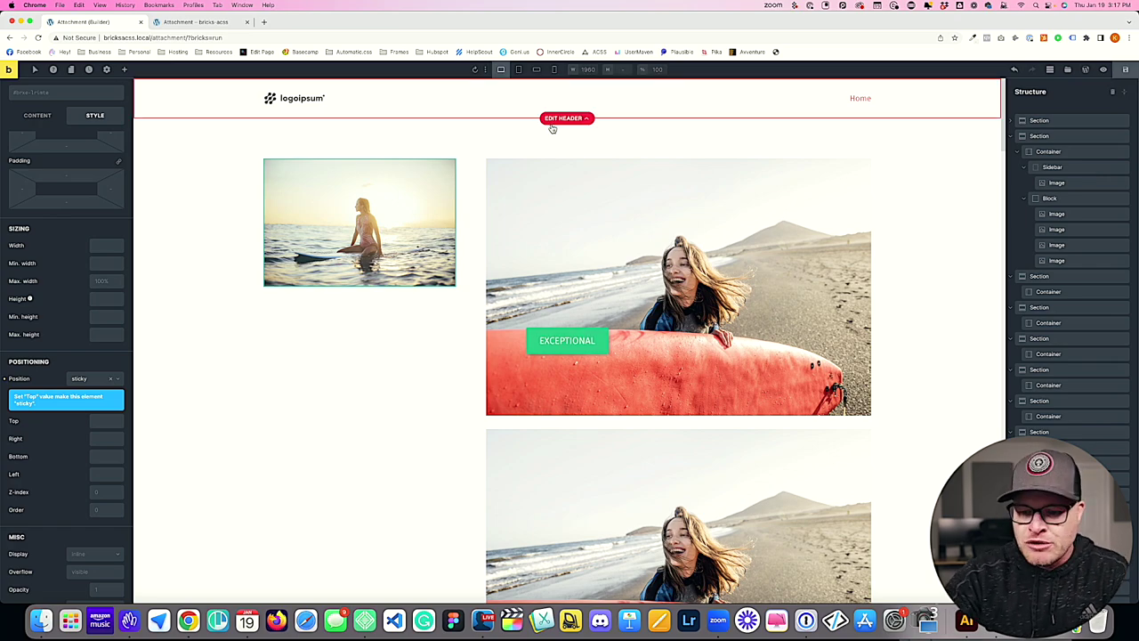